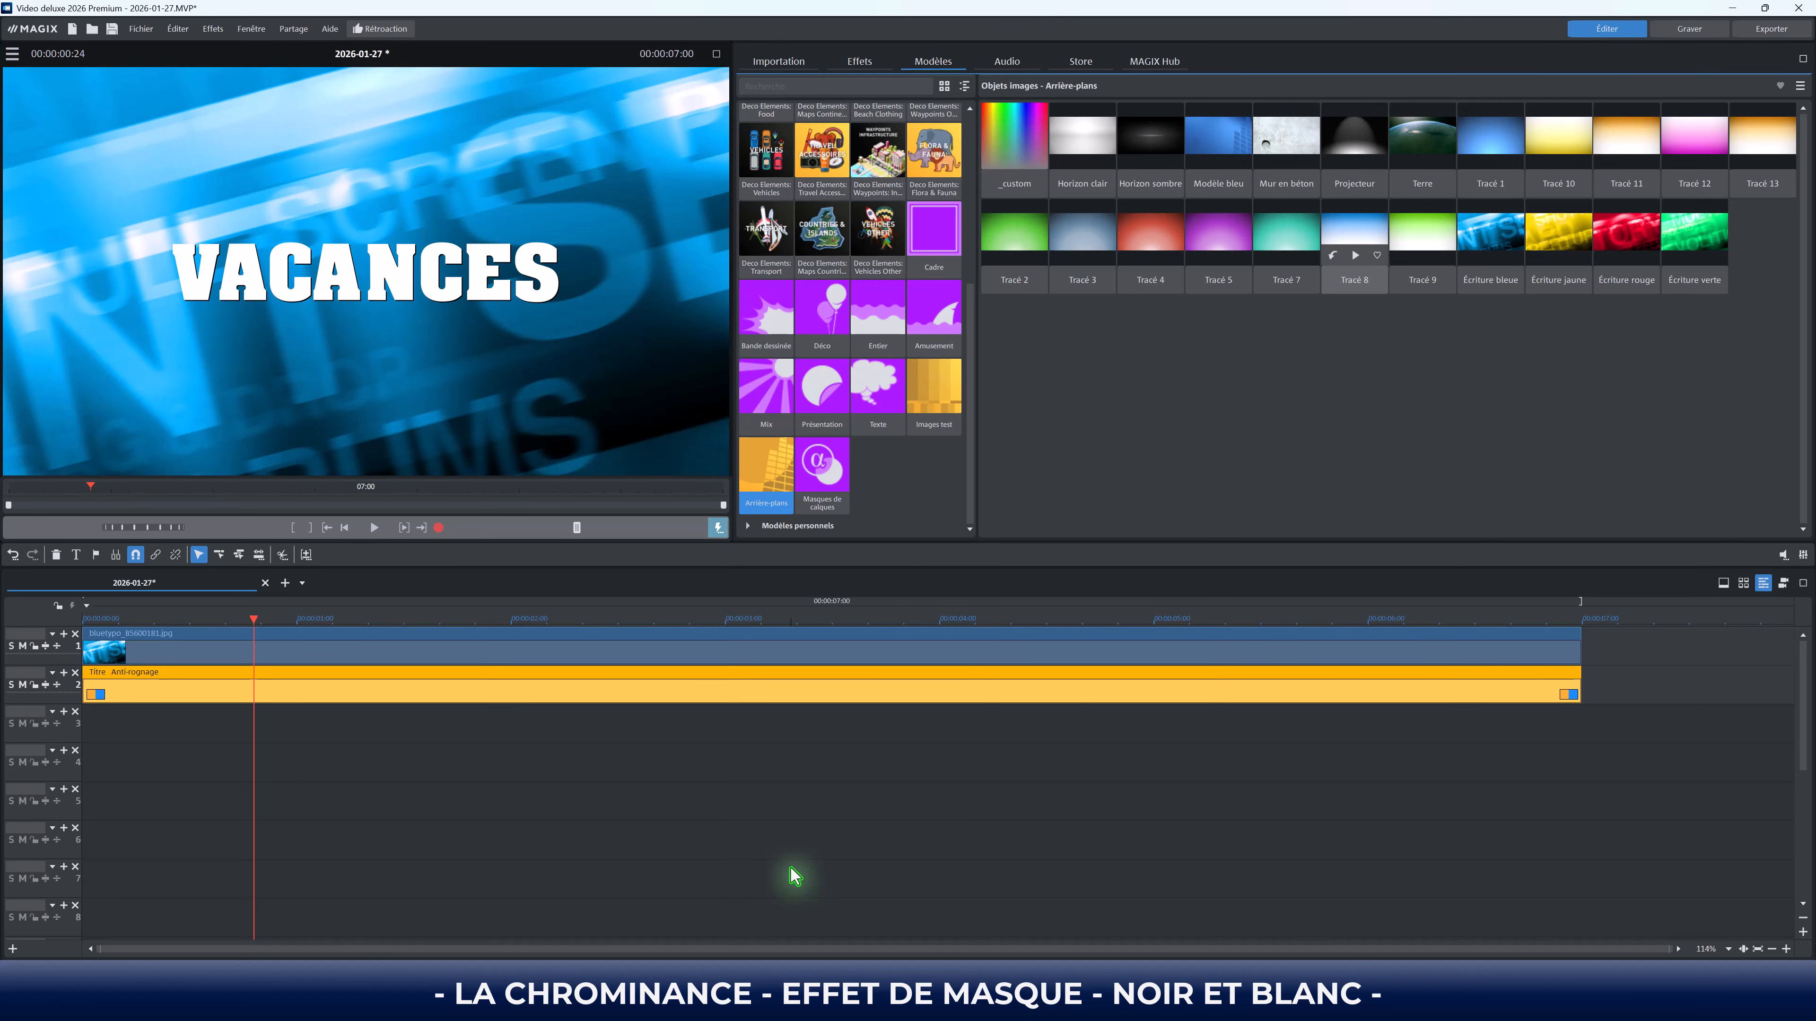
# Step: Mute the background image on track 1 and recolour the VACANCES title bright green
pyautogui.moveTo(818, 697); pyautogui.dragTo(737, 693)
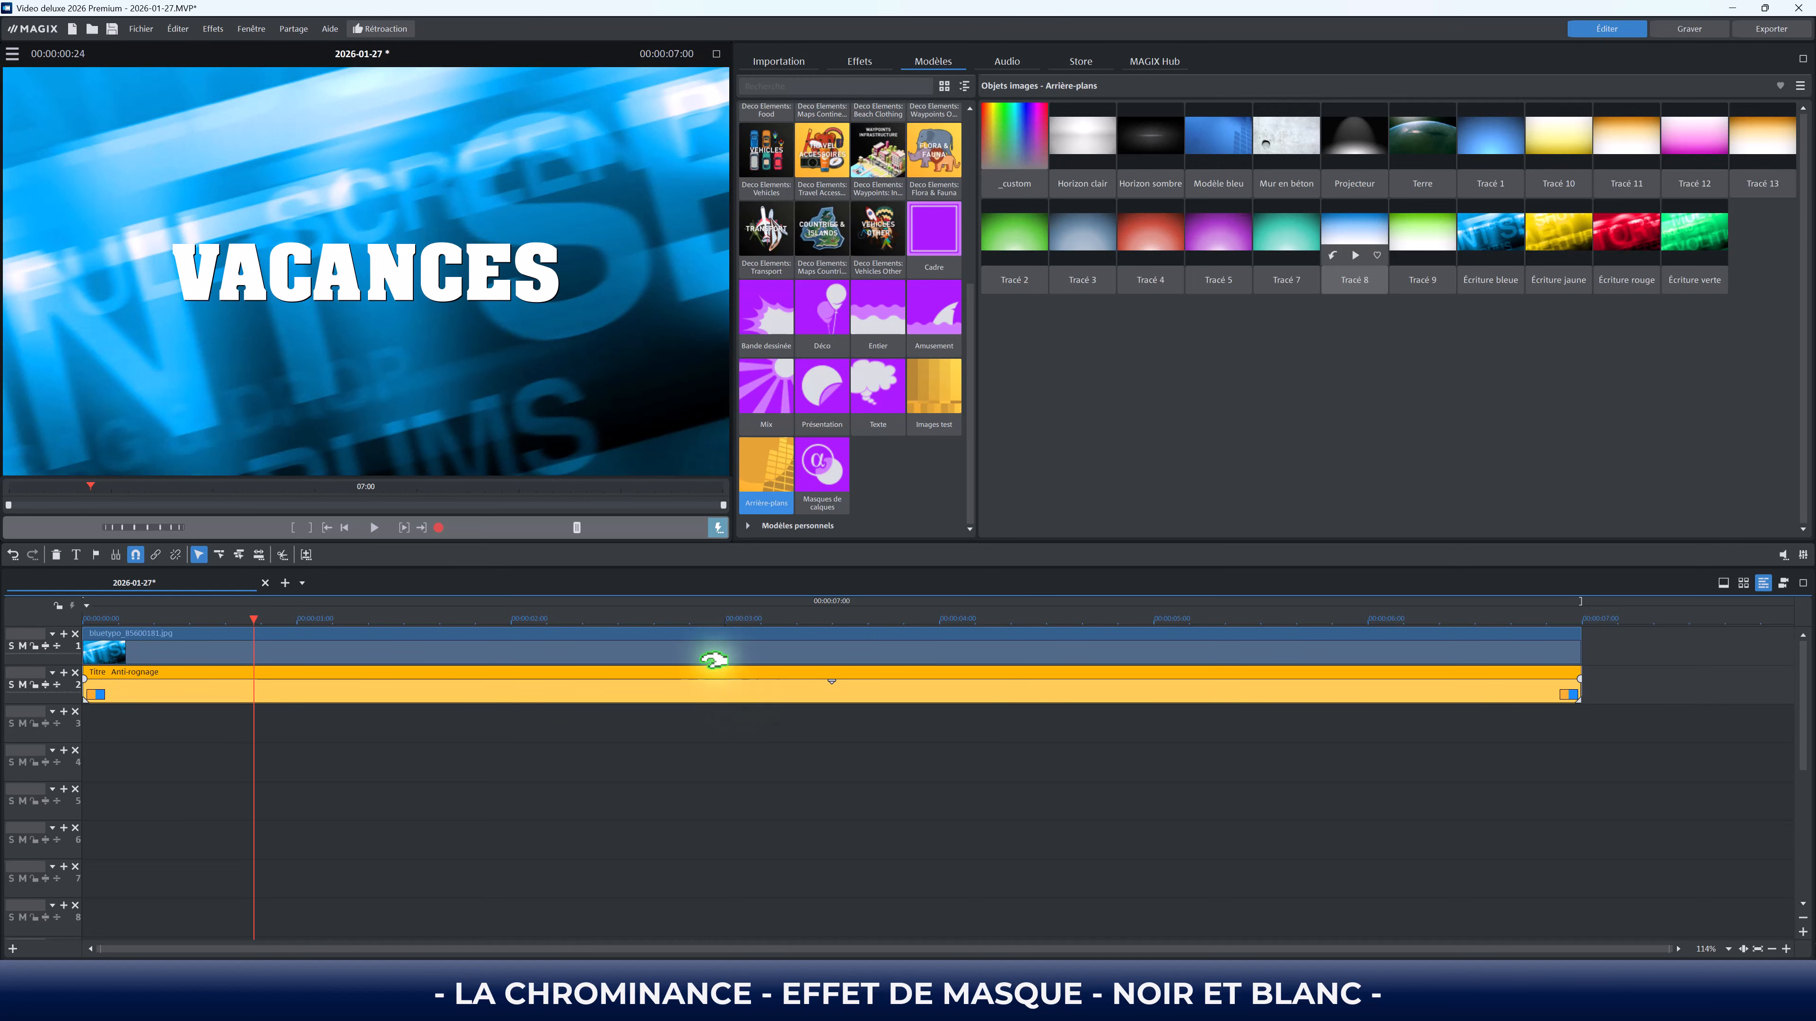
pyautogui.click(22, 646)
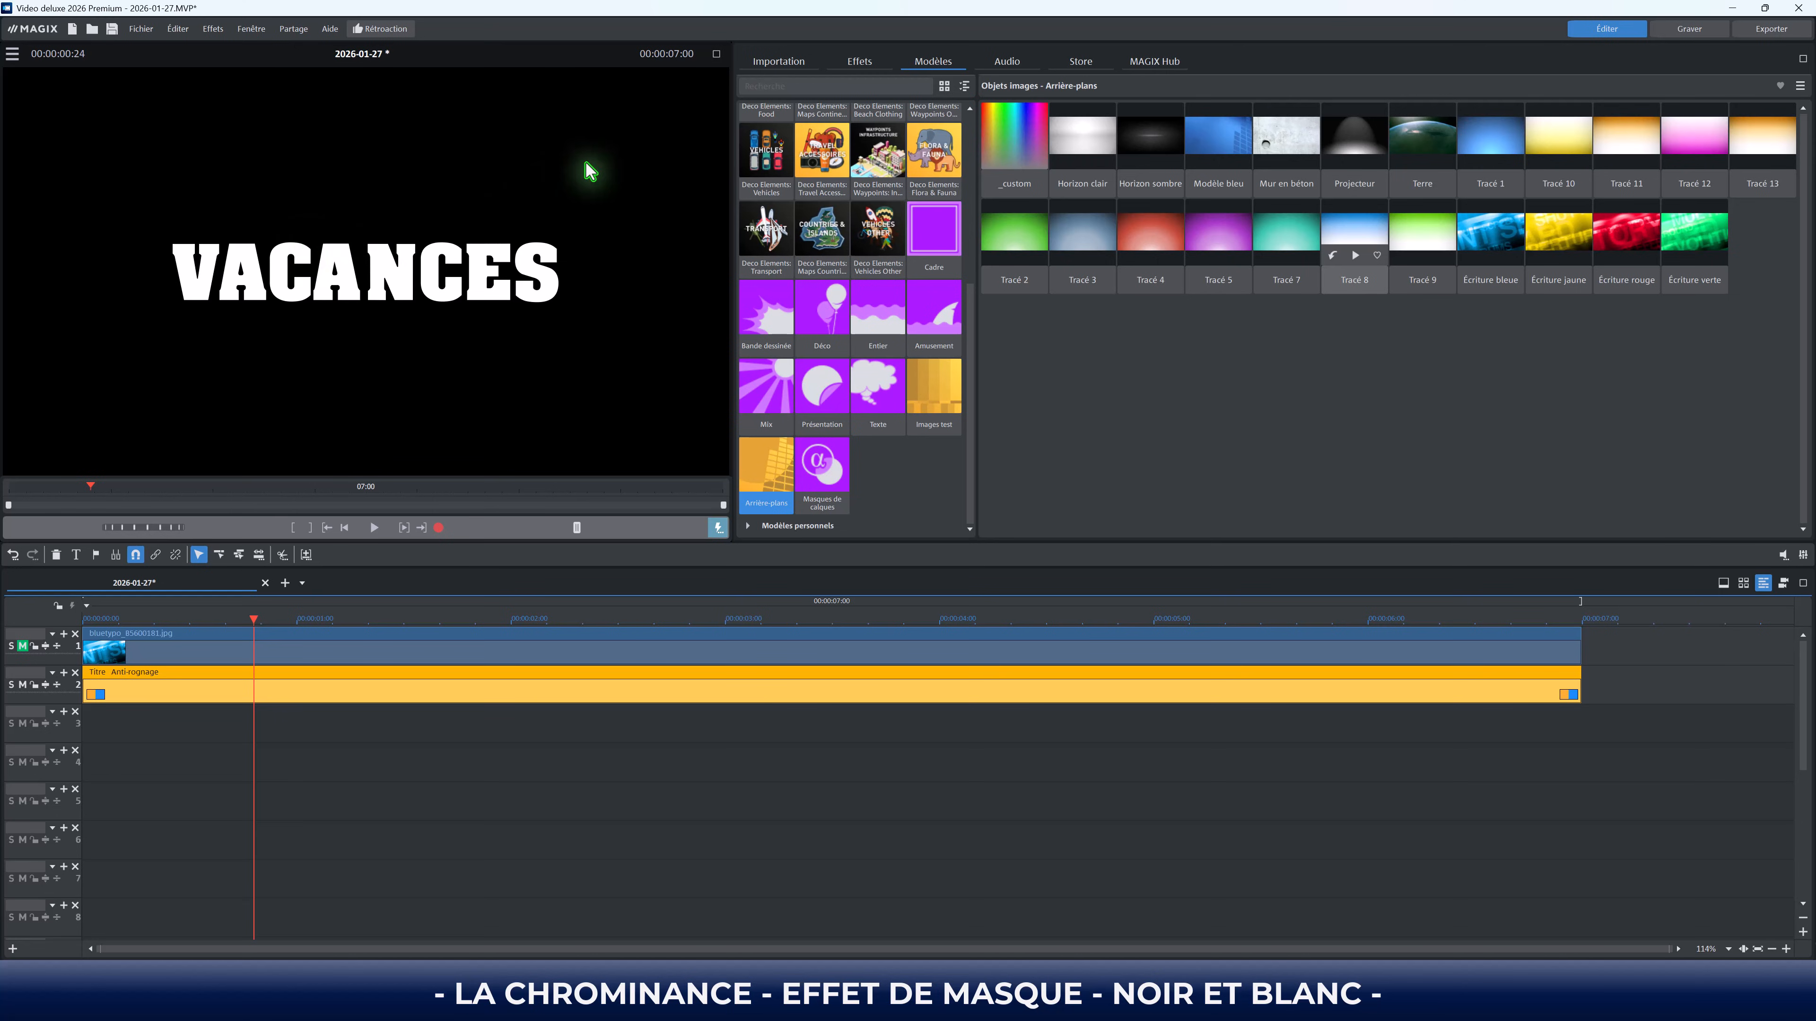
pyautogui.click(858, 62)
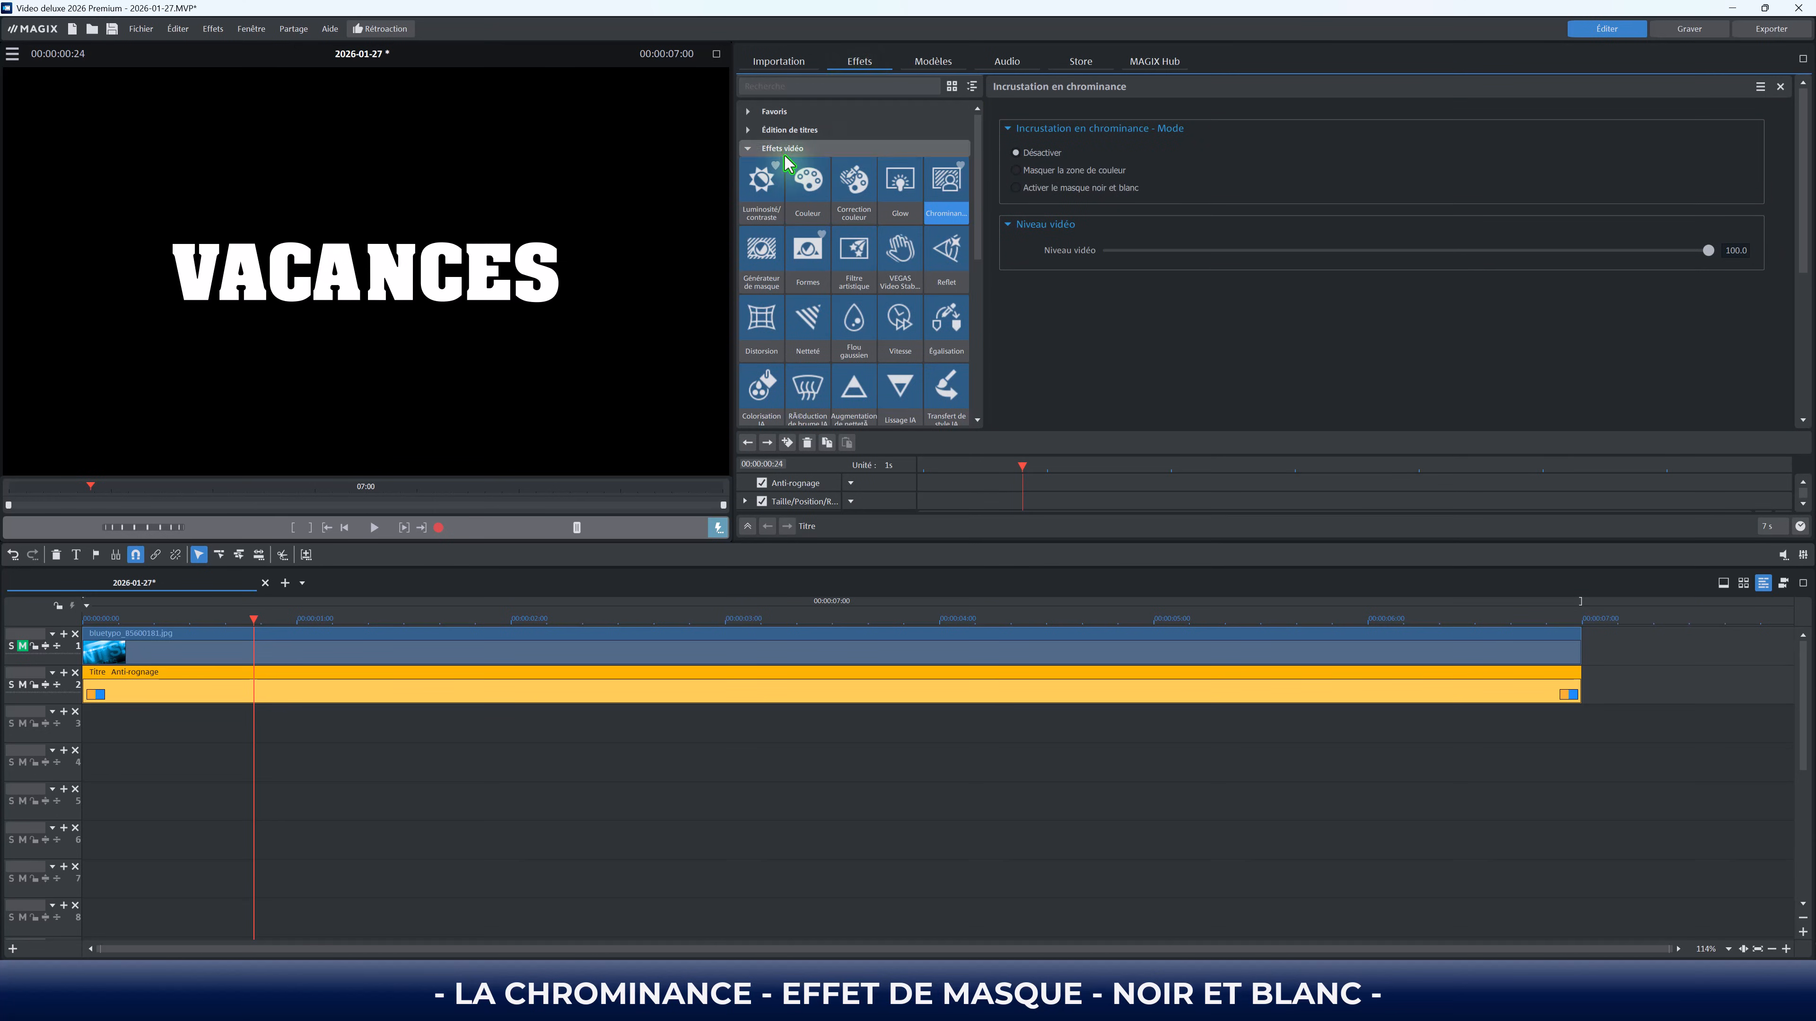
pyautogui.click(801, 131)
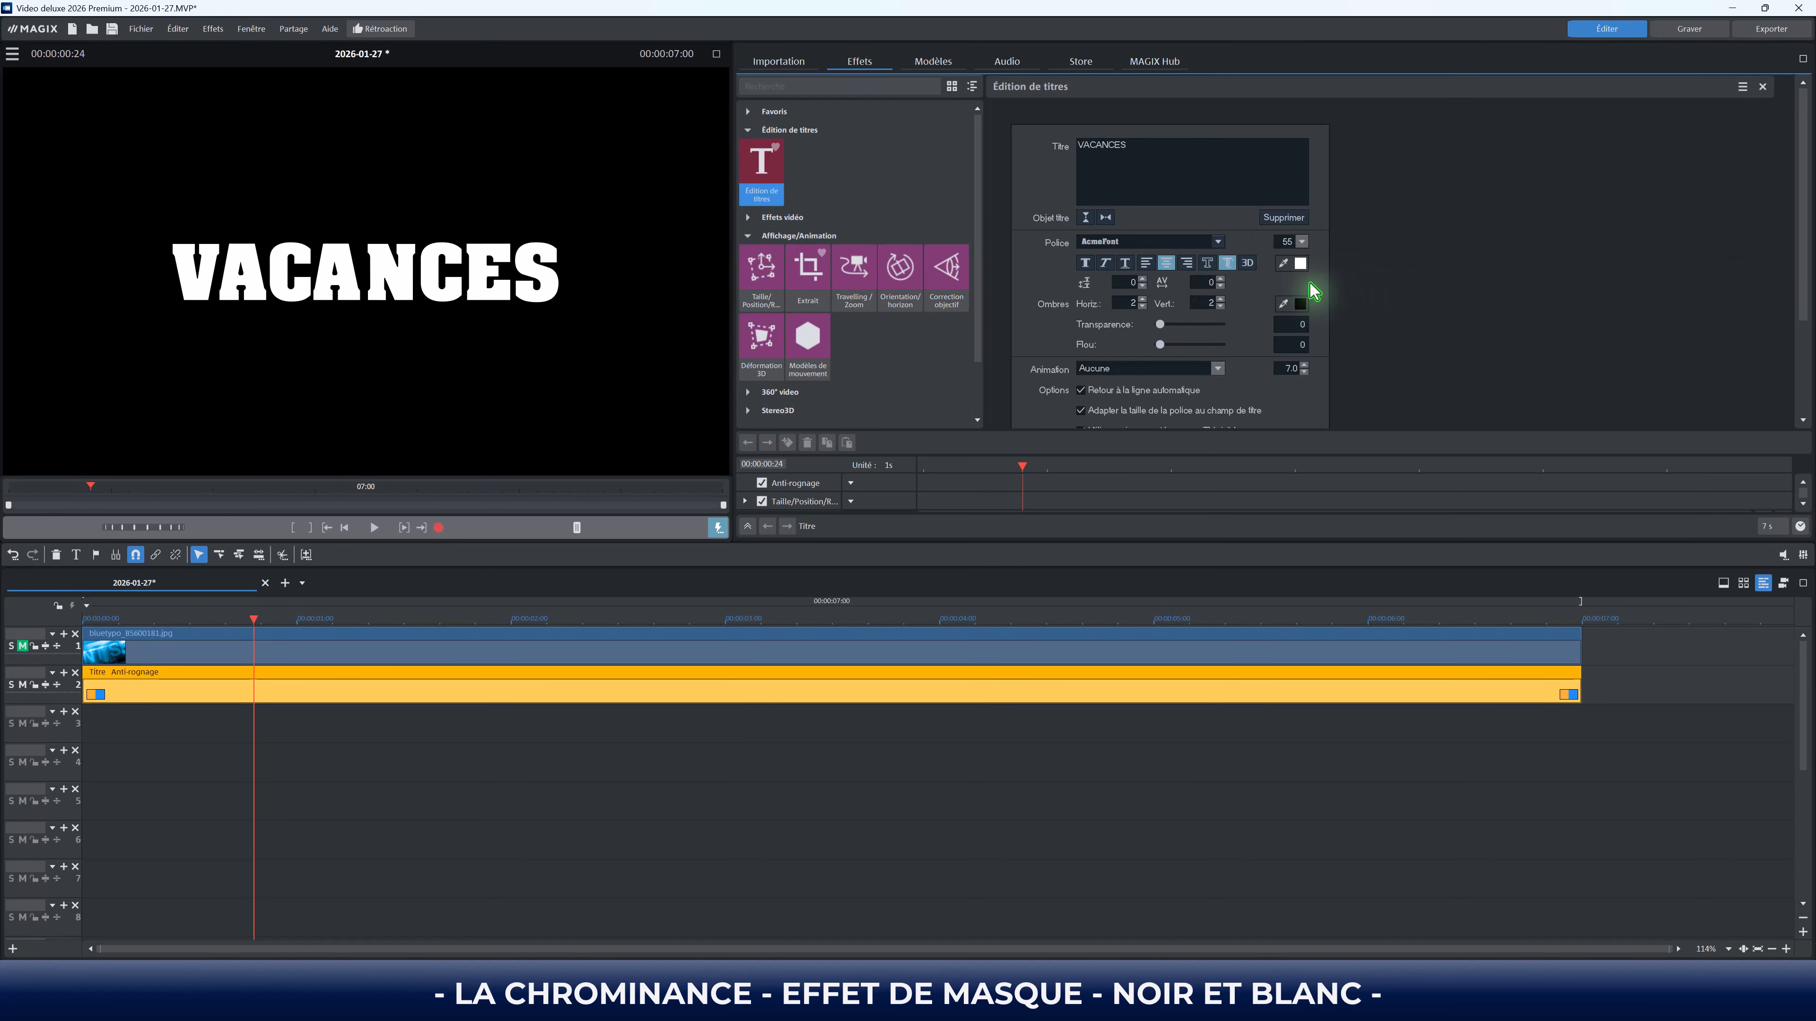
pyautogui.click(1300, 263)
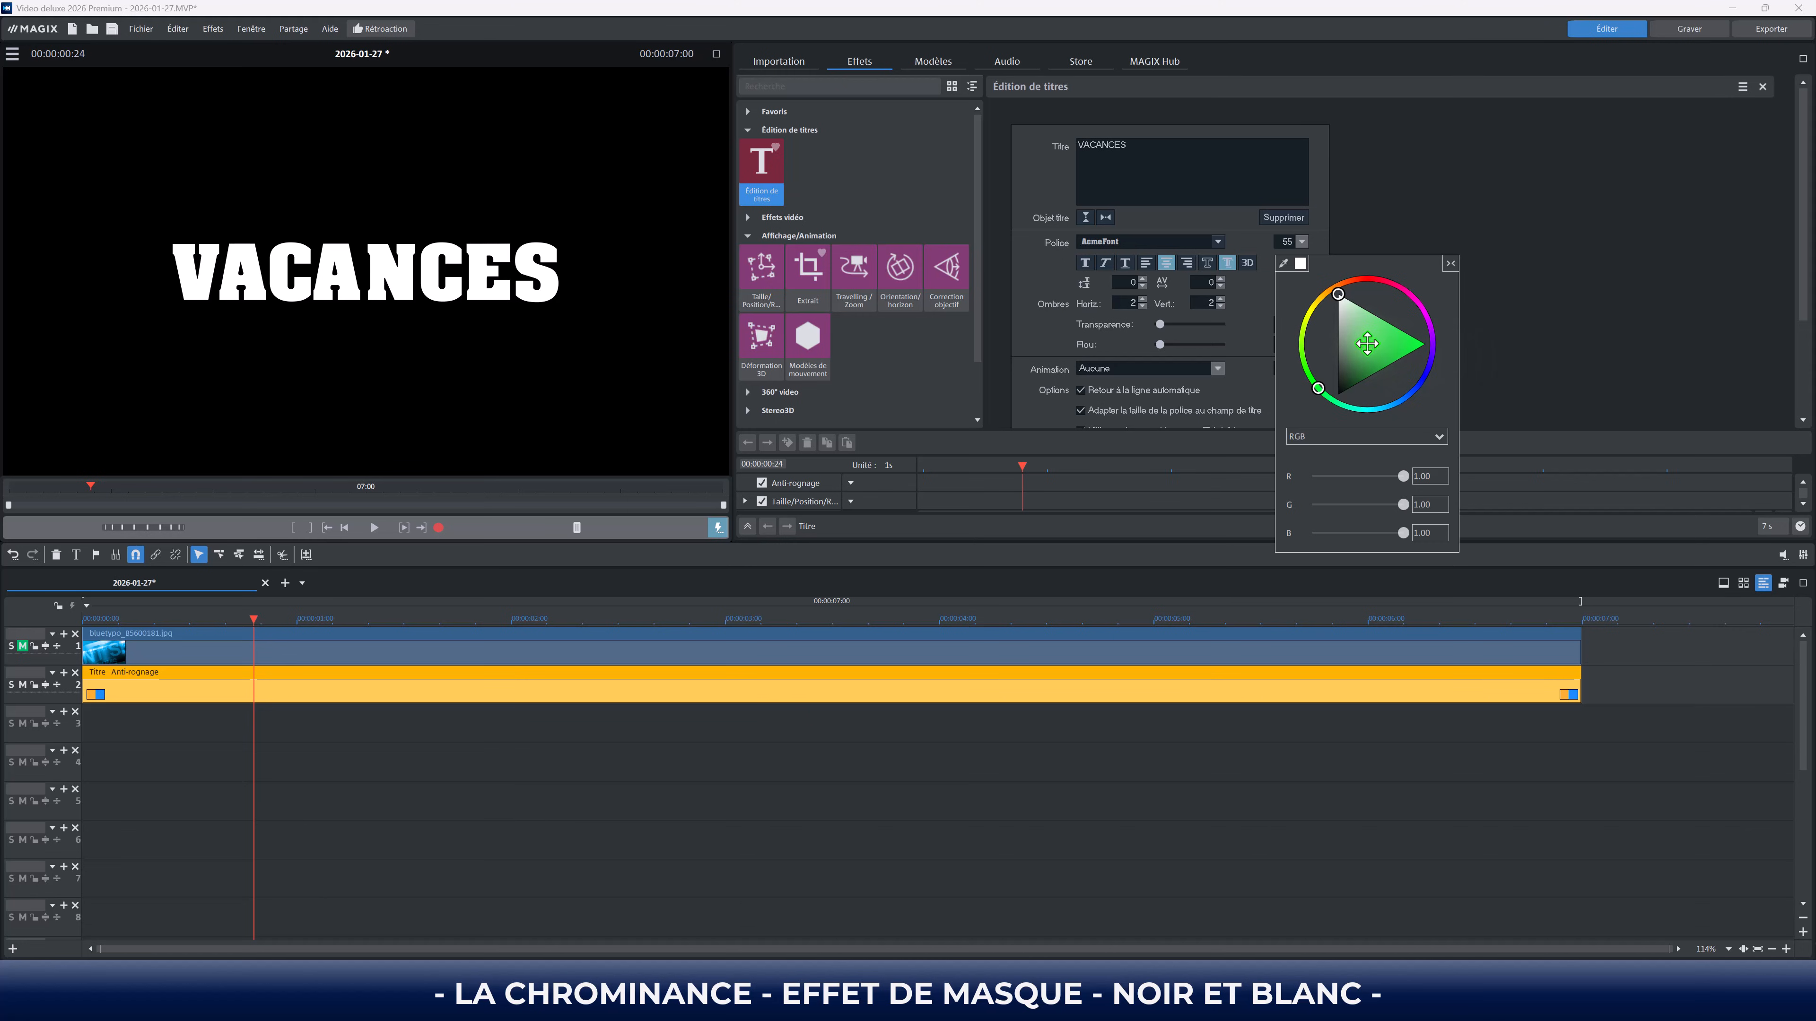
pyautogui.click(1425, 345)
pyautogui.click(1542, 276)
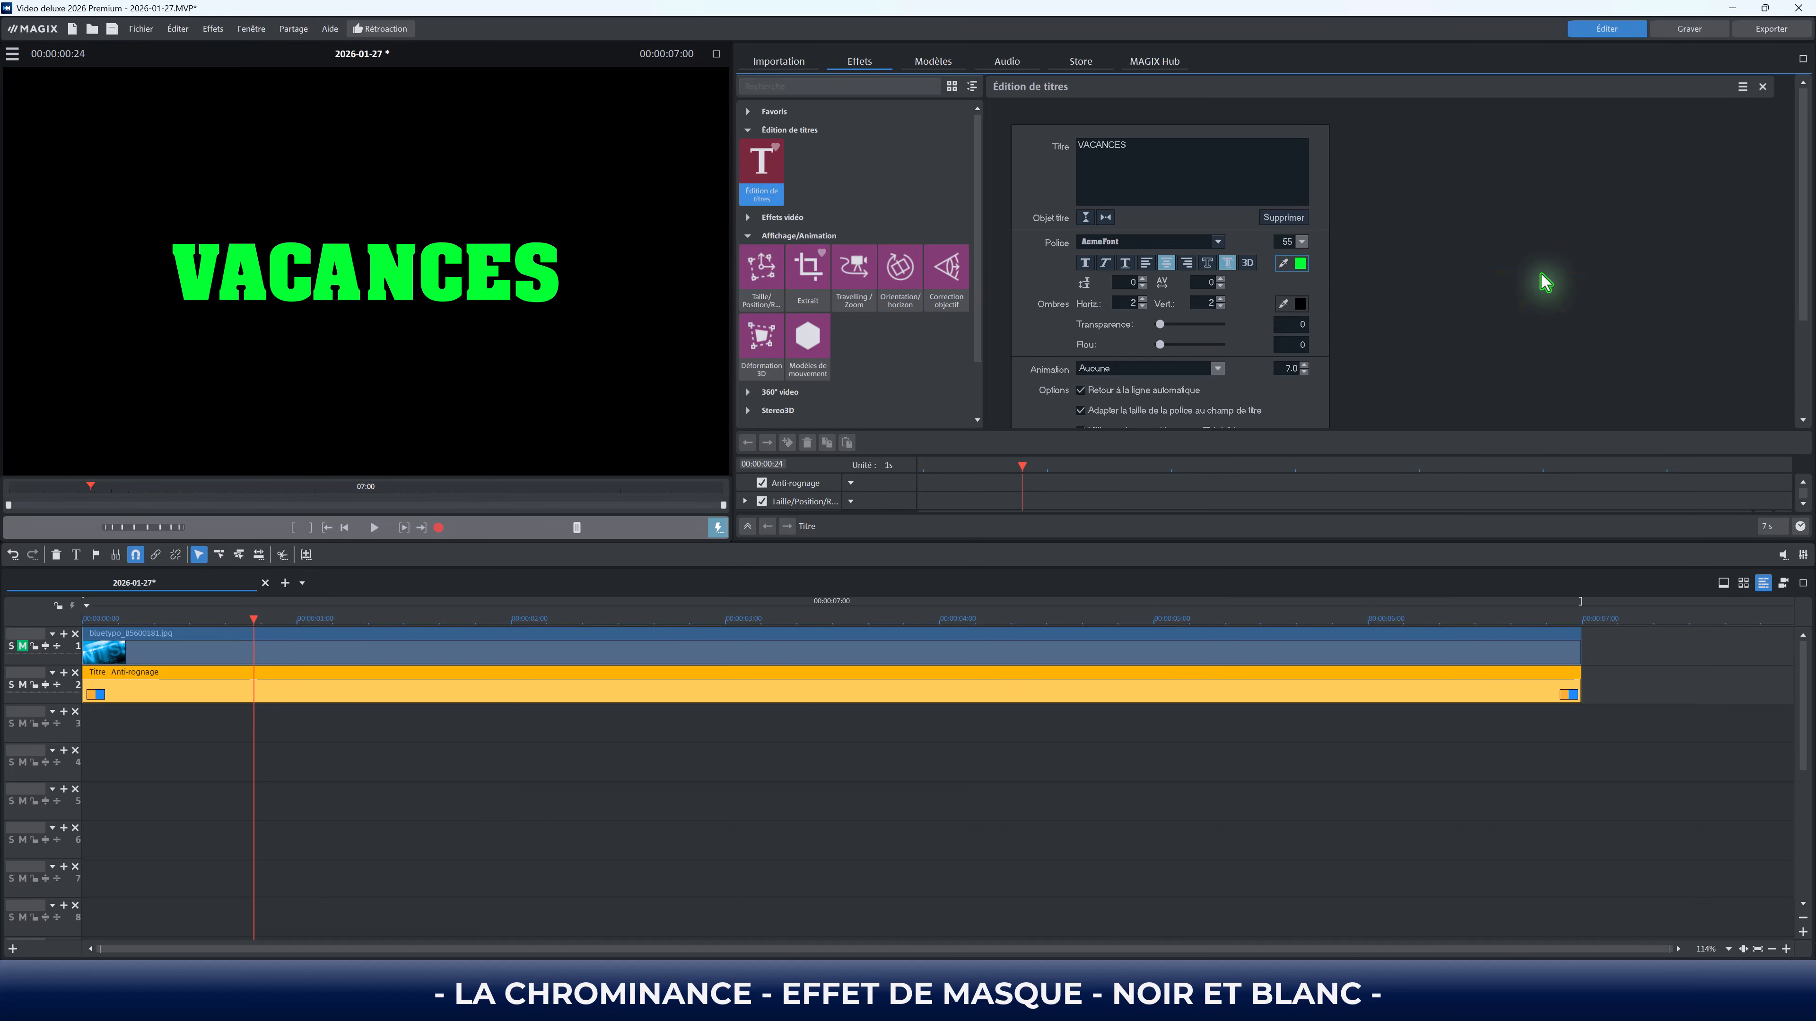
# Step: Change the VACANCES title's text colour to pure blue
pyautogui.click(1301, 264)
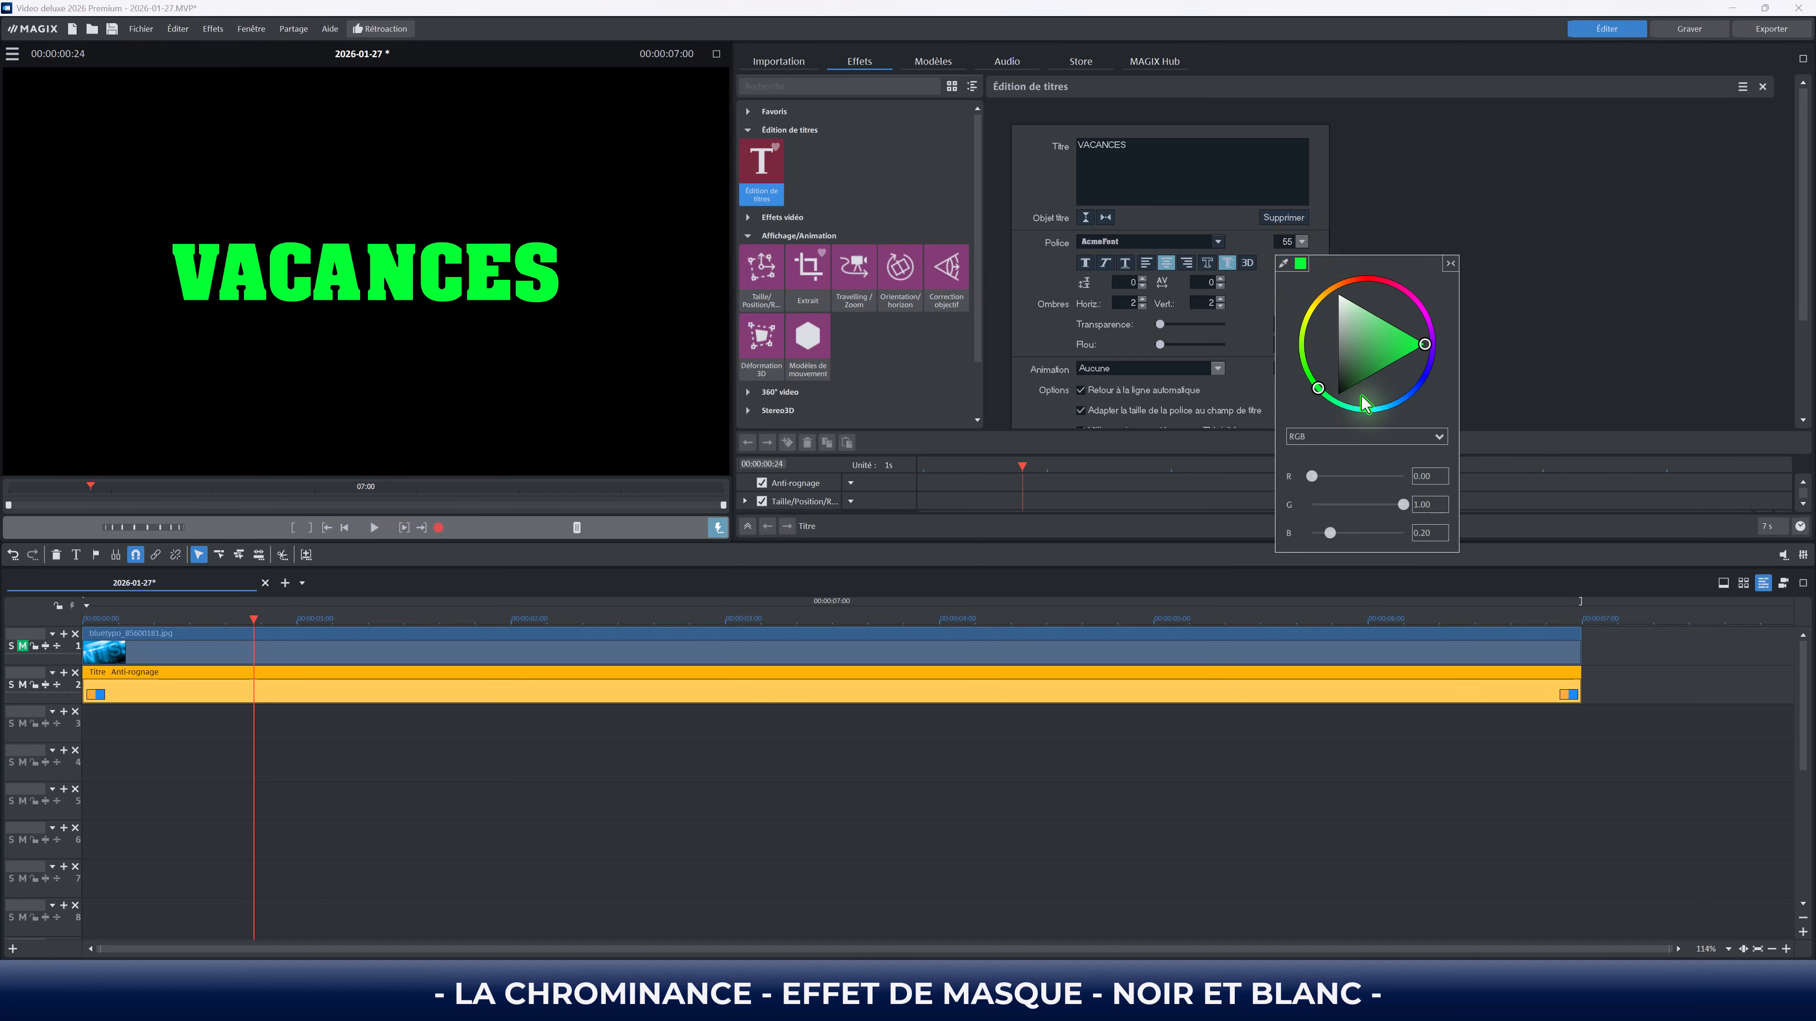
pyautogui.click(1420, 388)
pyautogui.click(1648, 323)
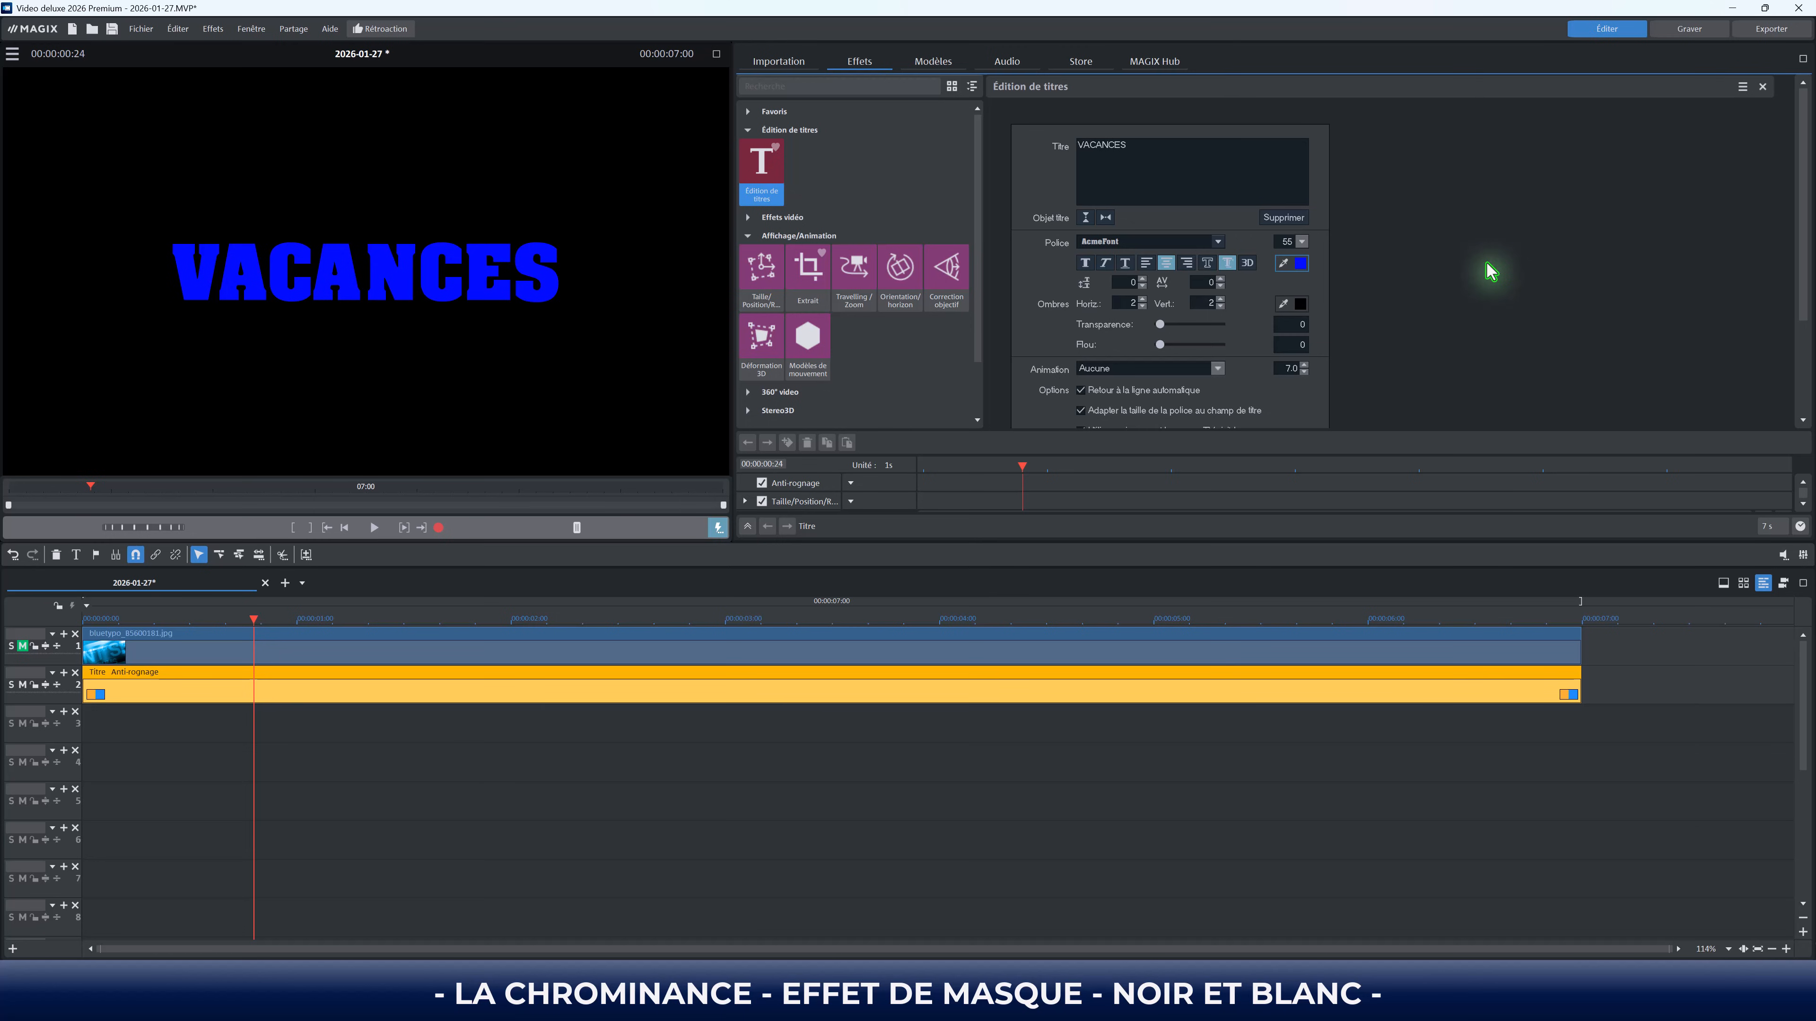
# Step: Set the title's chroma key mode to Masquer la zone de couleur and try the black and white colour presets
pyautogui.click(765, 222)
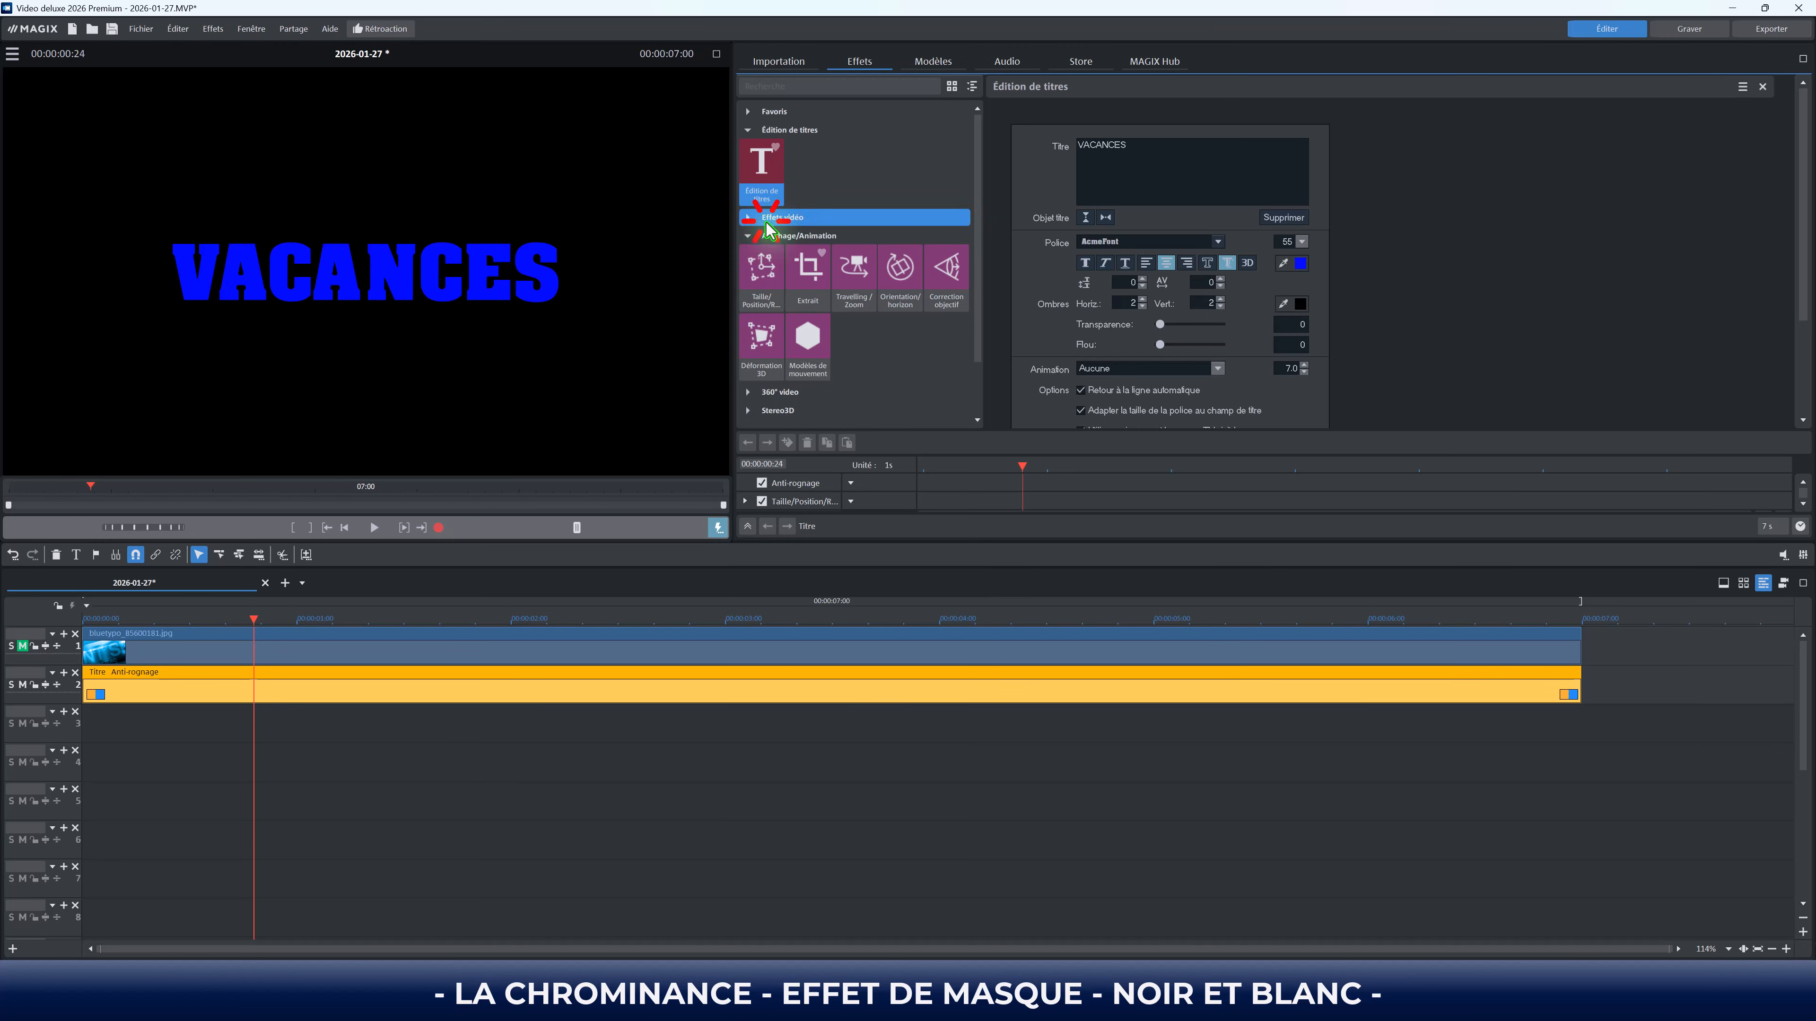
pyautogui.click(957, 287)
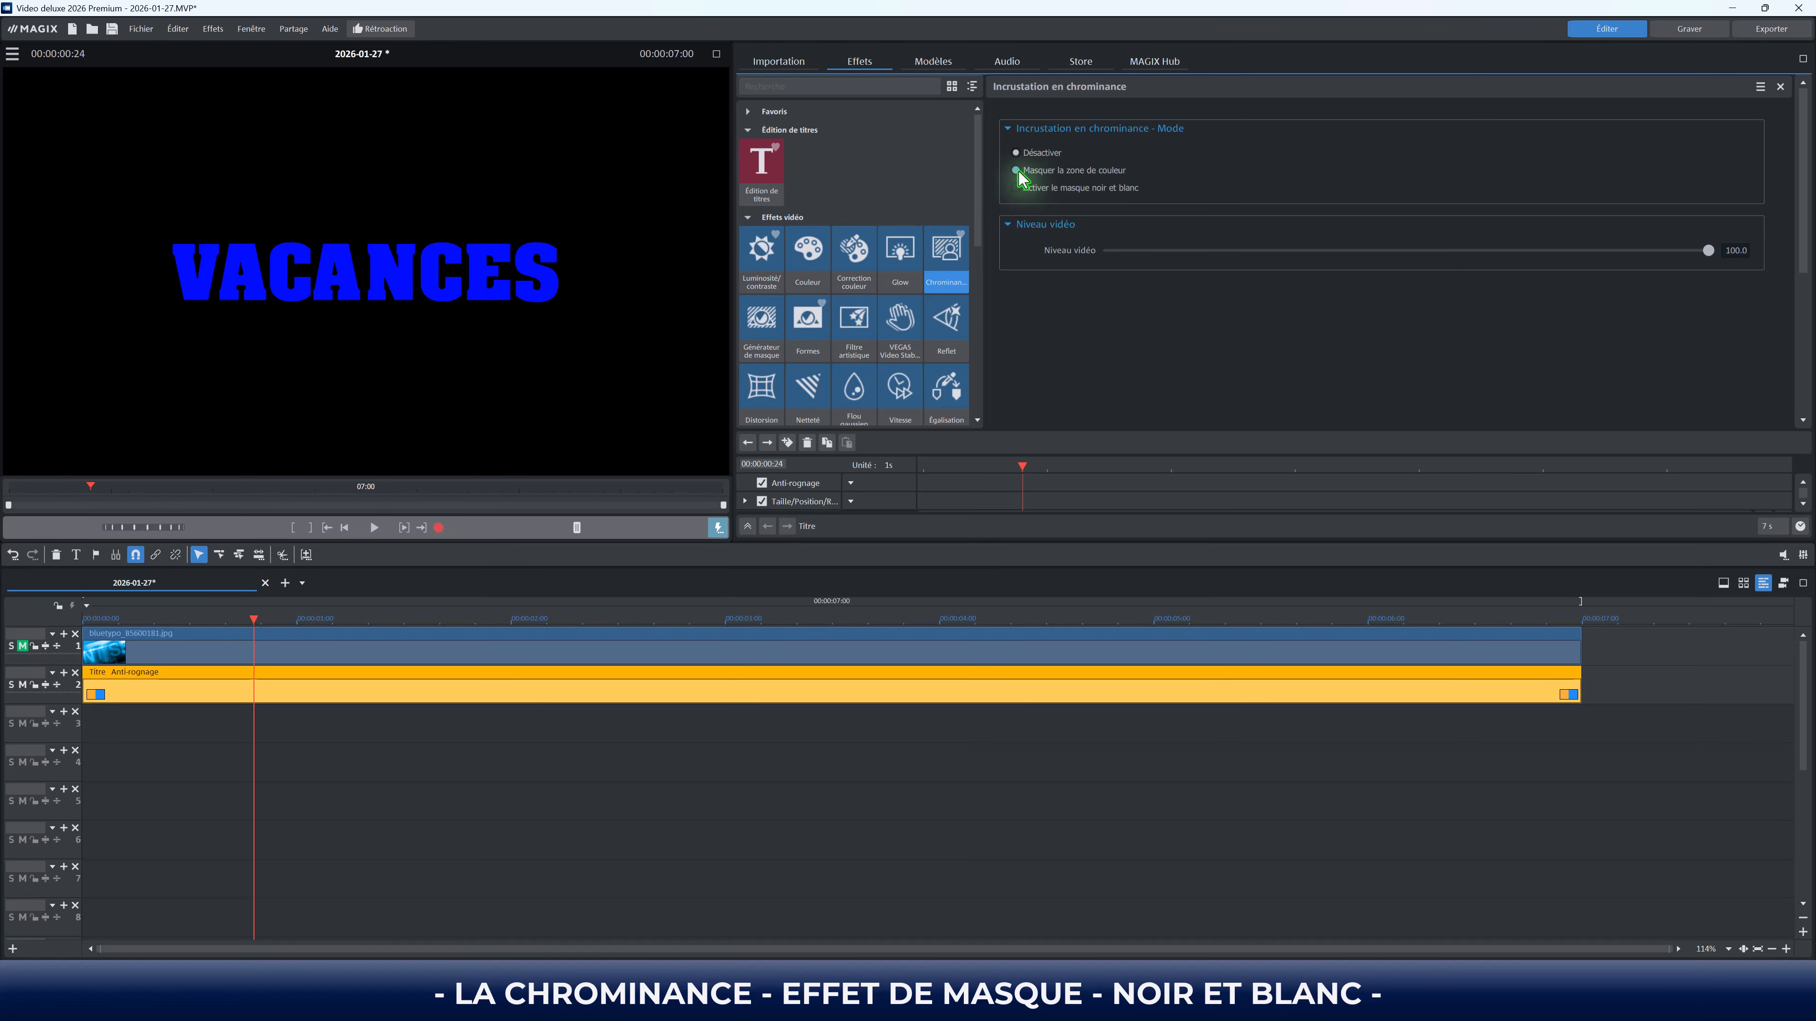
pyautogui.click(1016, 170)
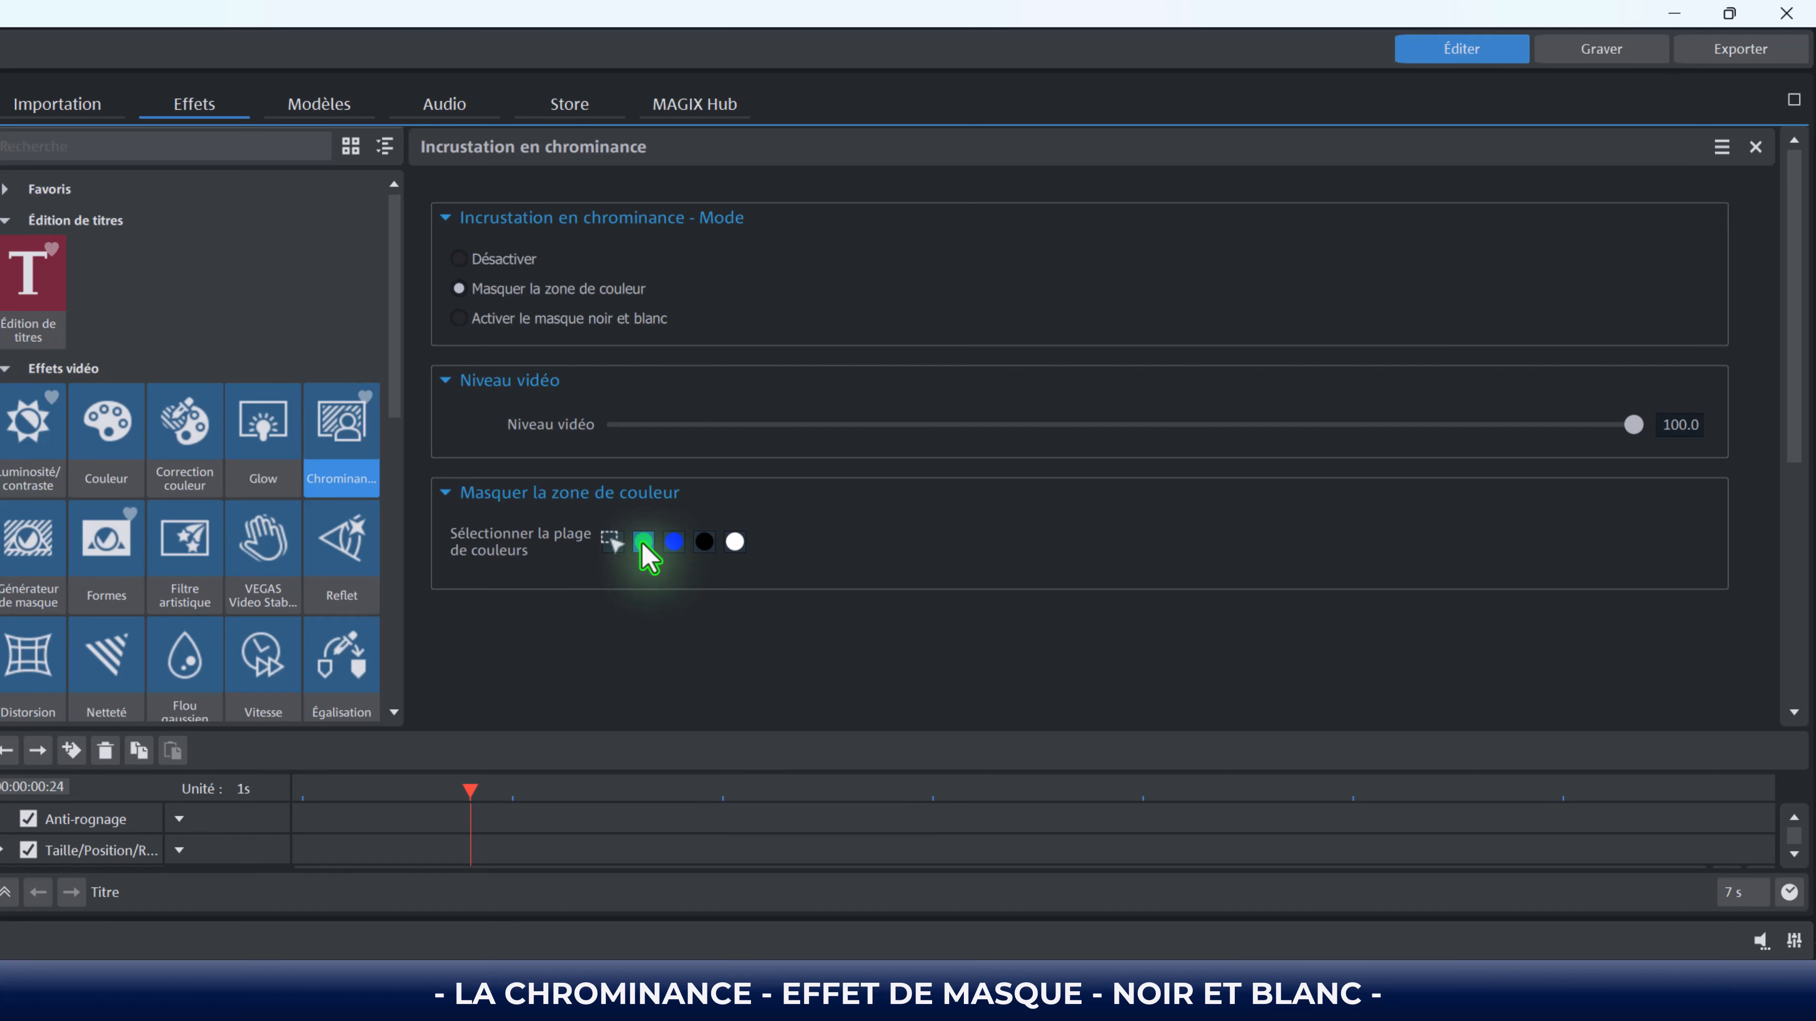
pyautogui.click(705, 544)
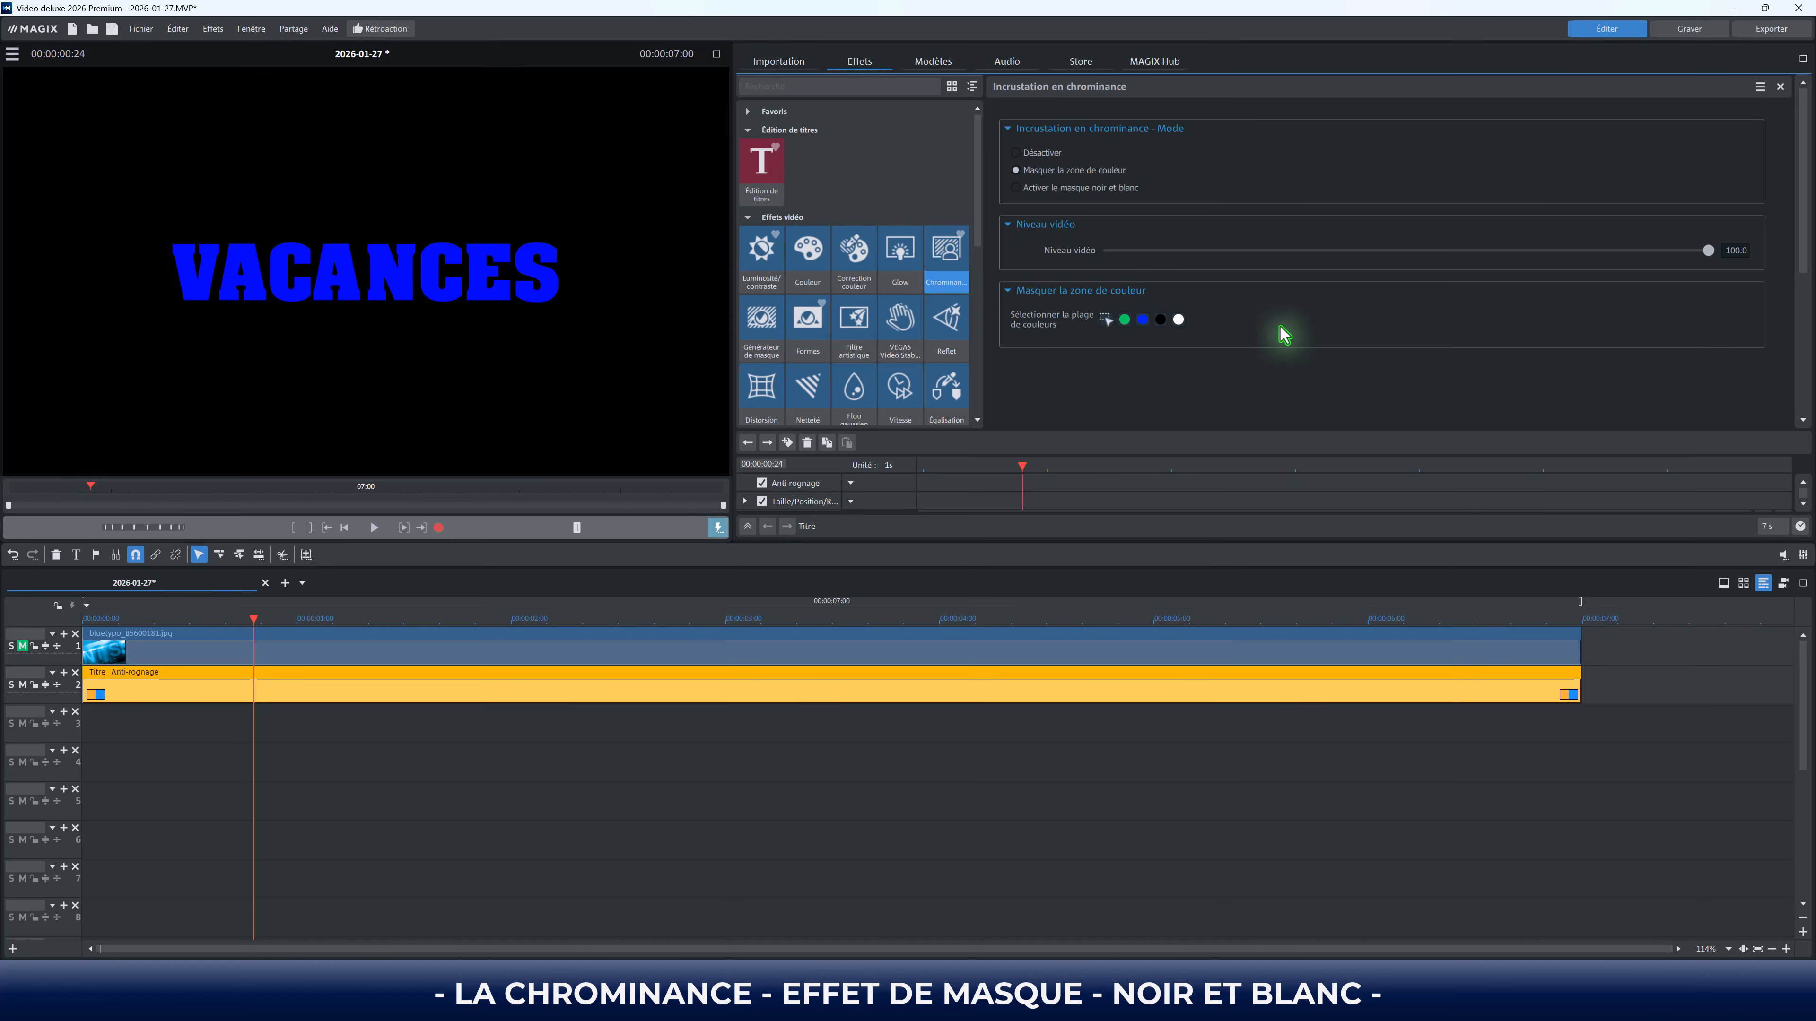
pyautogui.click(1178, 320)
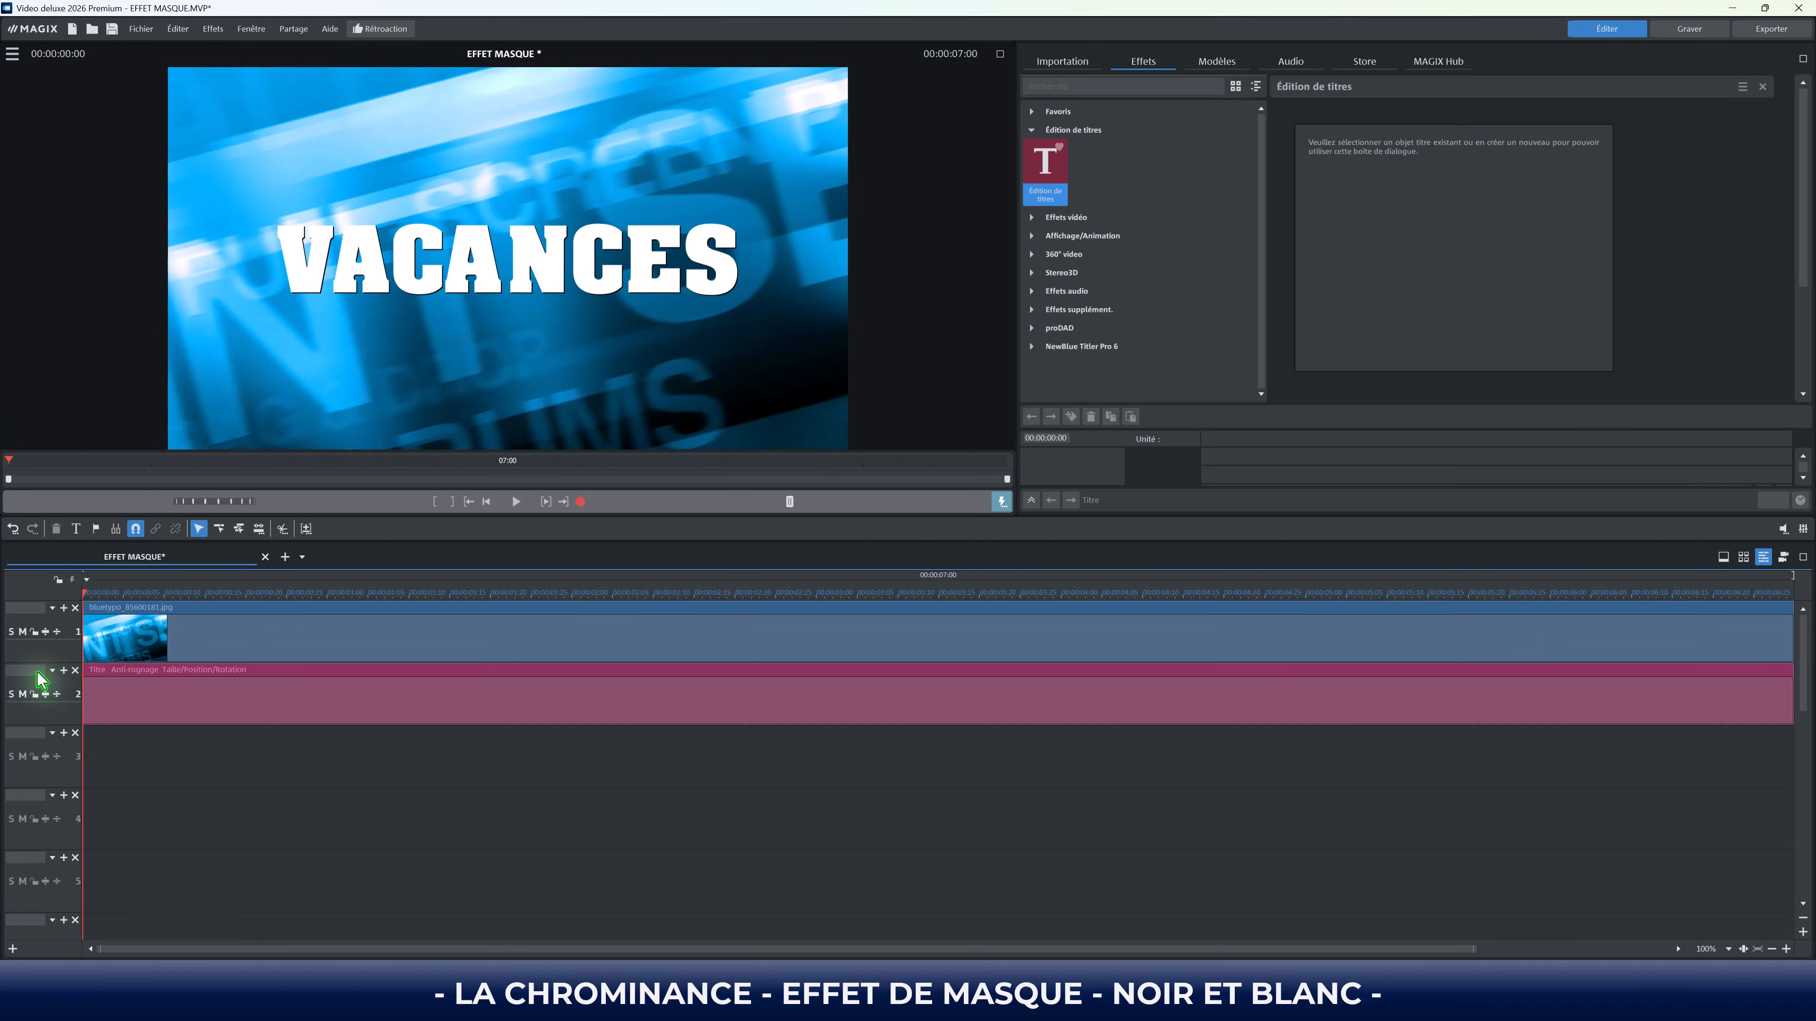
# Step: Check the title with track 1 muted, unmute it, and apply the Activer le masque noir et blanc chroma key mode to the title
pyautogui.click(23, 632)
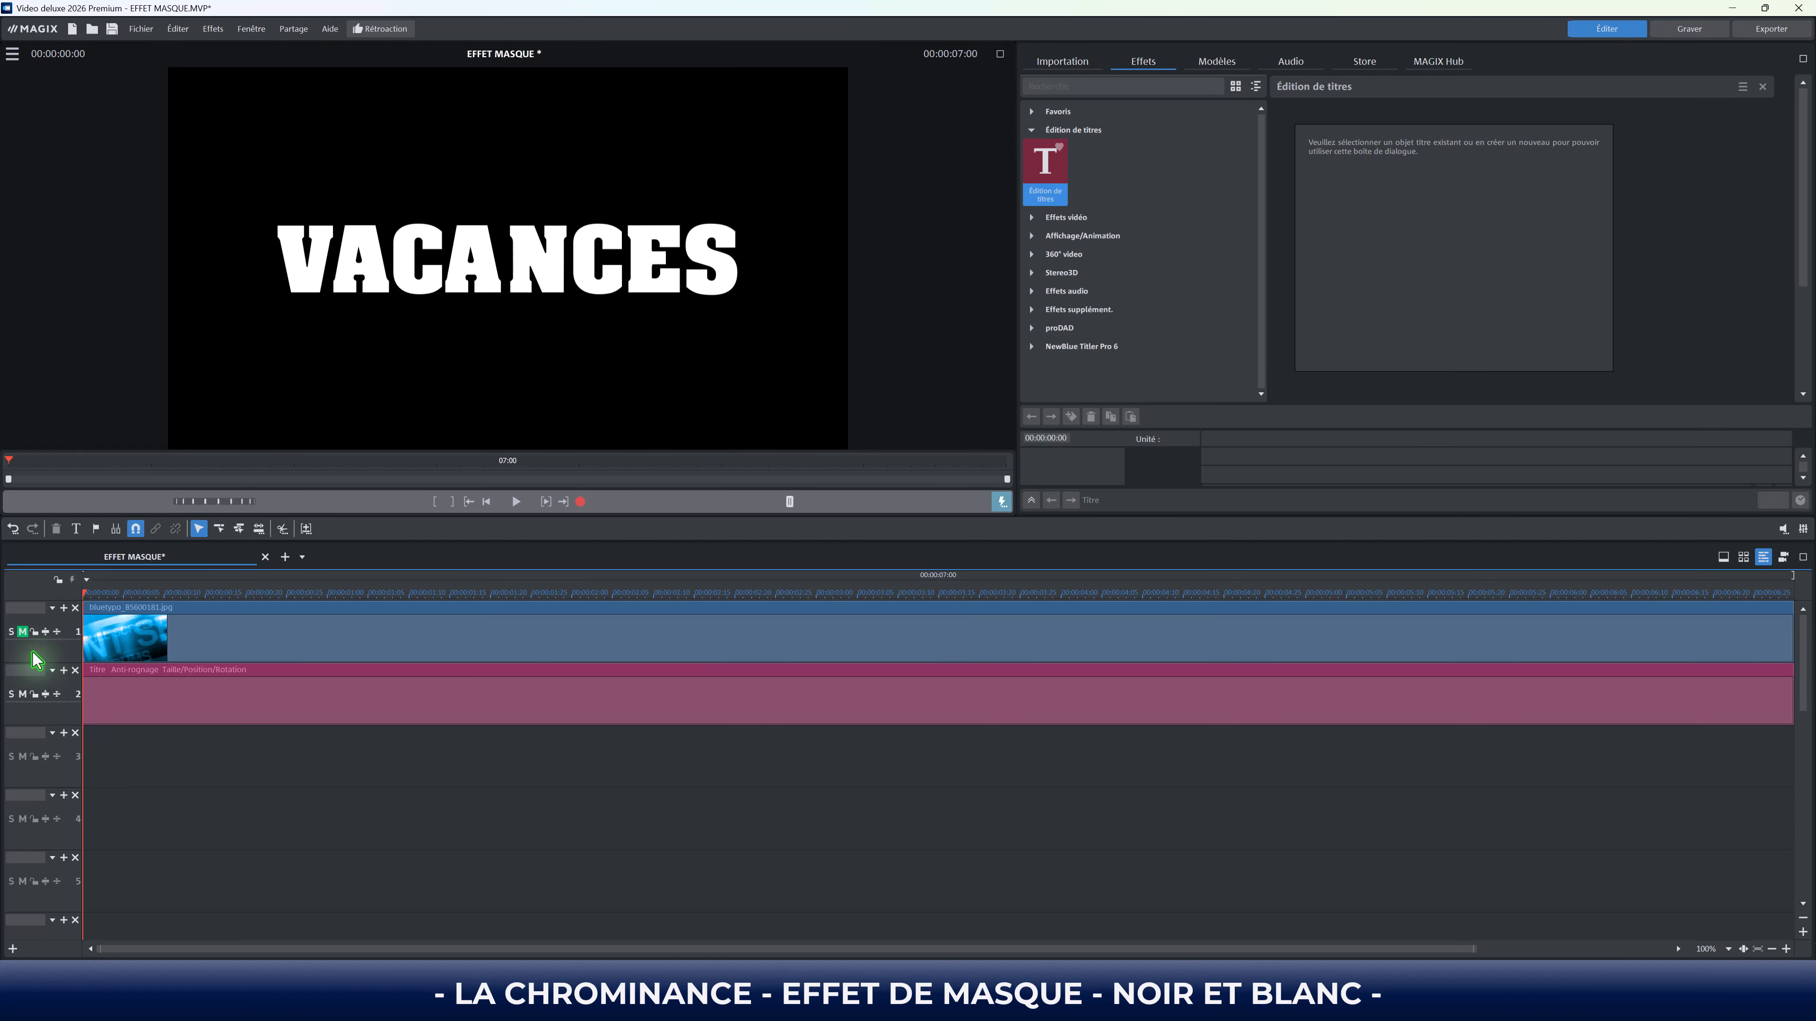
pyautogui.click(22, 632)
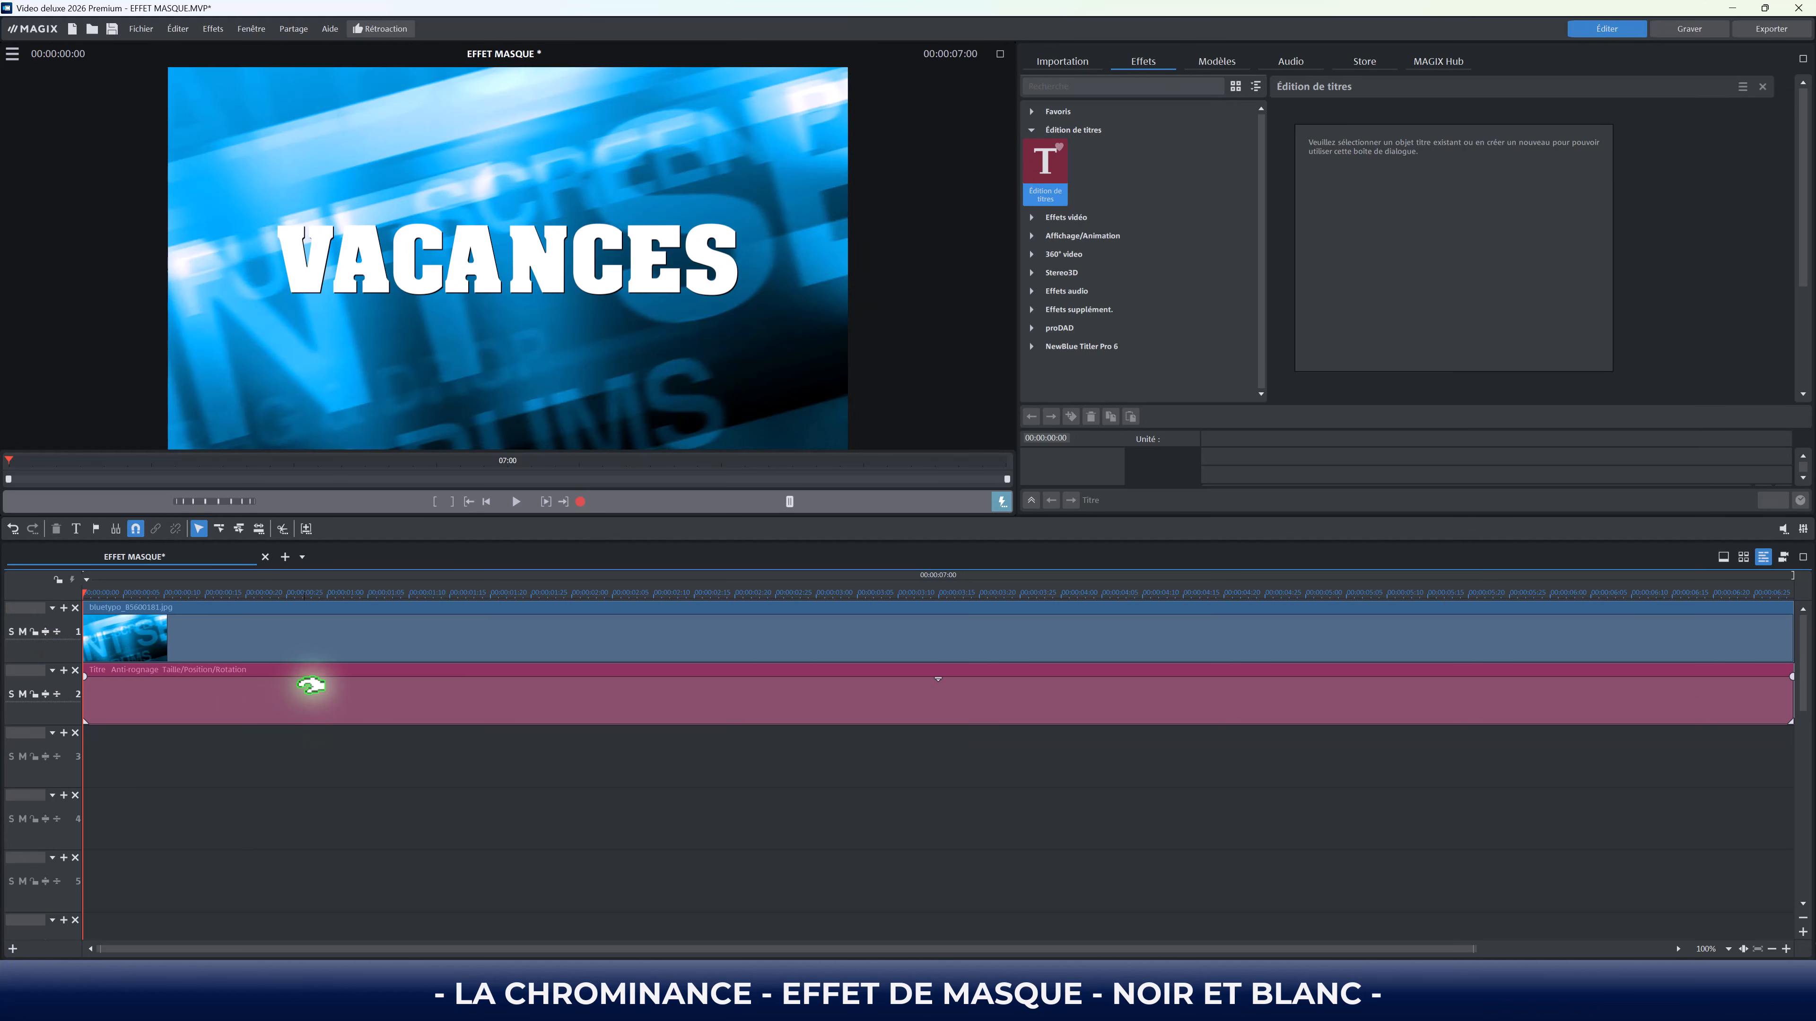
pyautogui.click(313, 681)
pyautogui.click(1055, 151)
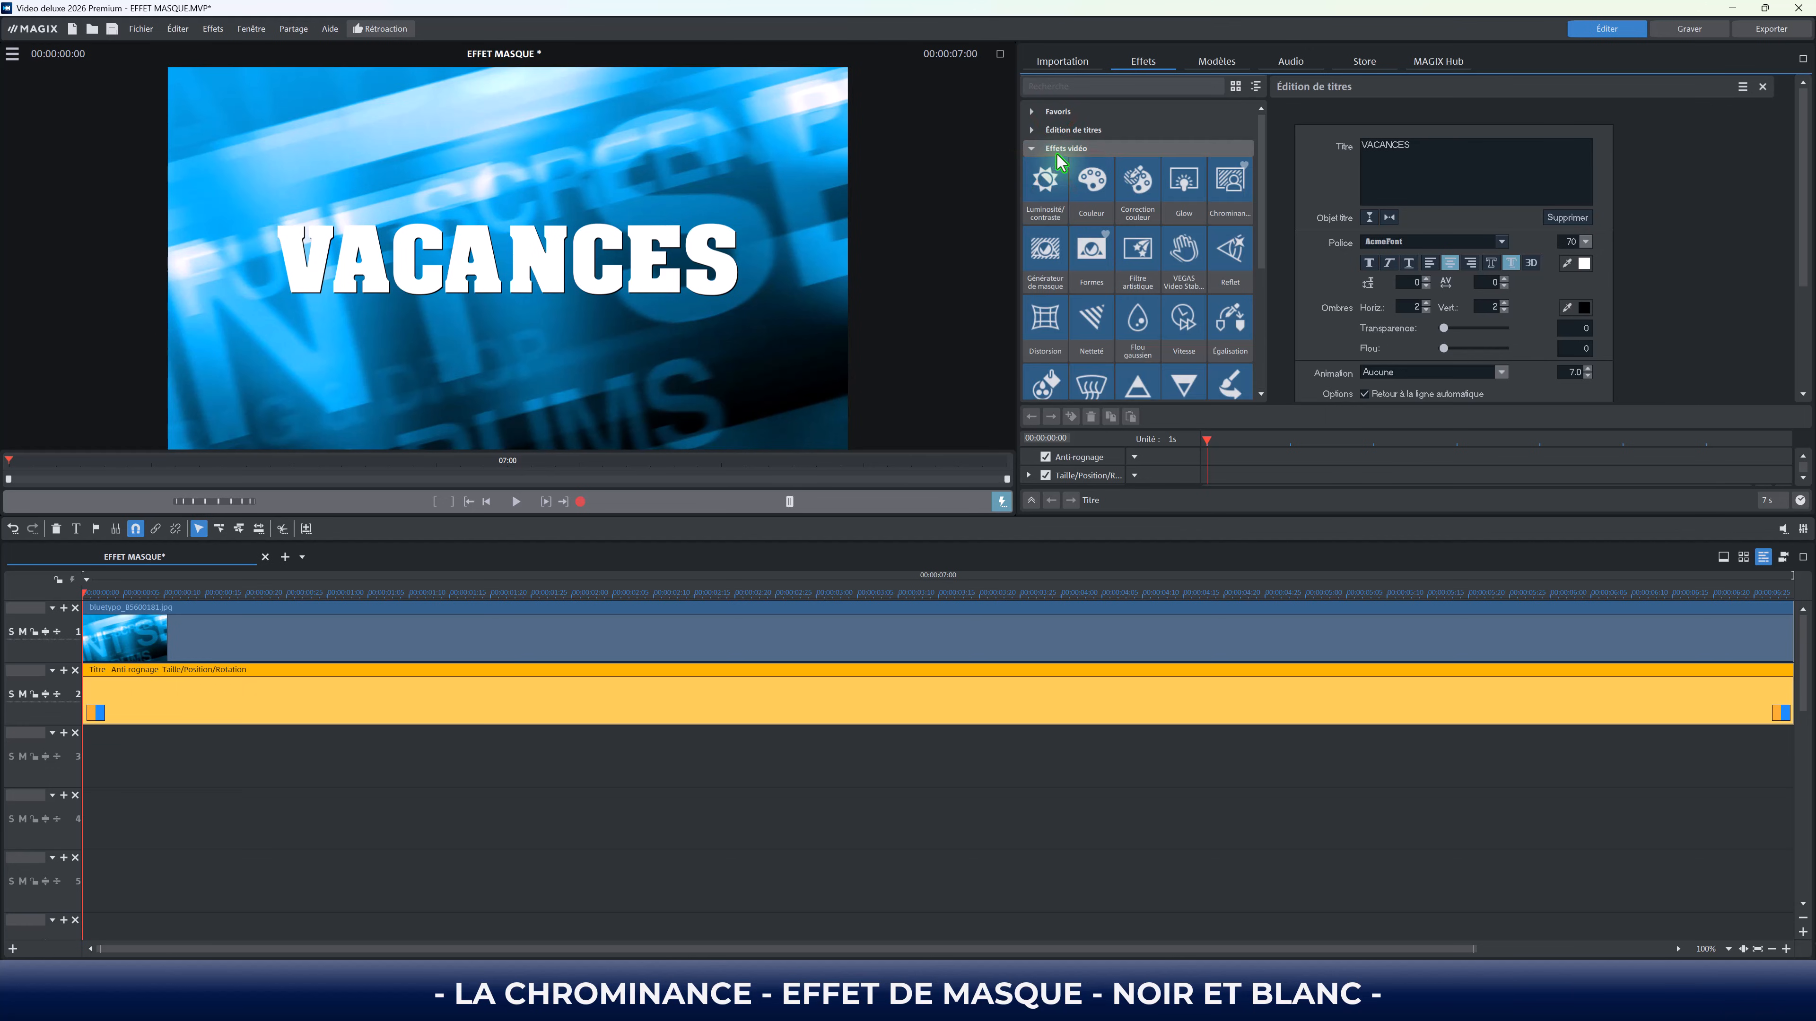
pyautogui.click(1229, 187)
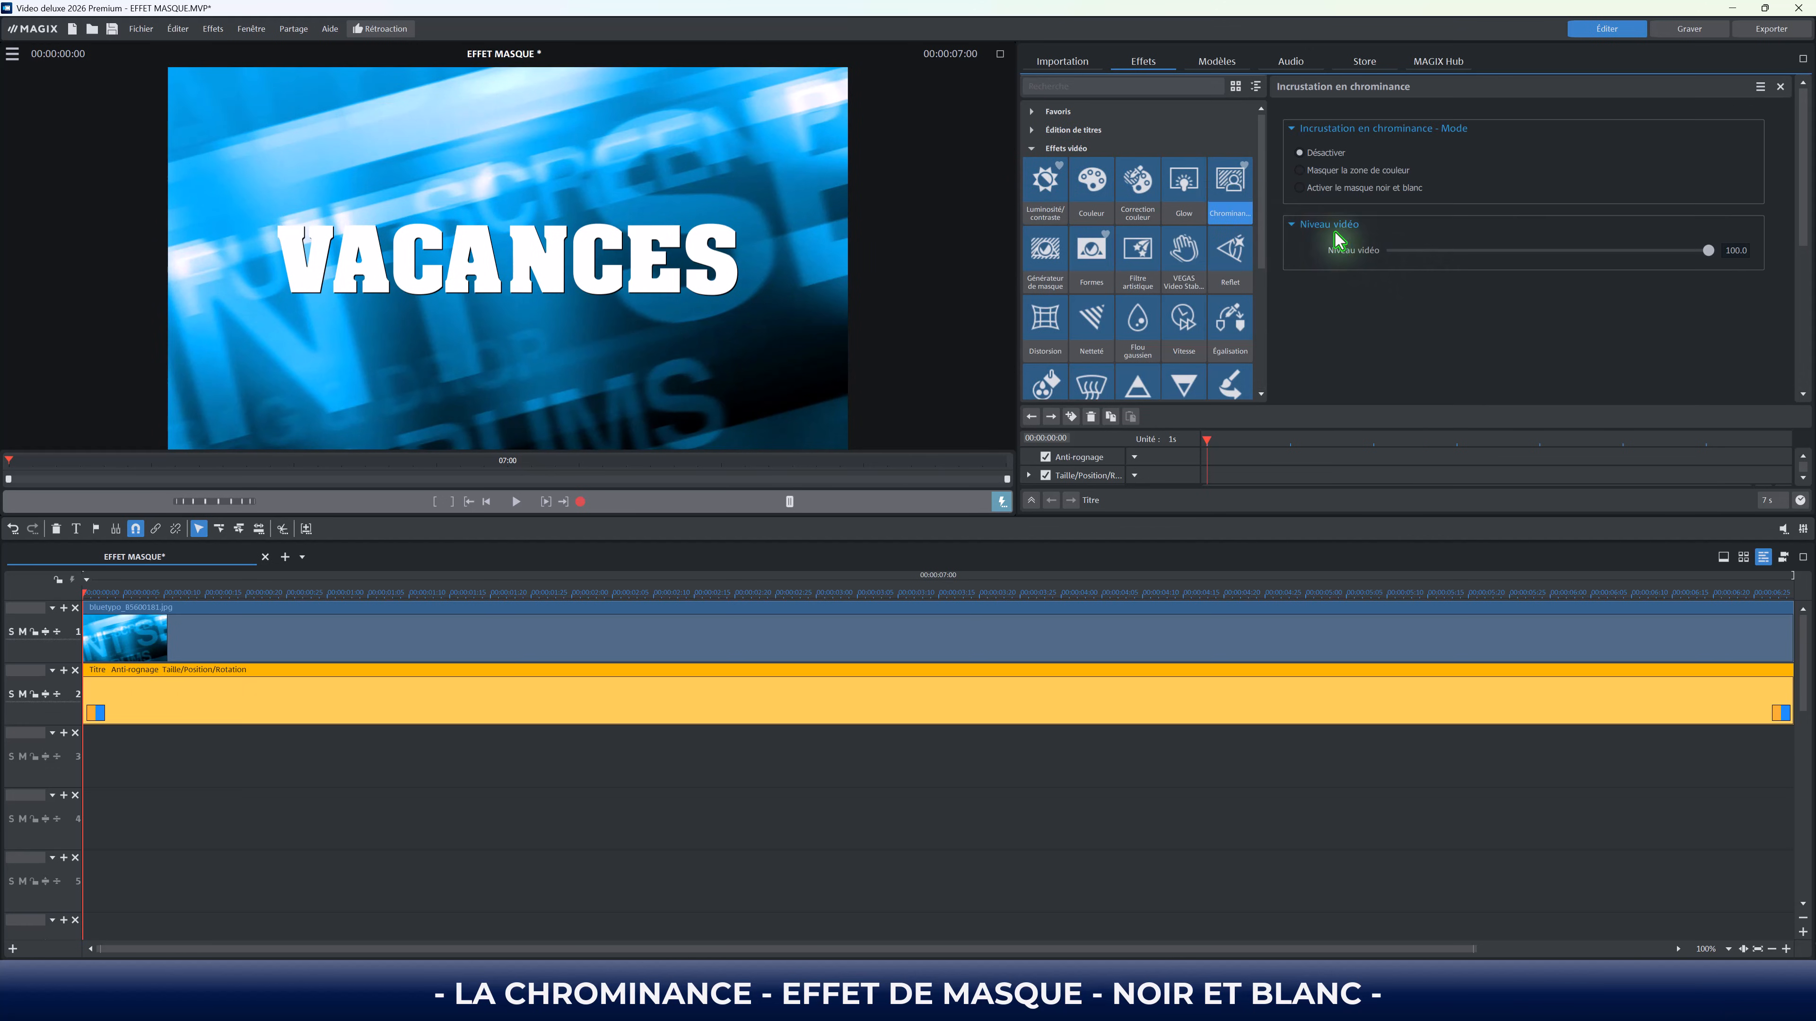
pyautogui.click(1300, 188)
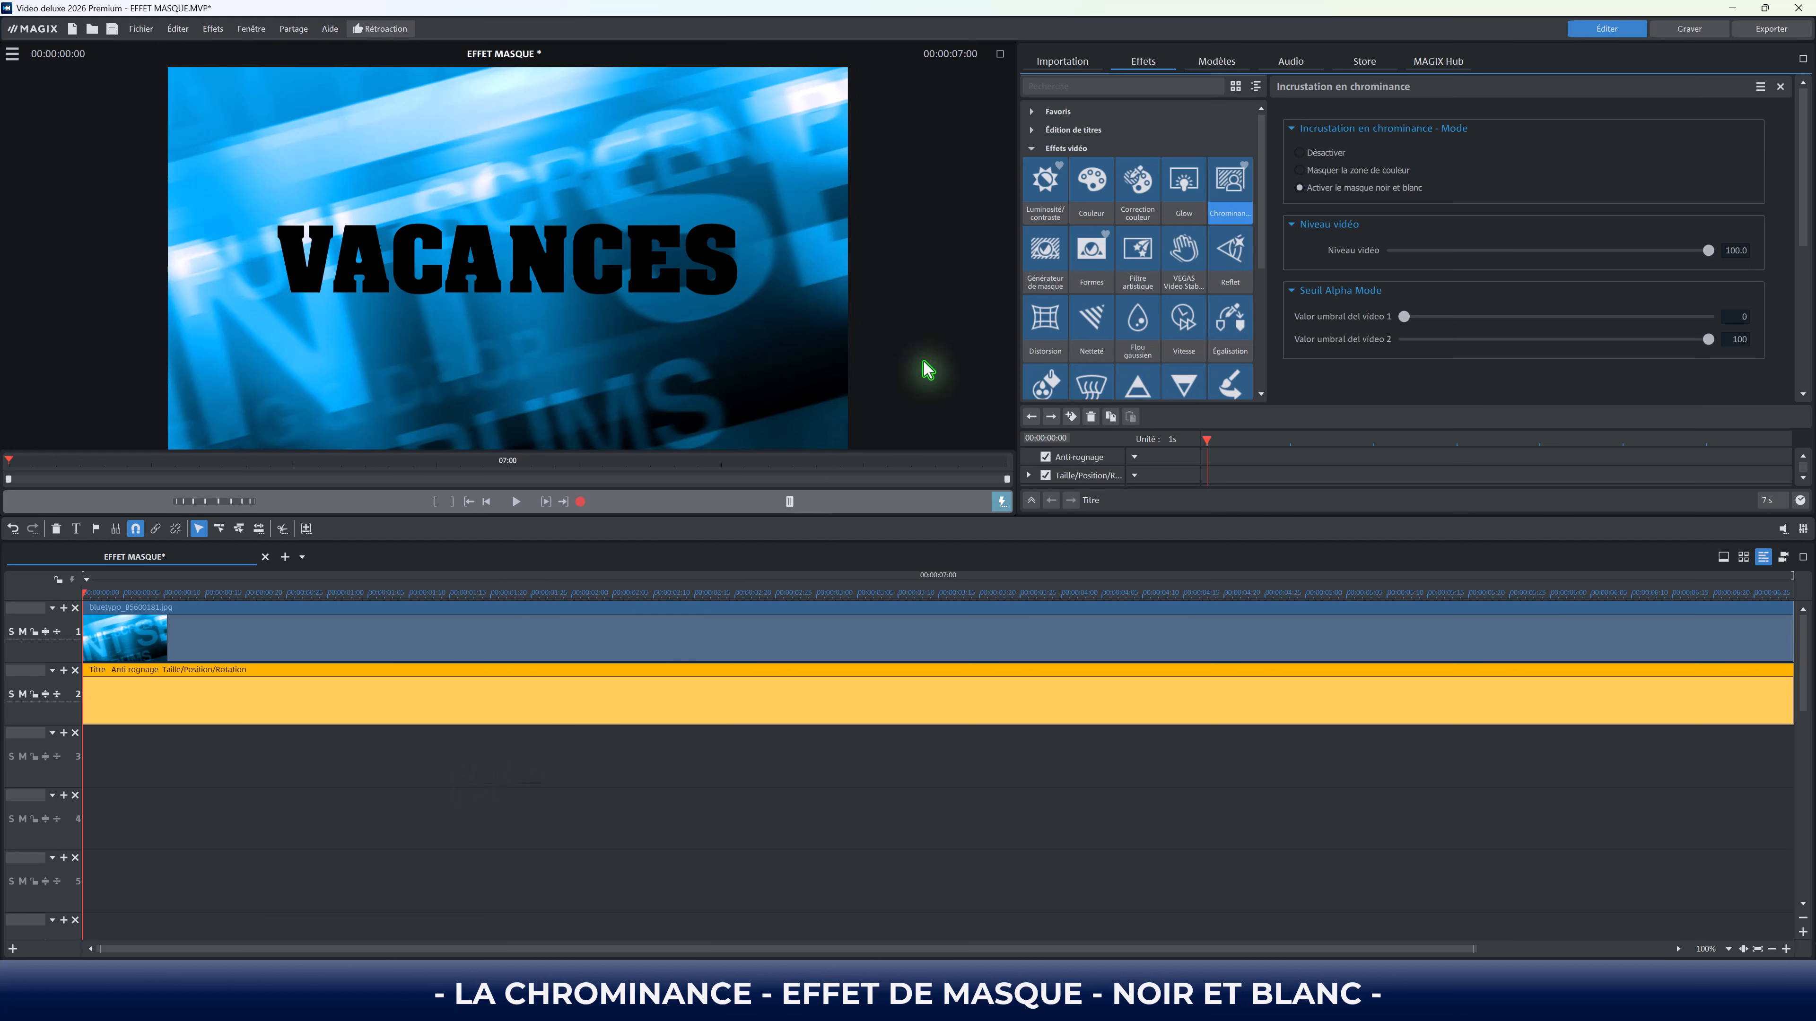
# Step: Add the green hills landscape photo from the paysage folder to the start of track 3, beneath the masked title
pyautogui.click(1063, 61)
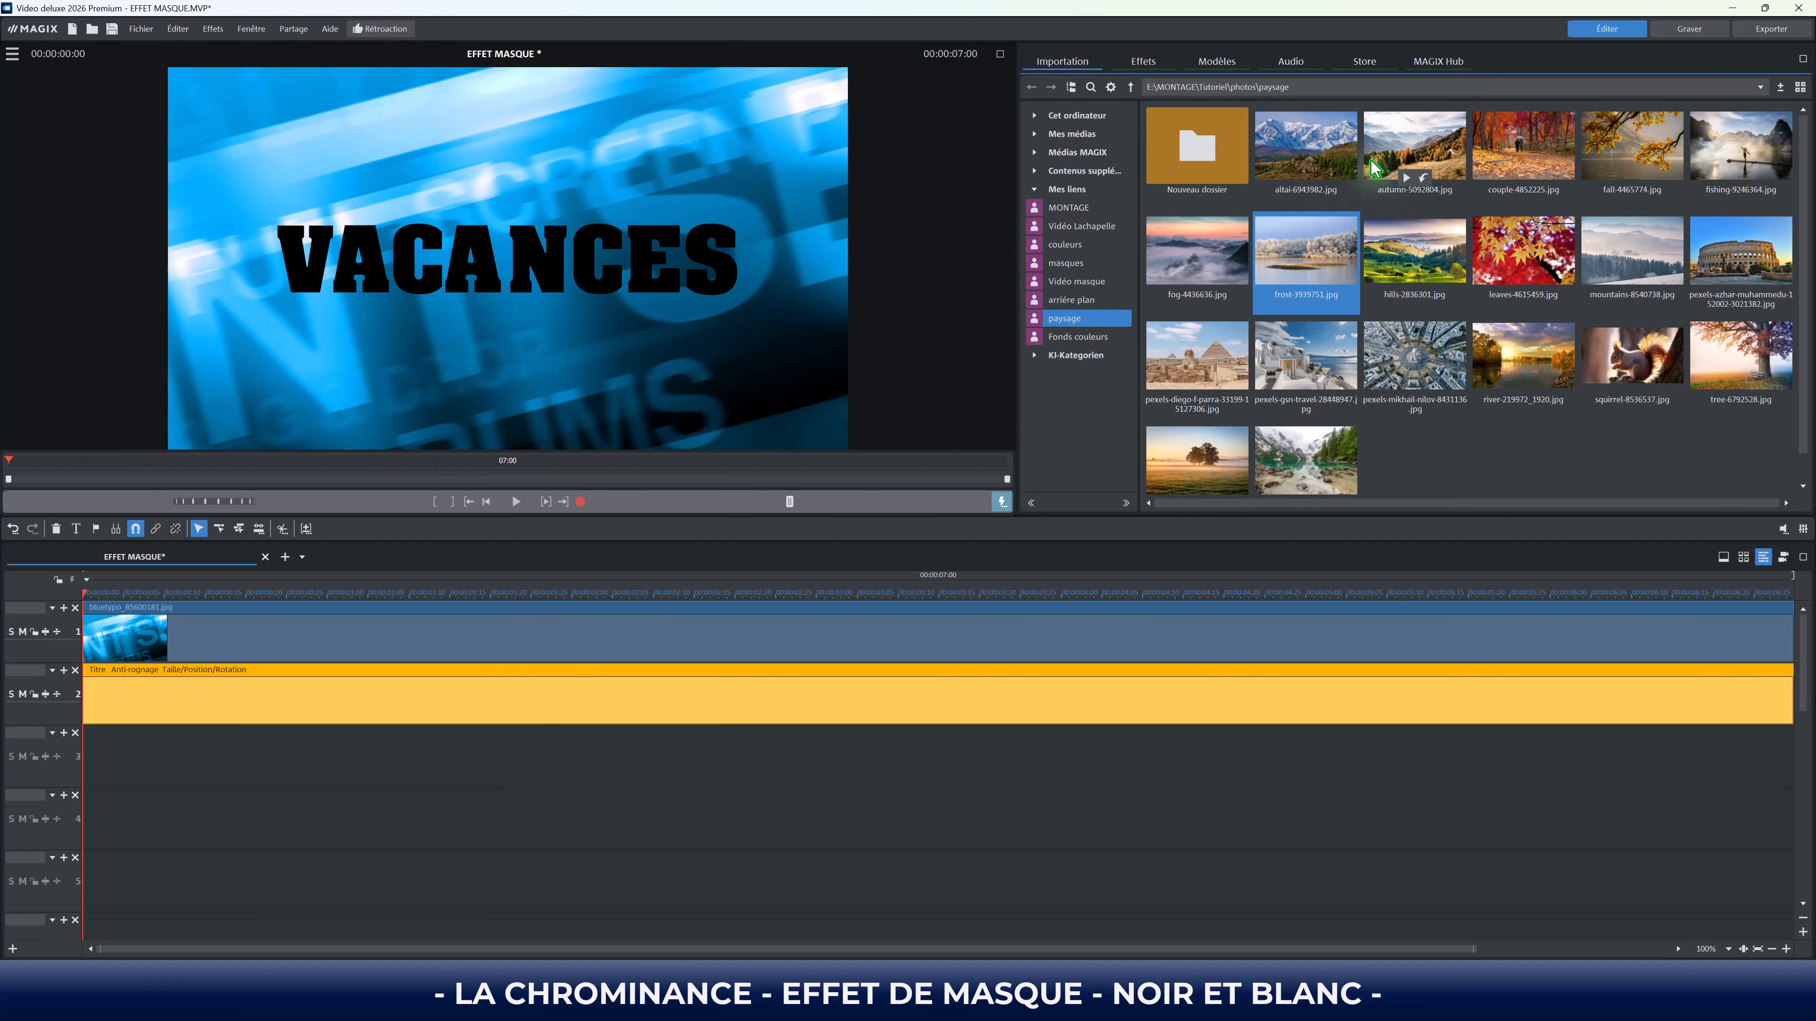
pyautogui.moveTo(1414, 251); pyautogui.dragTo(126, 751)
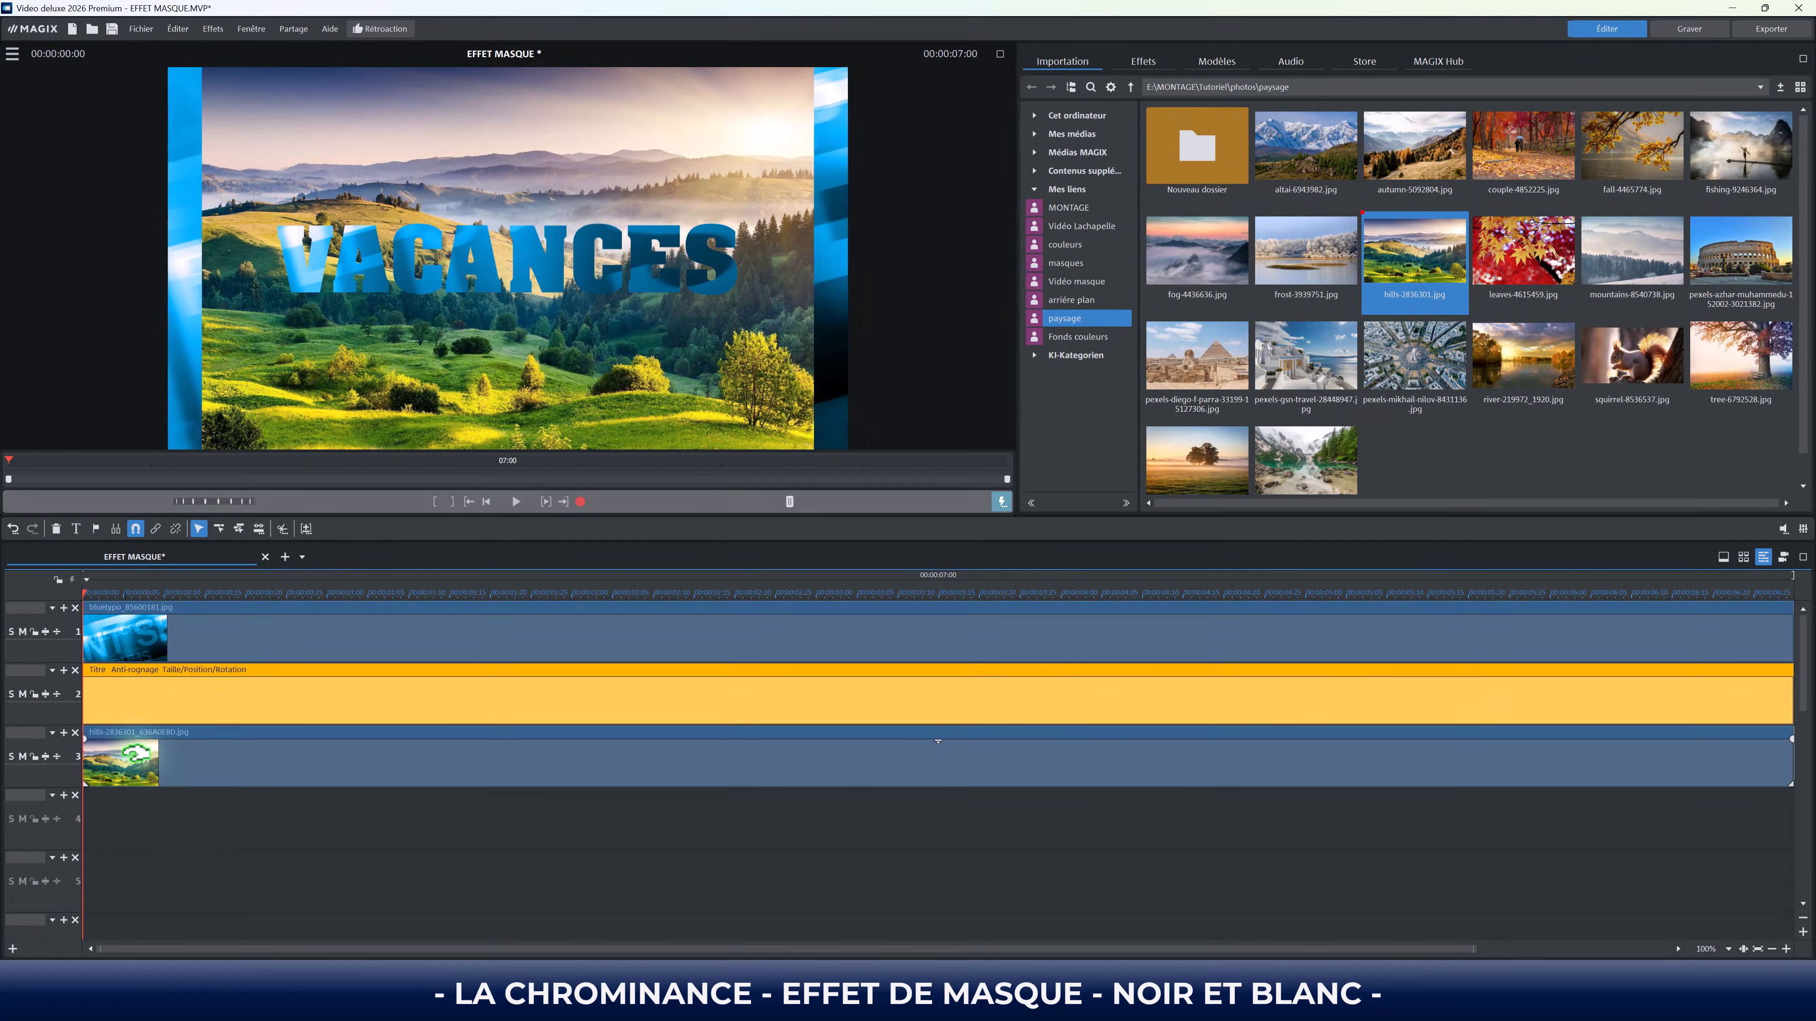
pyautogui.click(135, 754)
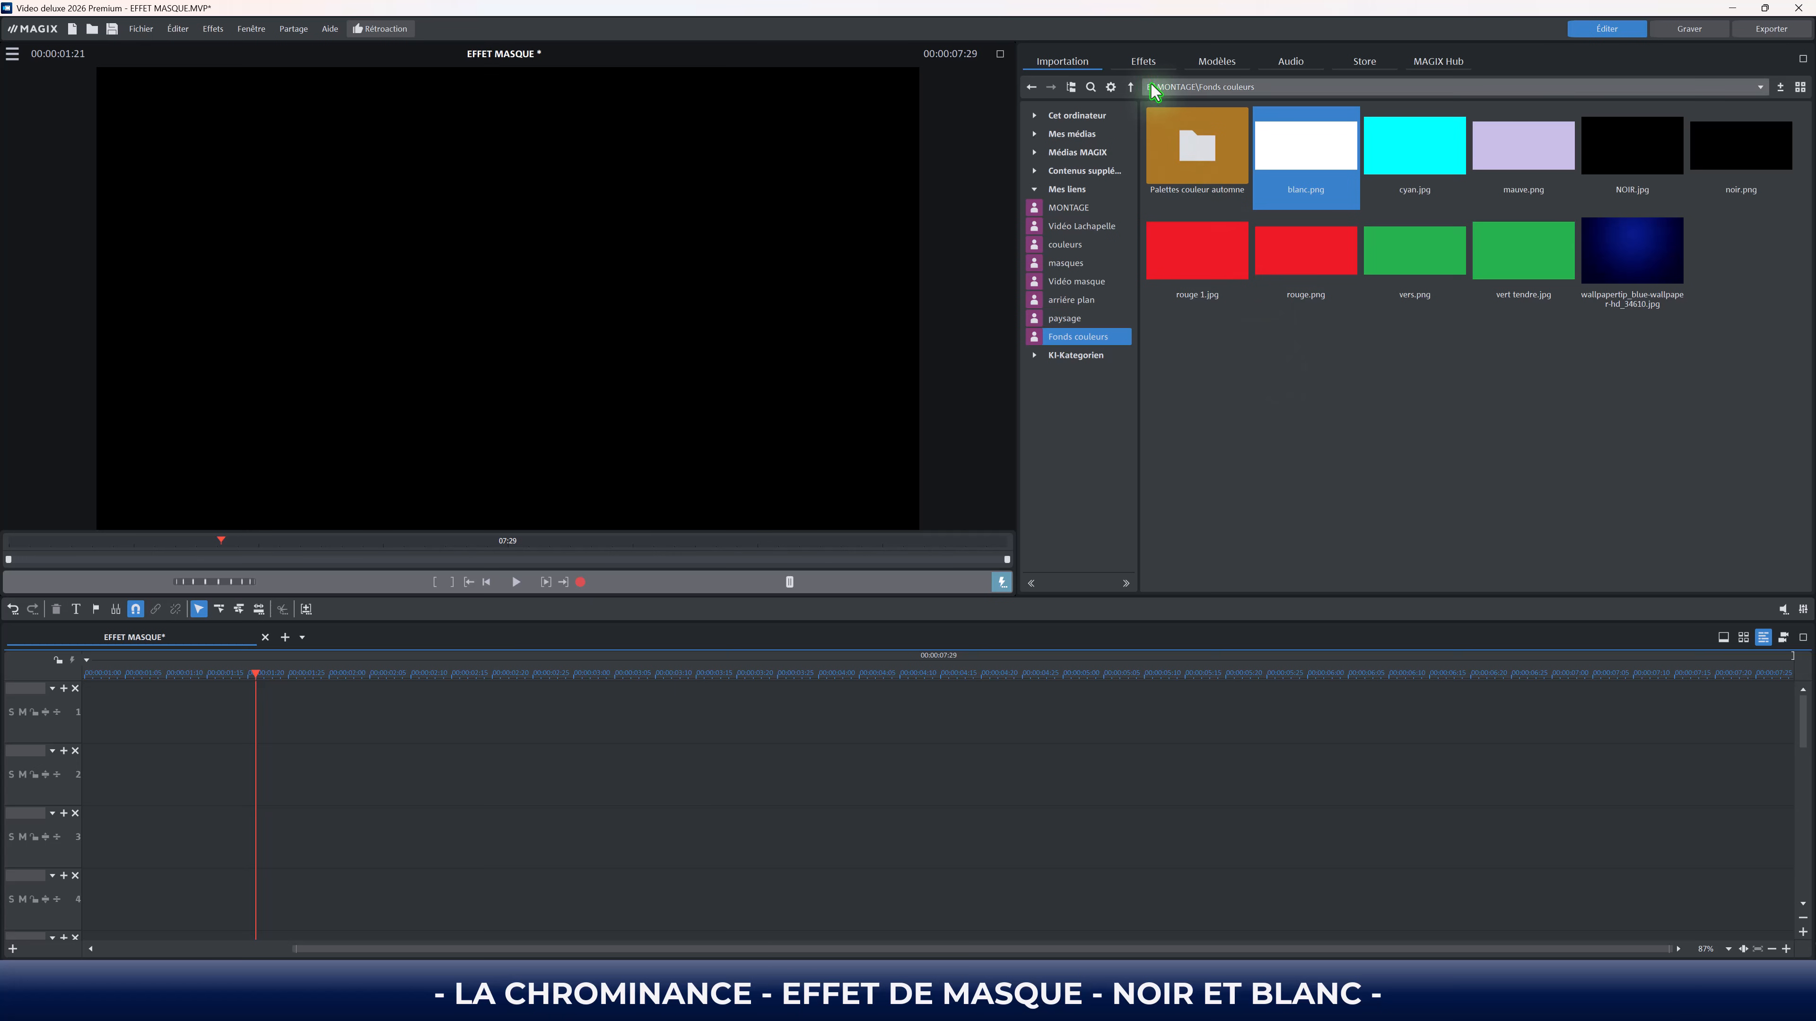
# Step: Place the green hills photo from the paysage folder on track 1 and blanc.png from Fonds couleurs on track 2
pyautogui.click(1064, 319)
pyautogui.moveTo(1414, 250); pyautogui.dragTo(406, 717)
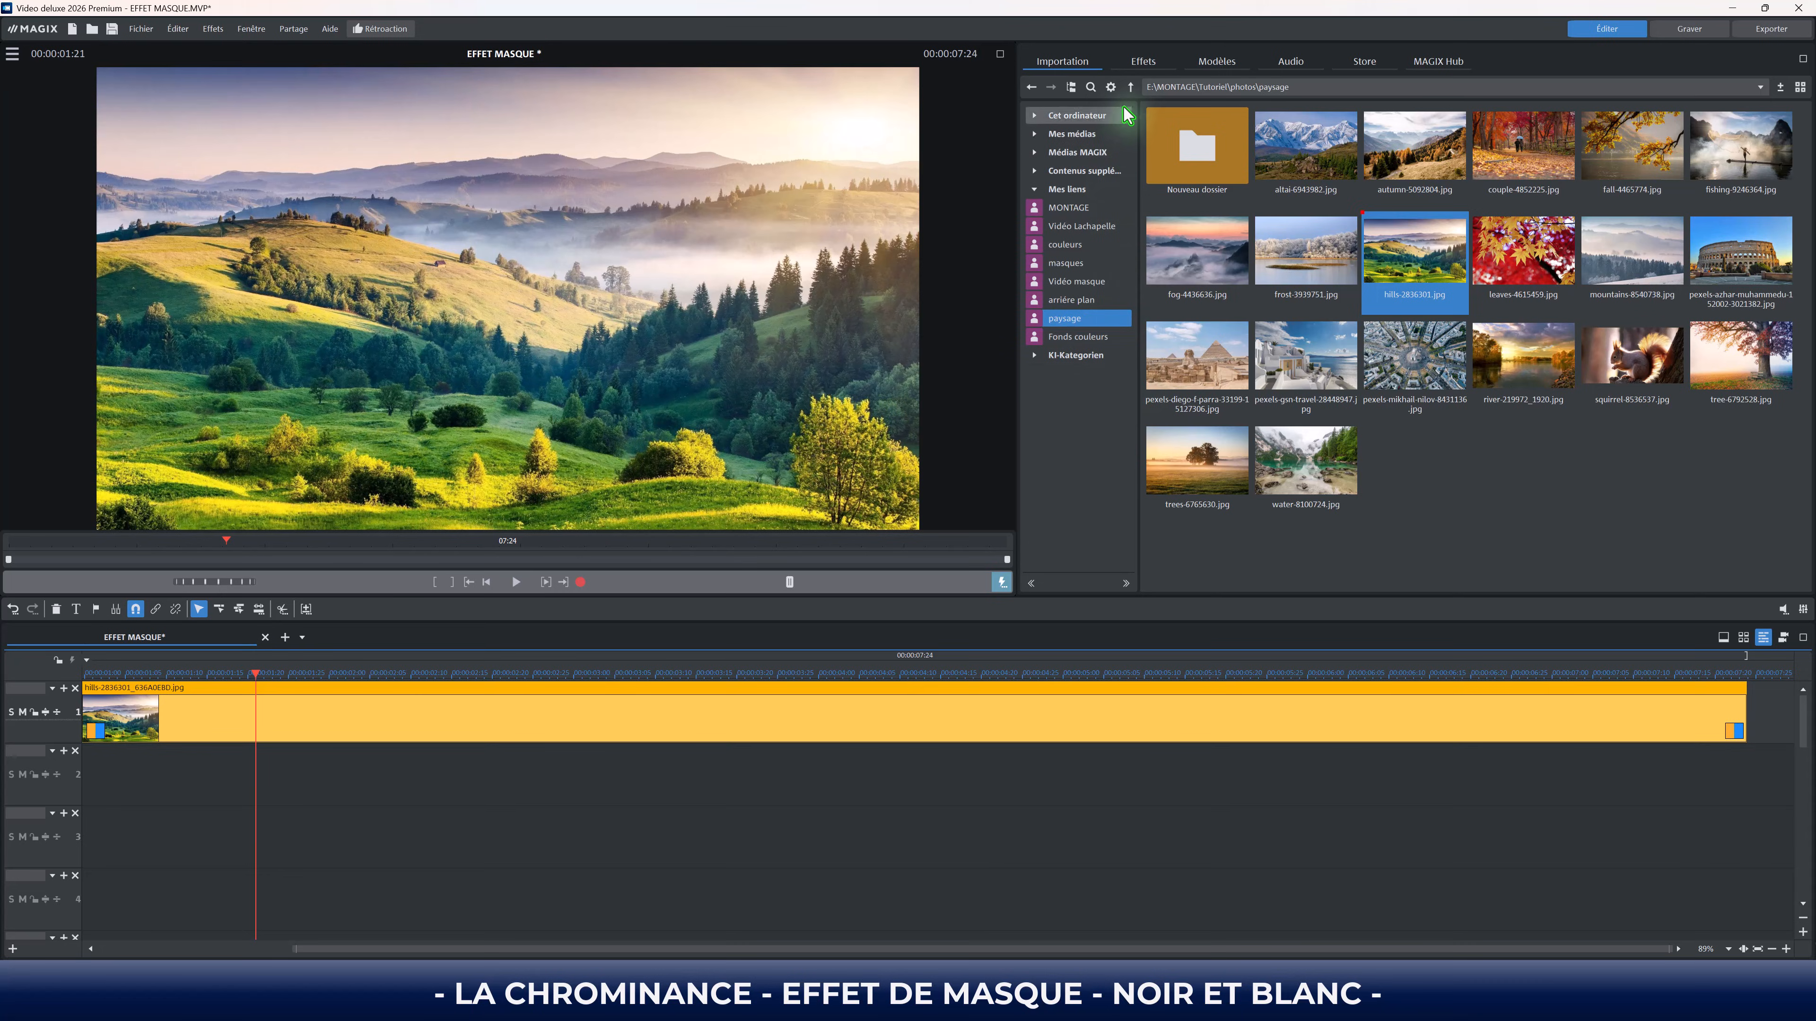
pyautogui.click(1096, 339)
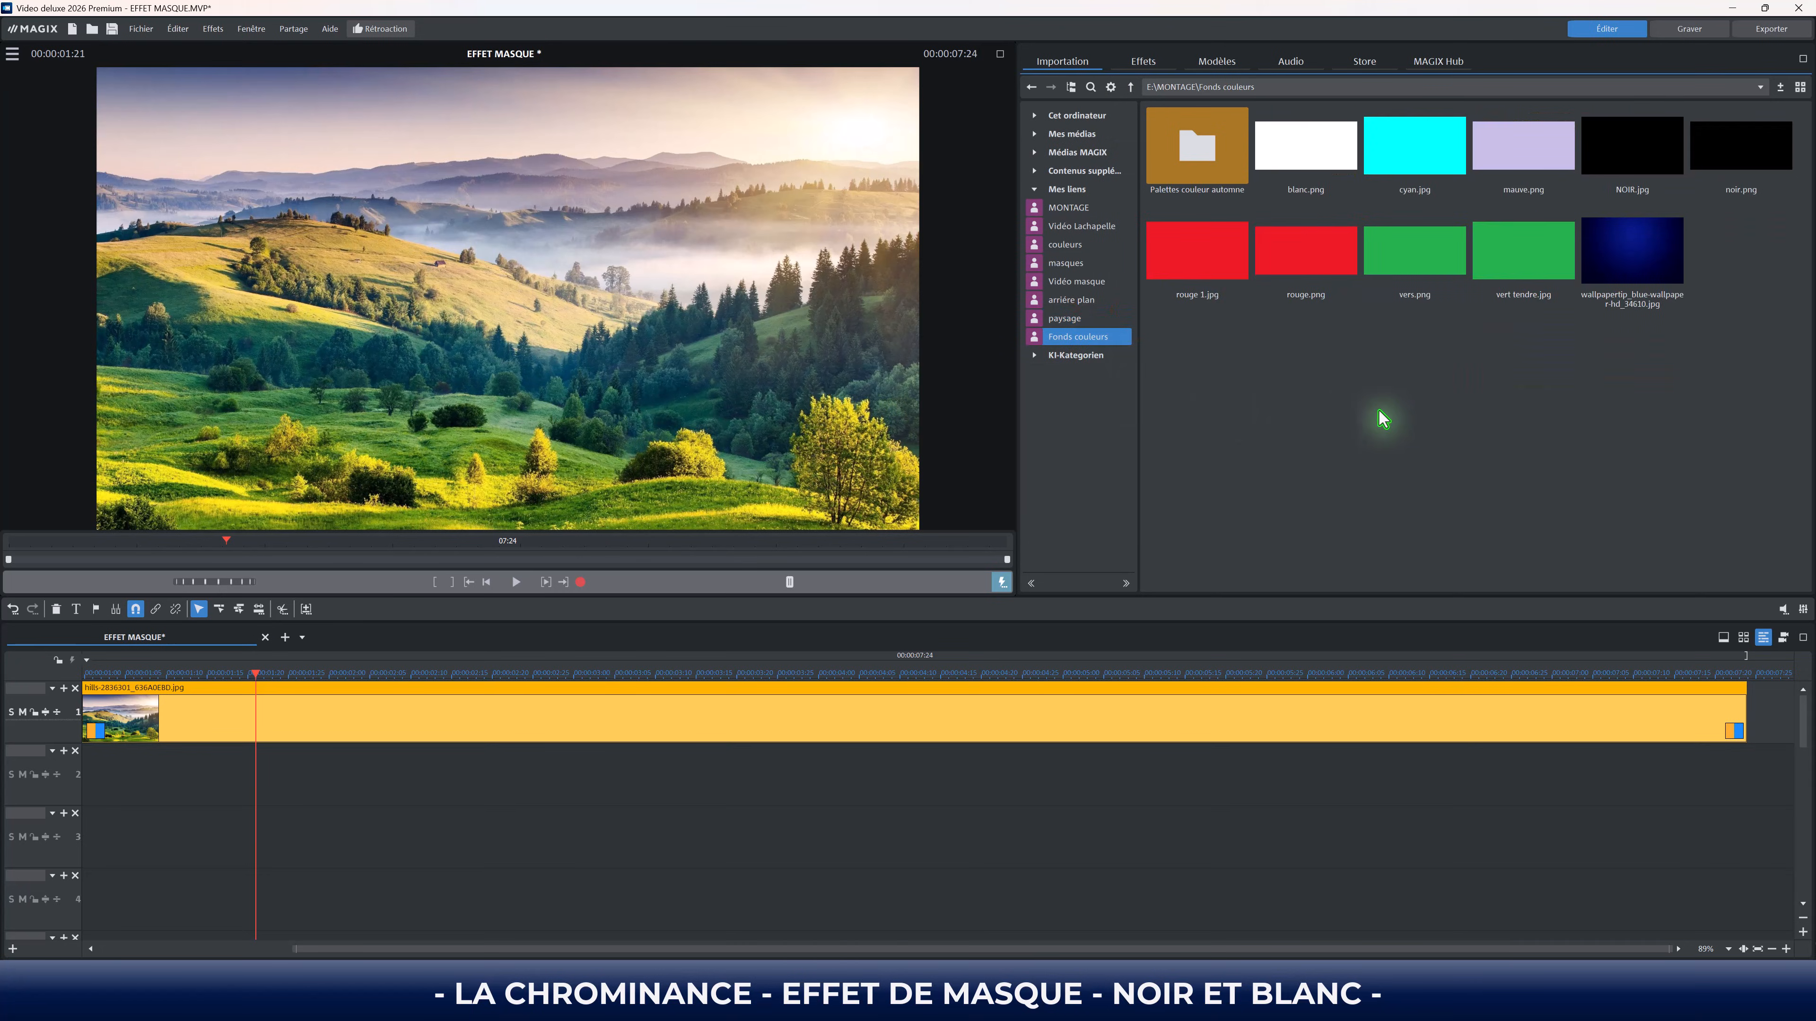
pyautogui.moveTo(1324, 132); pyautogui.dragTo(739, 765)
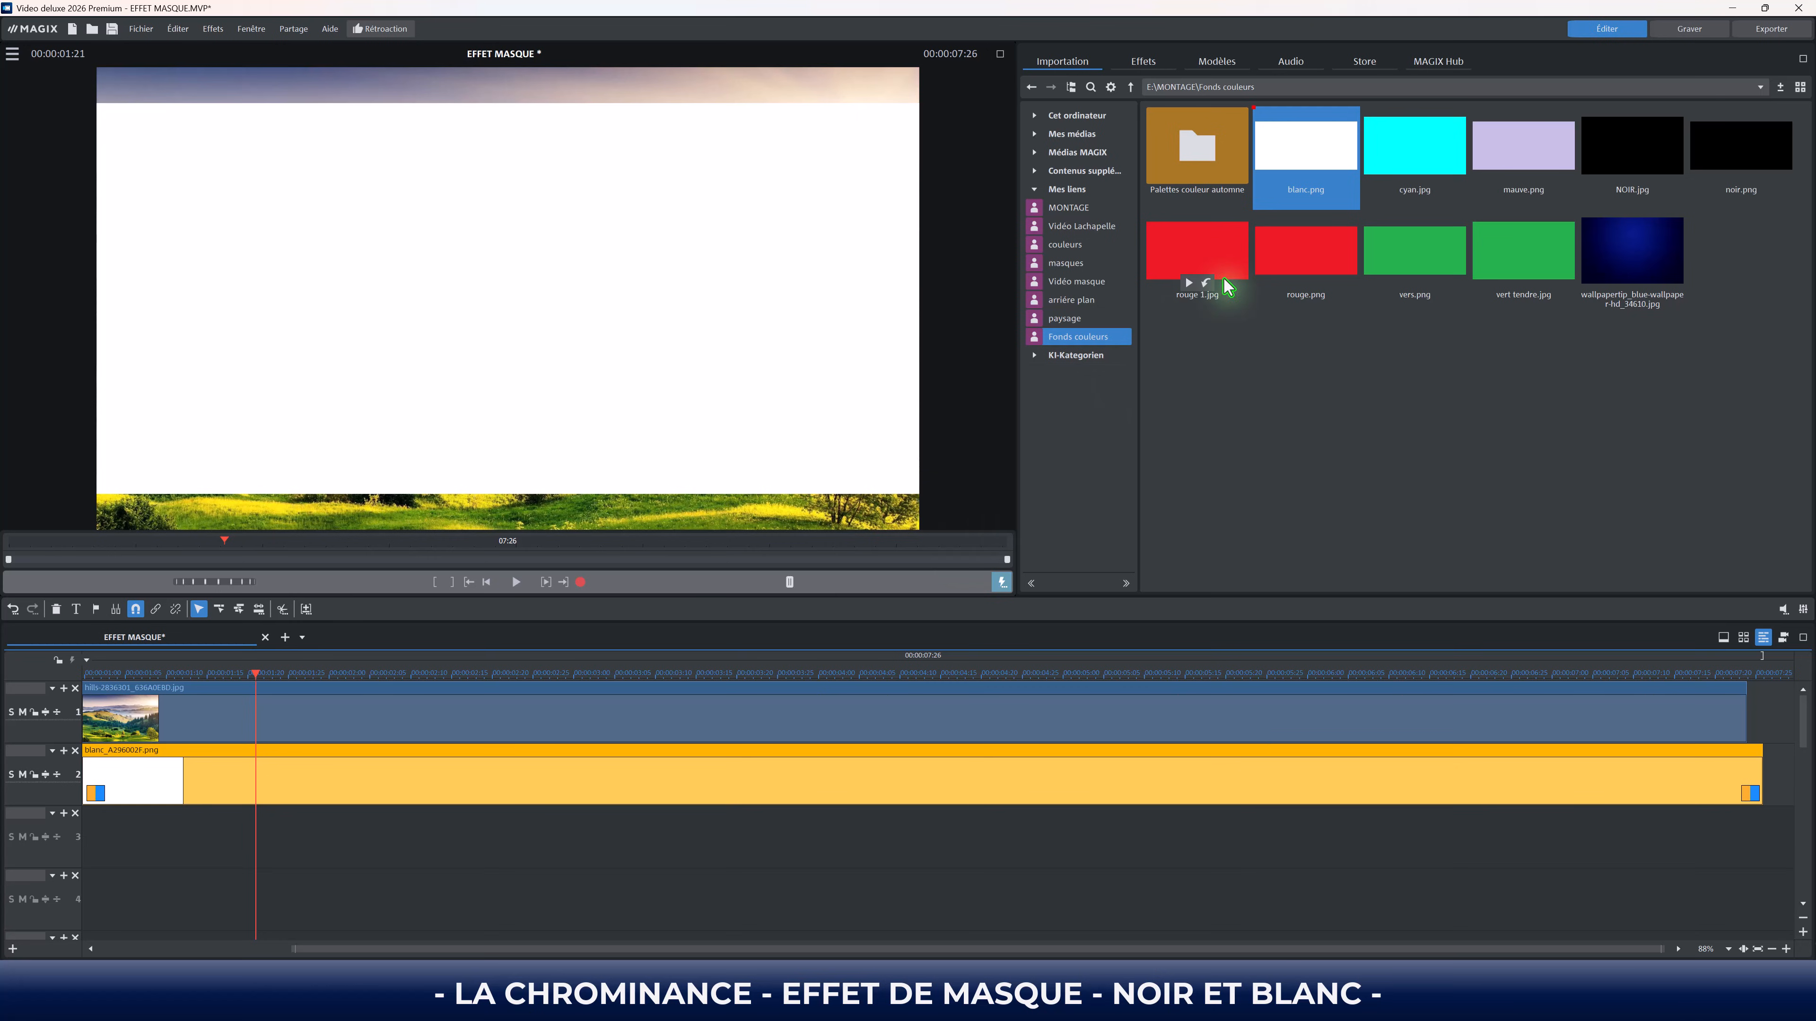
# Step: Add leaves-4615459.jpg from the paysage folder to track 3 and fit both it and the white clip to the full frame
pyautogui.click(1066, 68)
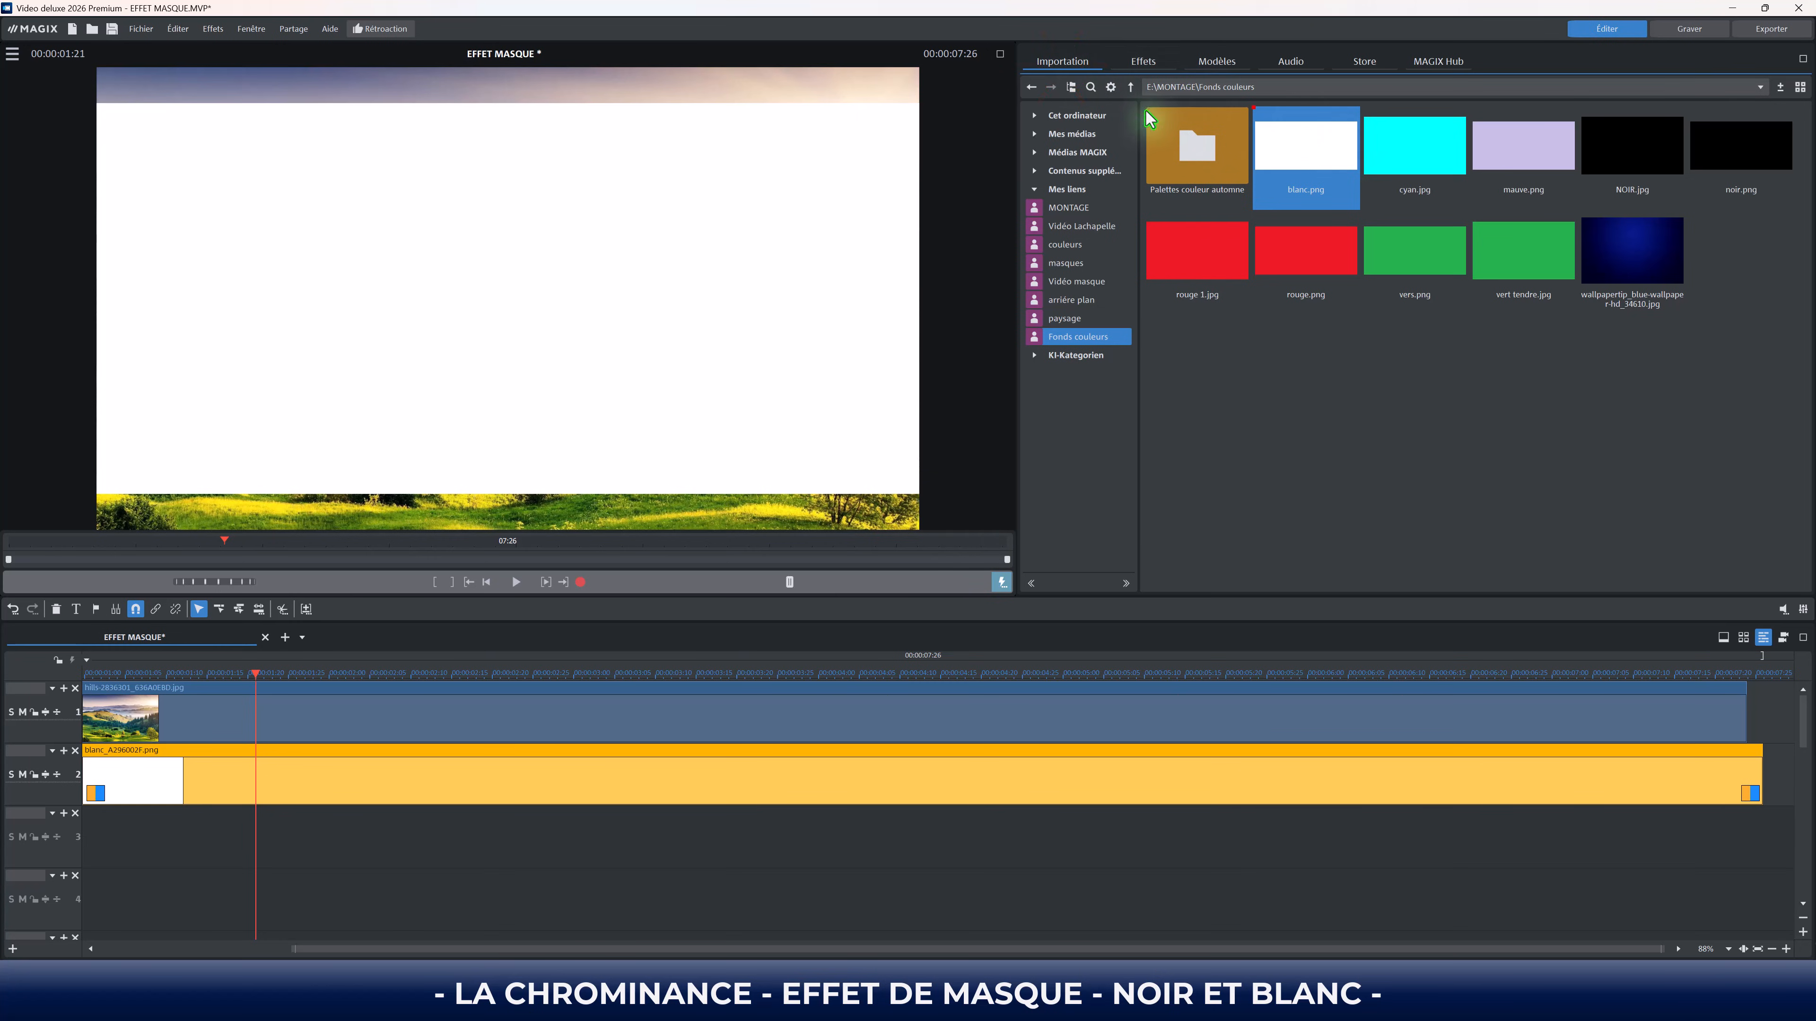
pyautogui.click(1081, 322)
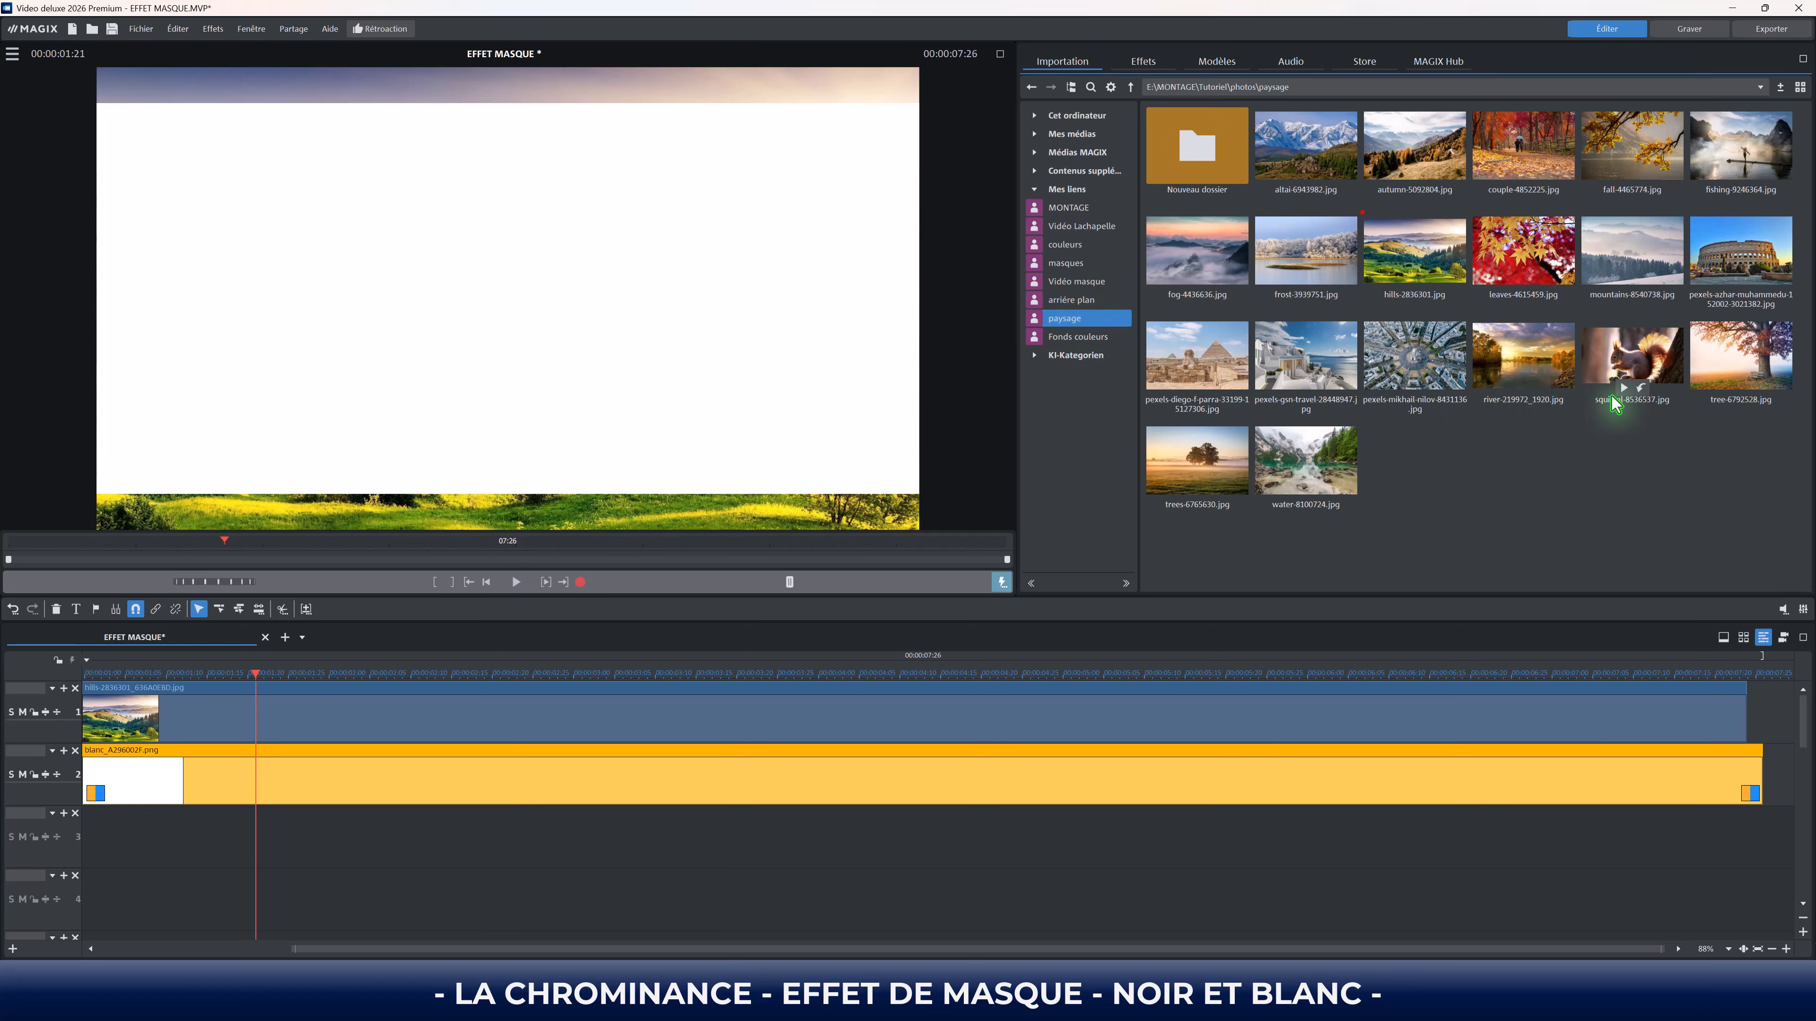
pyautogui.moveTo(1512, 239); pyautogui.dragTo(372, 790)
pyautogui.click(392, 769)
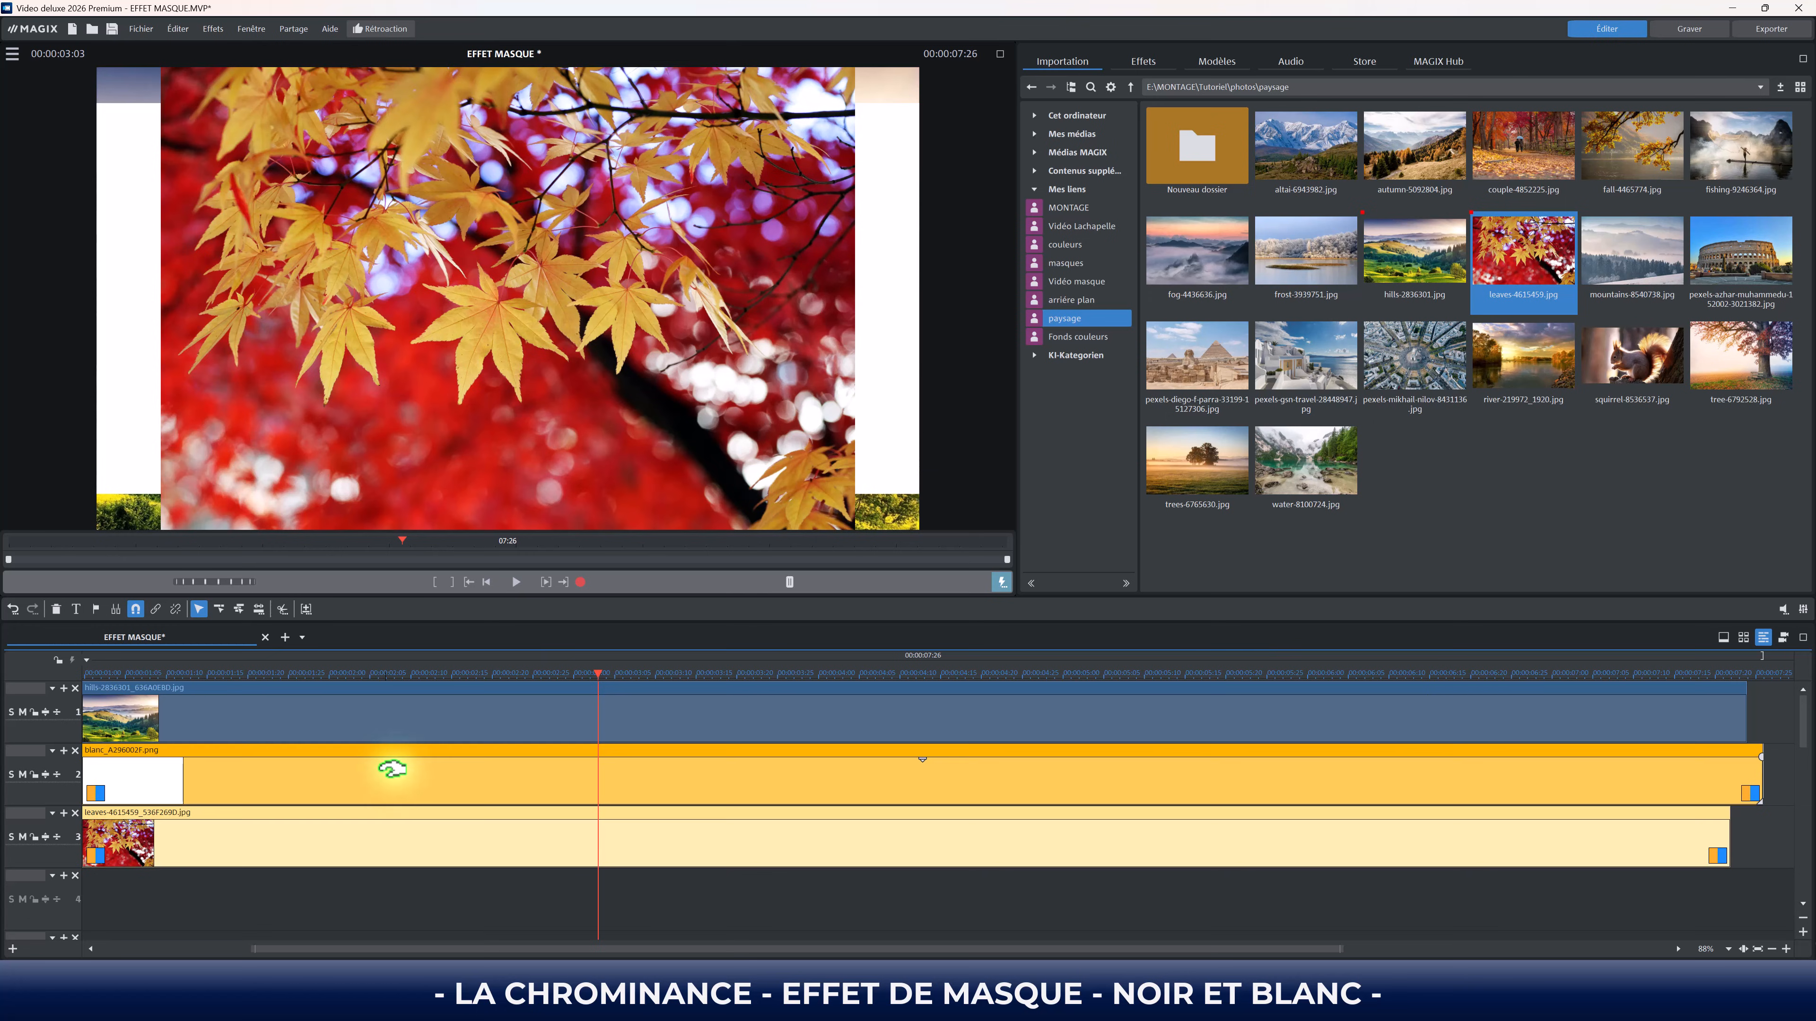
pyautogui.hotkey('alt', 'b')
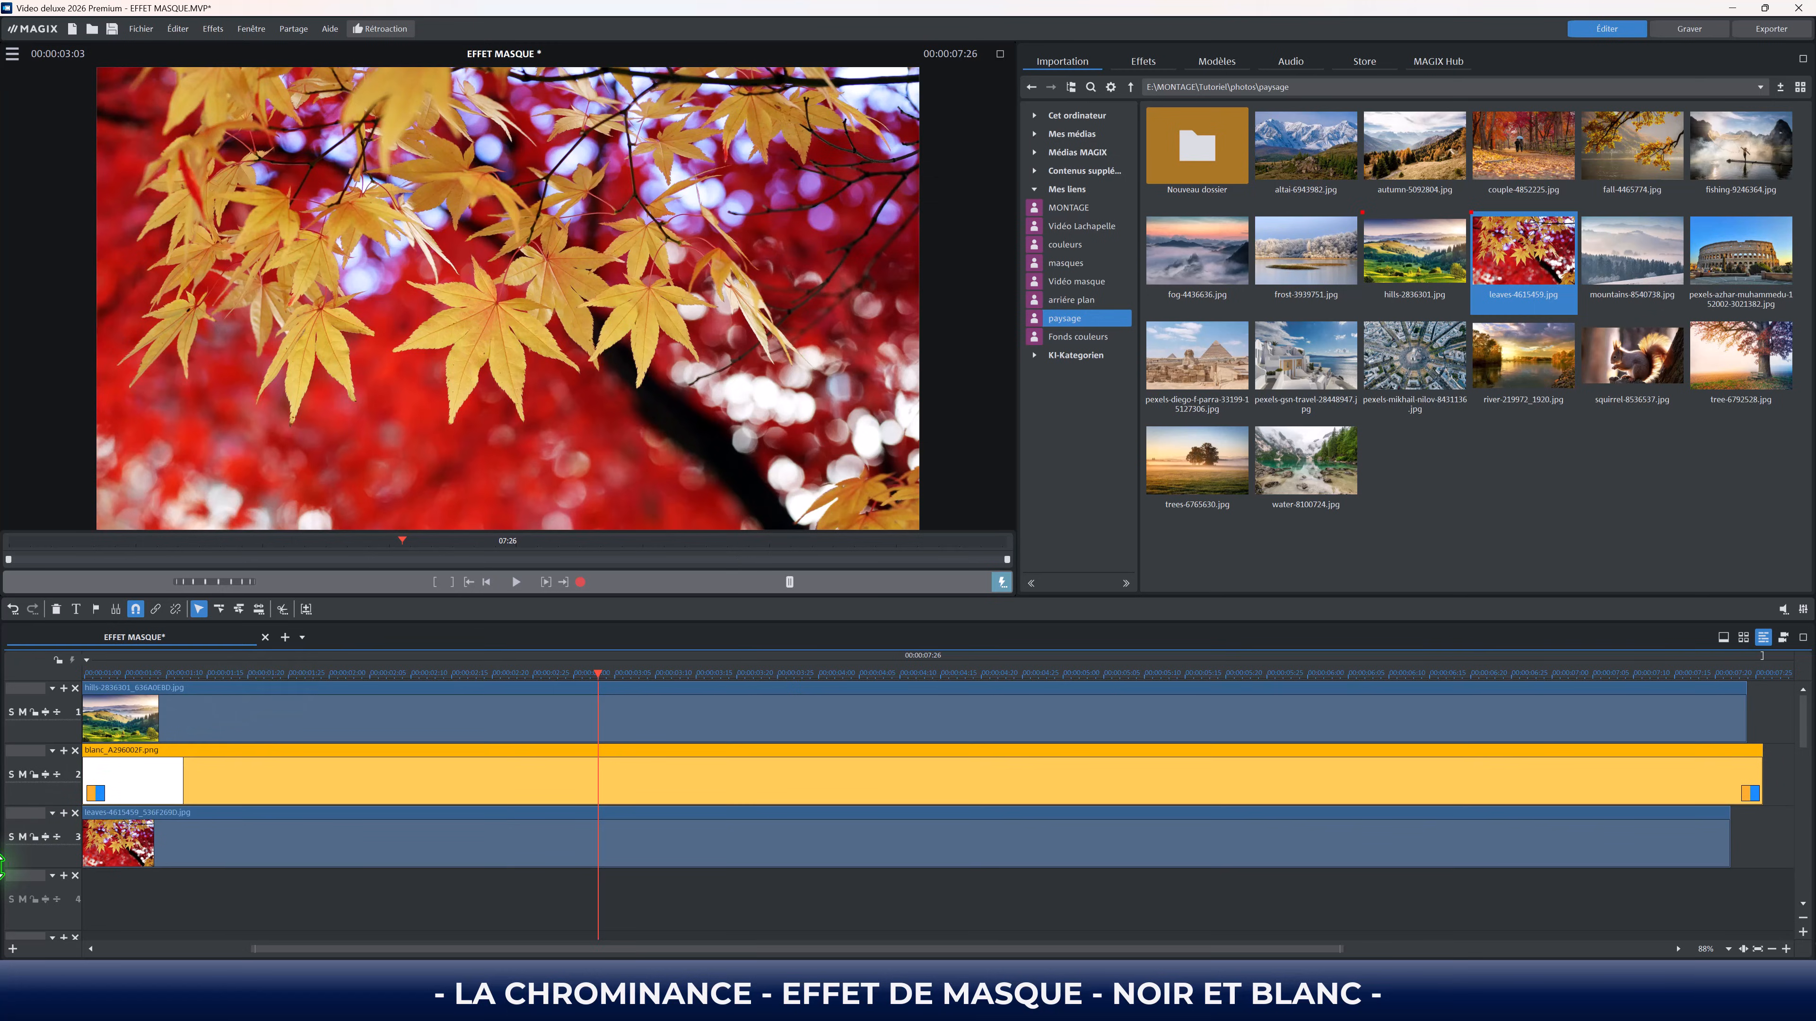
# Step: Mute the leaves photo on track 3 and apply the Taille/Position/Rotation effect to the white clip
pyautogui.click(22, 838)
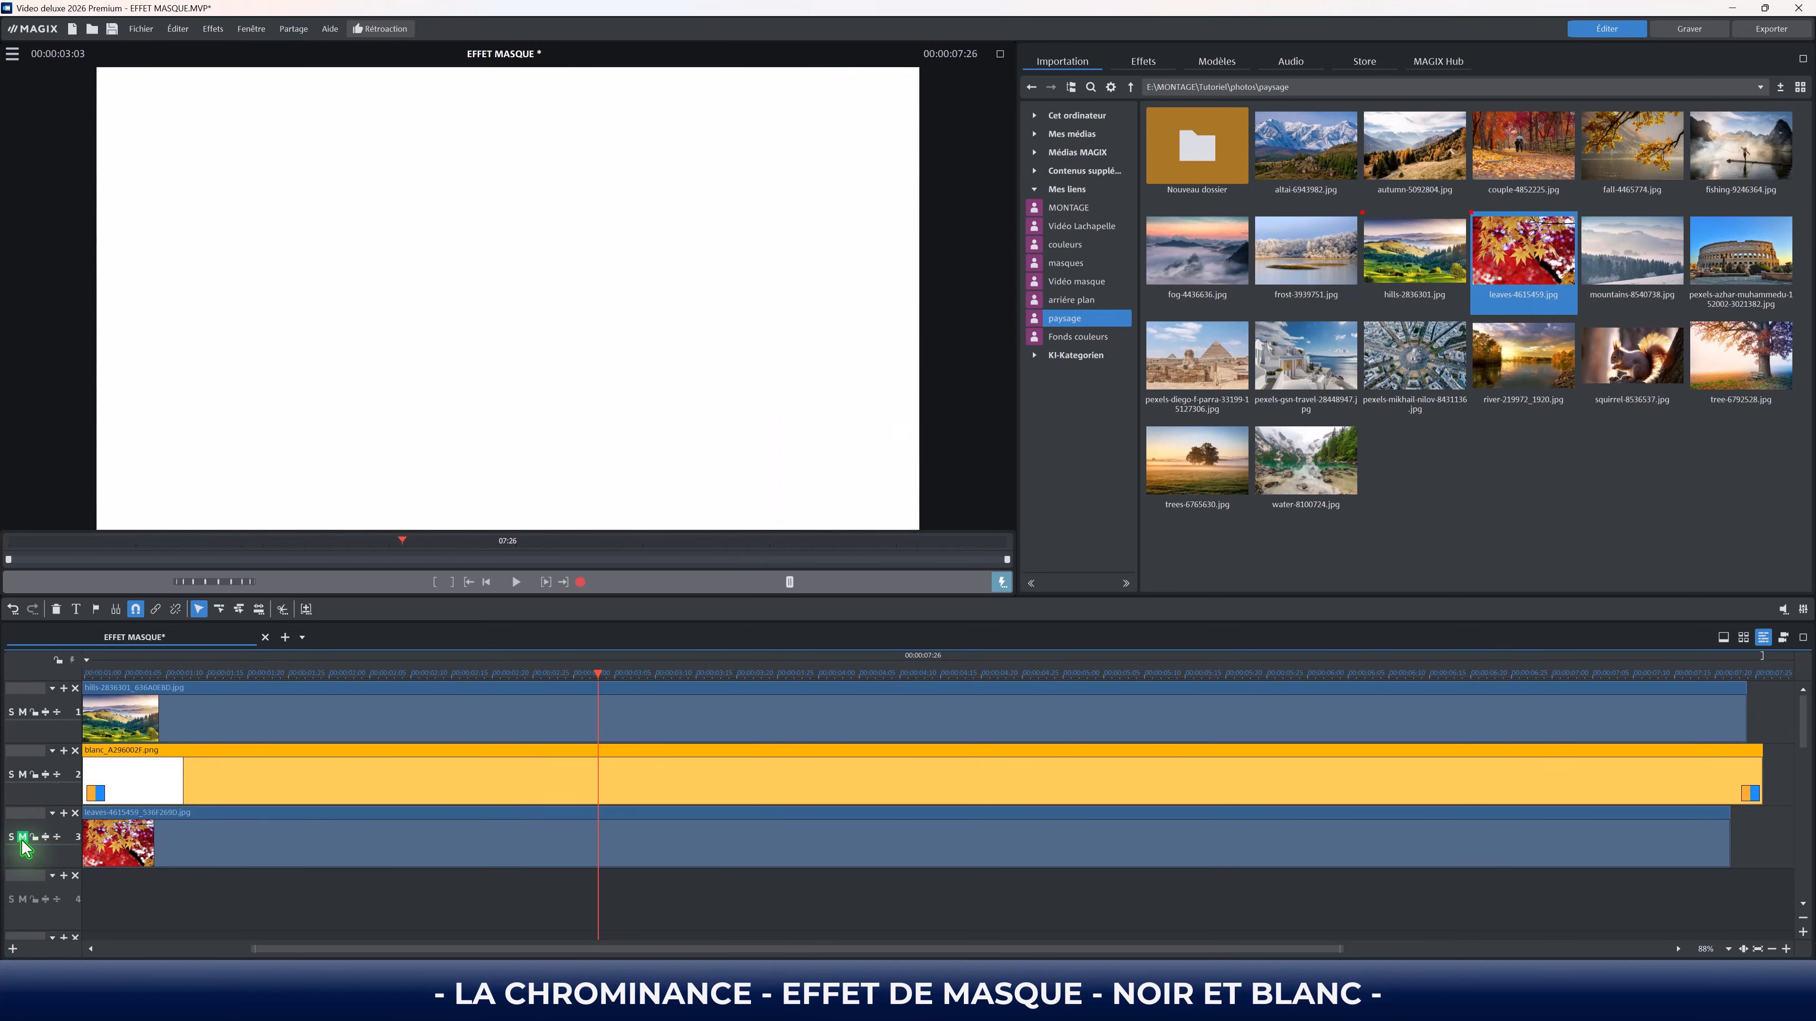
pyautogui.click(1144, 63)
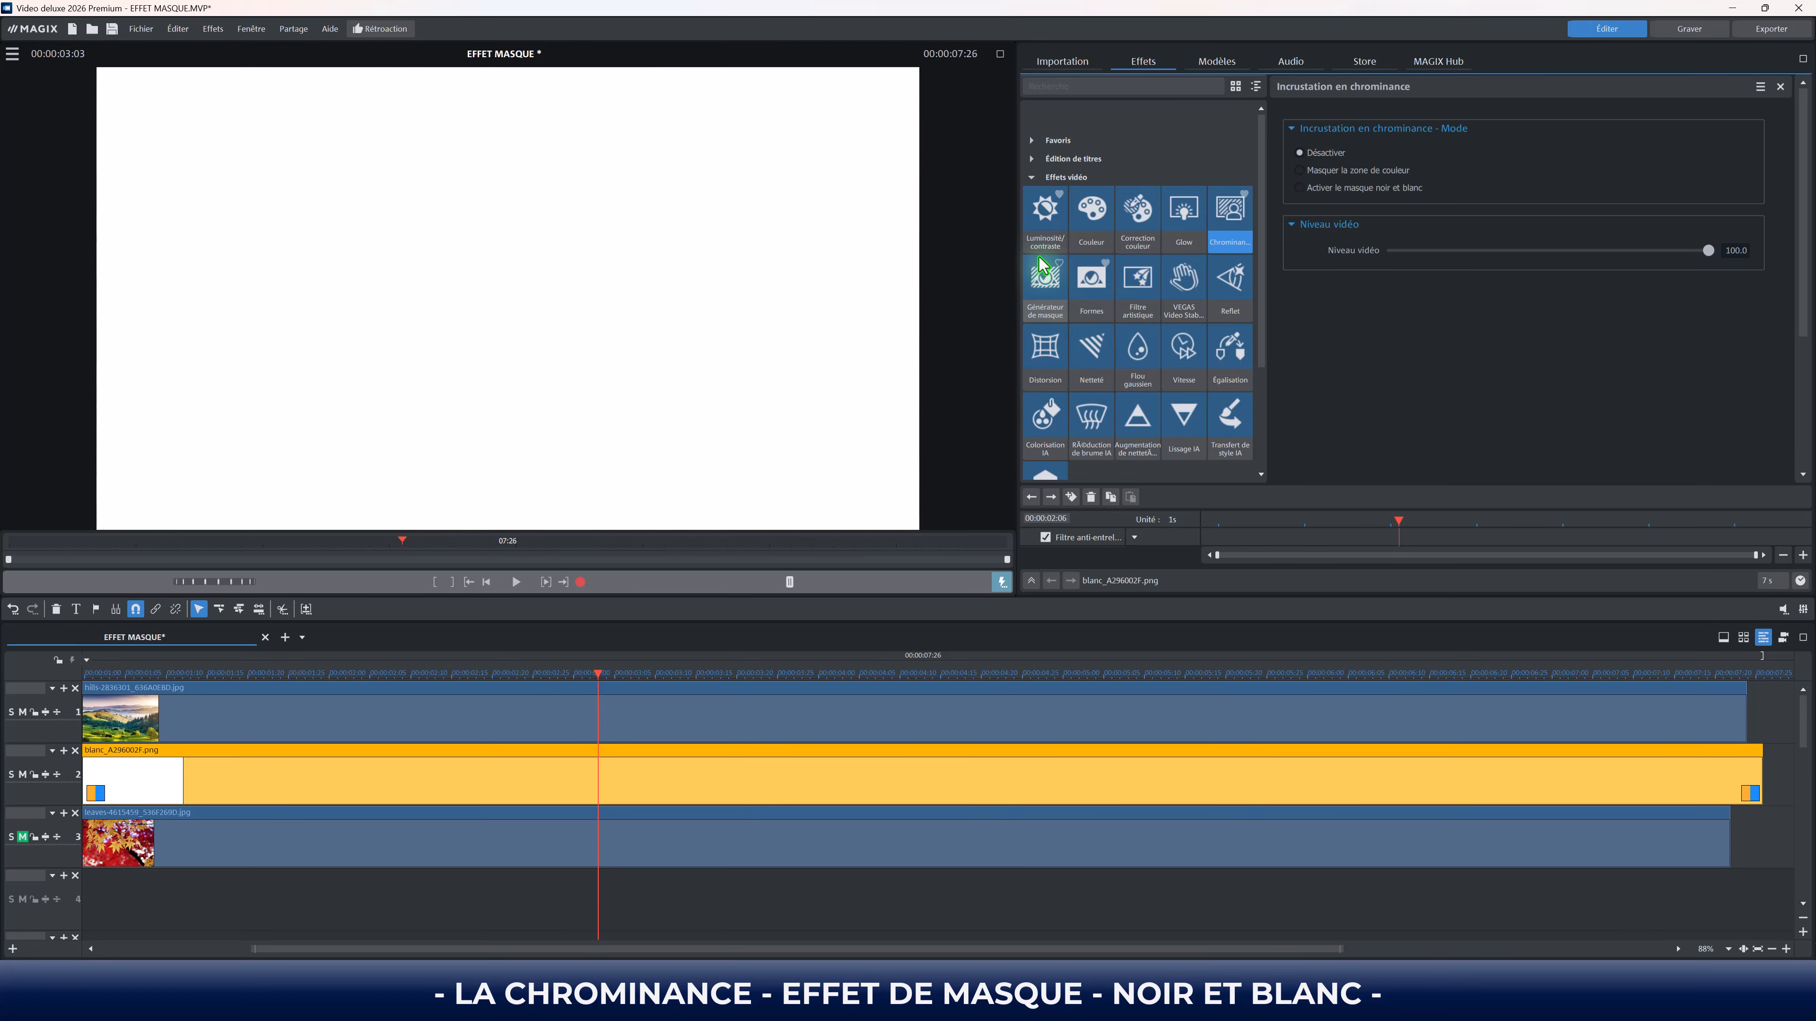
pyautogui.click(1037, 181)
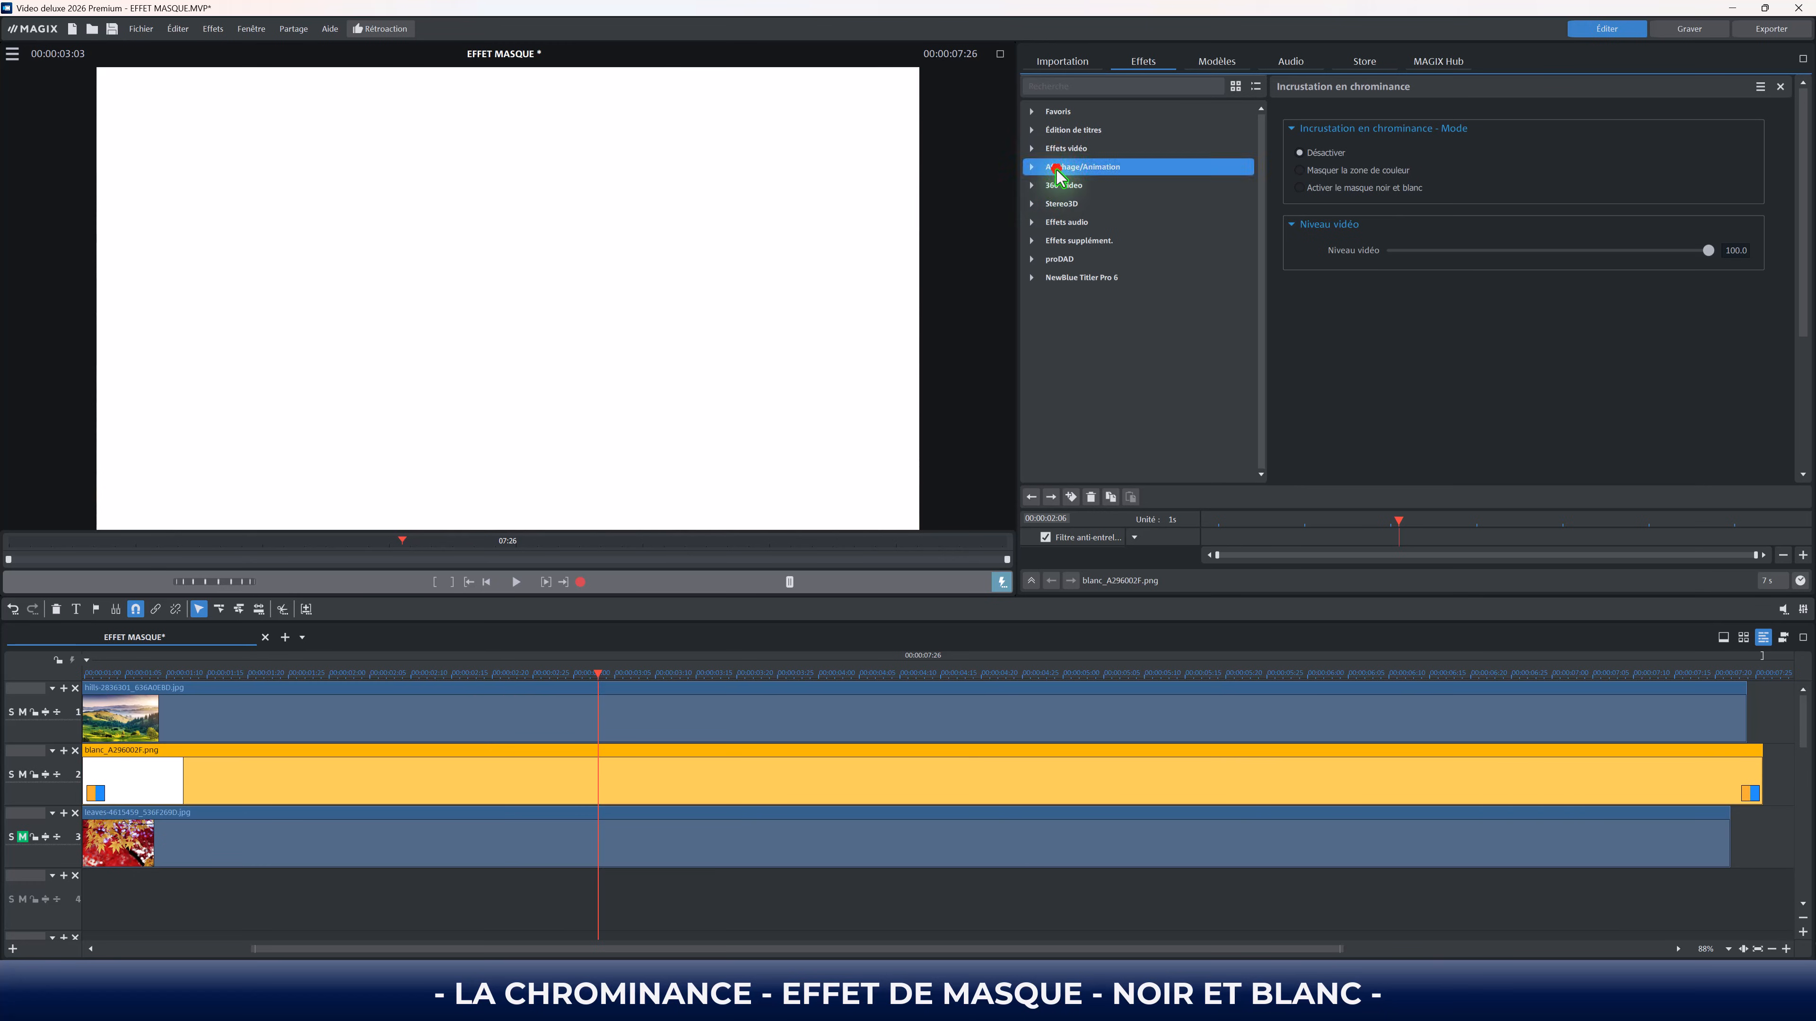
pyautogui.click(1048, 169)
pyautogui.click(1057, 225)
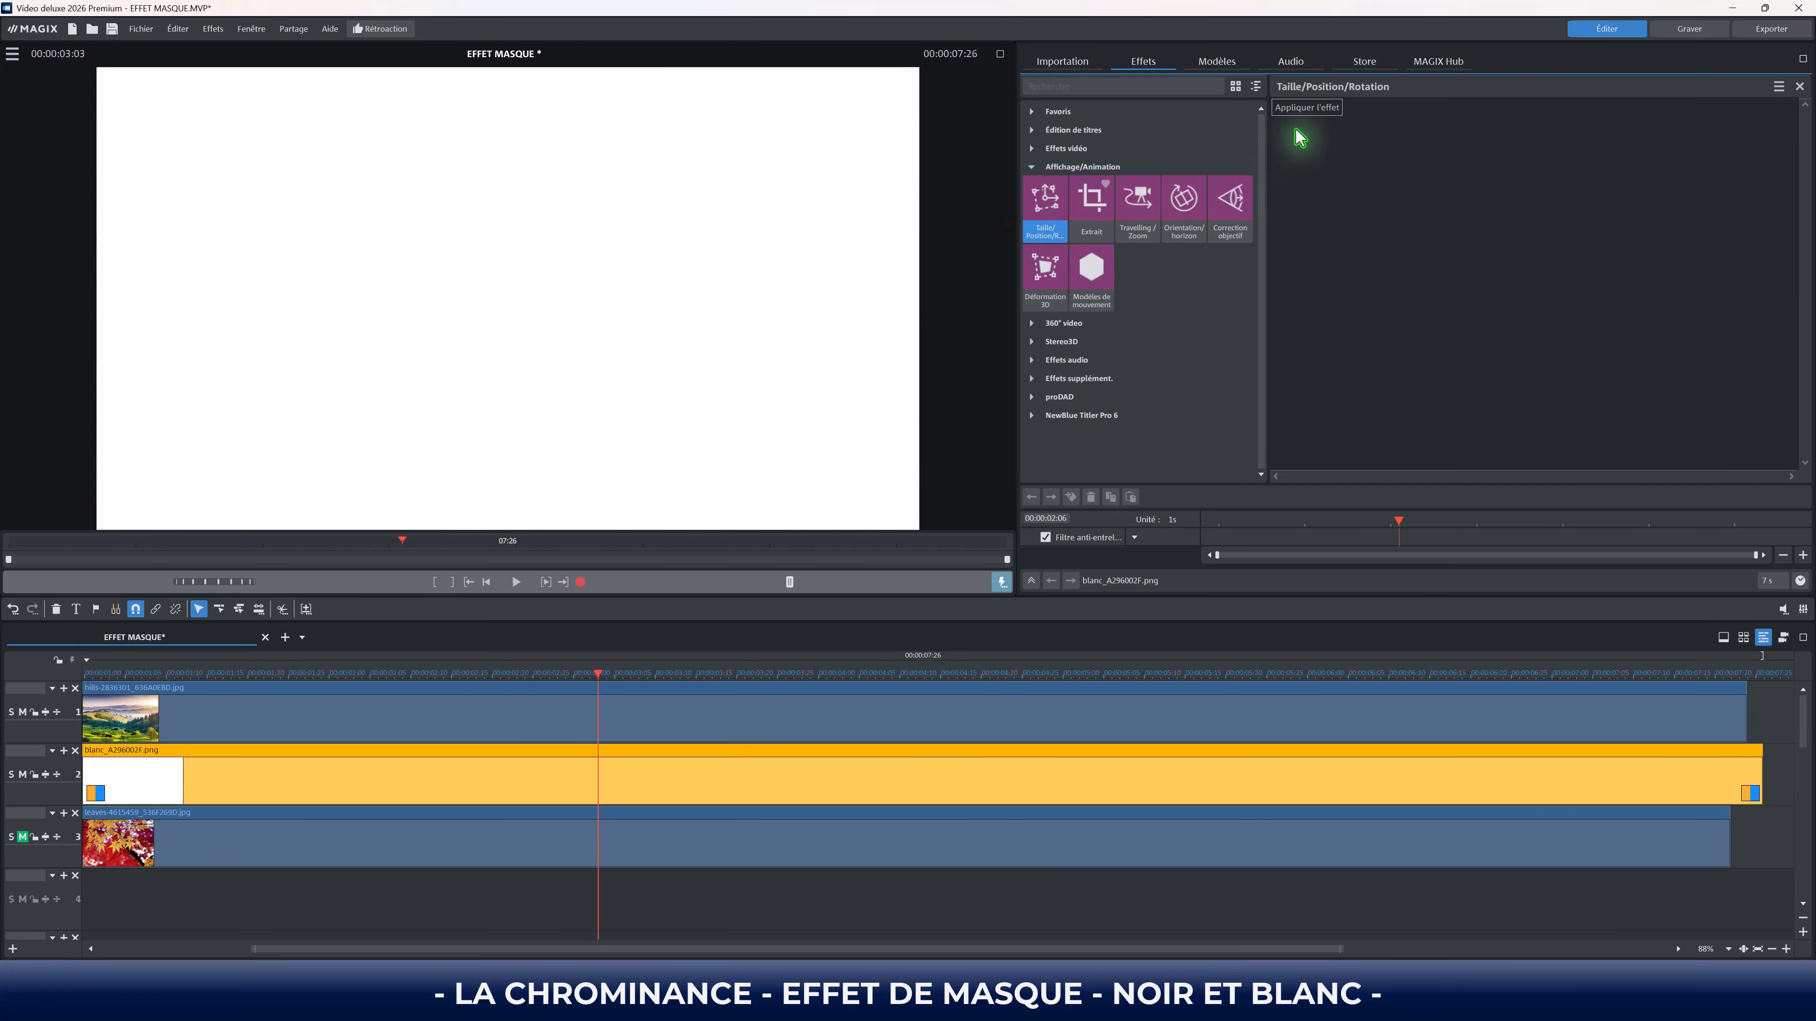
pyautogui.click(1307, 107)
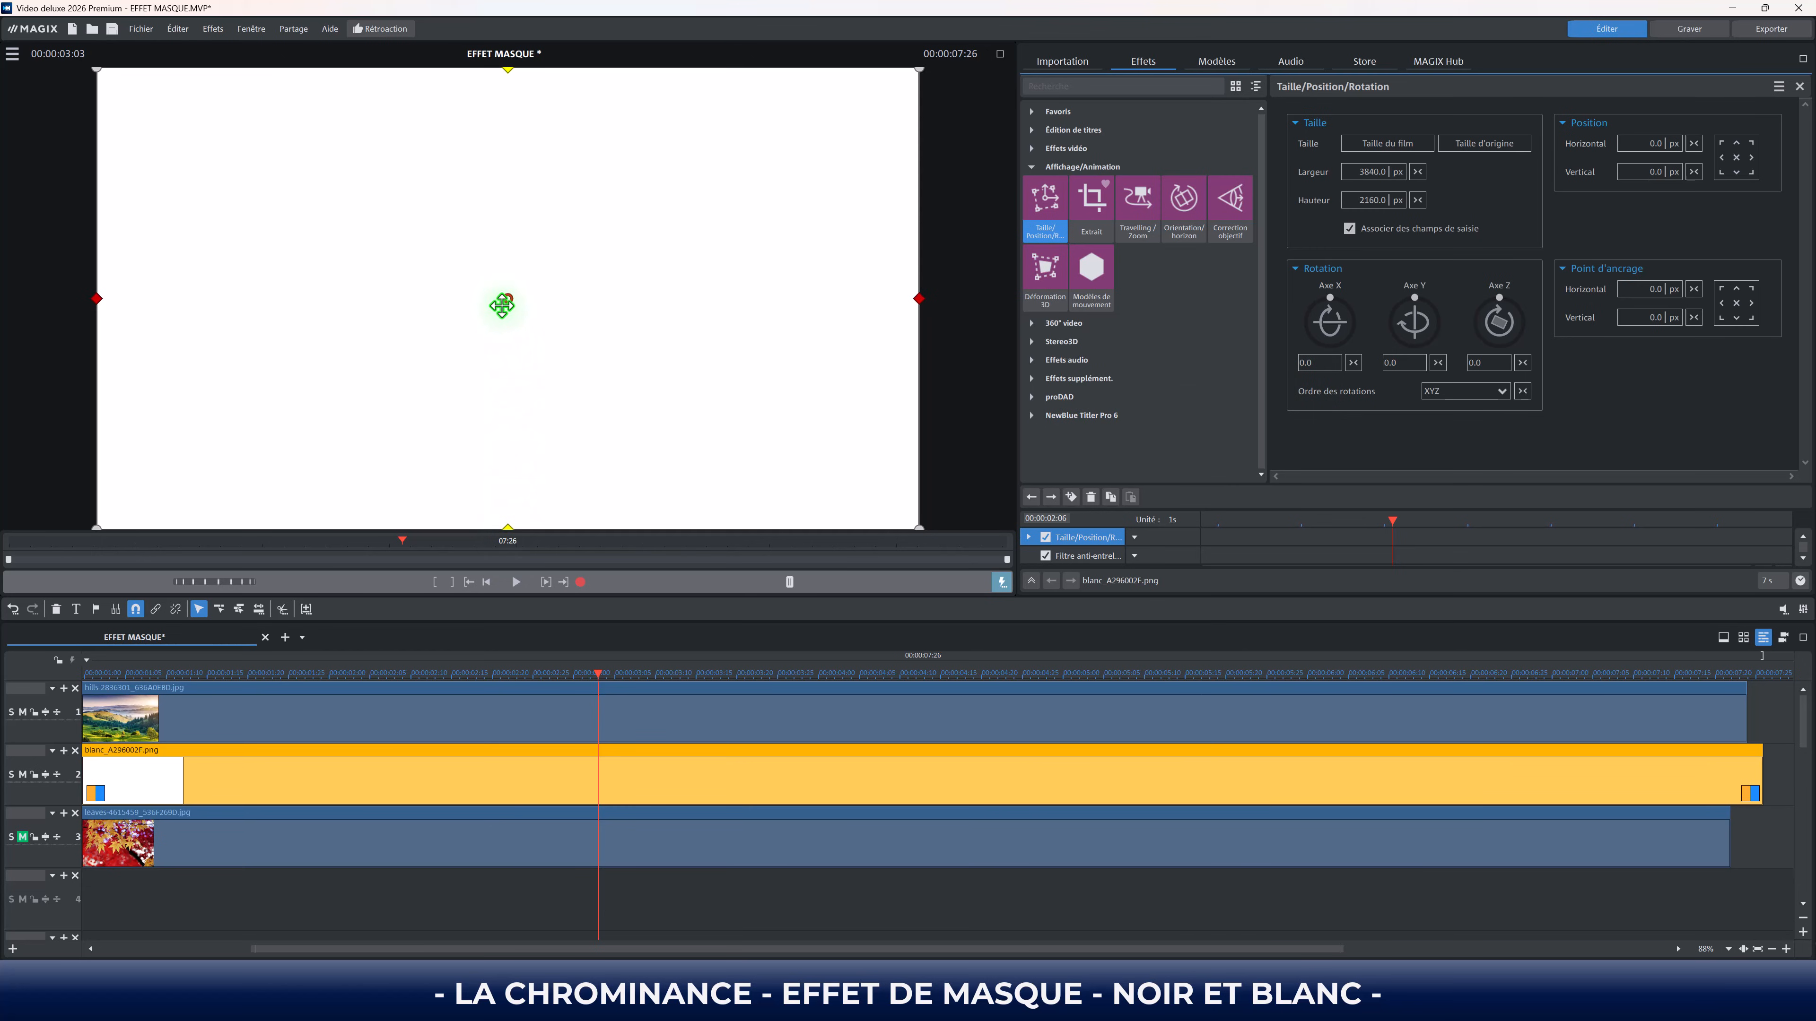
# Step: Move the white clip's anchor point to the middle of its lower edge, at horizontal 0.0 and vertical about -1075.6 px
pyautogui.moveTo(508, 299); pyautogui.dragTo(508, 301)
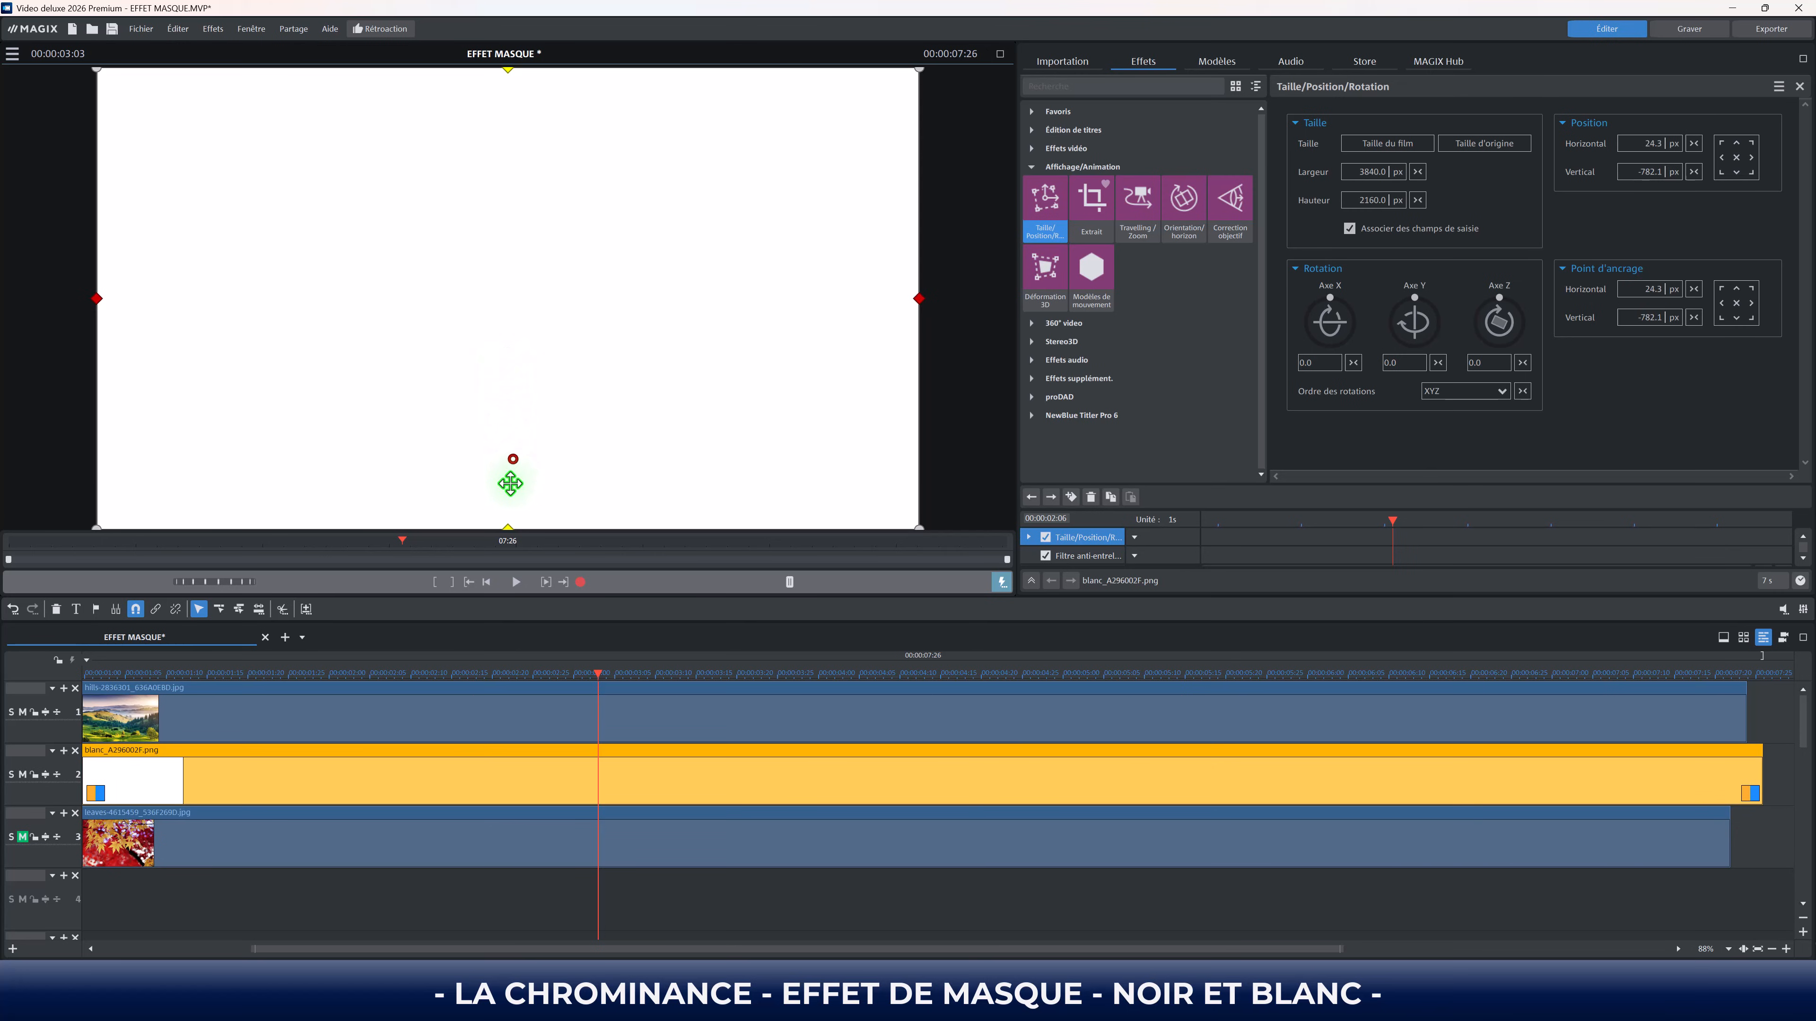
pyautogui.moveTo(507, 529); pyautogui.dragTo(508, 530)
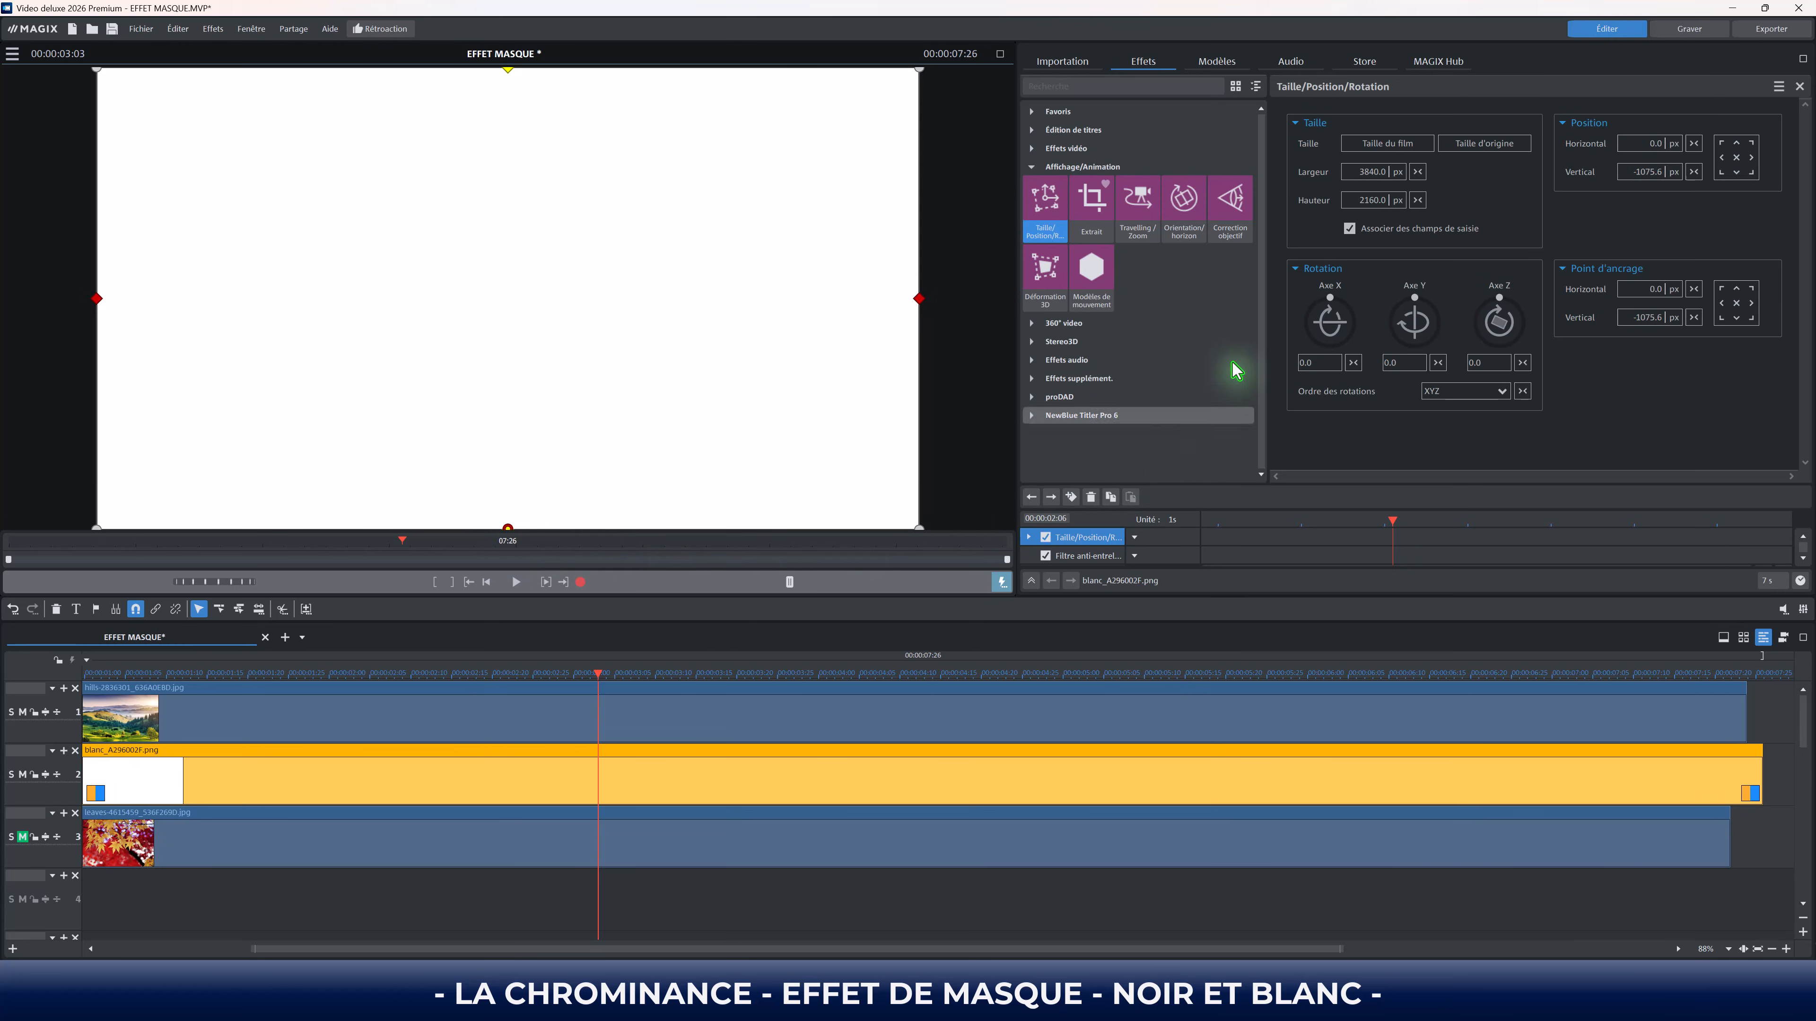
# Step: Unlink the white clip's width and height fields and reduce its height to about 605.8 px, forming a band along the lower edge
pyautogui.click(1349, 230)
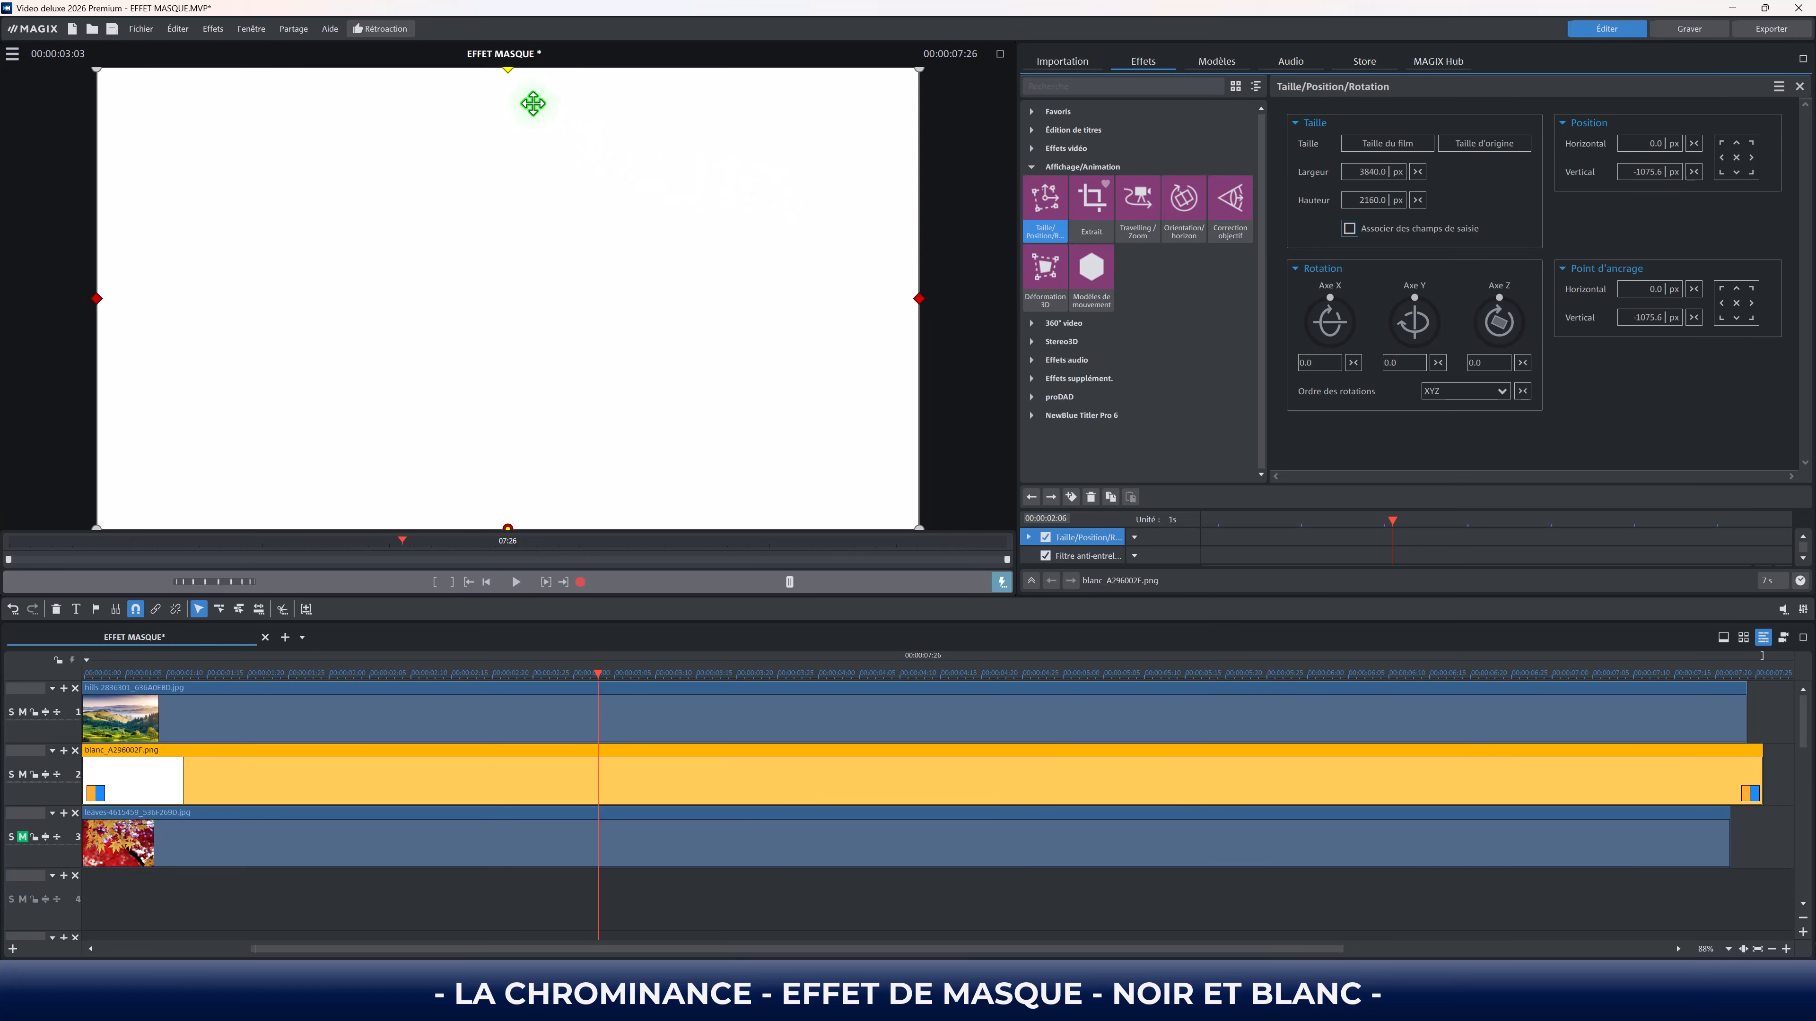
pyautogui.moveTo(509, 70); pyautogui.dragTo(509, 398)
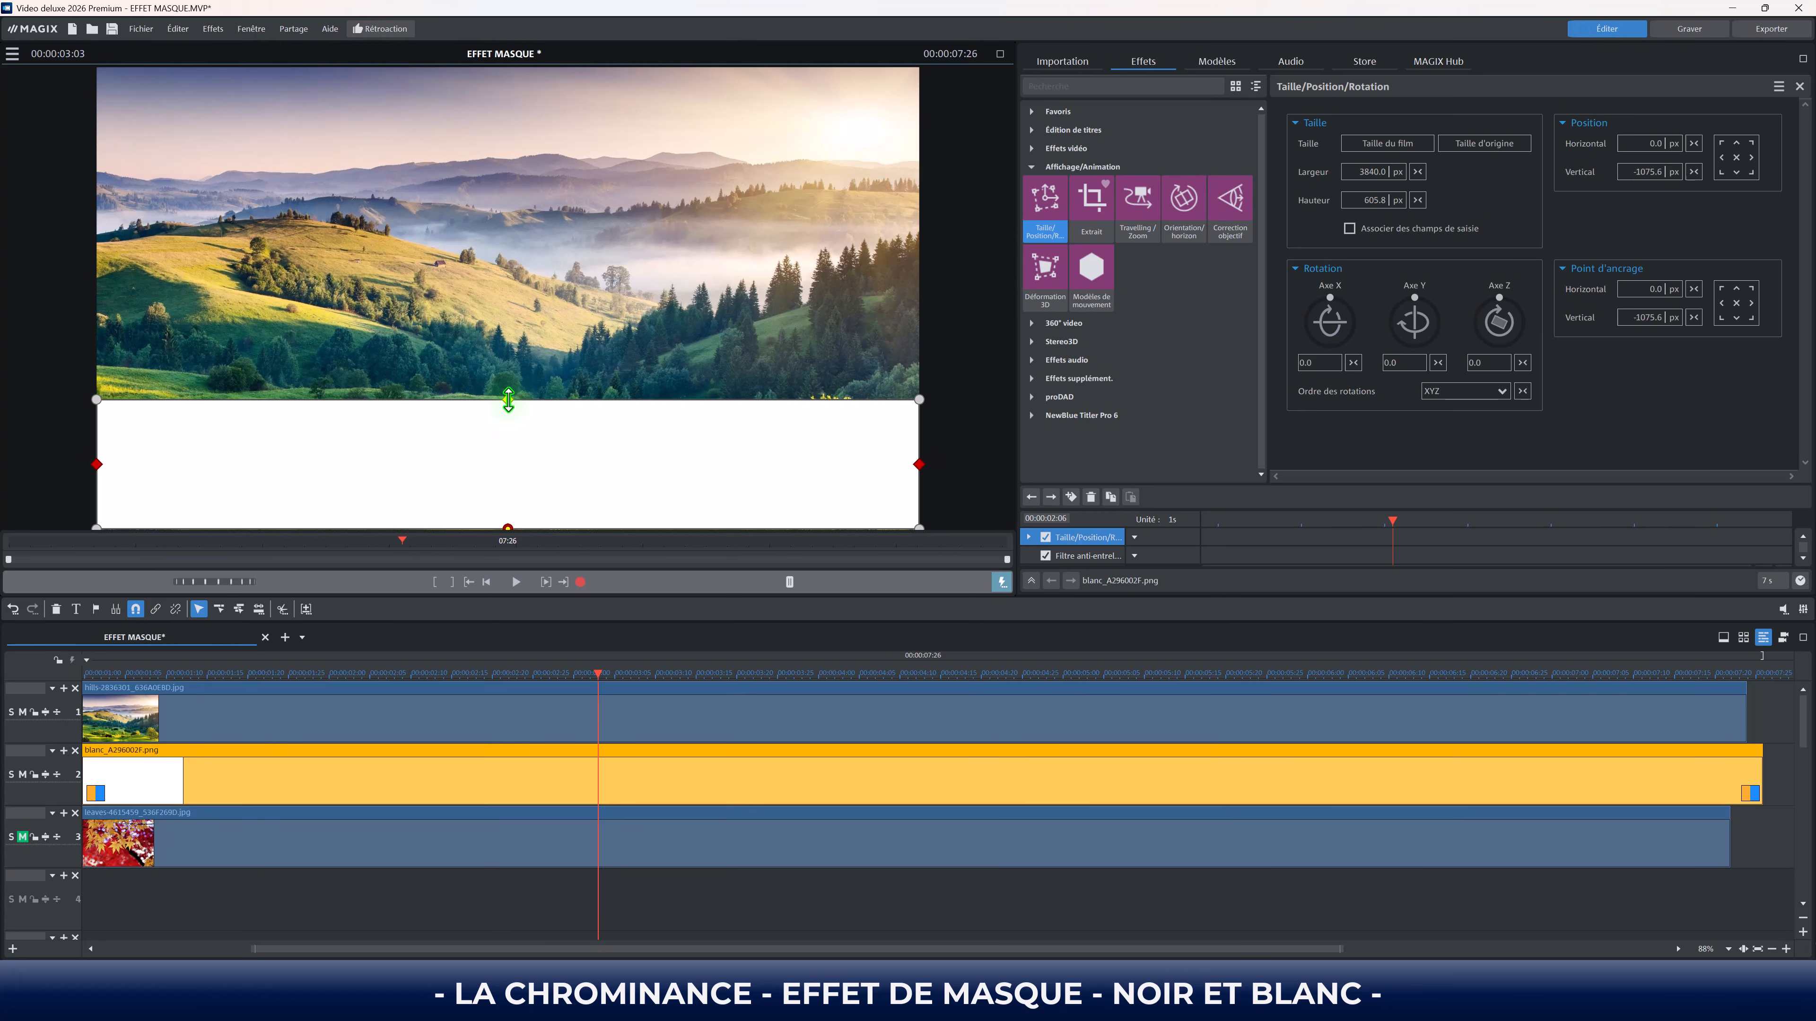
pyautogui.click(597, 642)
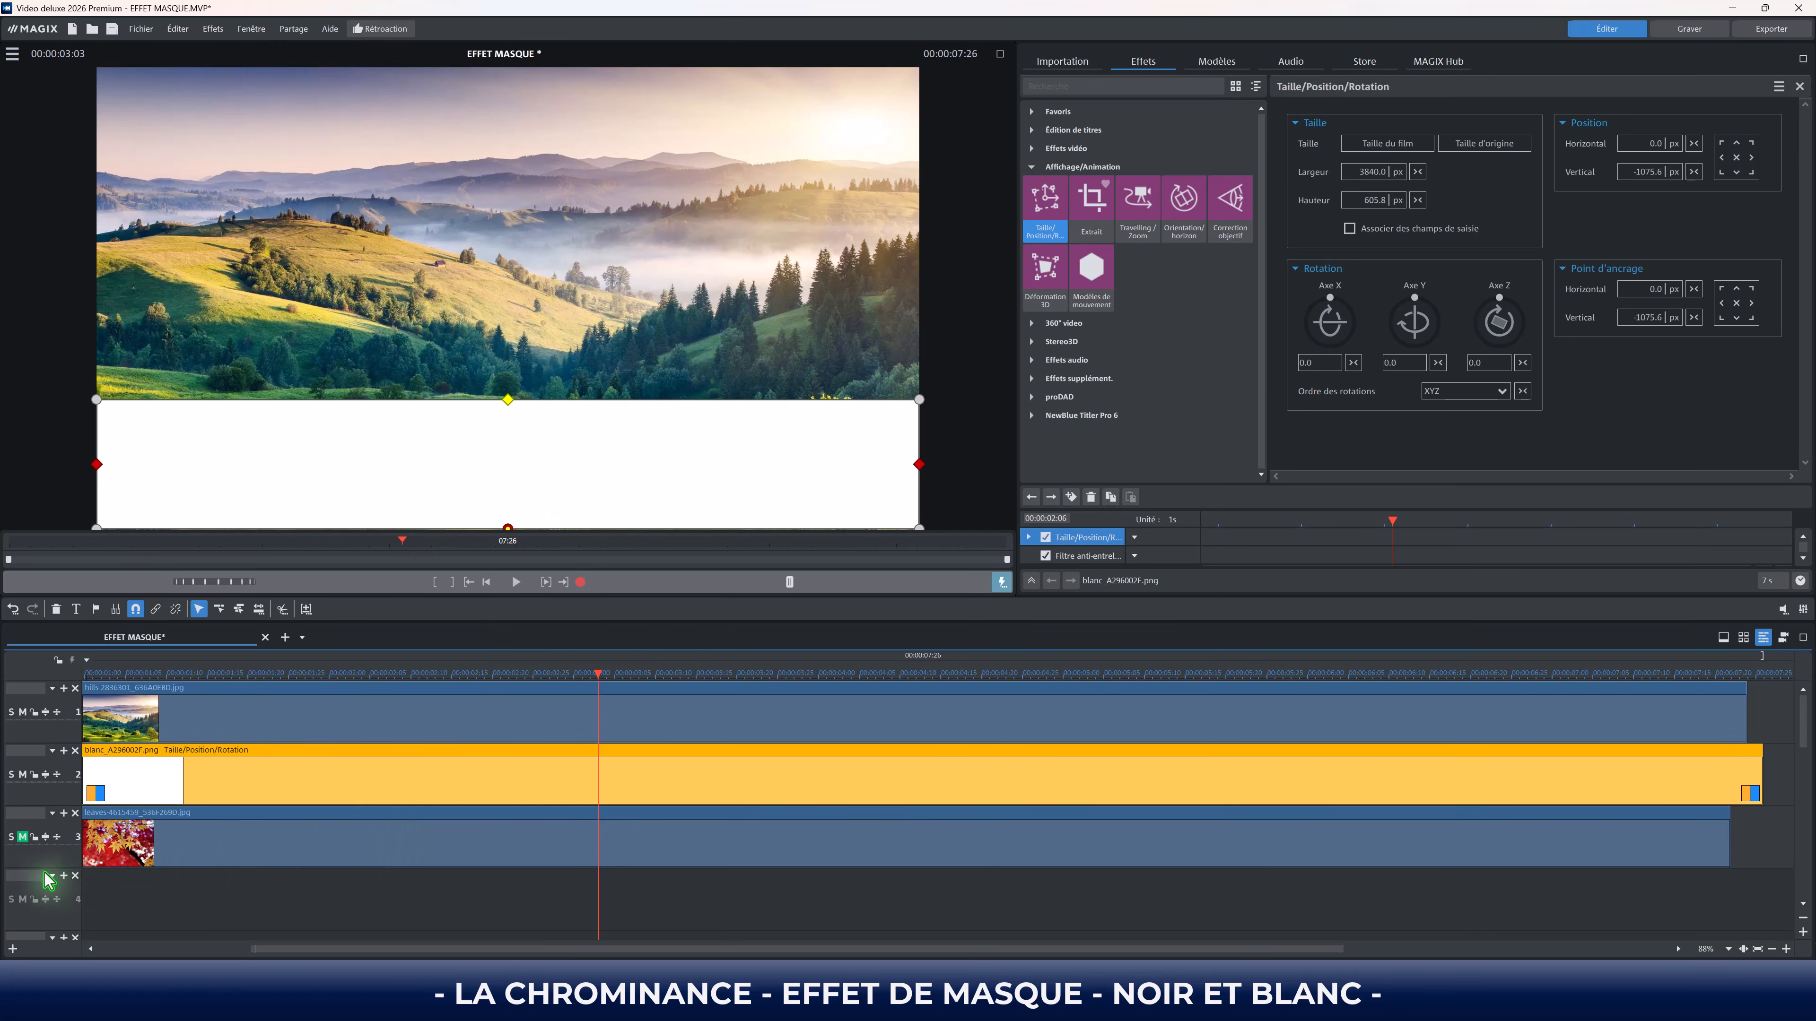
# Step: Unmute the leaves photo on track 3 and apply Incrustation en chrominance to the white clip in black and white mask mode
pyautogui.click(22, 843)
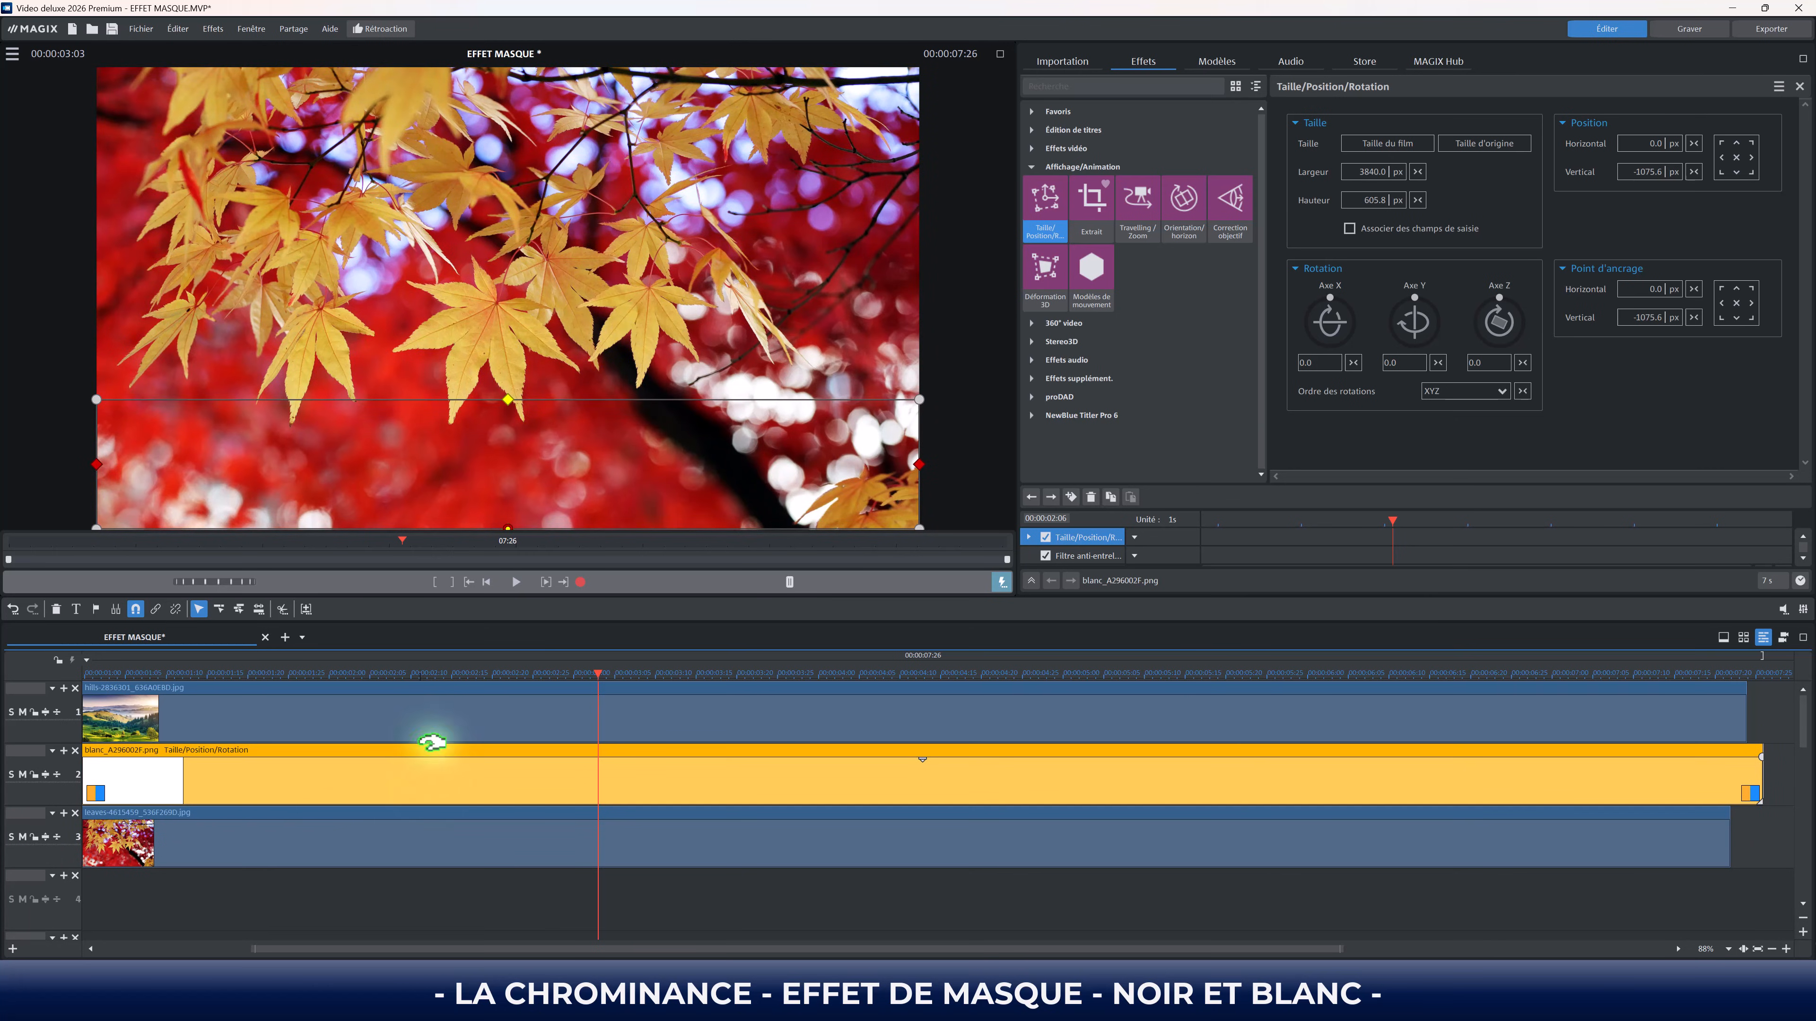
pyautogui.click(1032, 166)
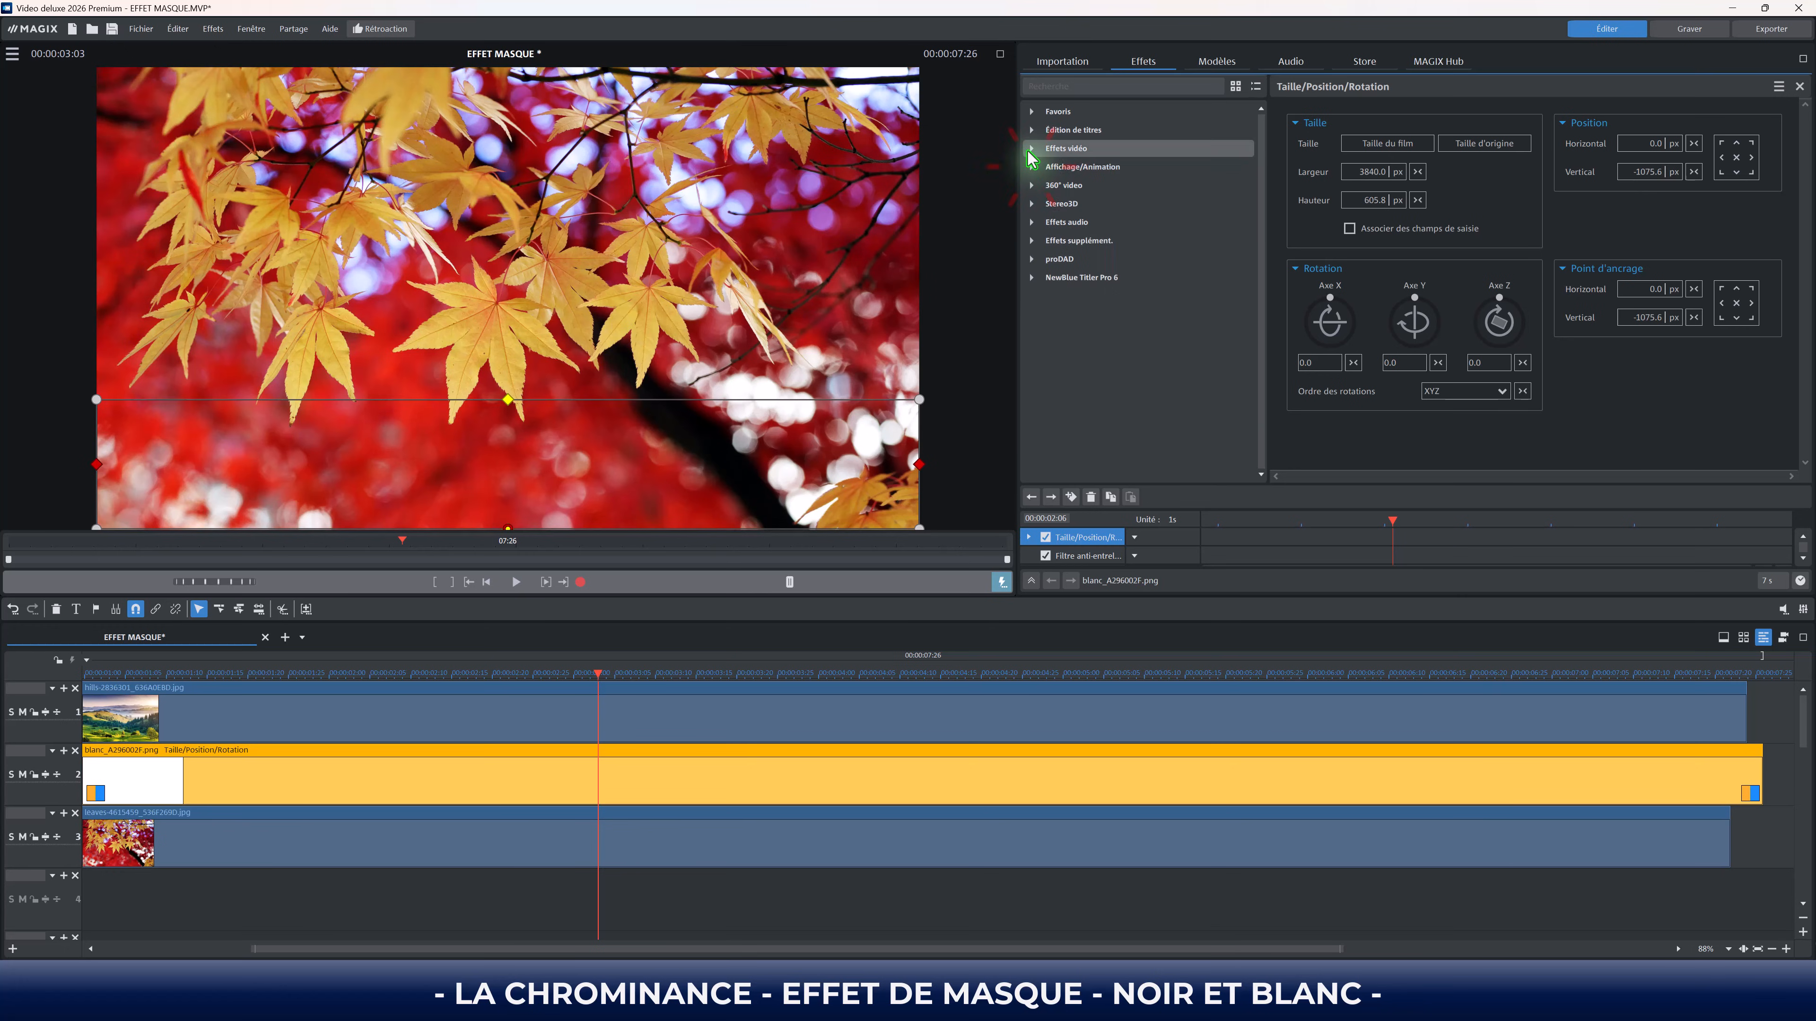
pyautogui.click(1032, 148)
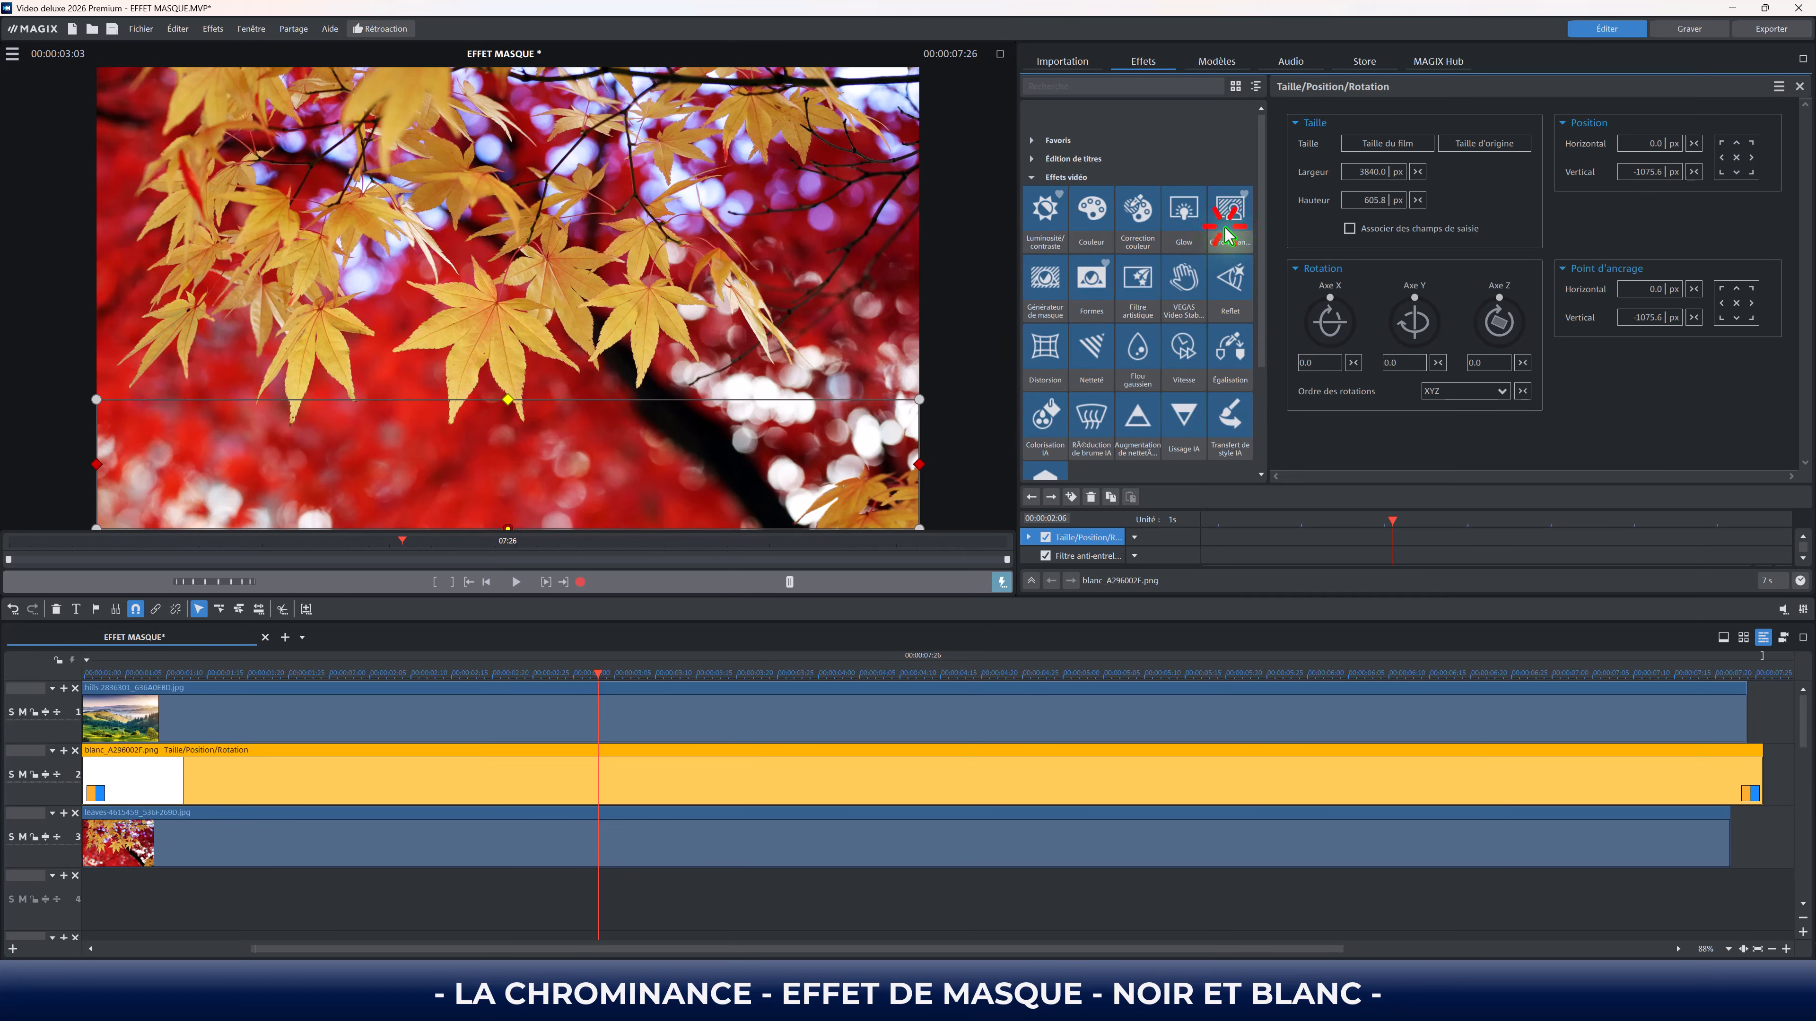
pyautogui.click(1226, 235)
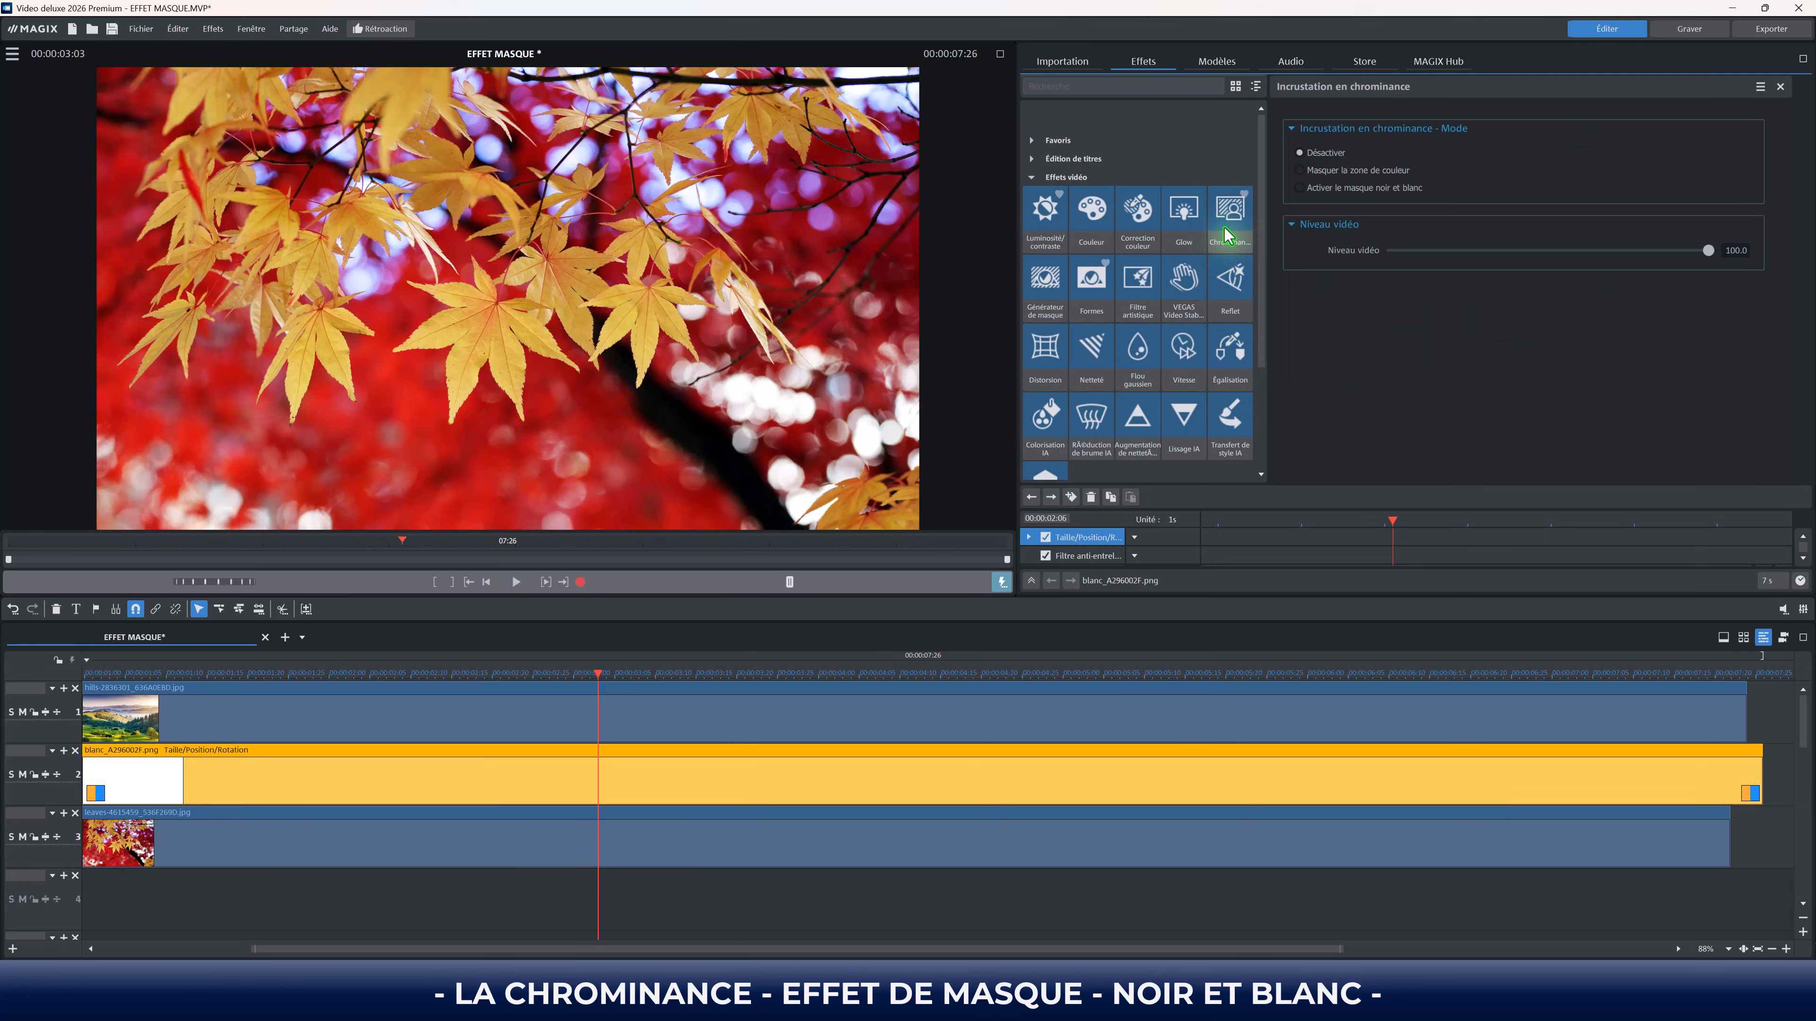
pyautogui.click(1300, 188)
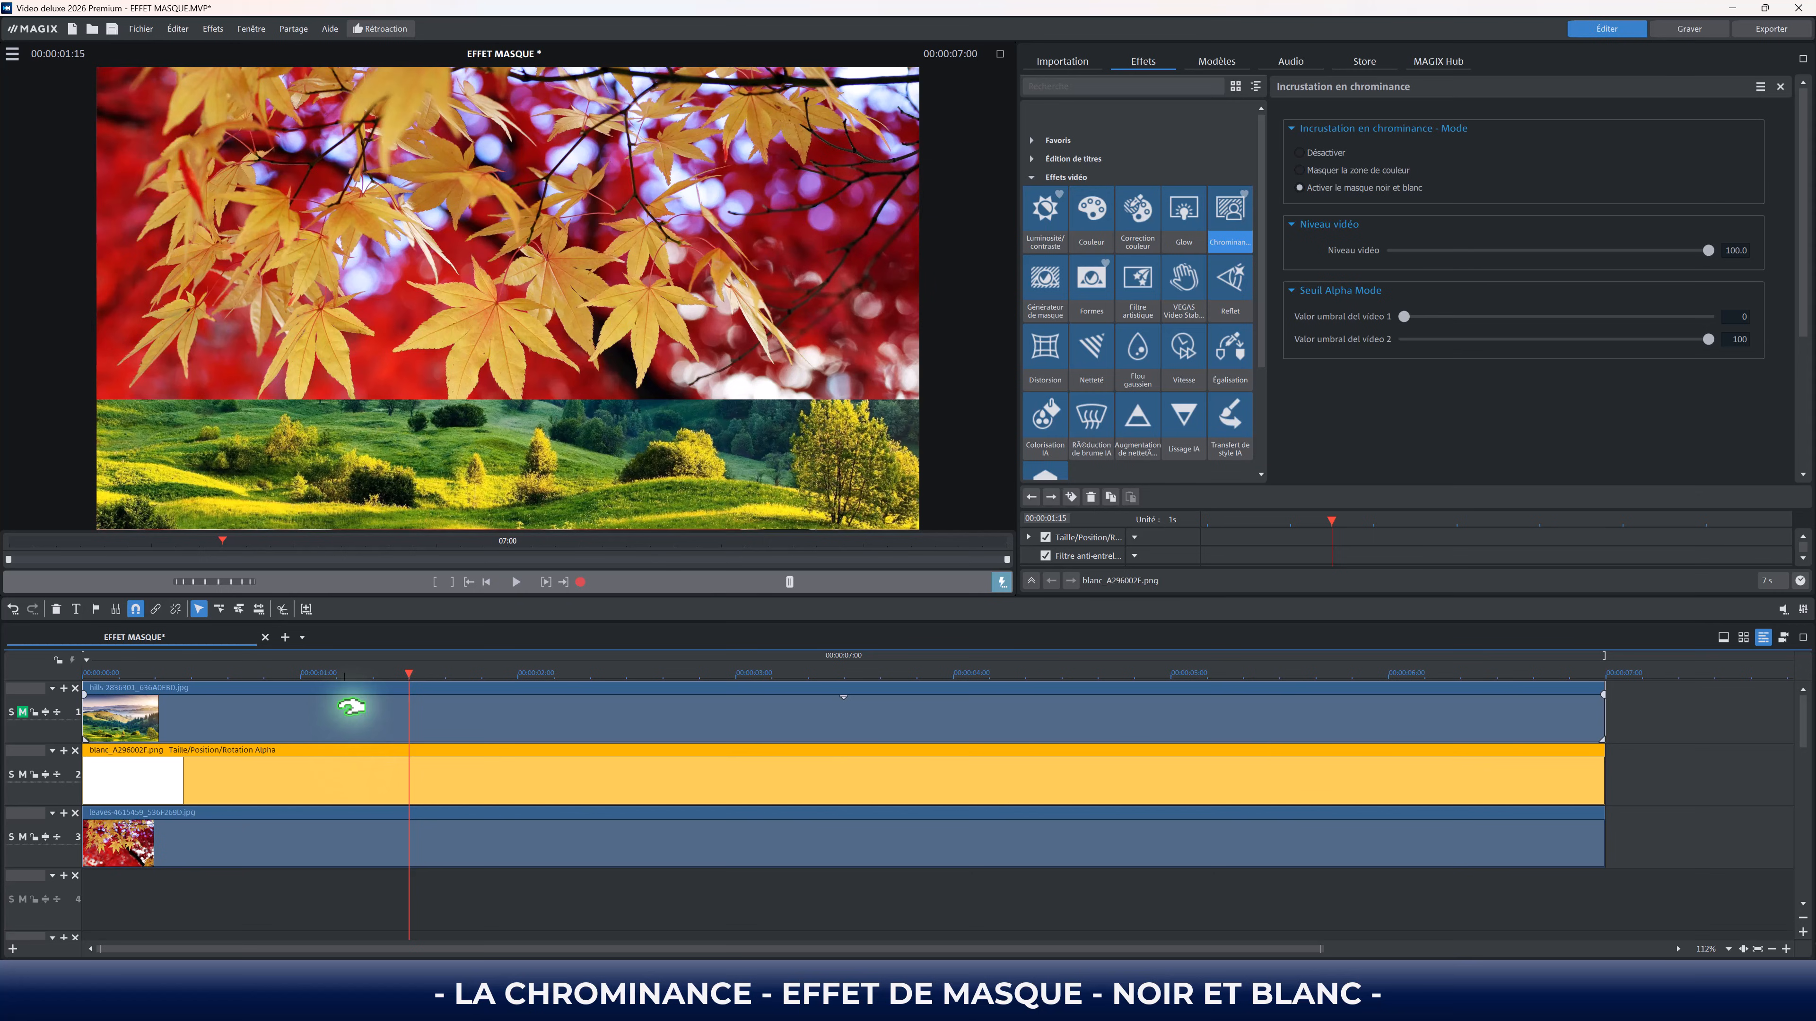
# Step: Apply Flou gaussien to the hills photo on track 1 with a horizontal range of 0.0041 and a vertical range of 0.0117
pyautogui.click(423, 724)
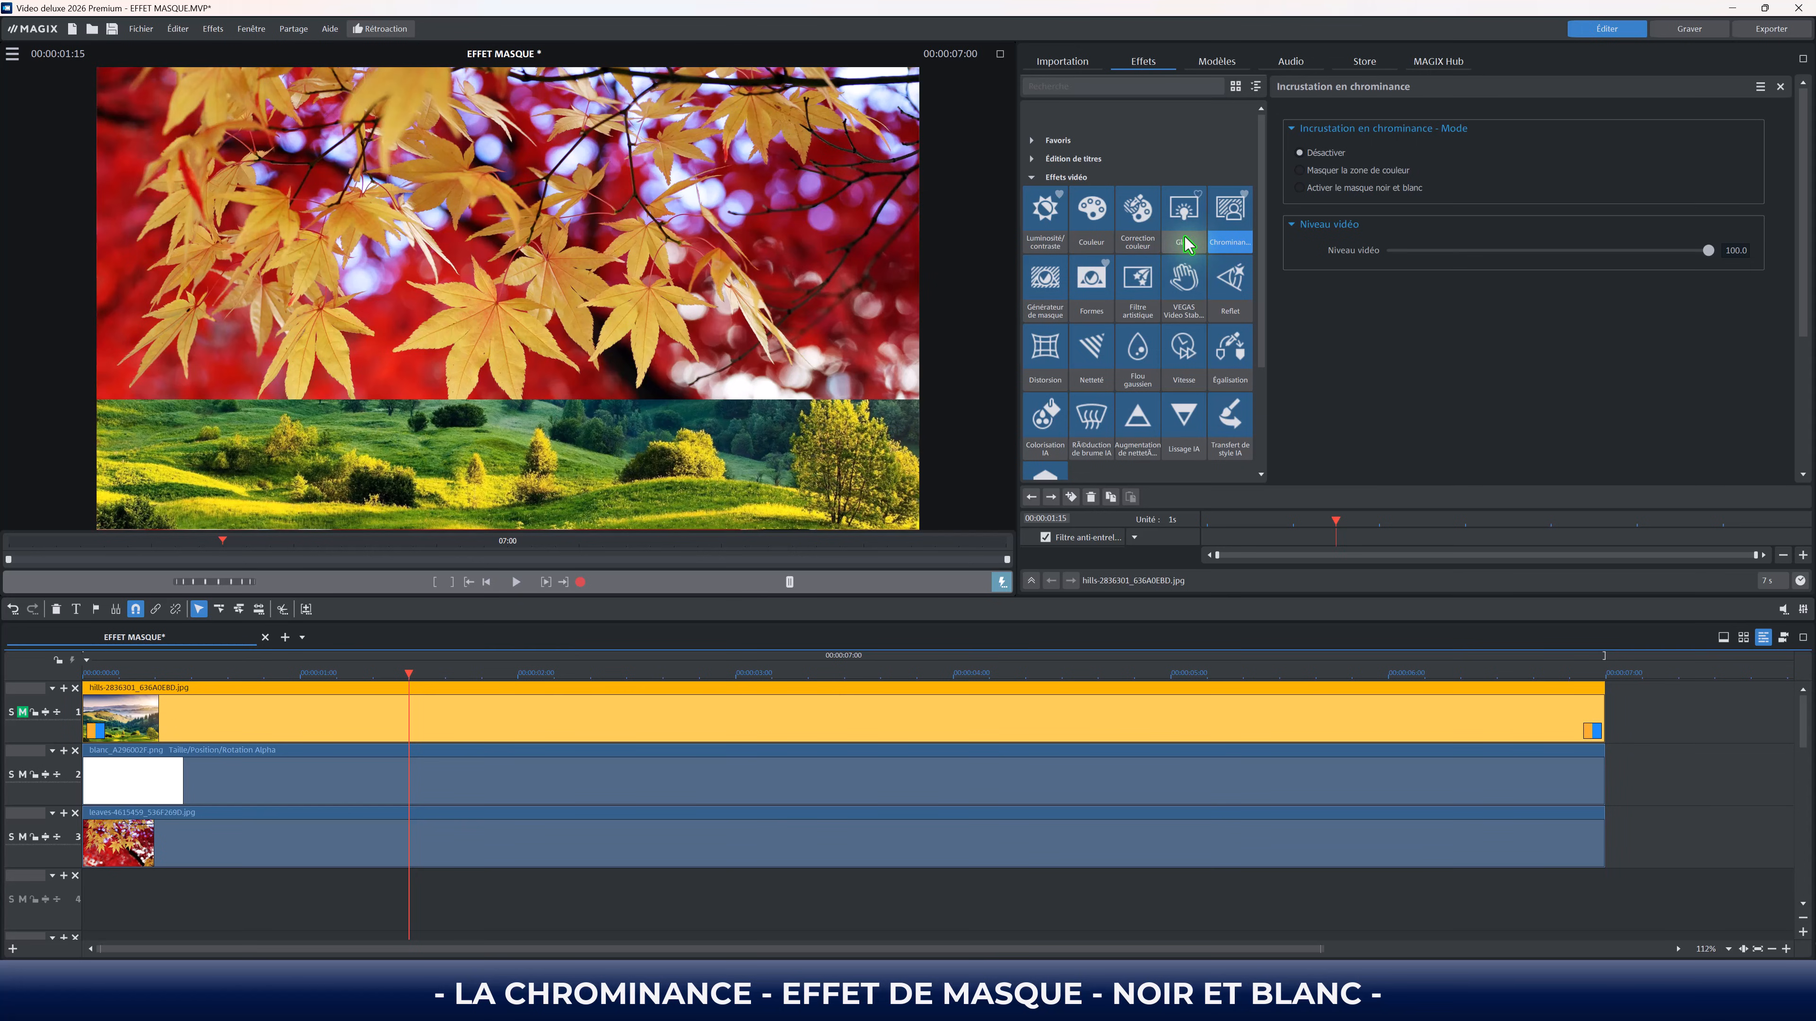
pyautogui.click(1138, 350)
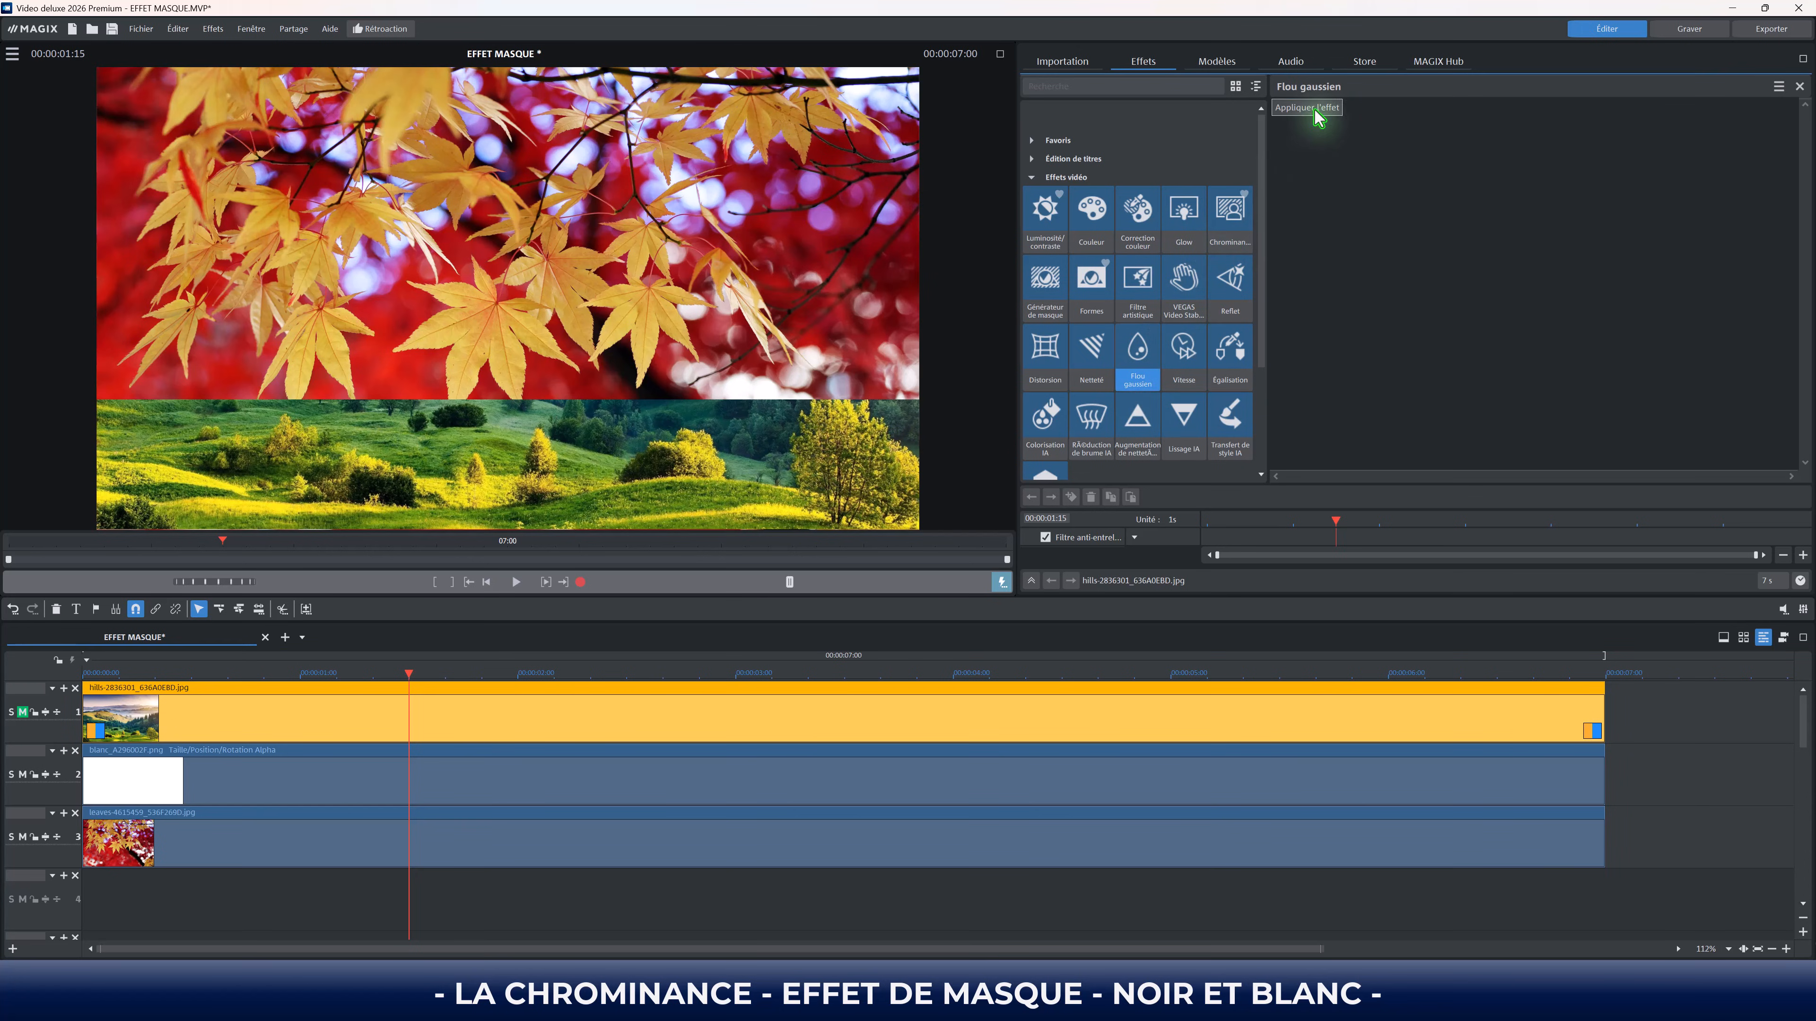
pyautogui.click(1318, 113)
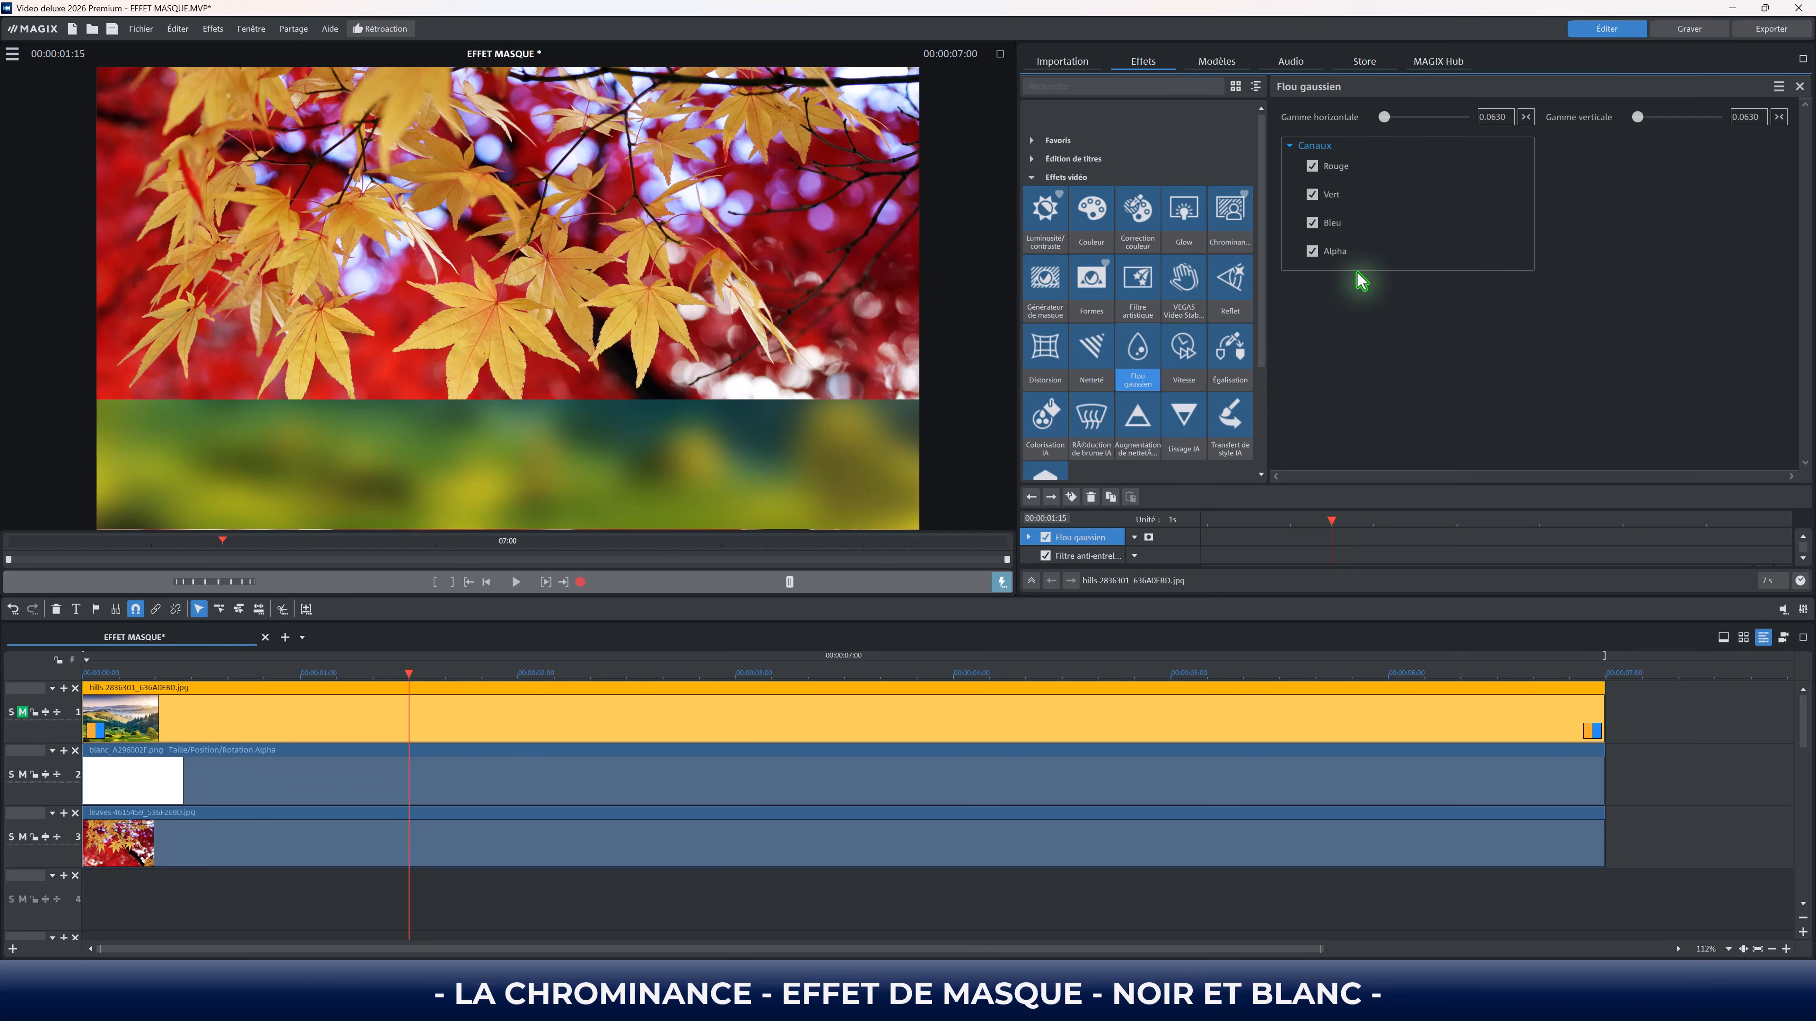
pyautogui.click(1494, 117)
pyautogui.write('0.0570')
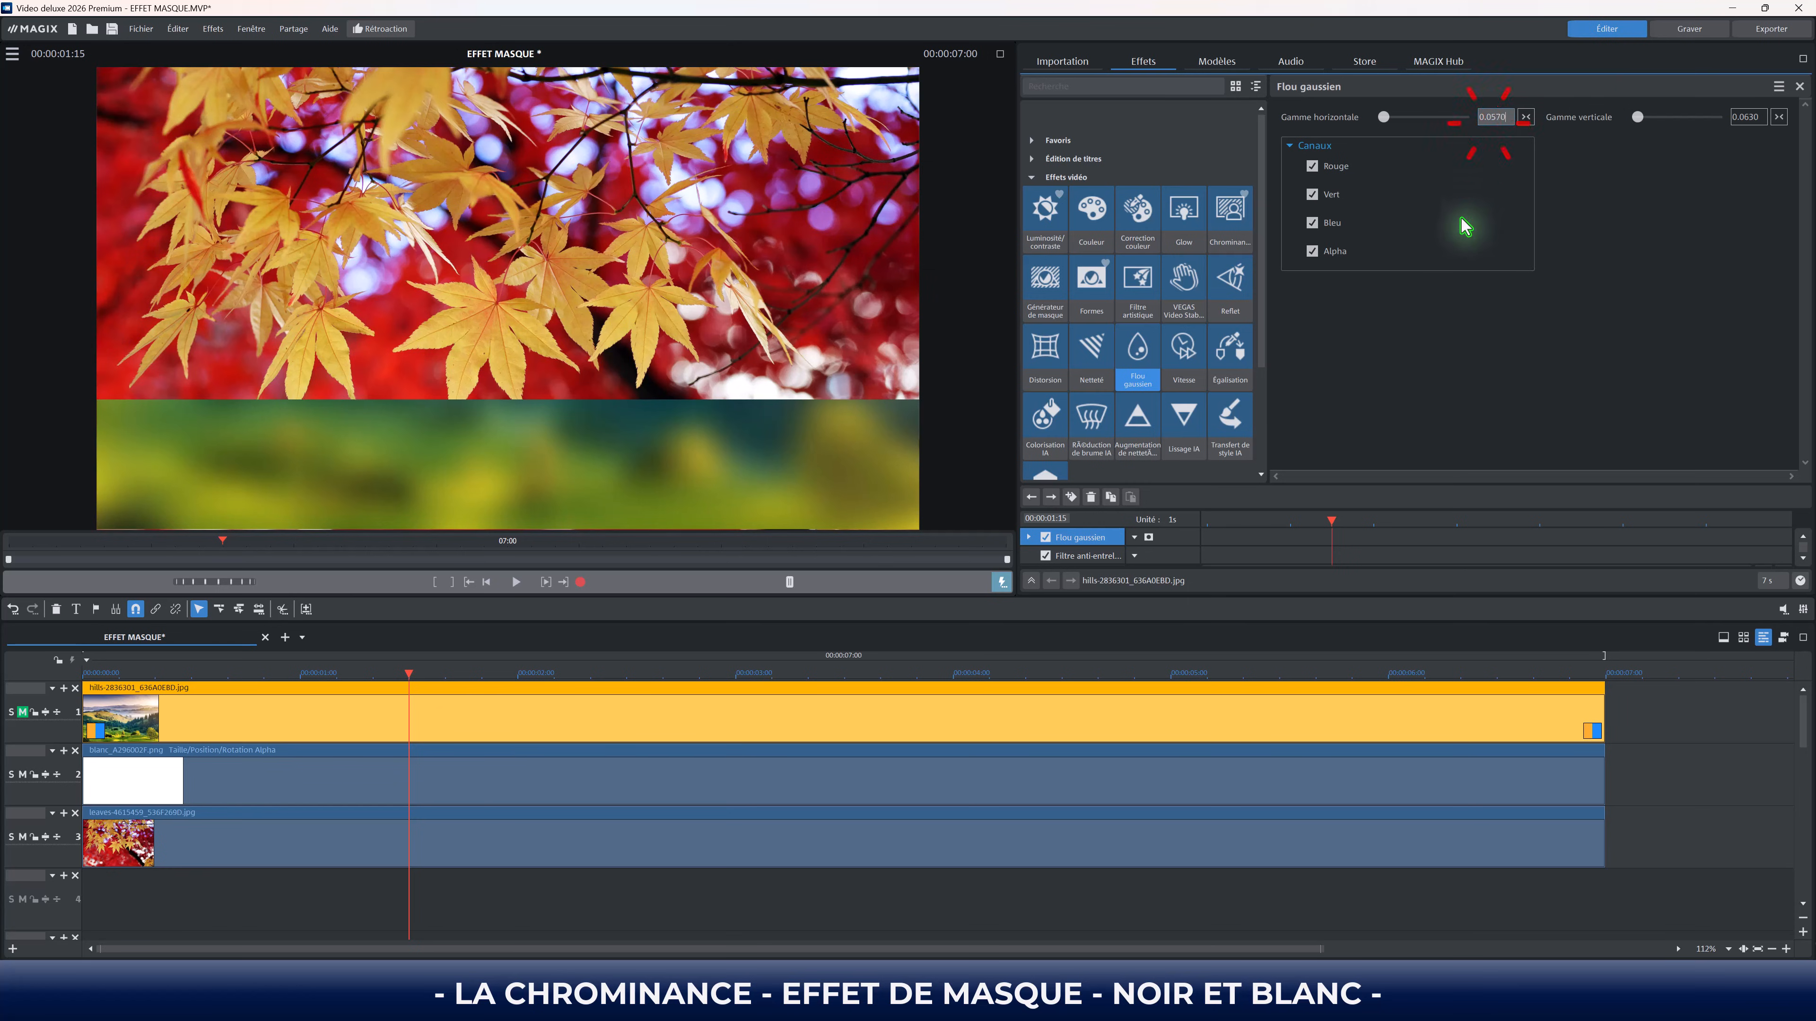
pyautogui.moveTo(1461, 219); pyautogui.dragTo(1427, 543)
pyautogui.moveTo(1749, 117); pyautogui.dragTo(1731, 507)
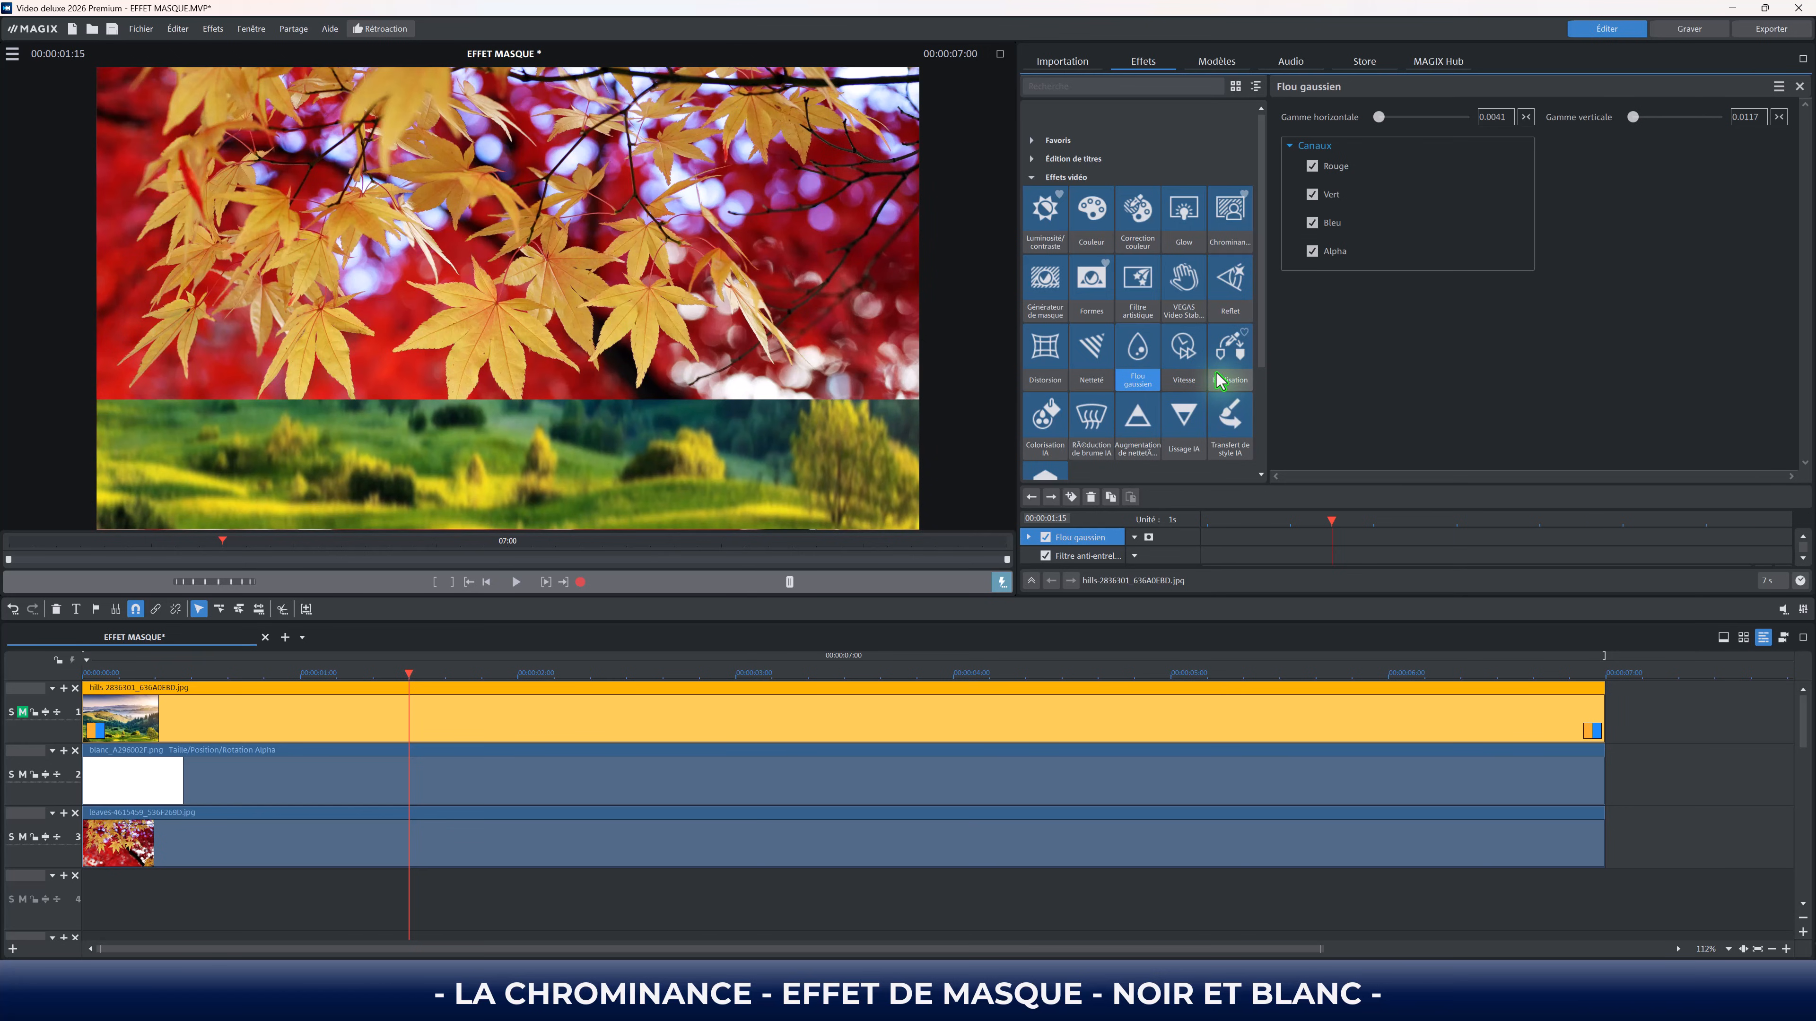
# Step: Add a white Glow effect to the hills photo with a glow percentage of about 0.151 and an intensity of about 1.475
pyautogui.click(1185, 242)
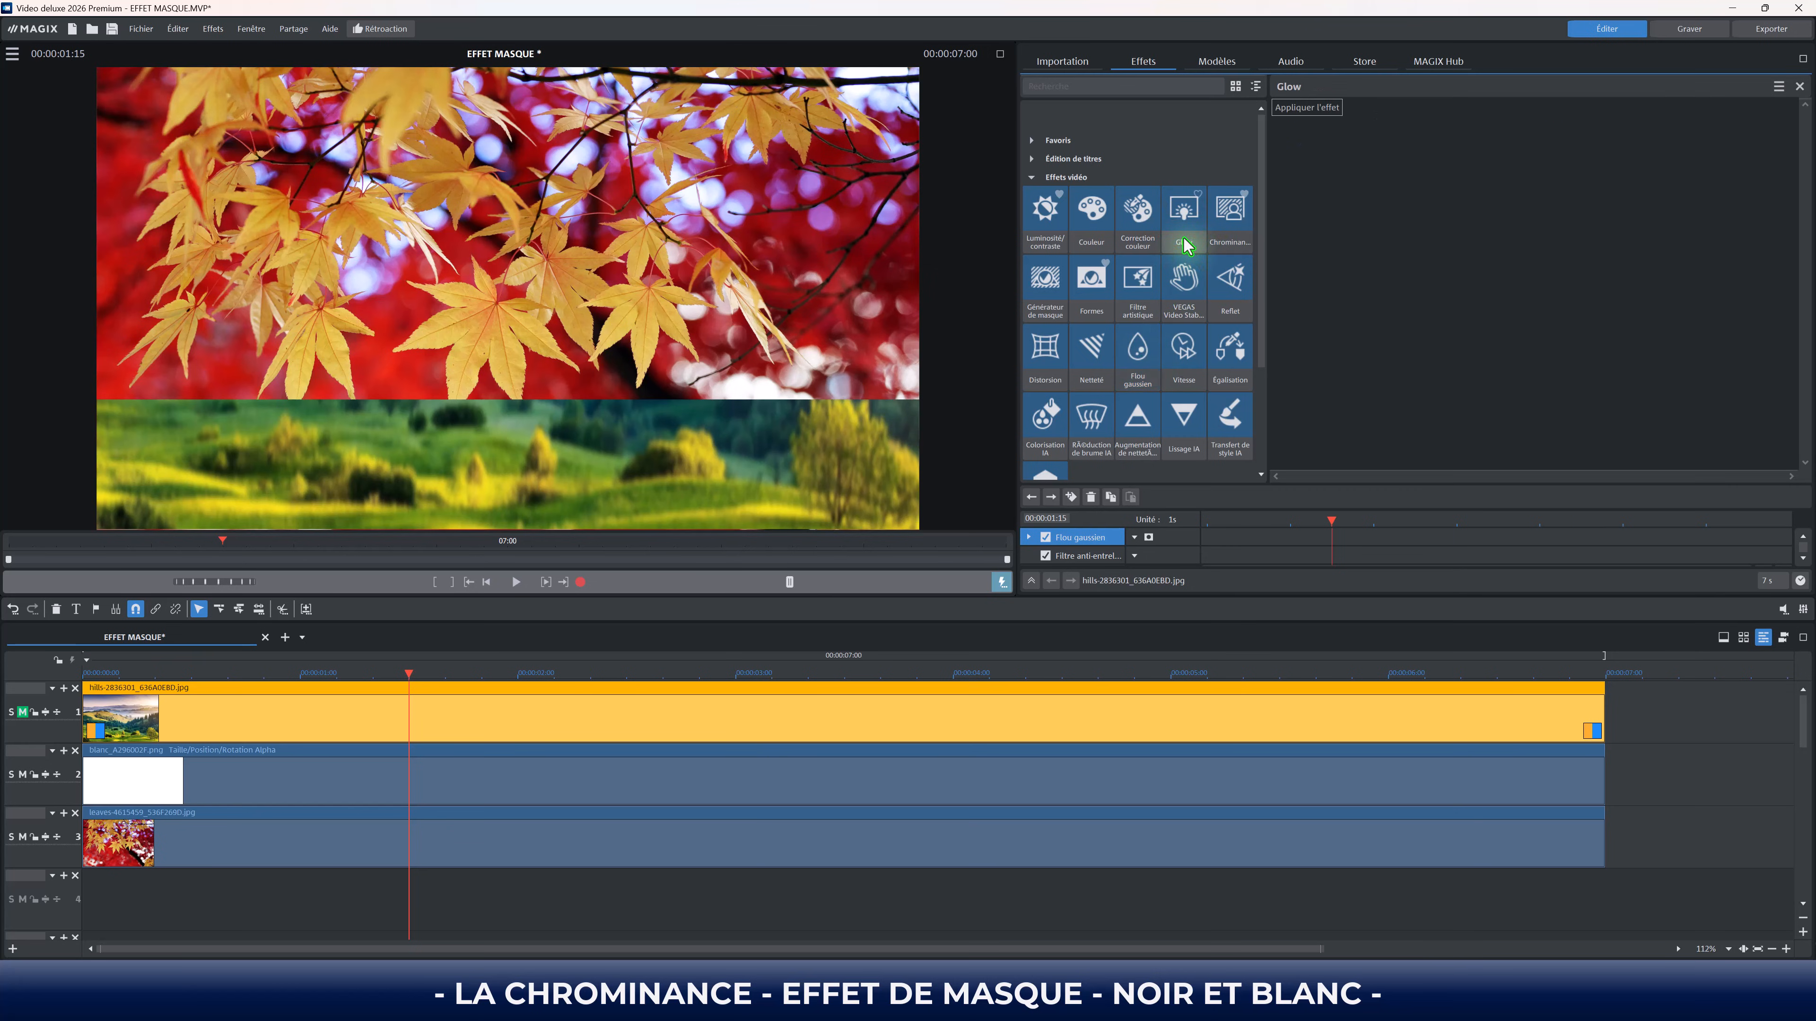
pyautogui.click(1303, 113)
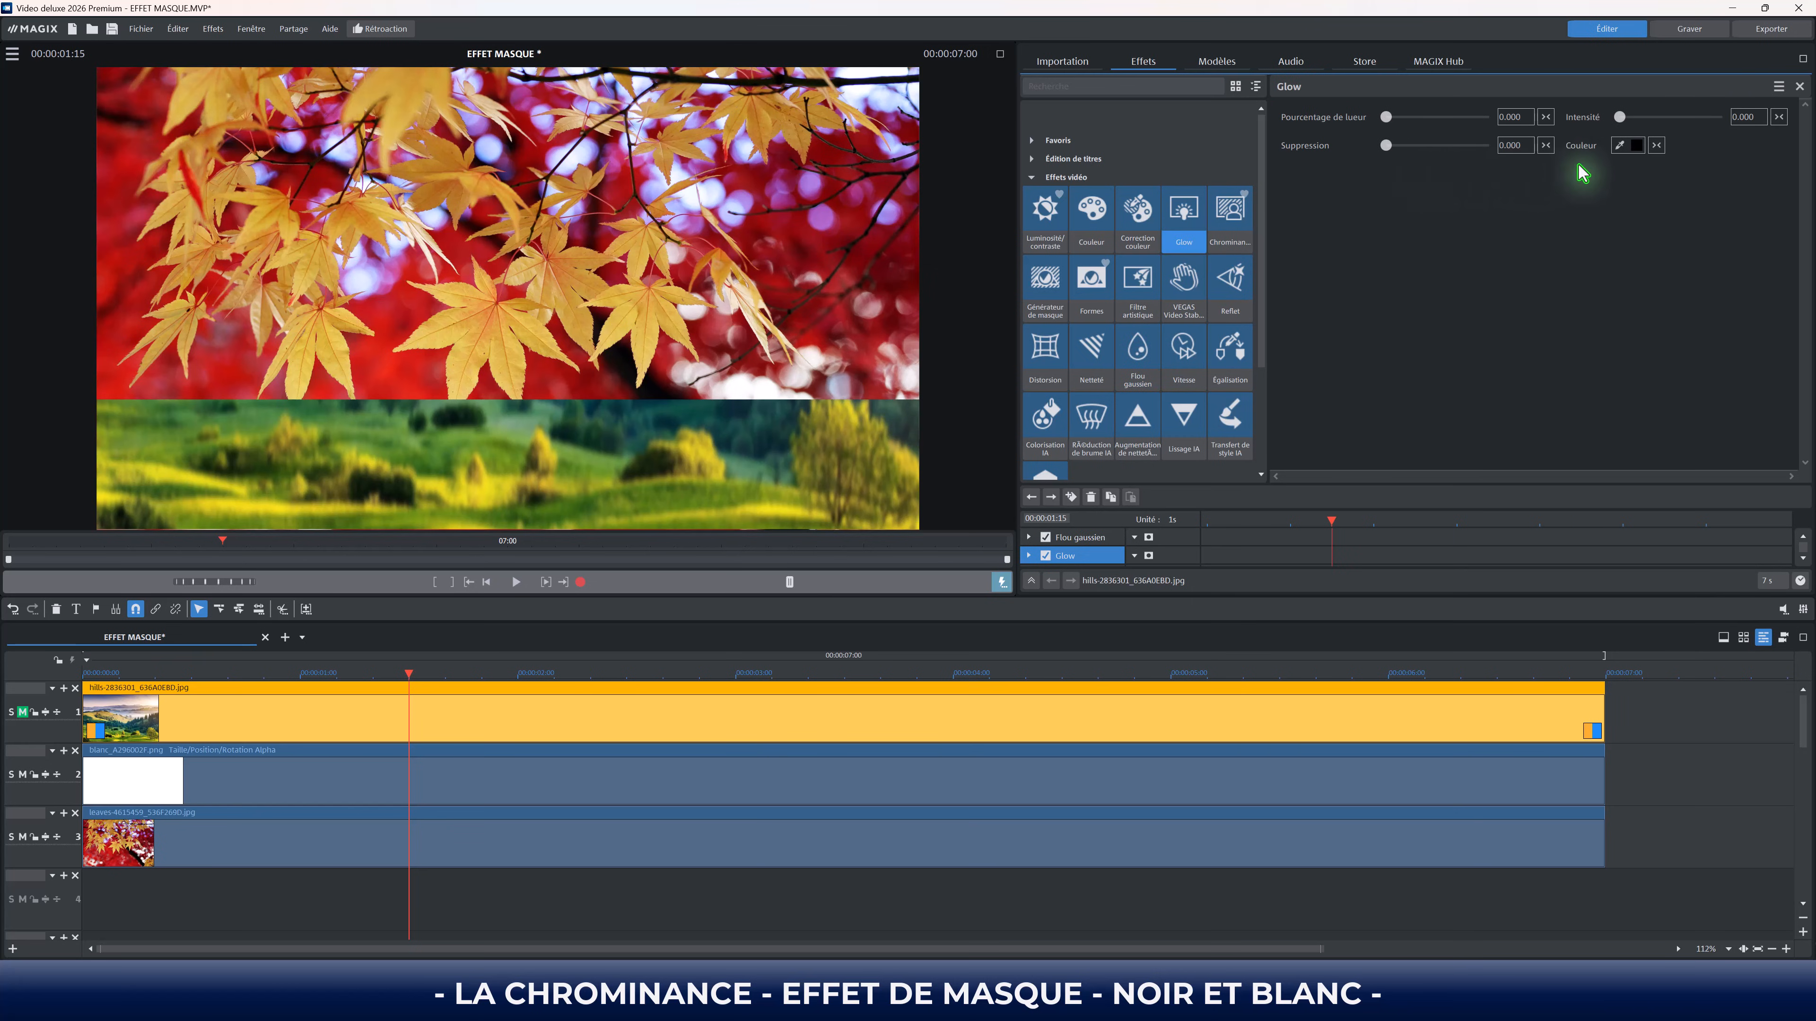
pyautogui.click(1636, 146)
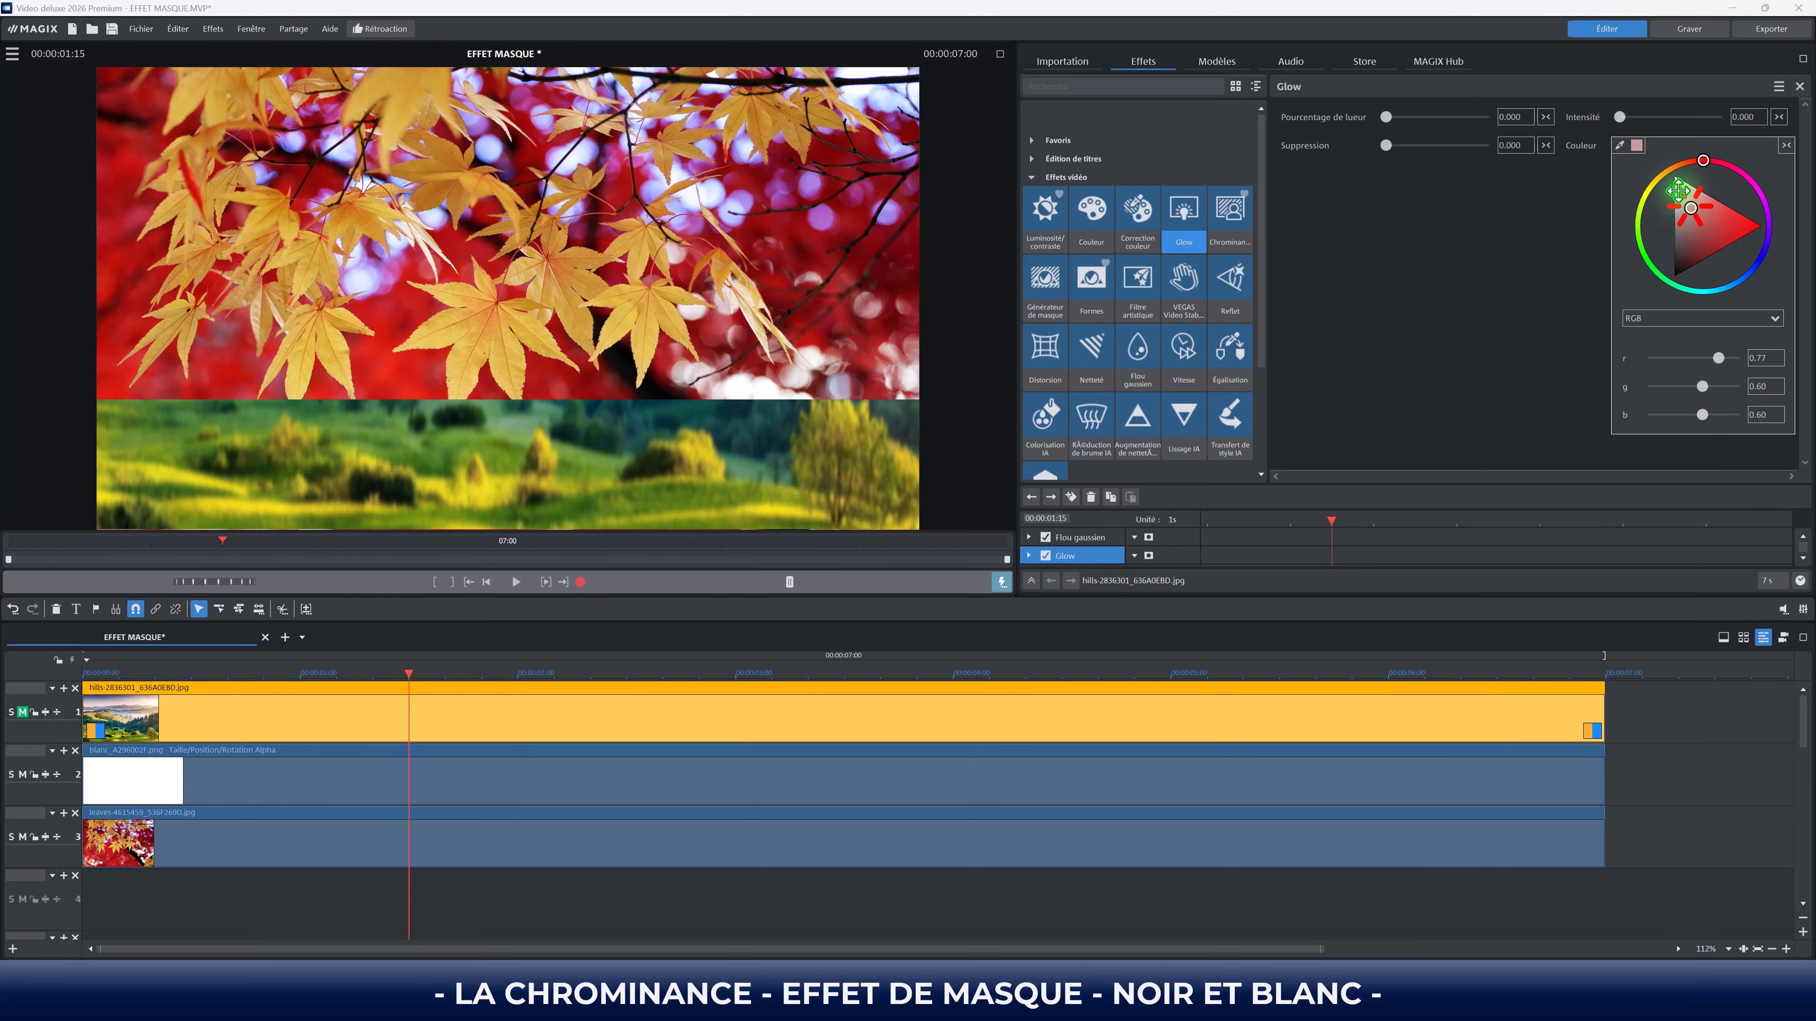
pyautogui.click(1522, 243)
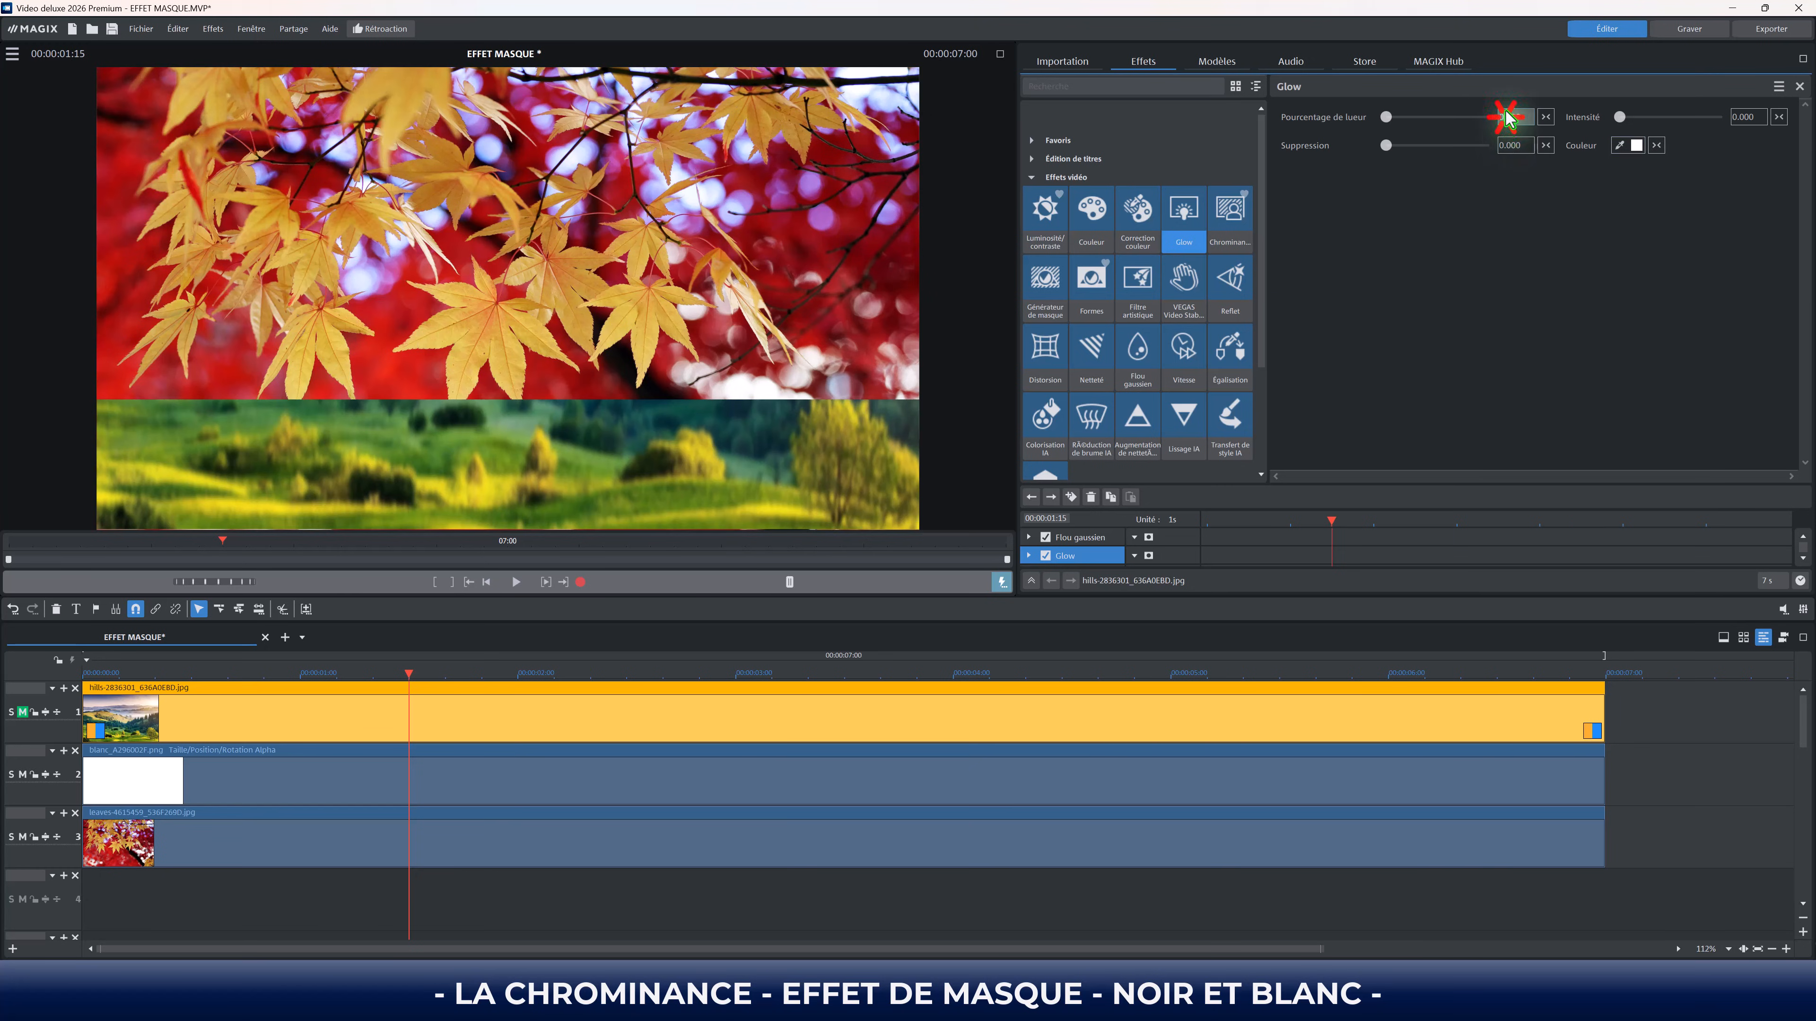
pyautogui.moveTo(1507, 118); pyautogui.dragTo(1520, 57)
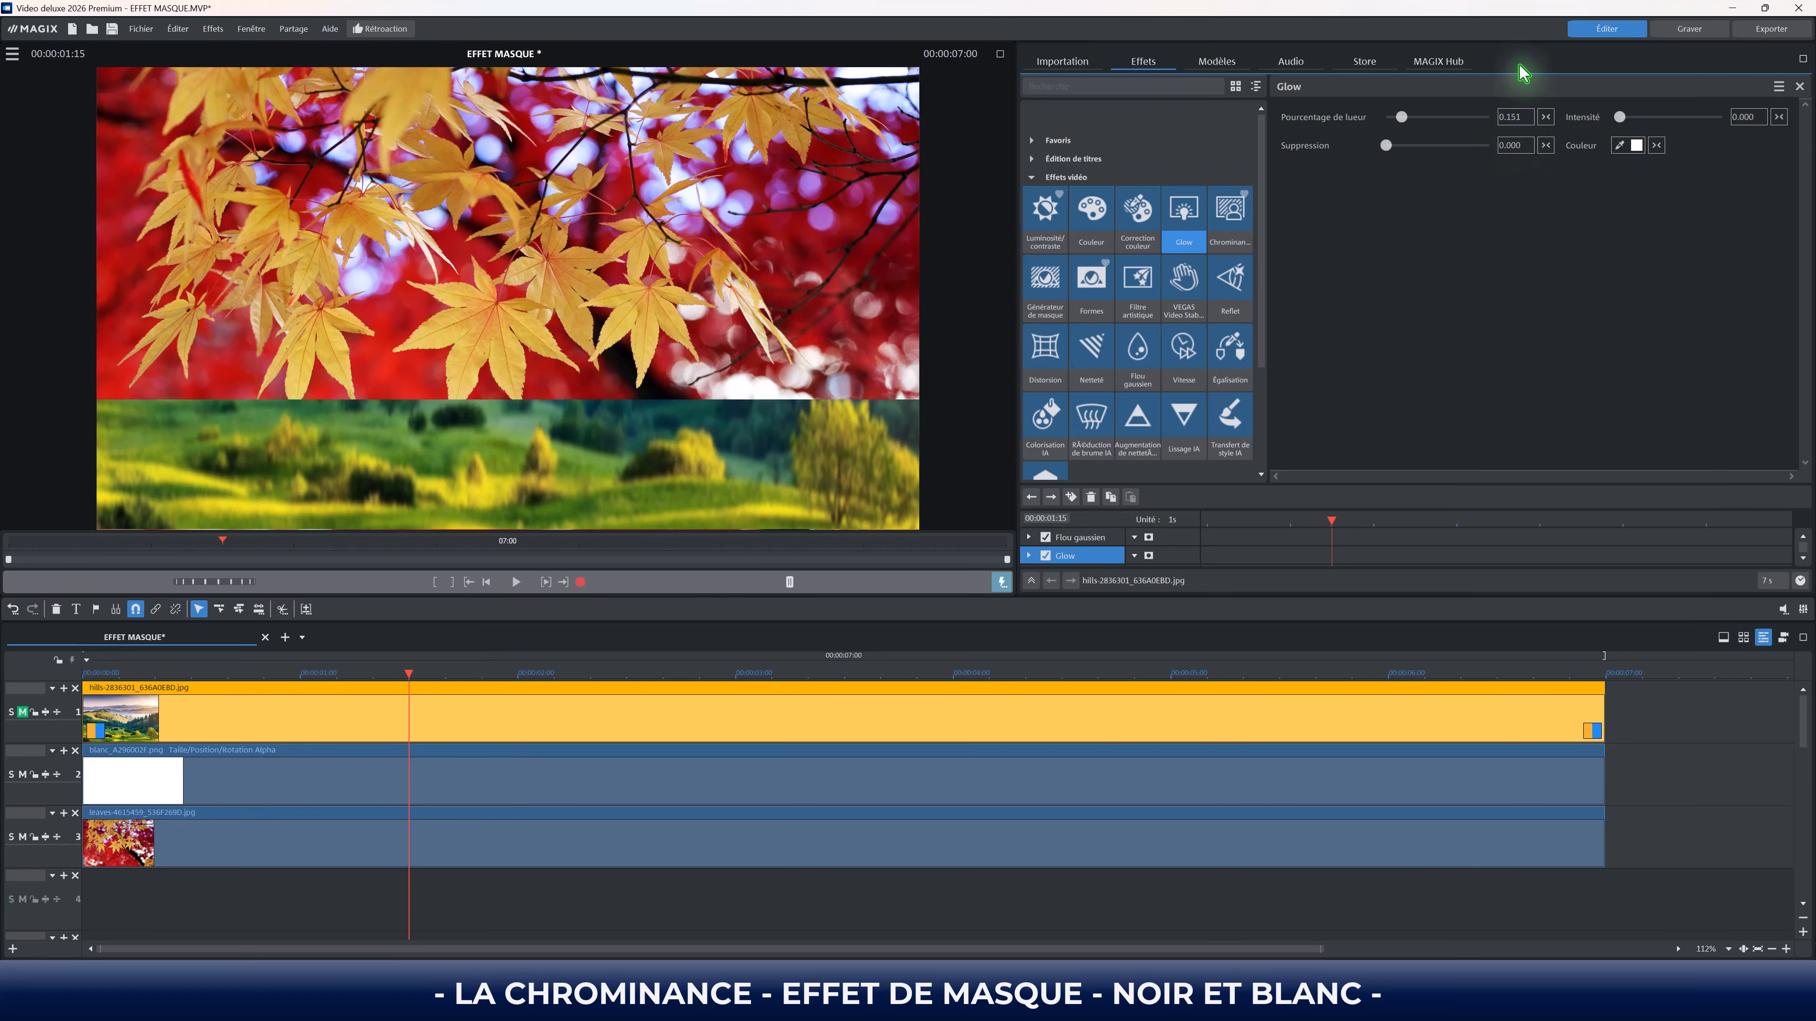
pyautogui.moveTo(1622, 119); pyautogui.dragTo(1630, 117)
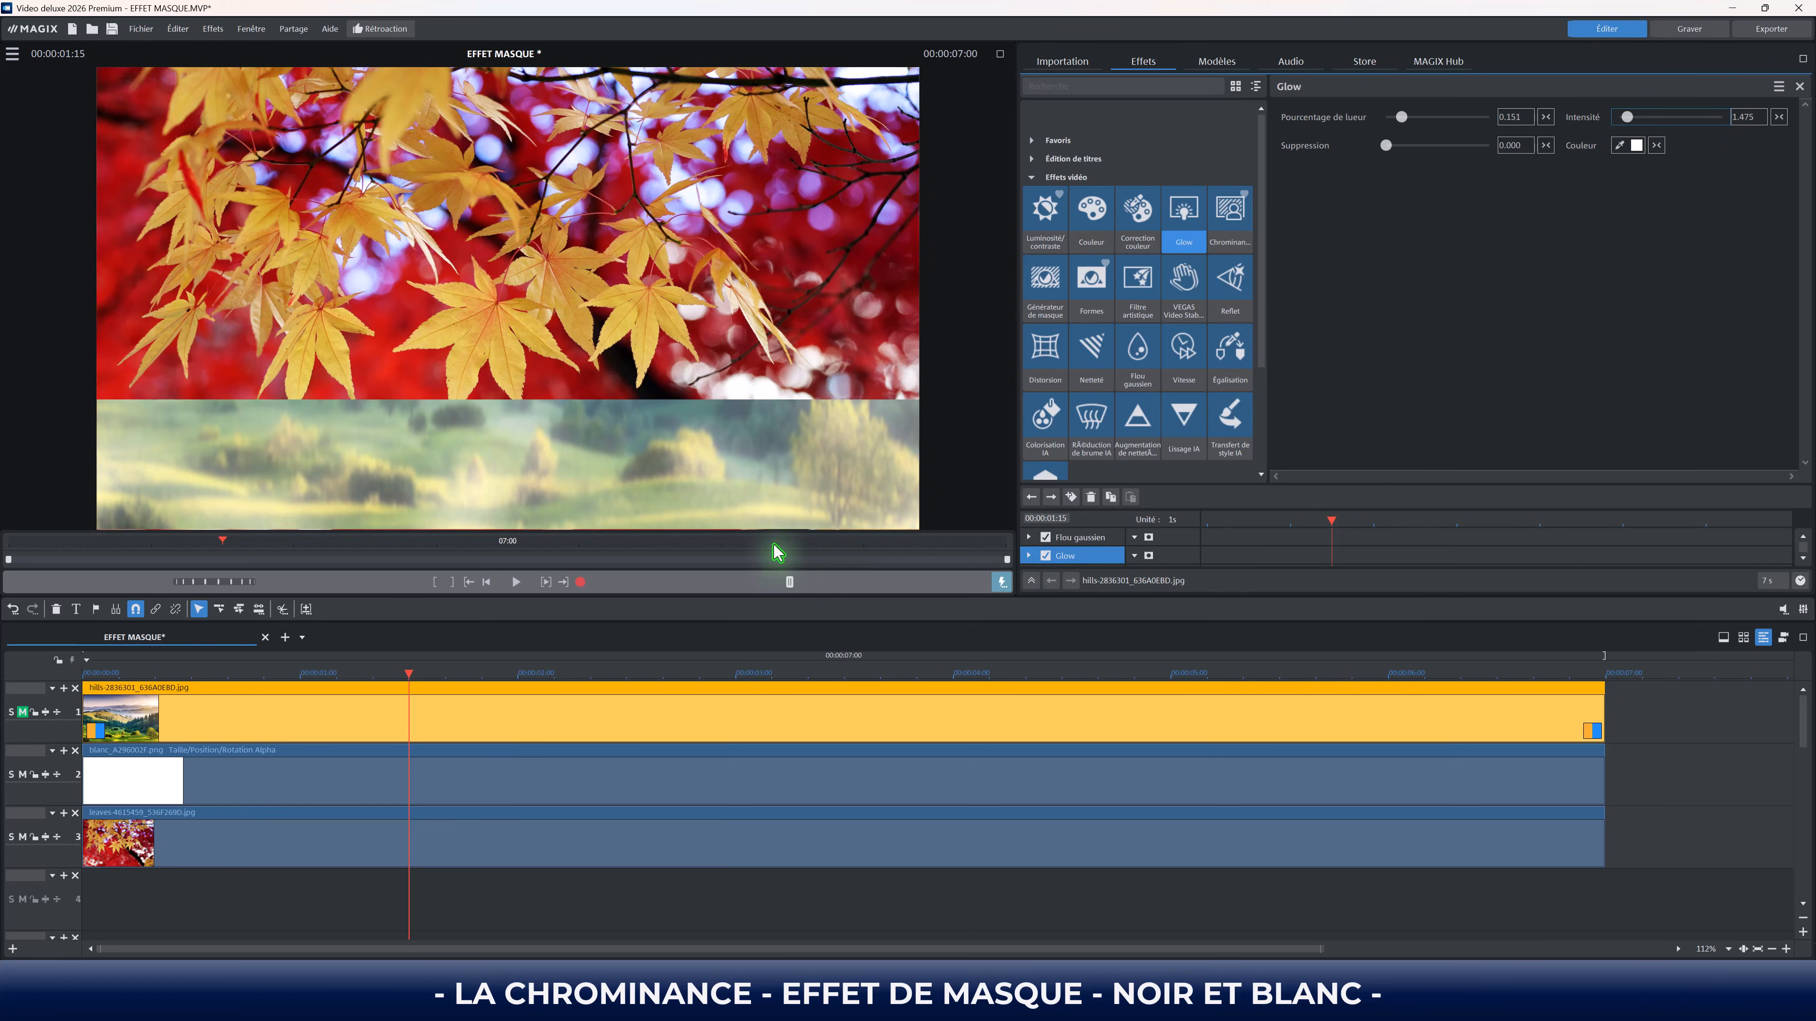
pyautogui.click(764, 447)
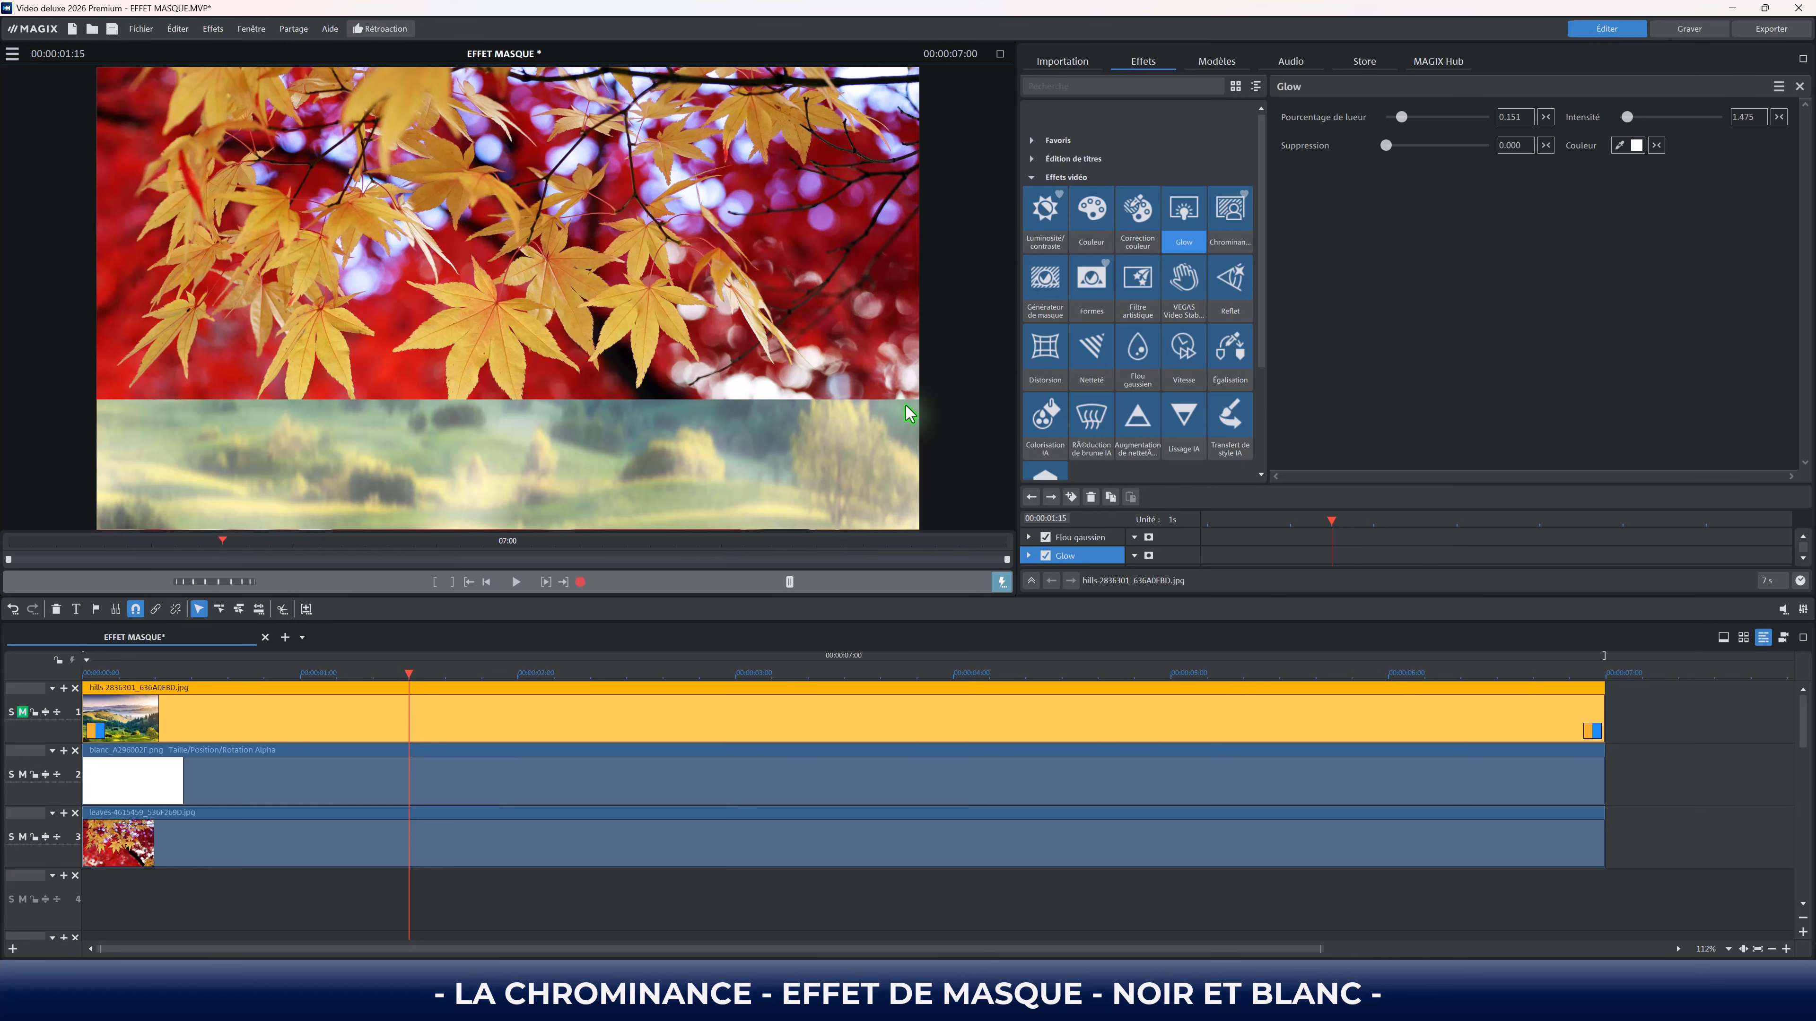
# Step: Soften the edge of the white clip on track 2 by setting its Flou artistique to 5
pyautogui.click(236, 772)
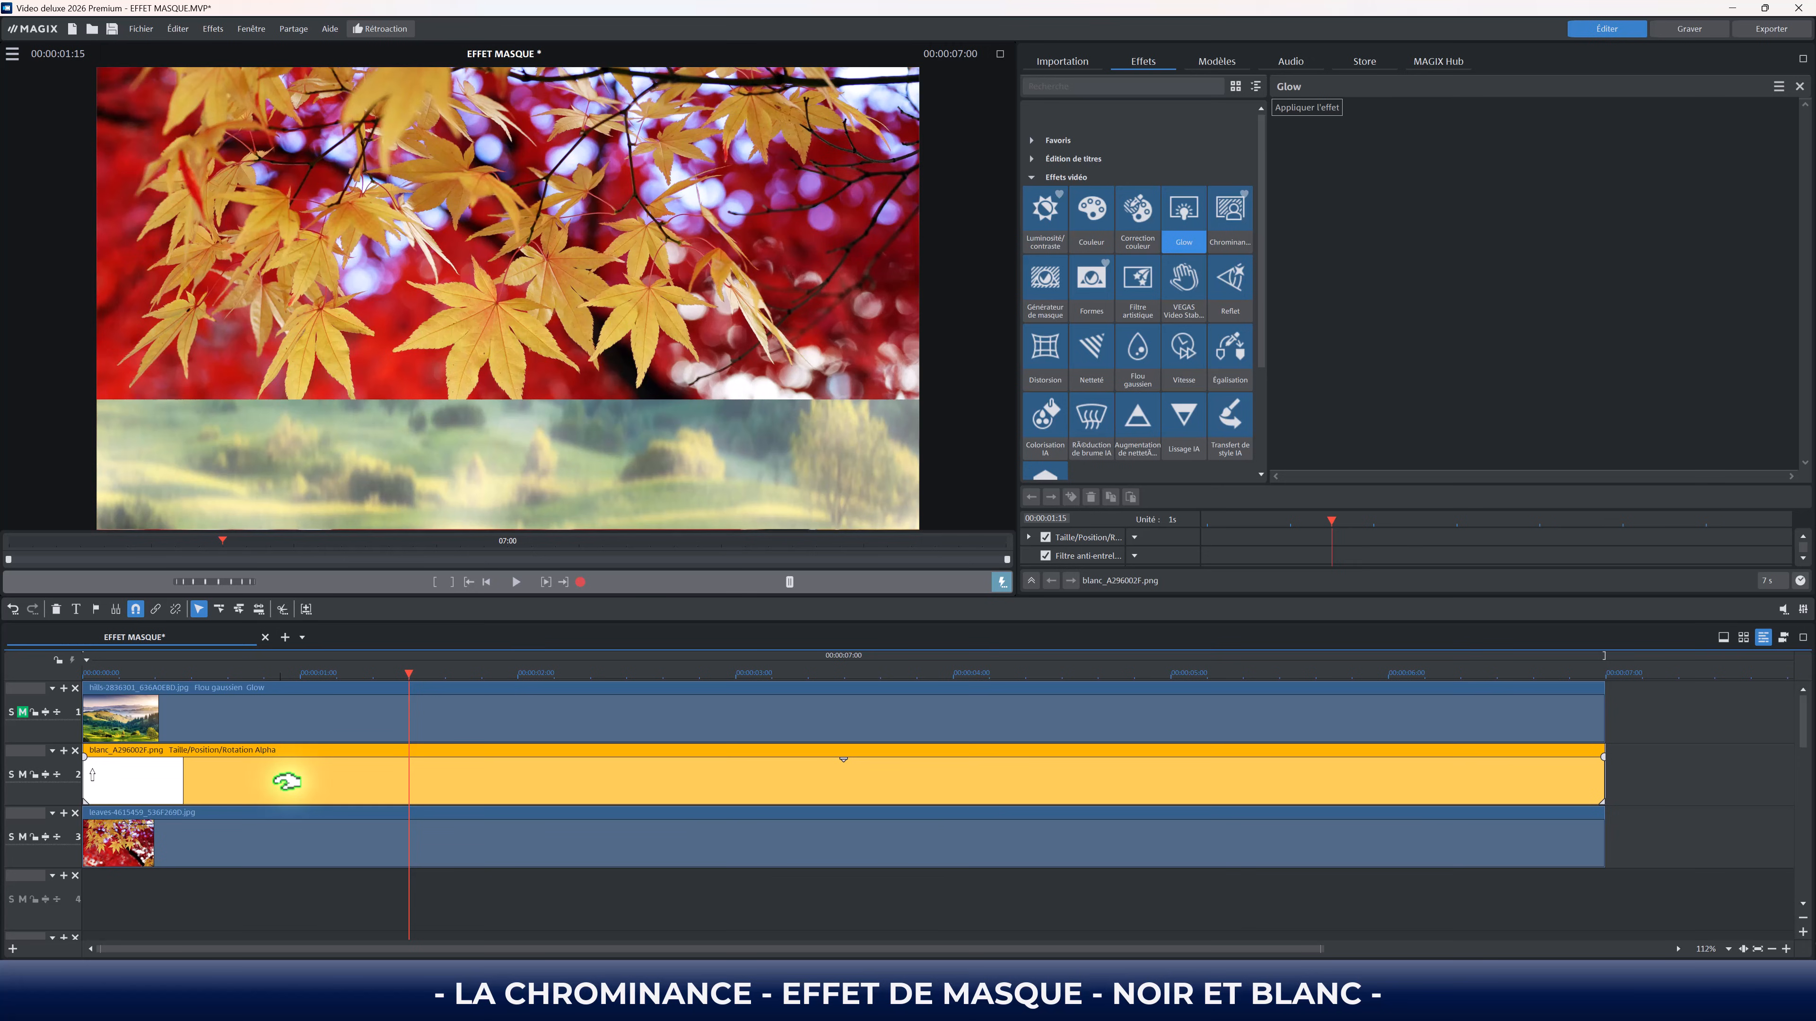
pyautogui.click(1072, 179)
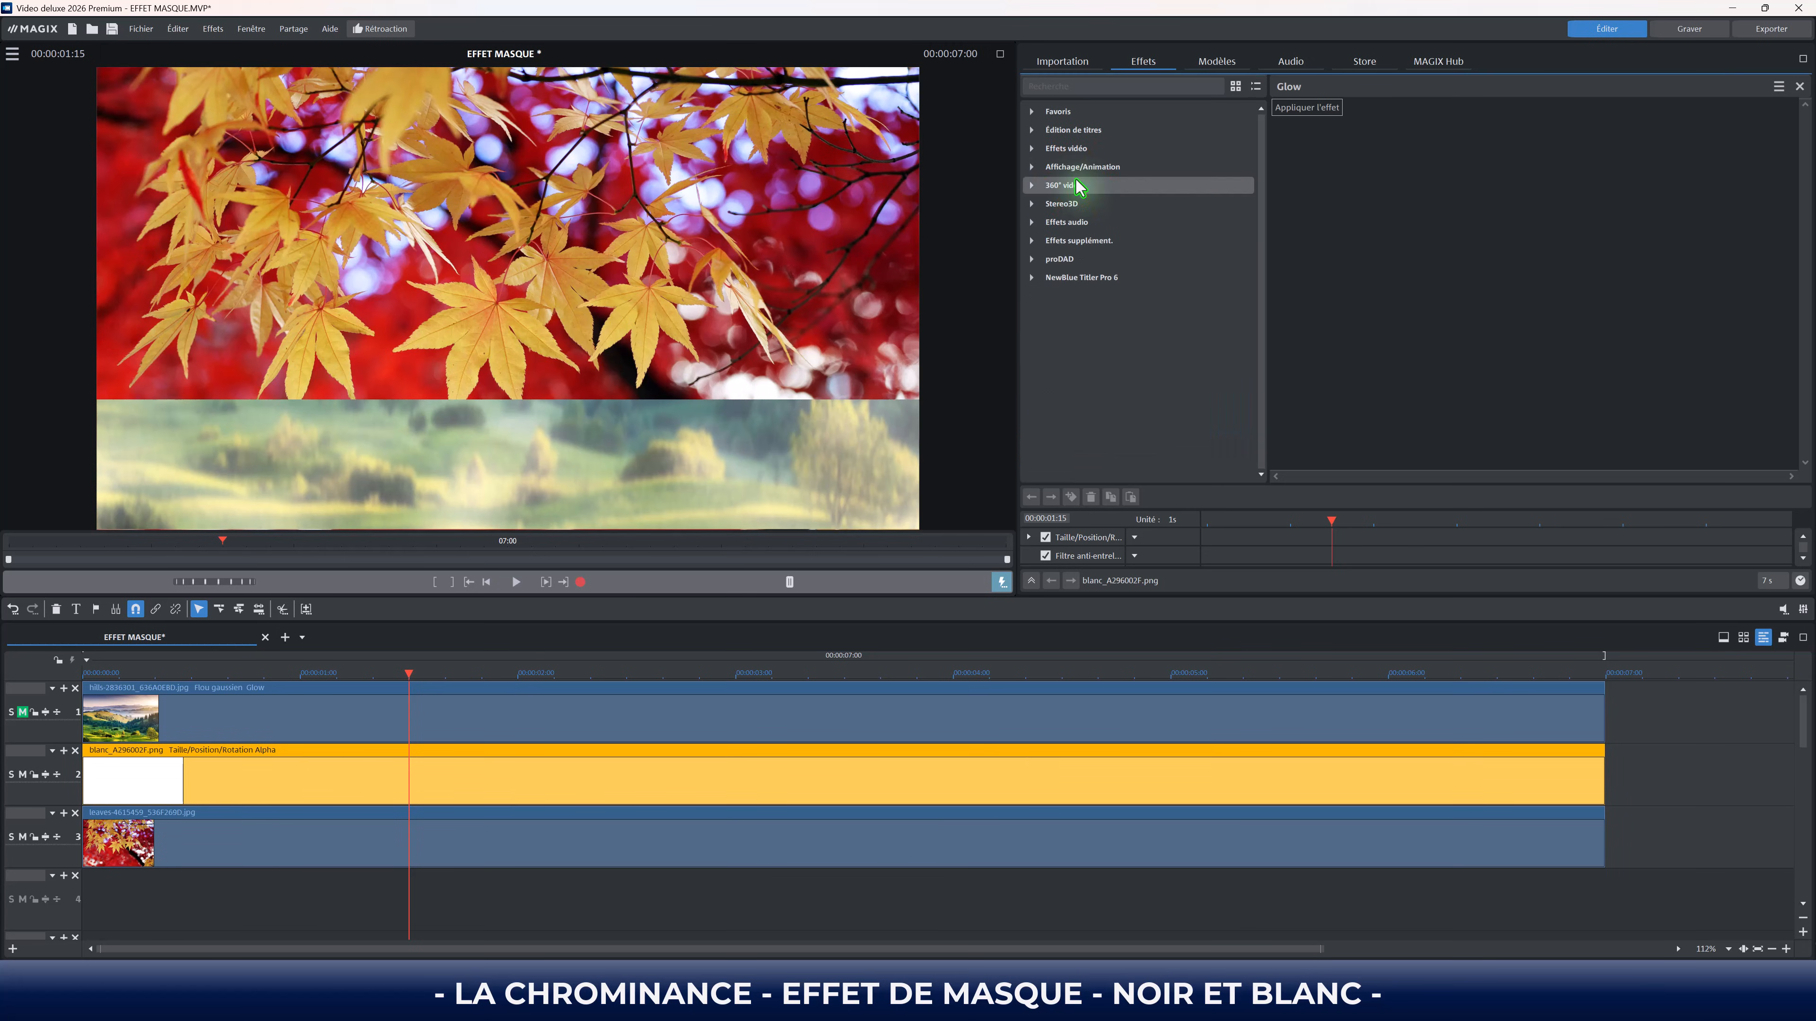
pyautogui.click(1078, 149)
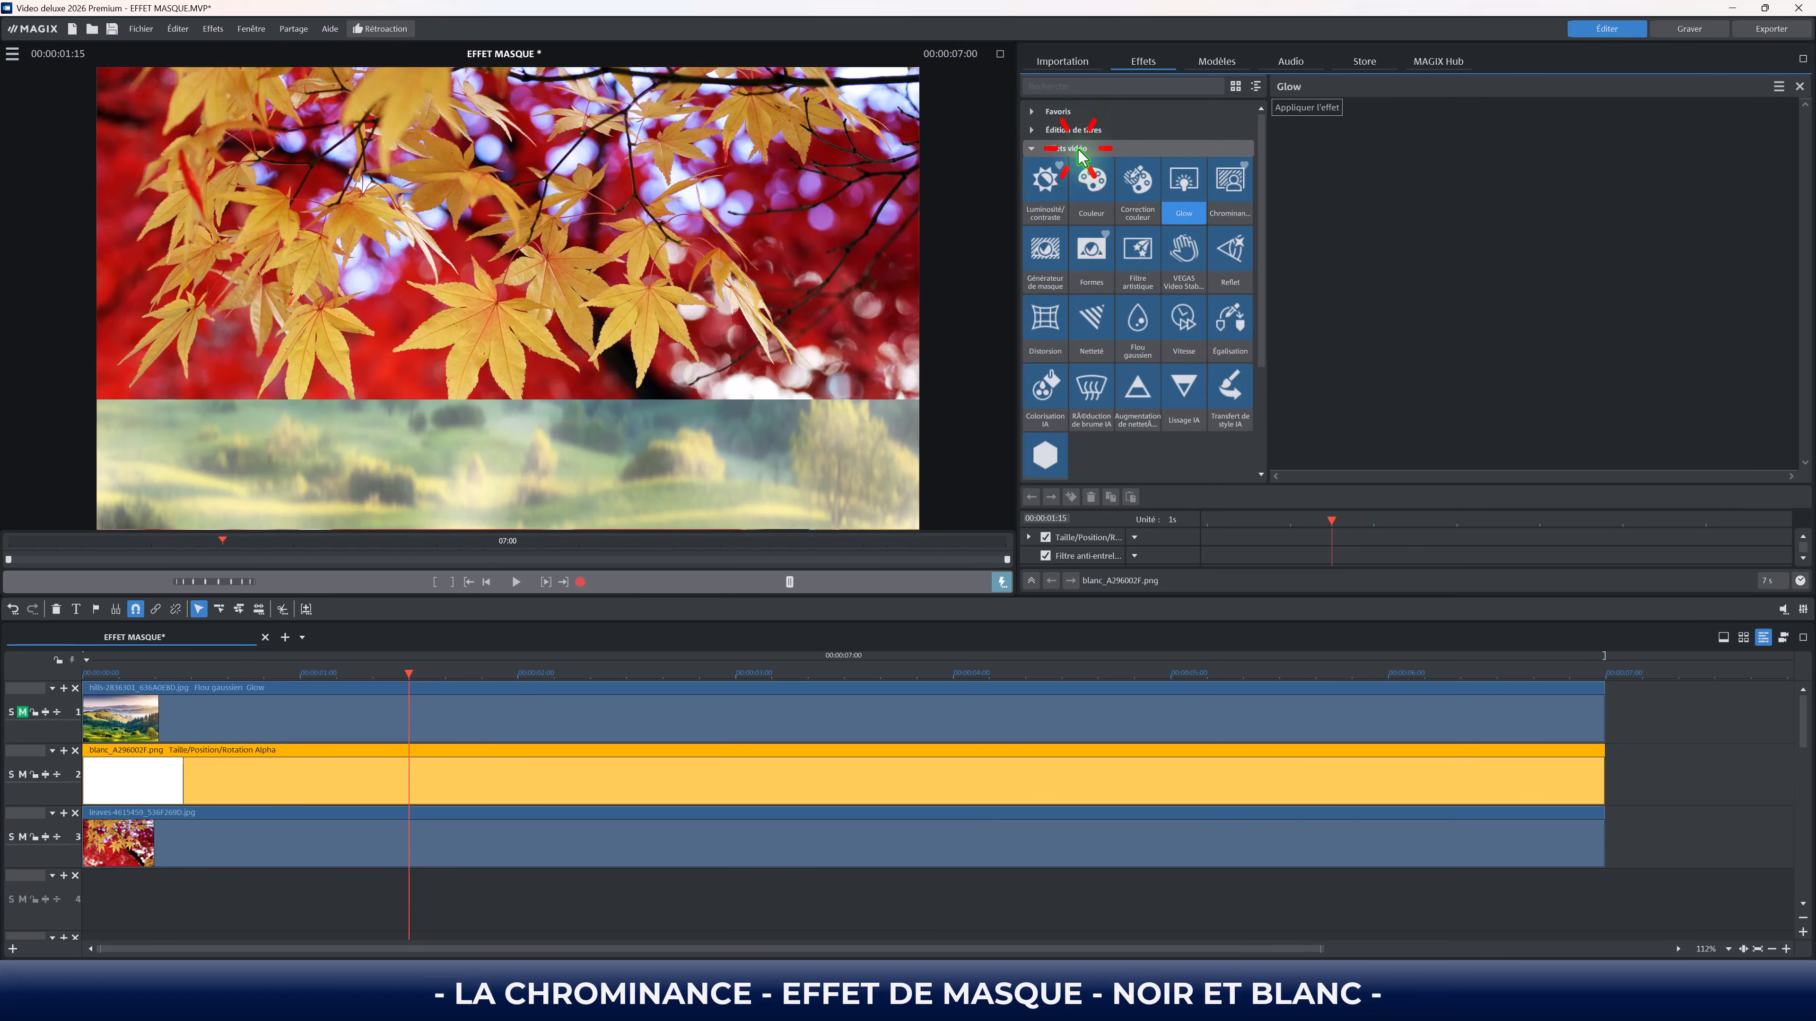
pyautogui.click(1096, 347)
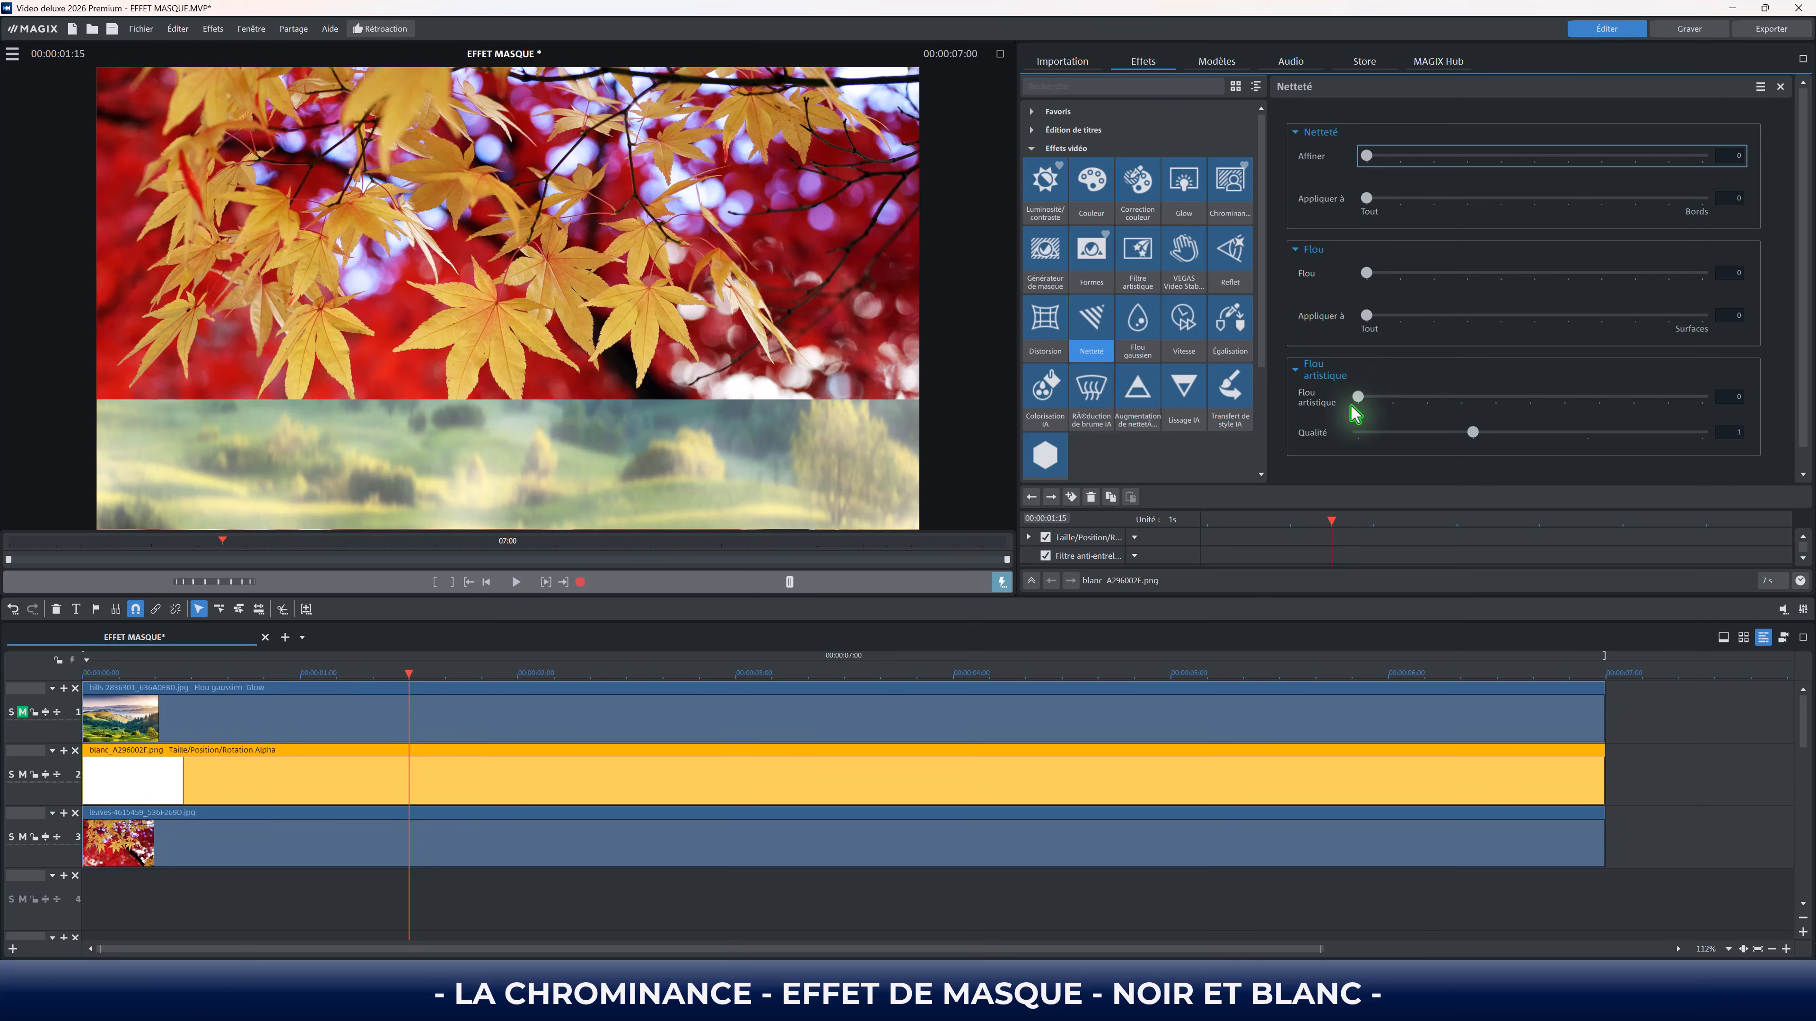
pyautogui.moveTo(1357, 398); pyautogui.dragTo(1544, 398)
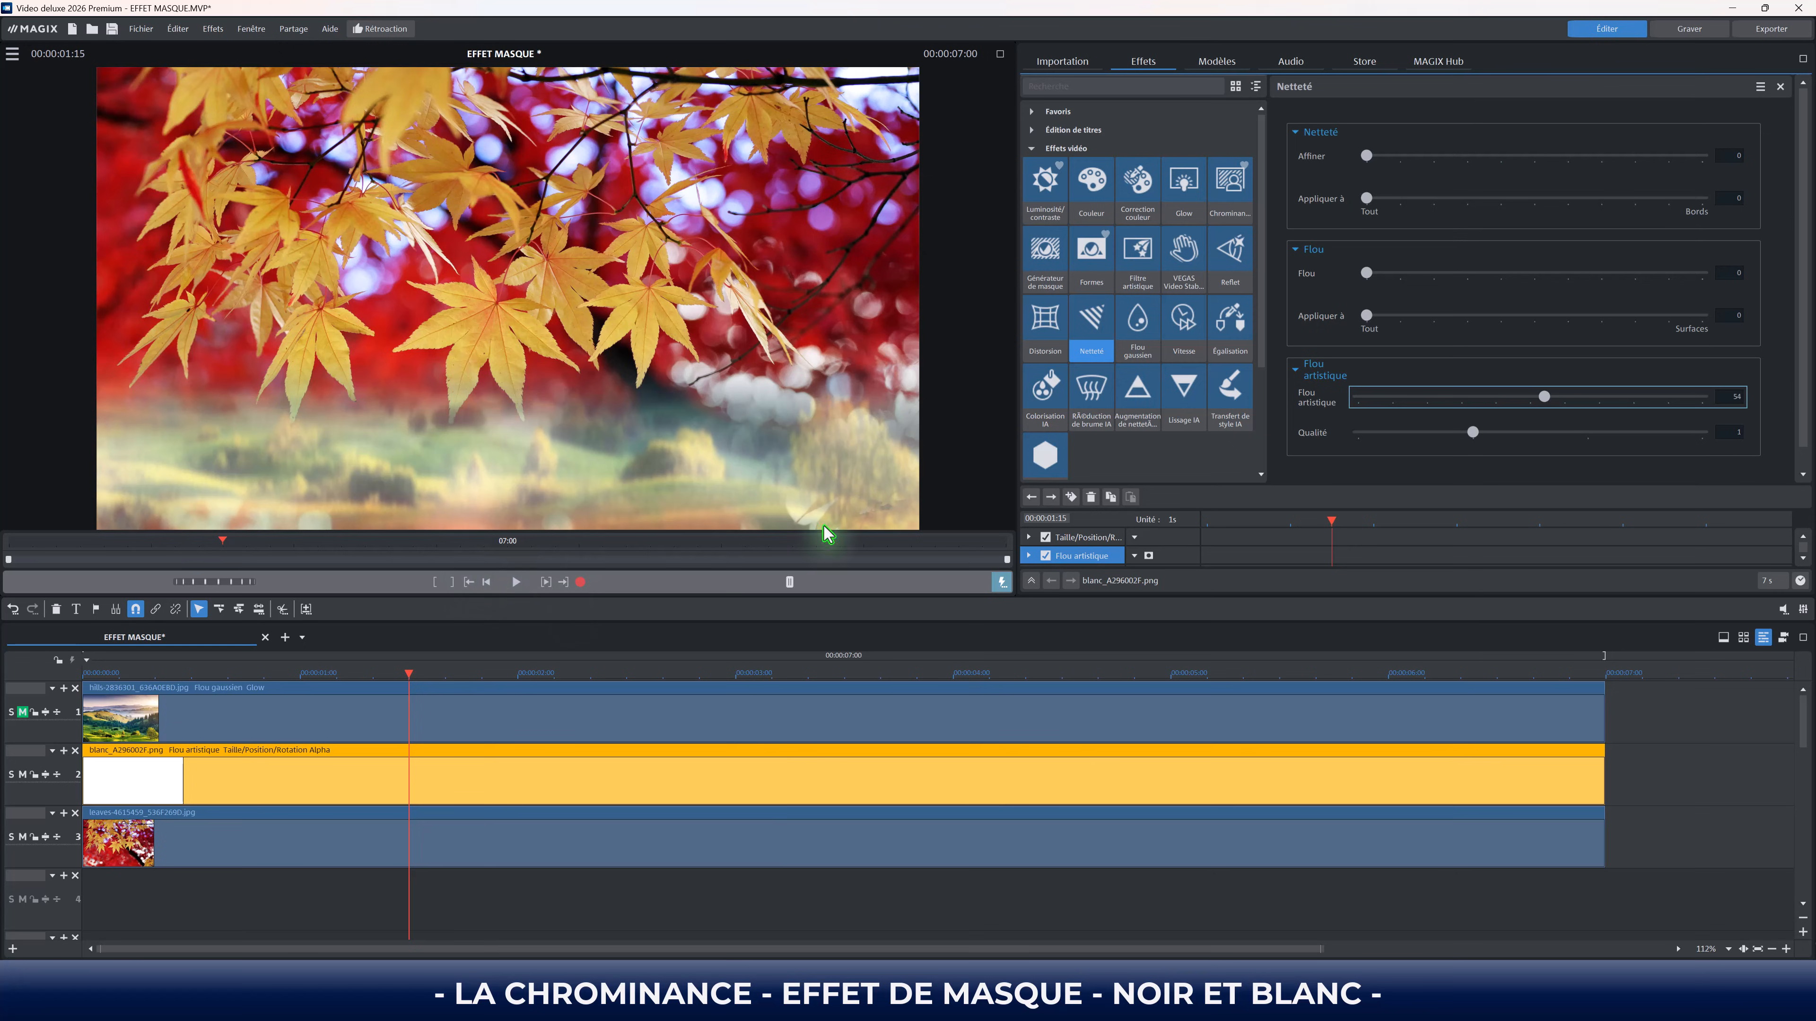
pyautogui.moveTo(1536, 400); pyautogui.dragTo(1374, 418)
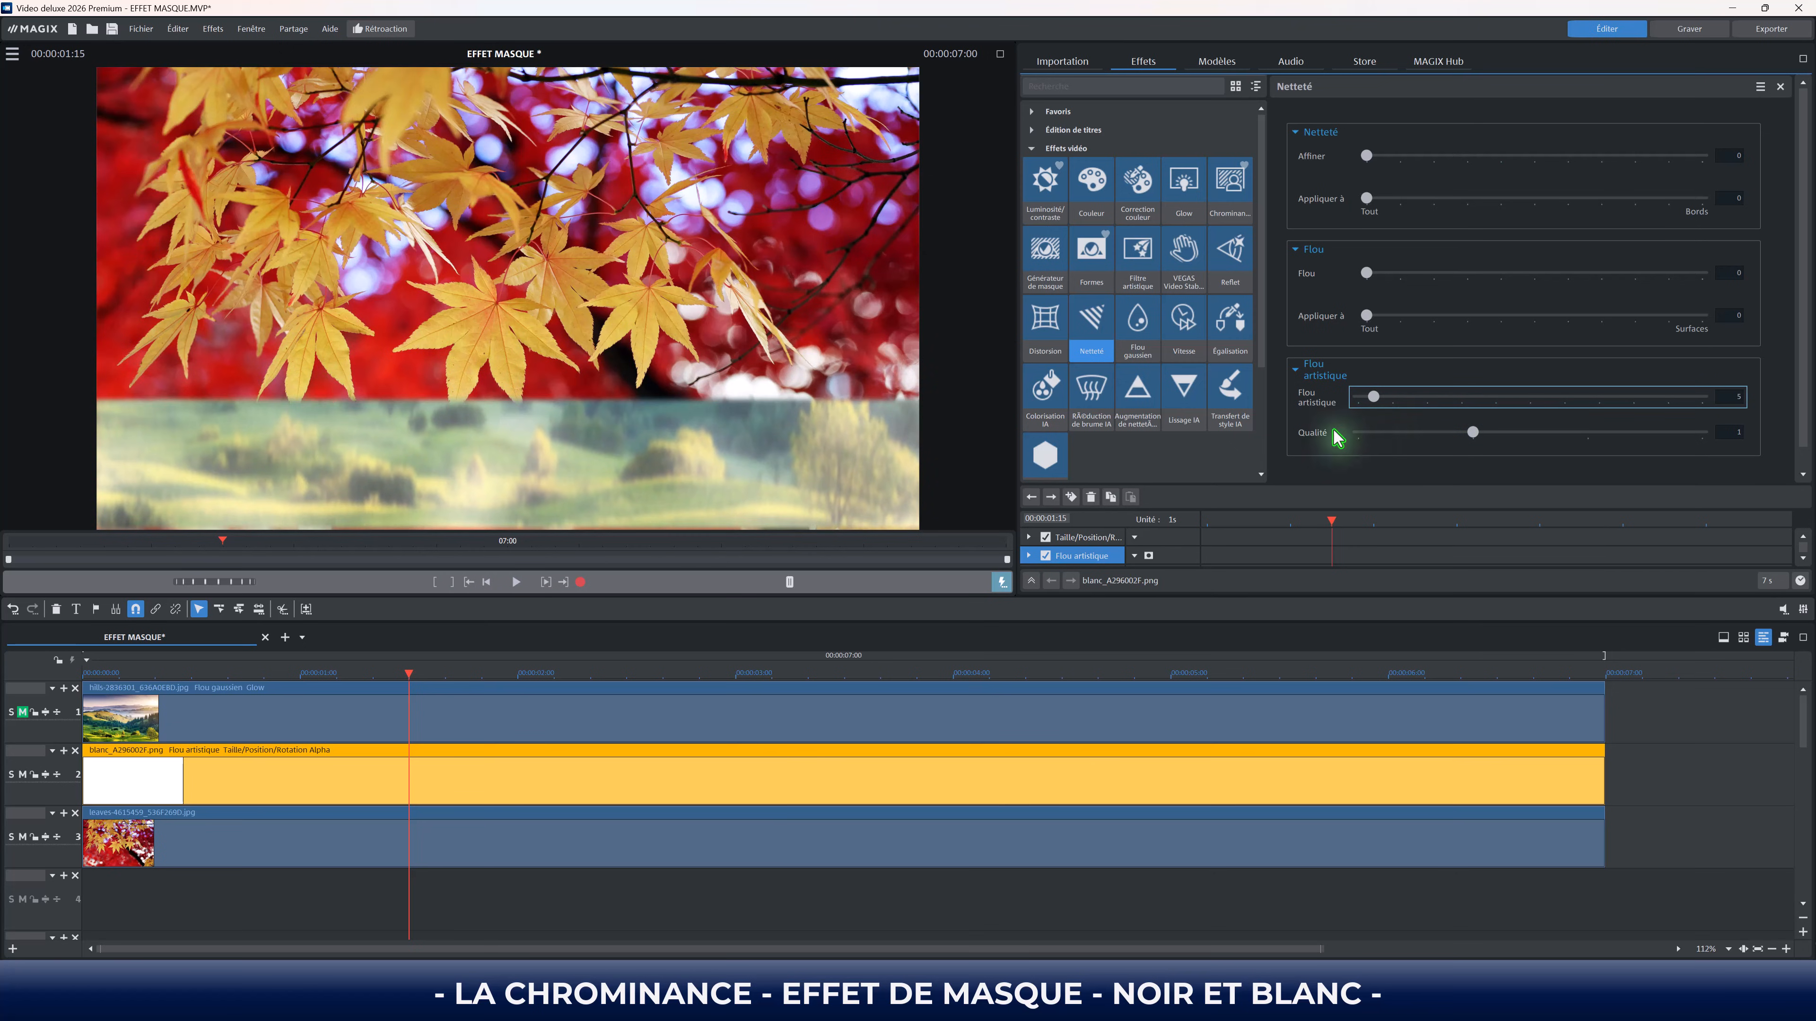
# Step: Open the Taille/Position/Rotation effect settings for the white clip on track 2
pyautogui.click(490, 781)
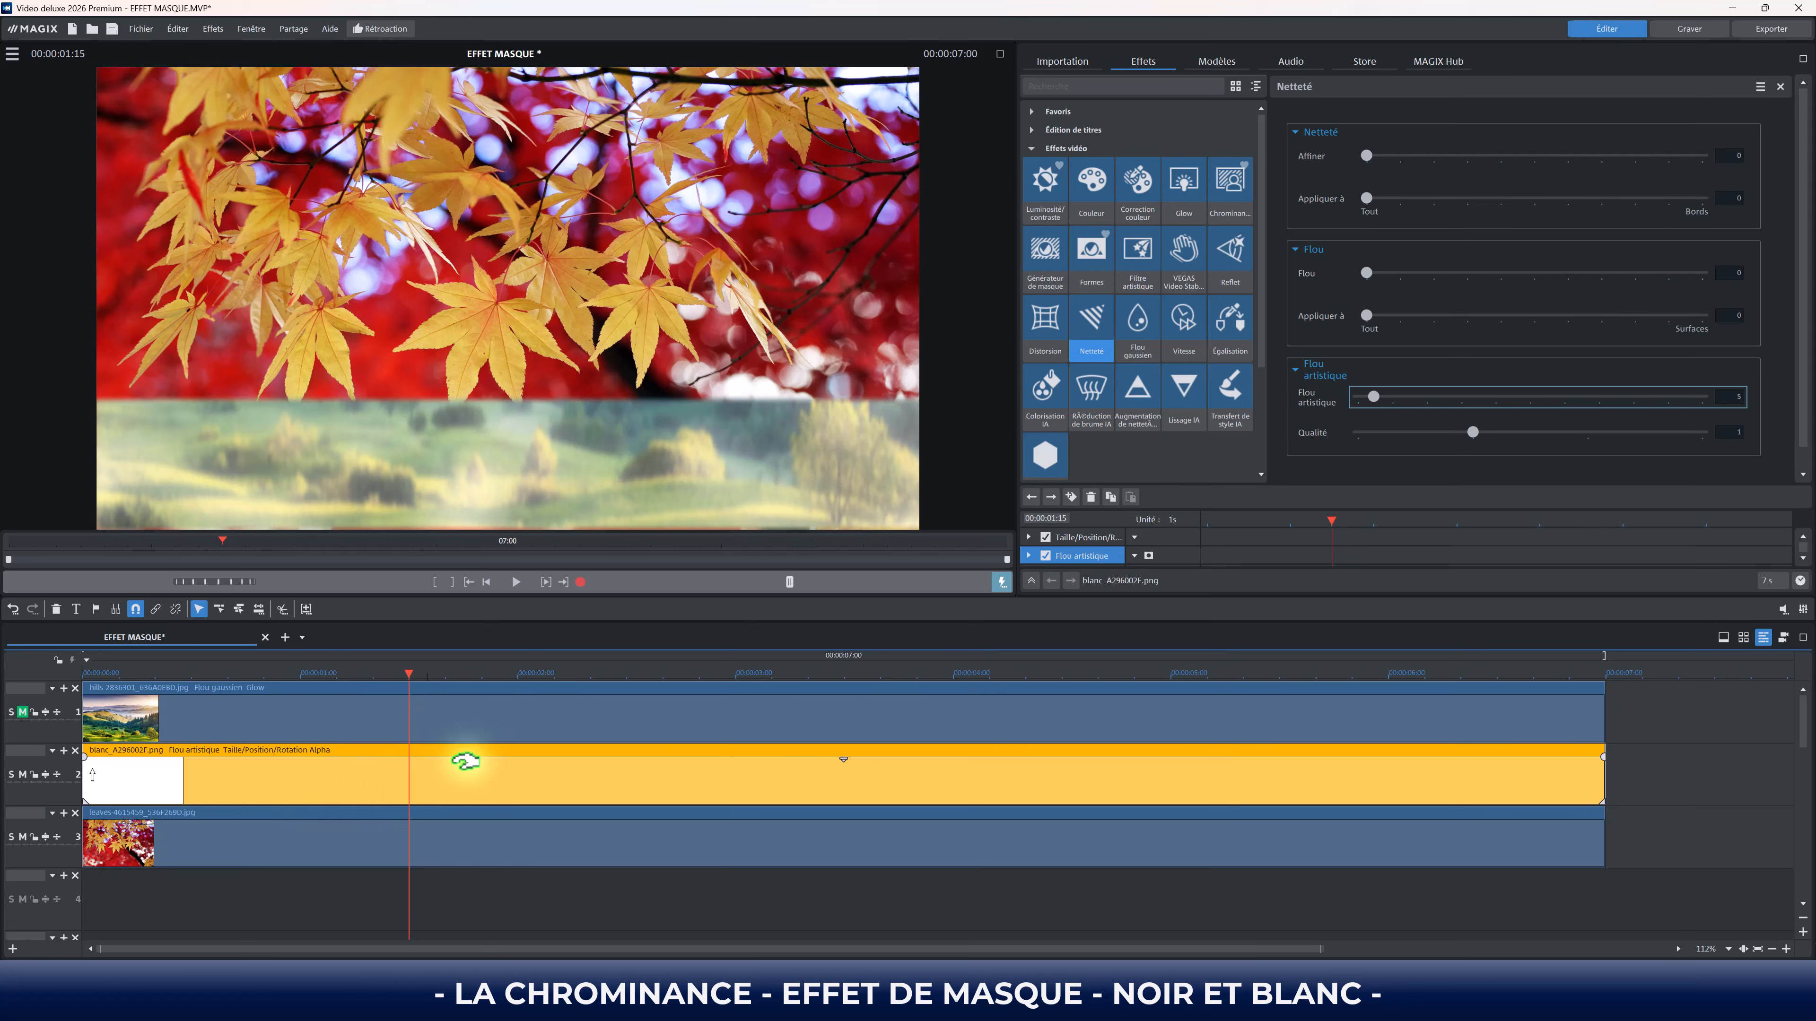
pyautogui.click(1066, 148)
pyautogui.click(1079, 167)
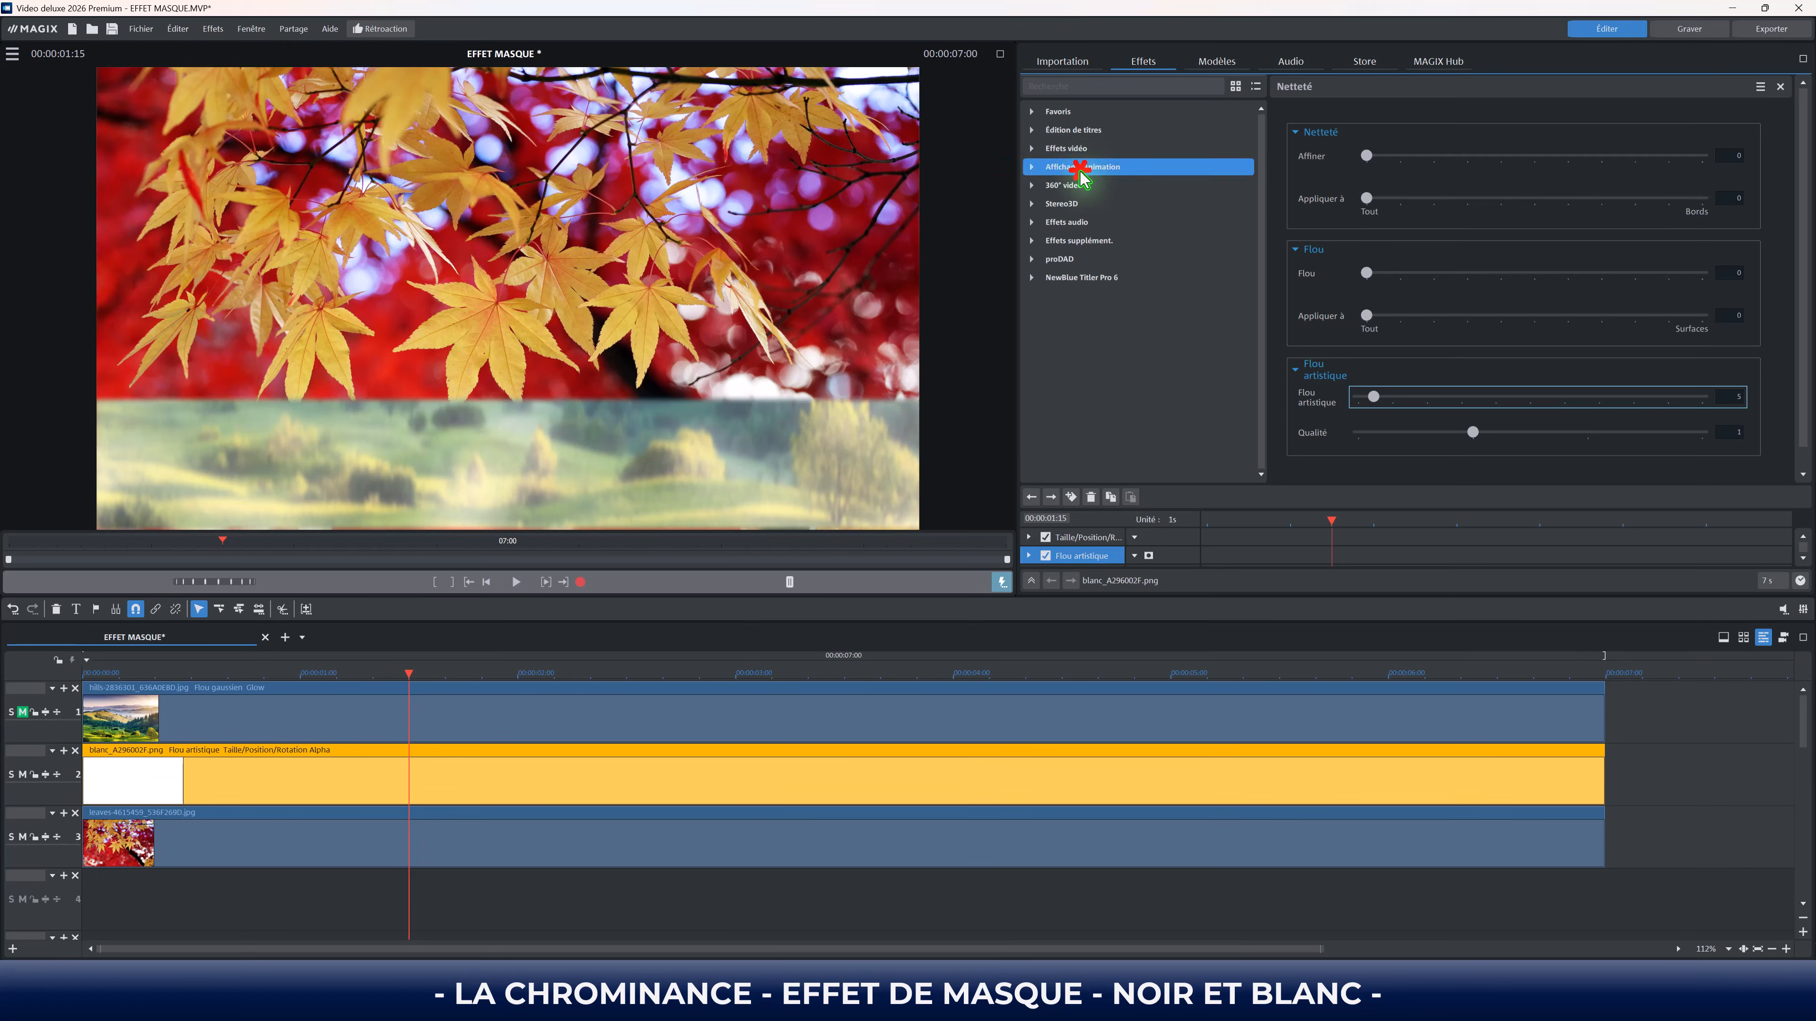
pyautogui.click(1068, 209)
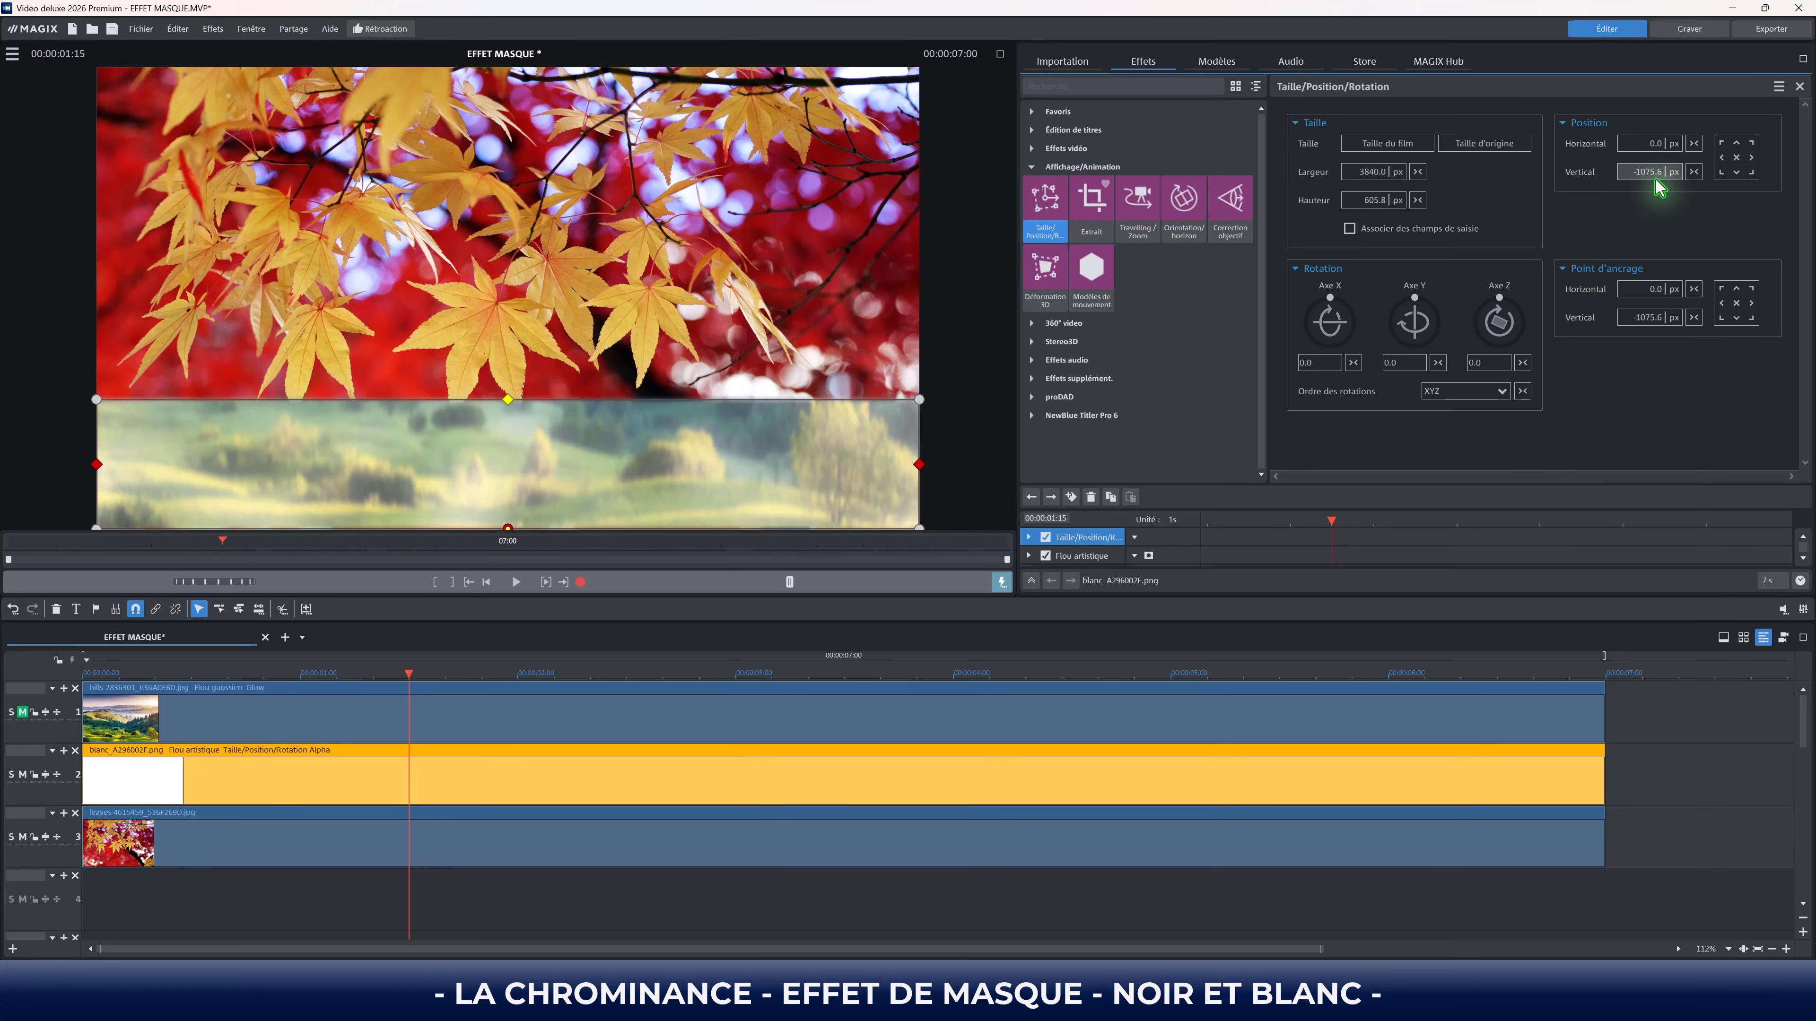
# Step: Try lowering the white clip to a vertical position of about -1106.9 px, and undo the move
pyautogui.moveTo(1656, 187); pyautogui.dragTo(1658, 215)
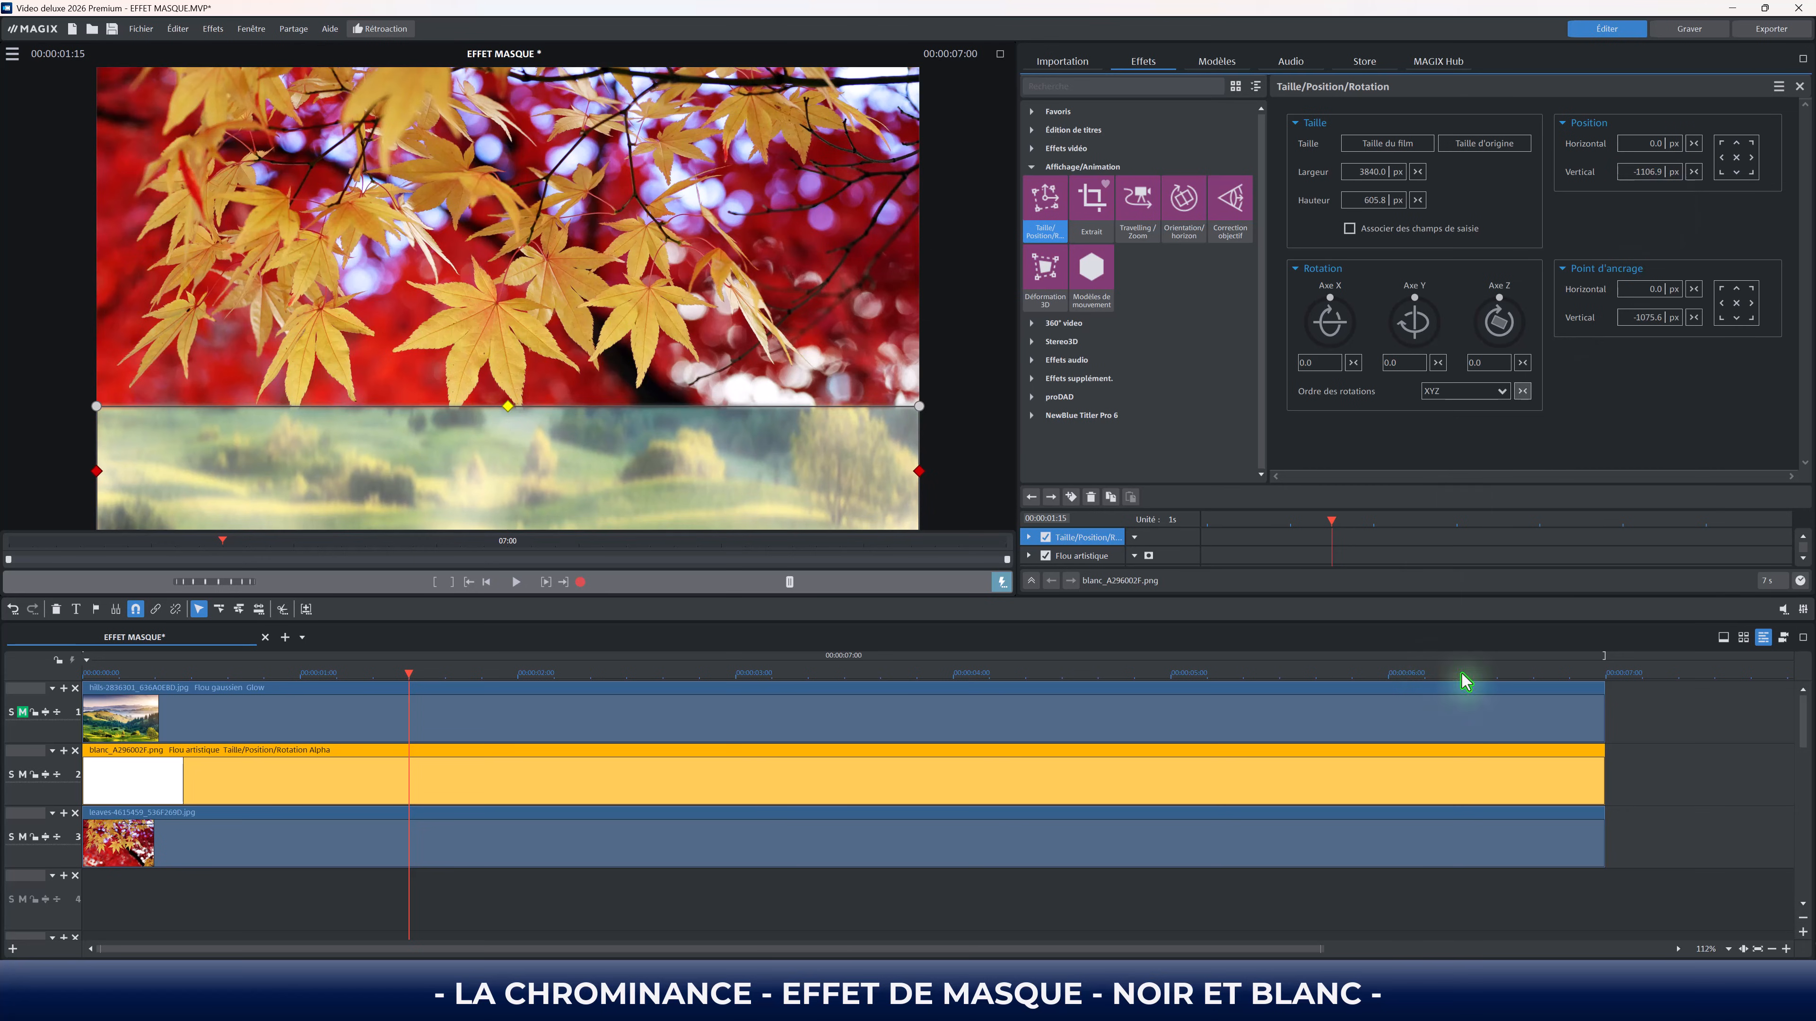
pyautogui.click(1700, 714)
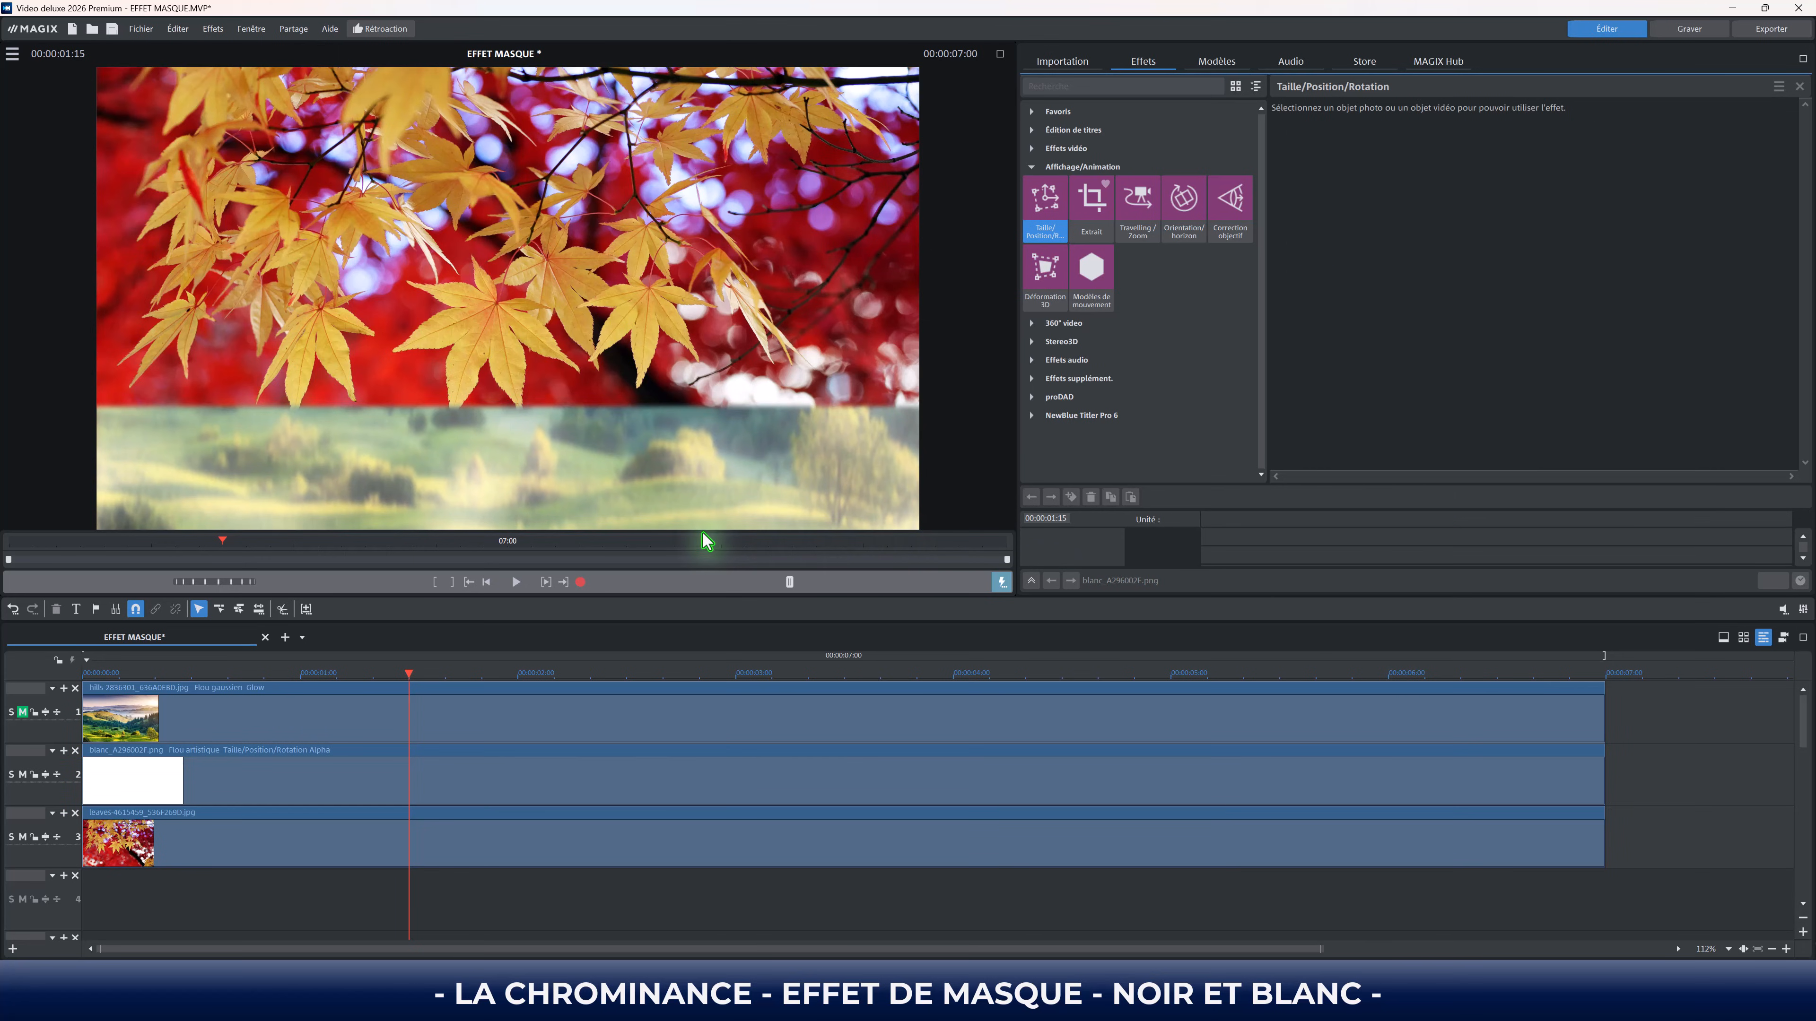
pyautogui.click(13, 609)
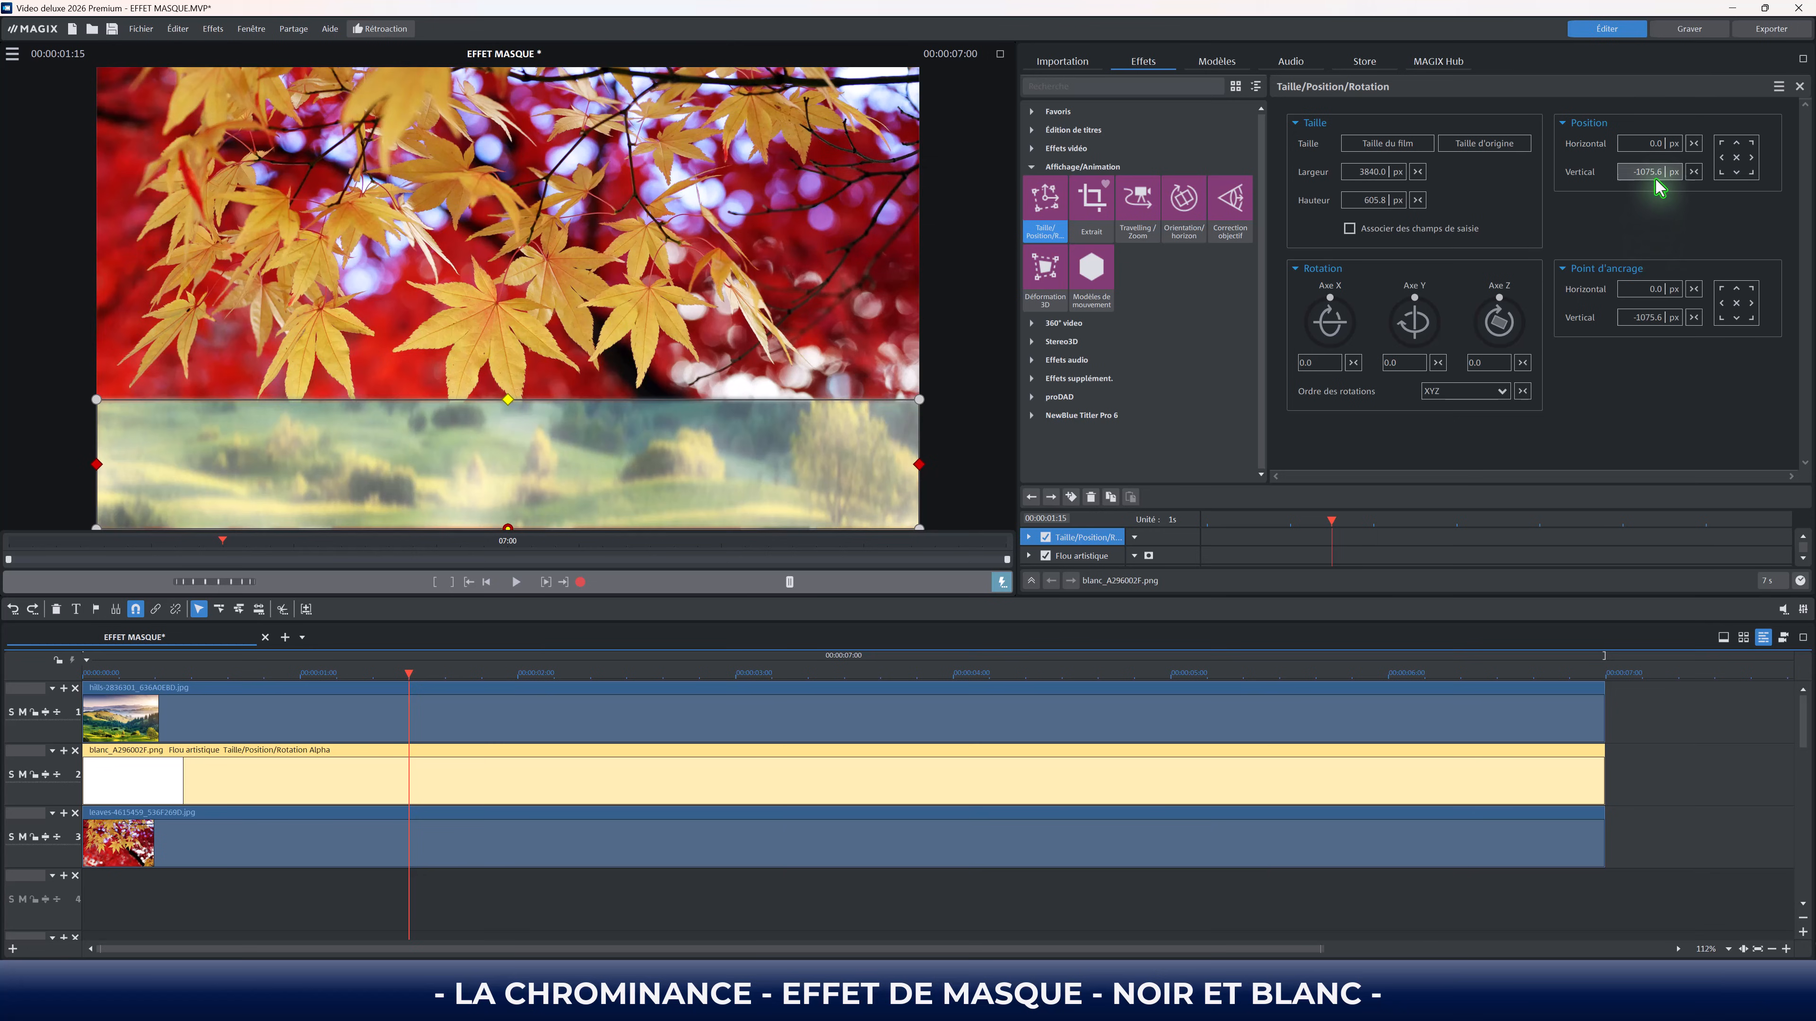
# Step: Set the white clip's vertical position to about -1120.9 px and enlarge it to about 3969.3 px wide and 696.4 px high
pyautogui.moveTo(1659, 187); pyautogui.dragTo(1664, 224)
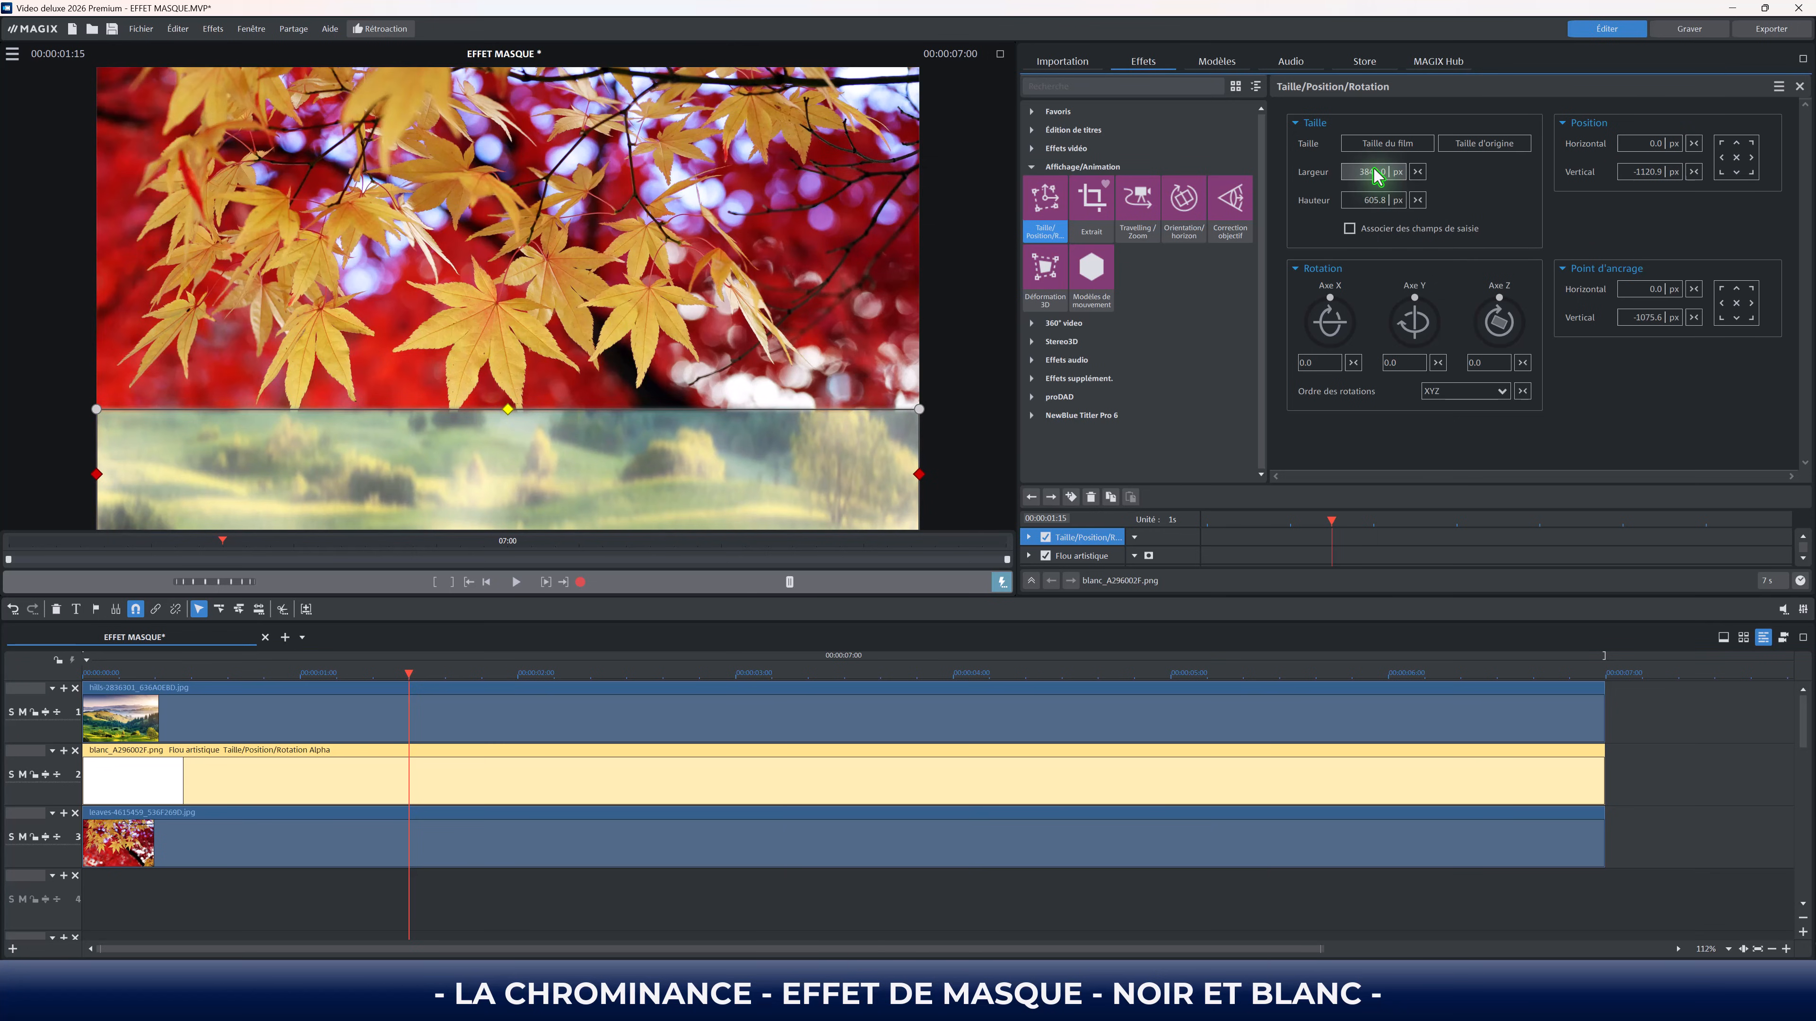
pyautogui.moveTo(1376, 176); pyautogui.dragTo(1380, 97)
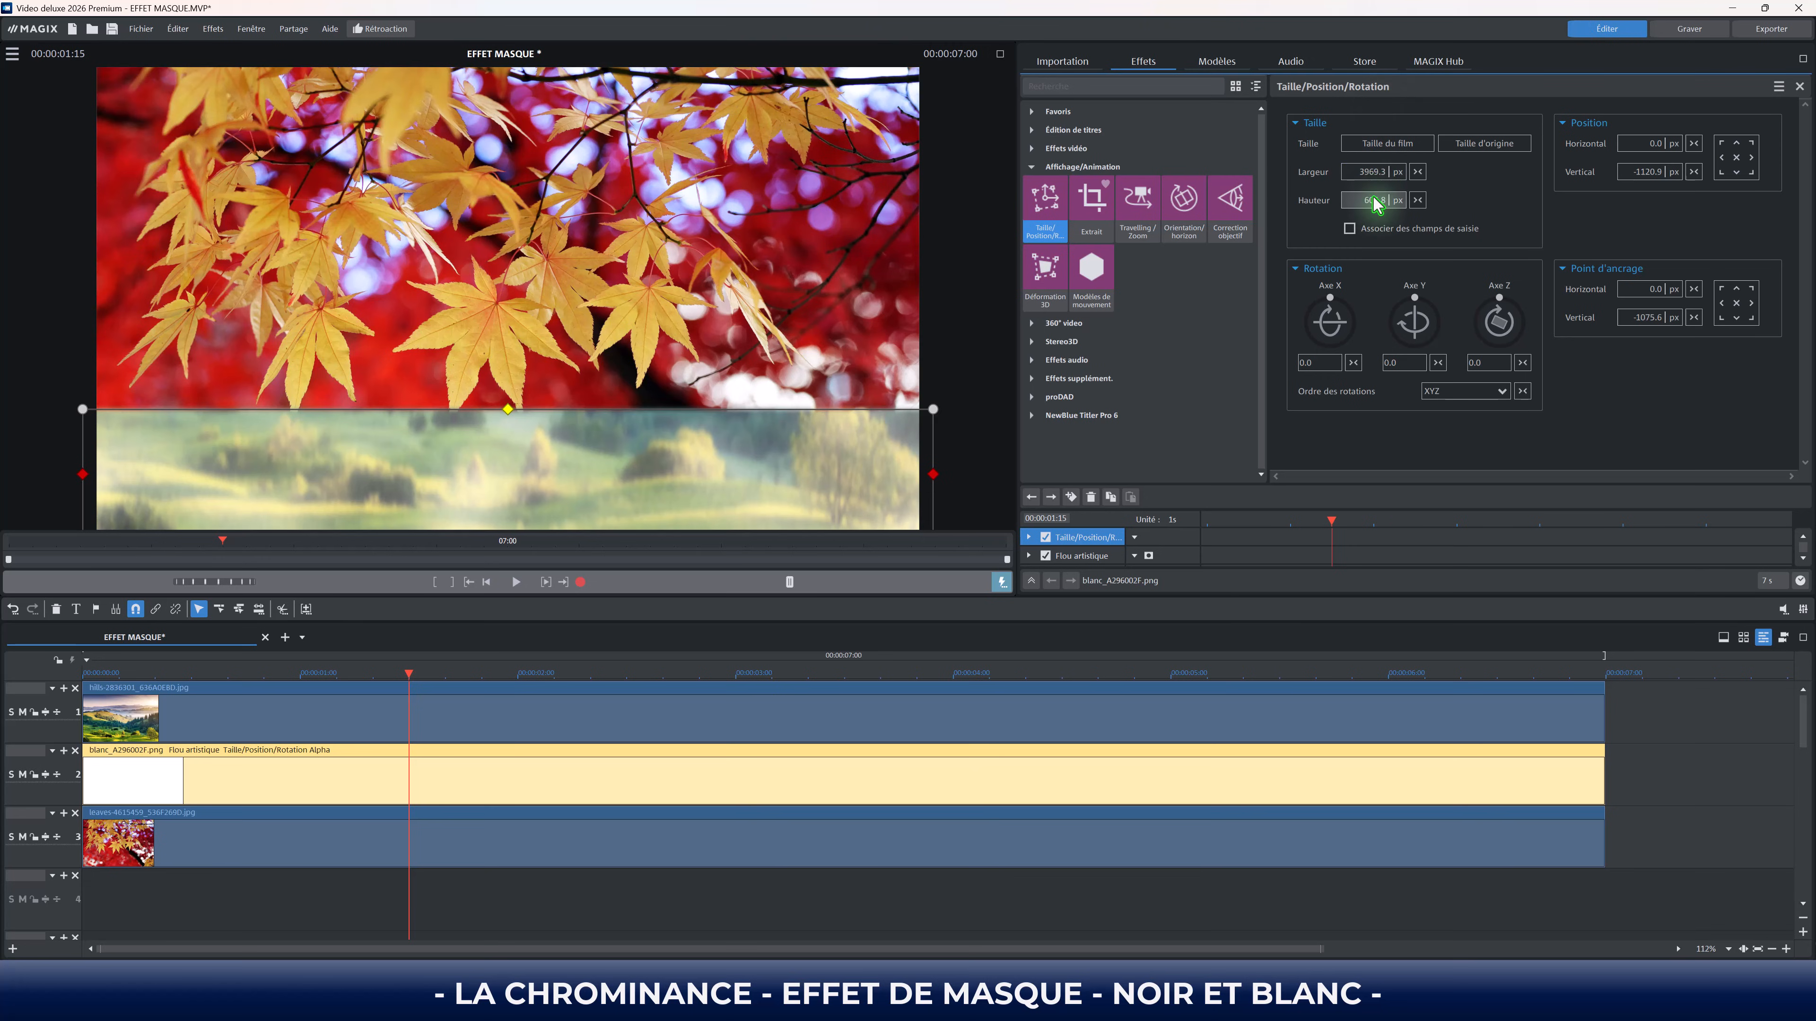
pyautogui.moveTo(1376, 204); pyautogui.dragTo(1362, 139)
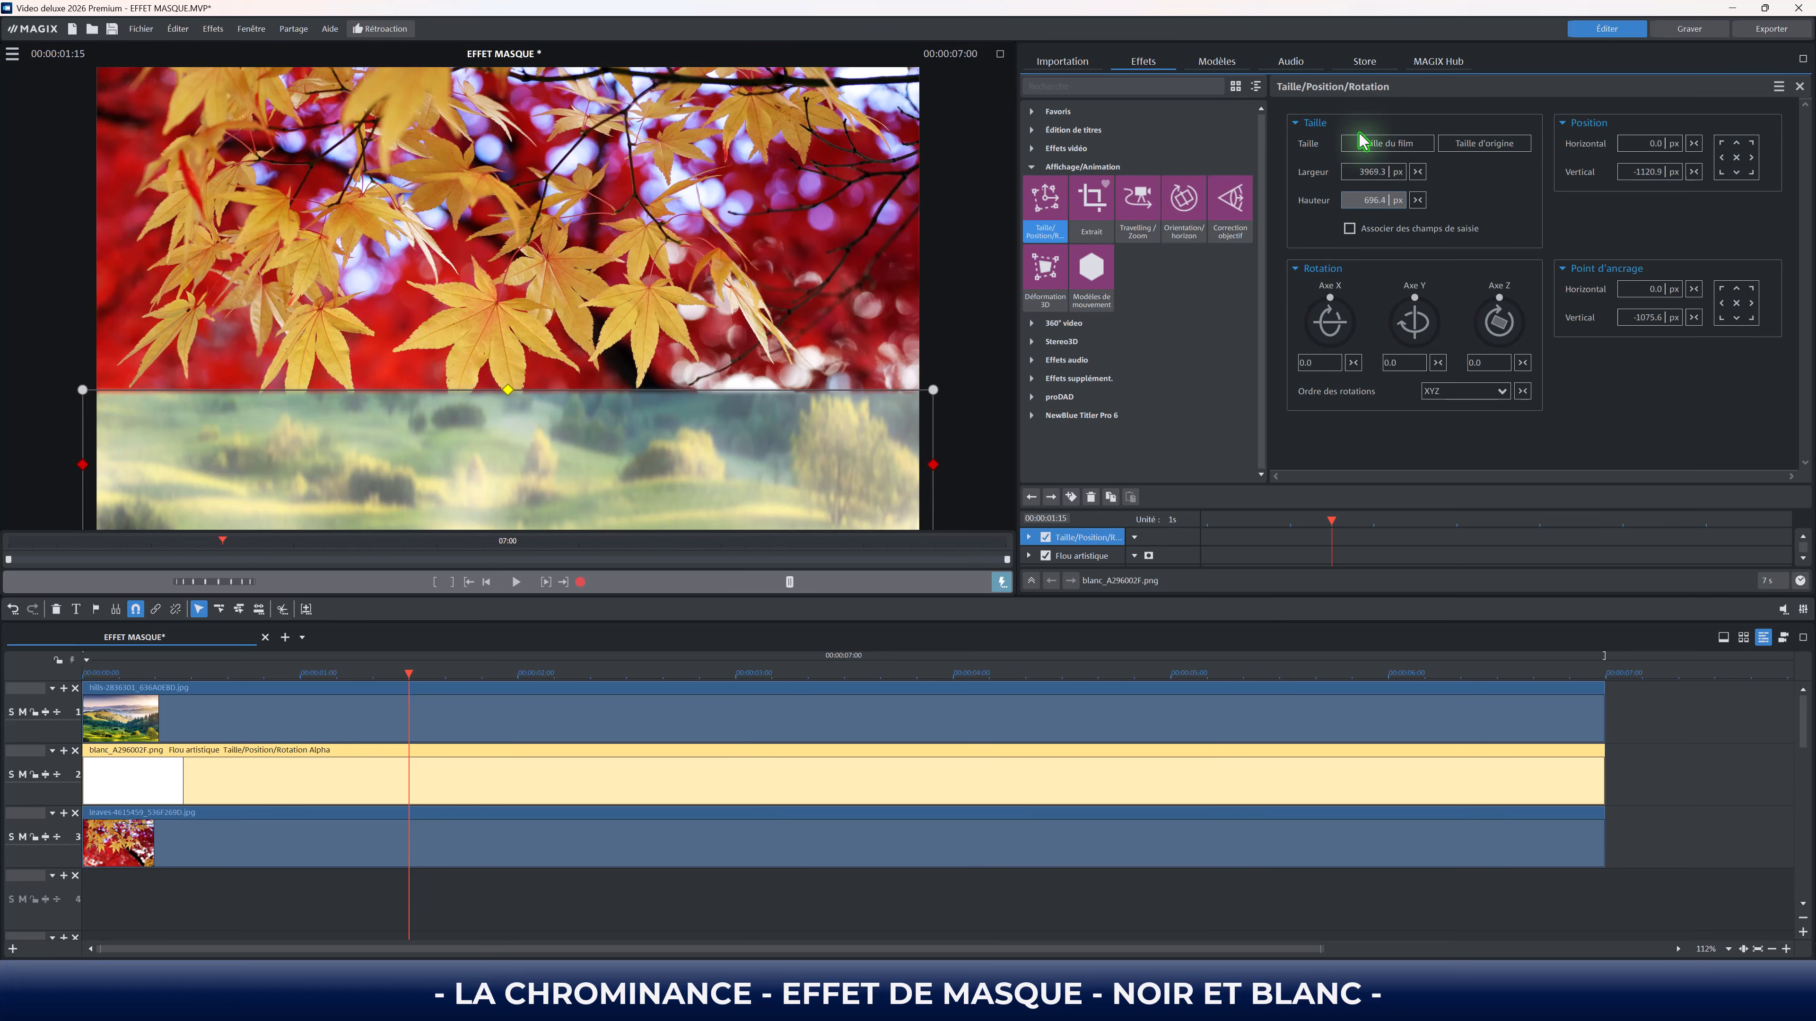
# Step: Cool the colour temperature of the hills photo on track 1 towards blue and raise its saturation to 74
pyautogui.click(1707, 798)
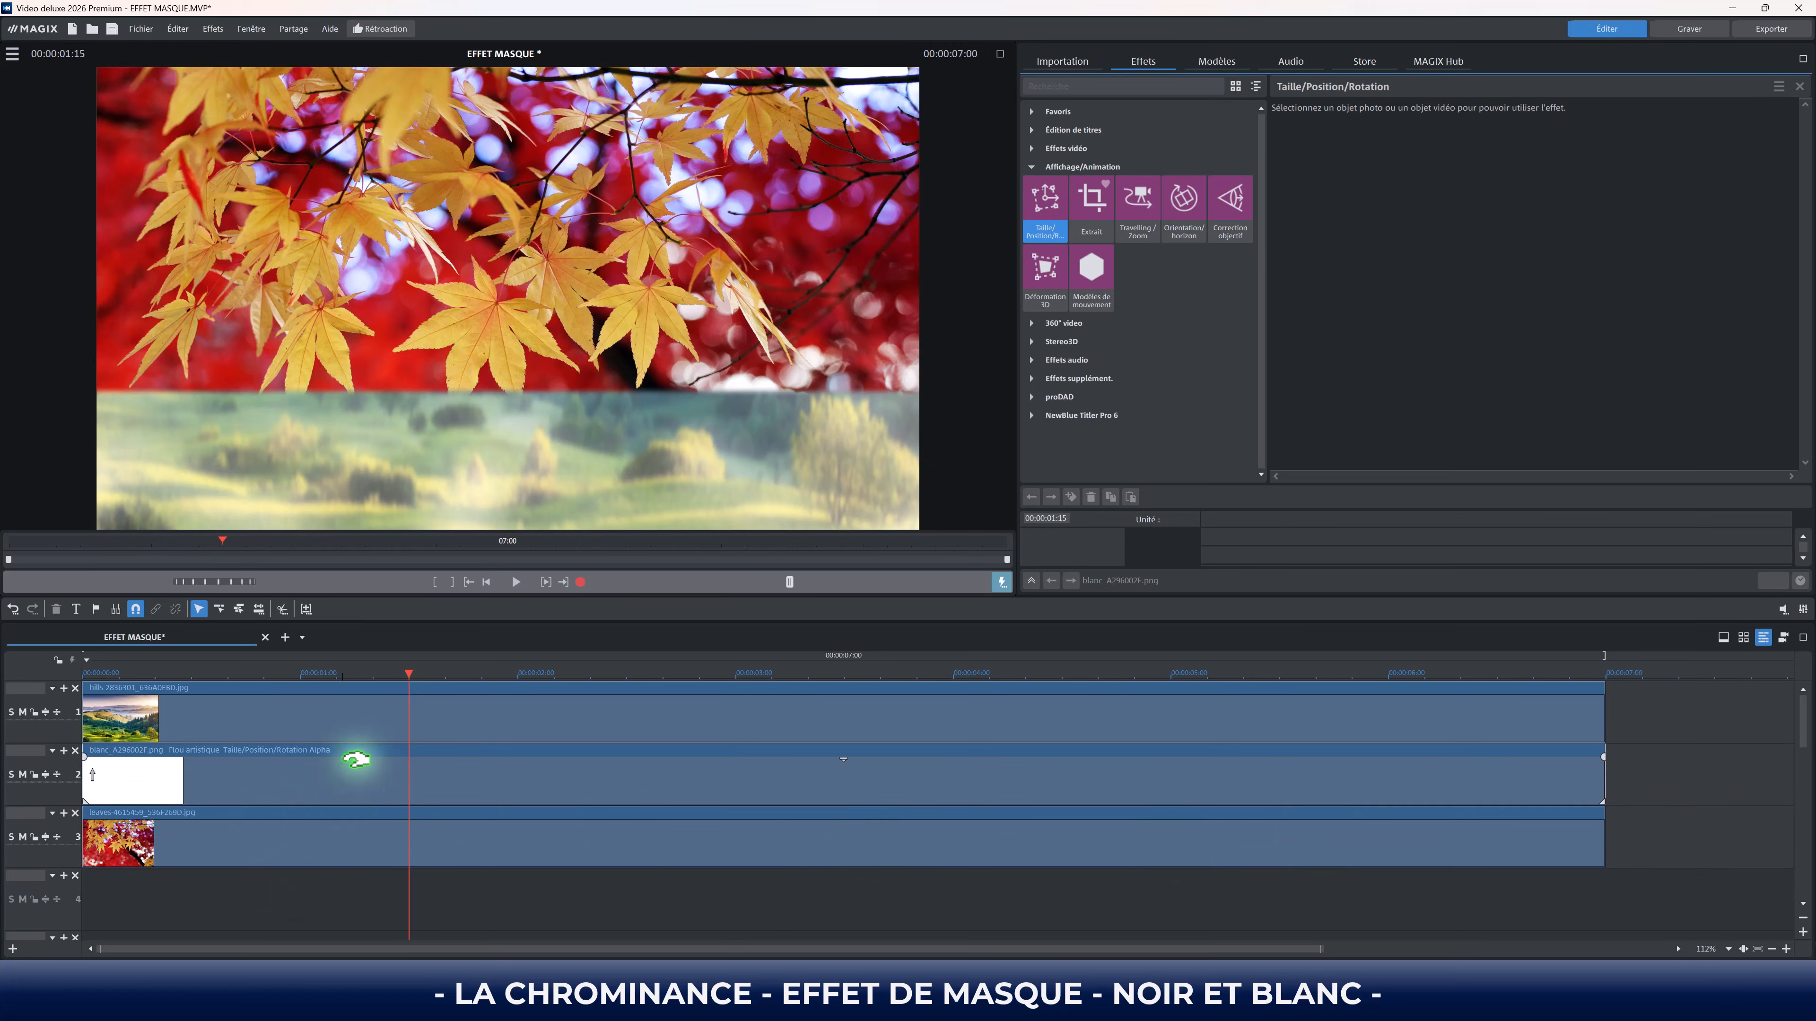
pyautogui.click(366, 729)
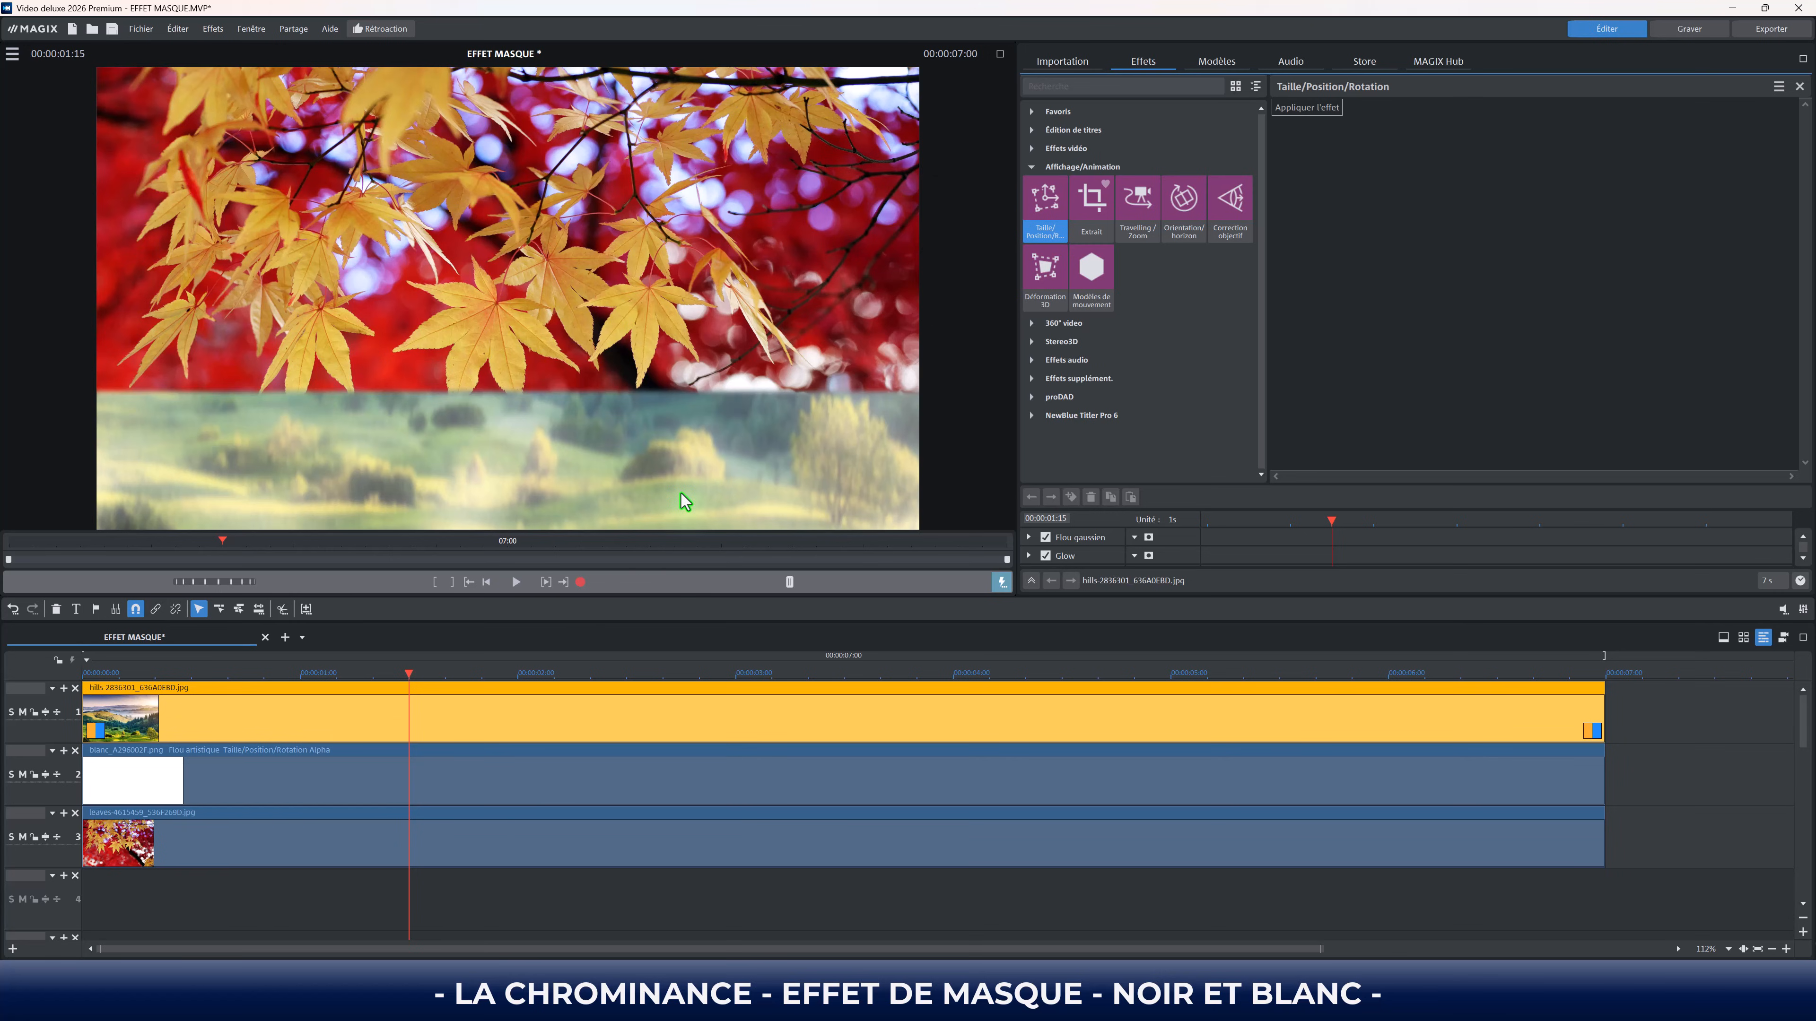
pyautogui.click(1065, 148)
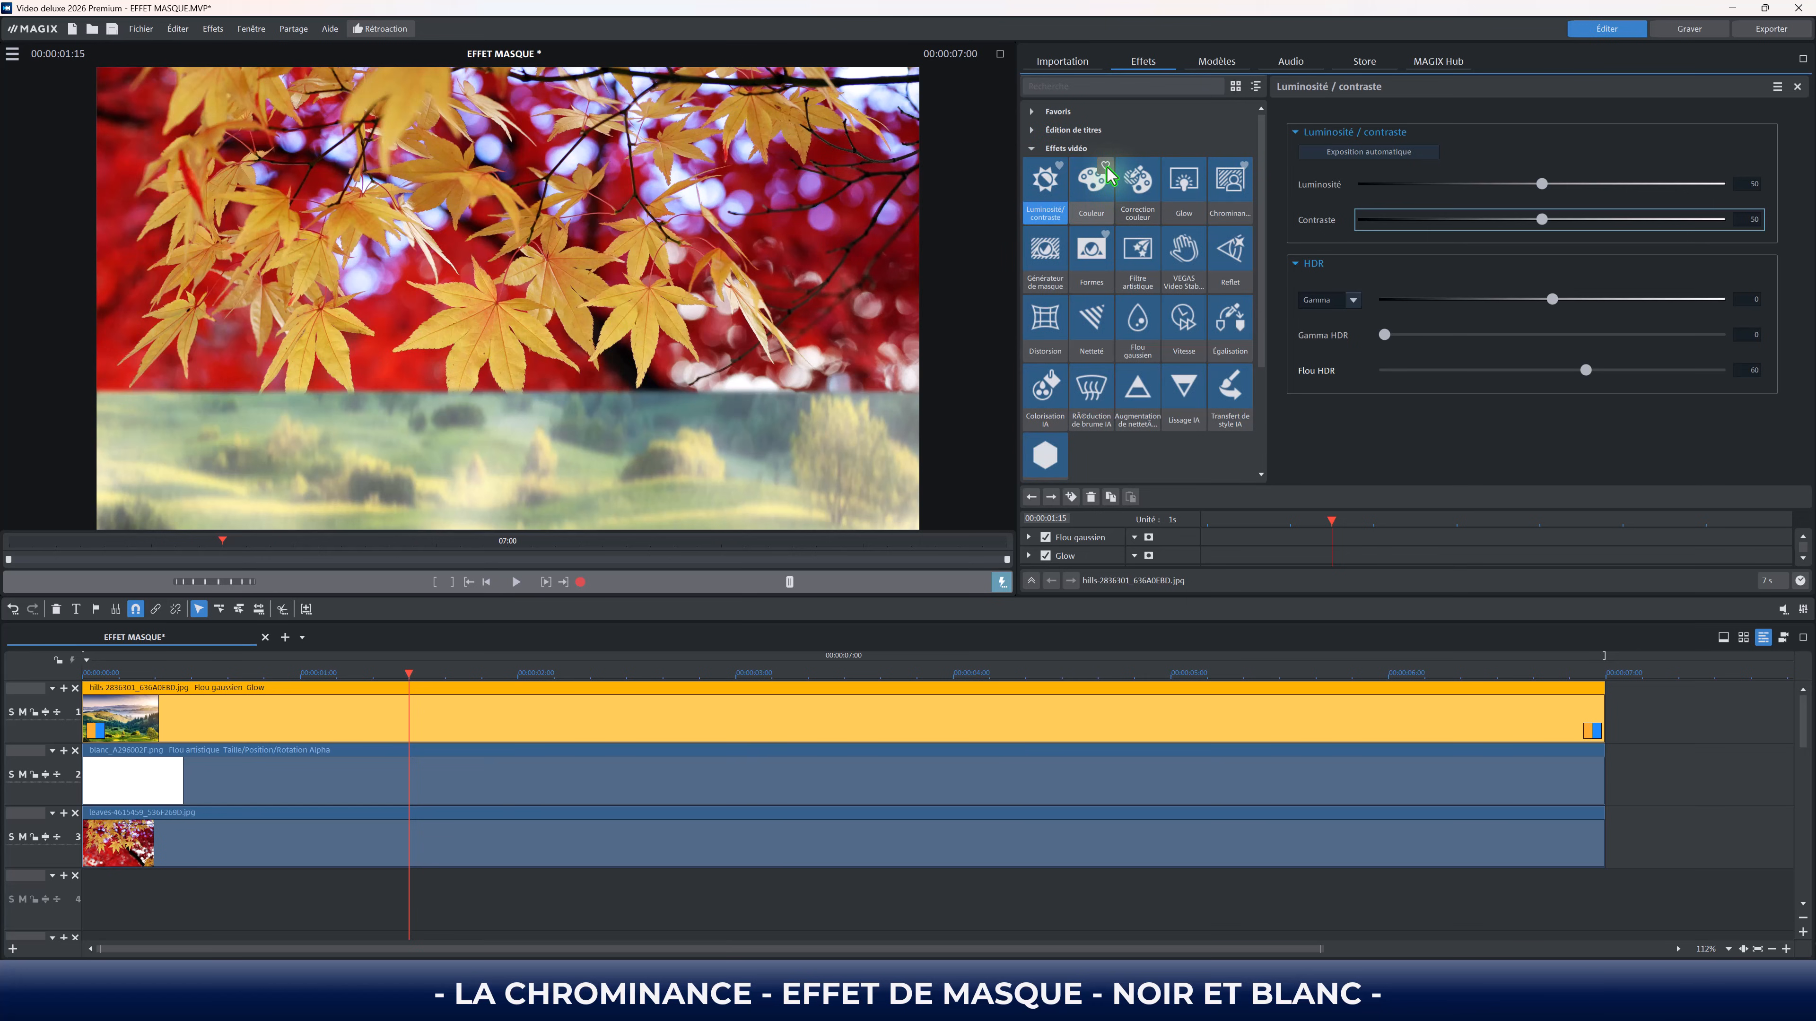
pyautogui.click(1105, 212)
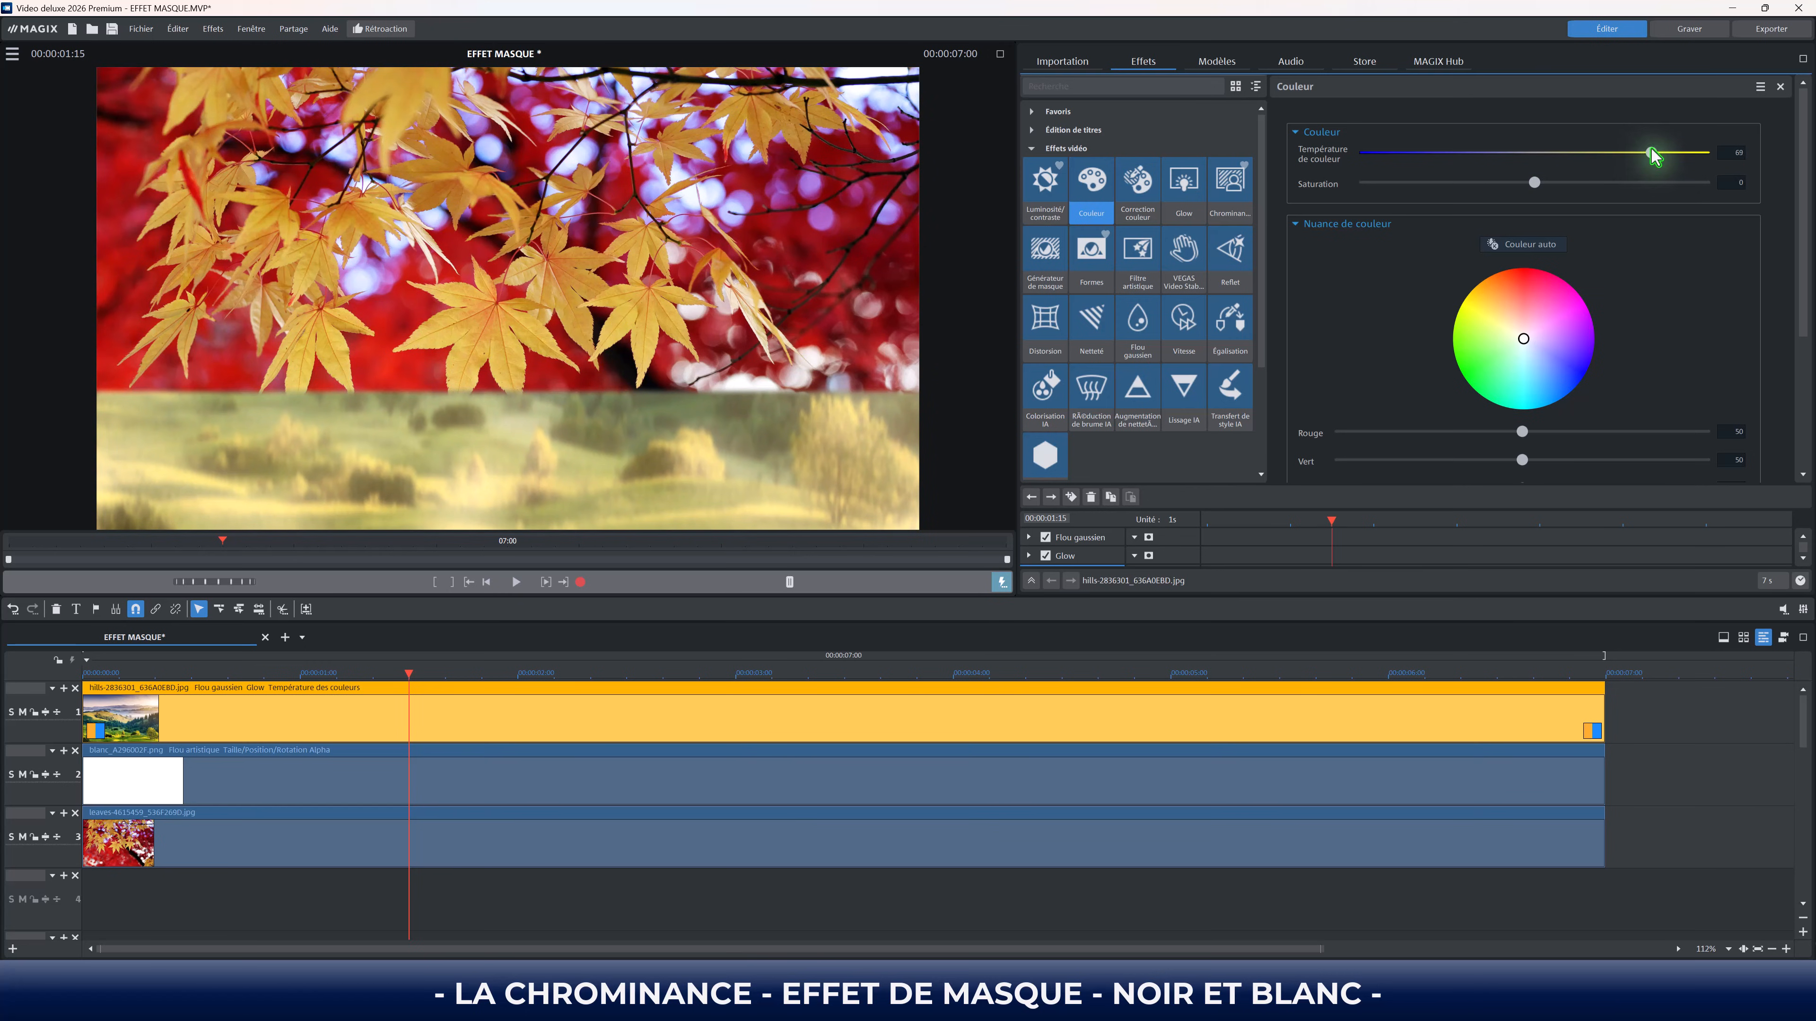
pyautogui.moveTo(1654, 155); pyautogui.dragTo(1481, 155)
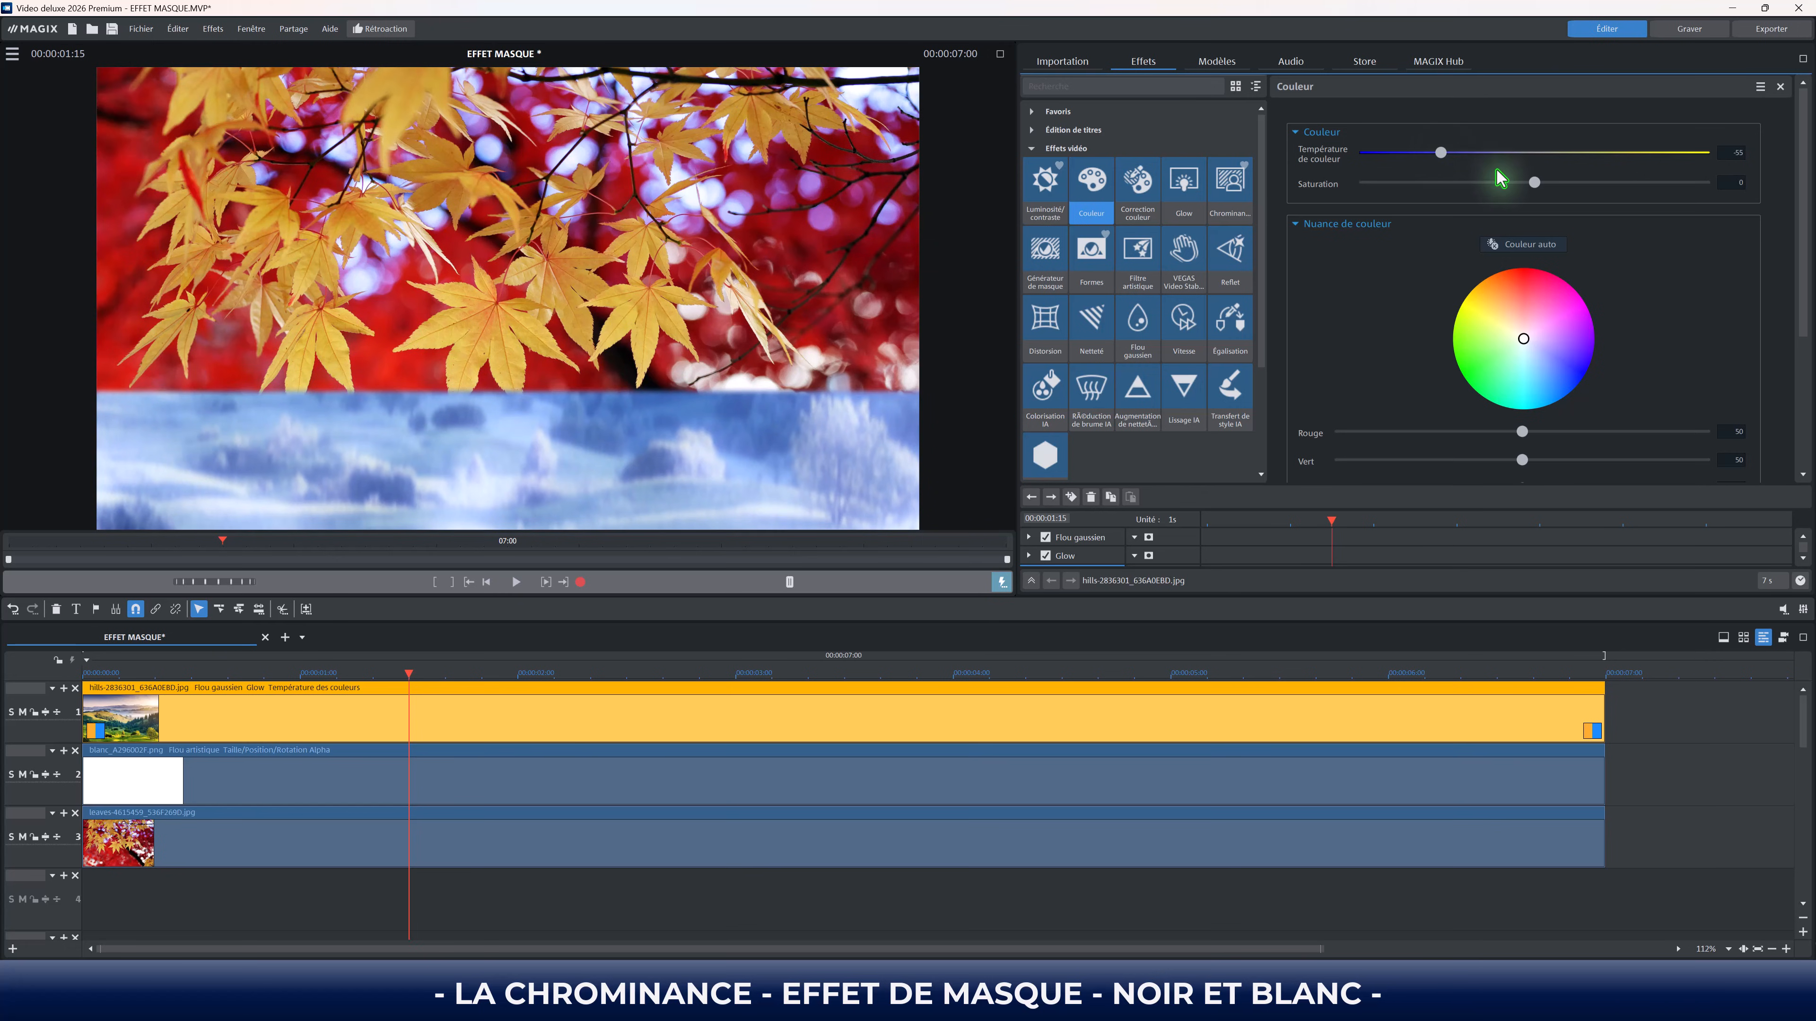
pyautogui.moveTo(1534, 182); pyautogui.dragTo(1670, 184)
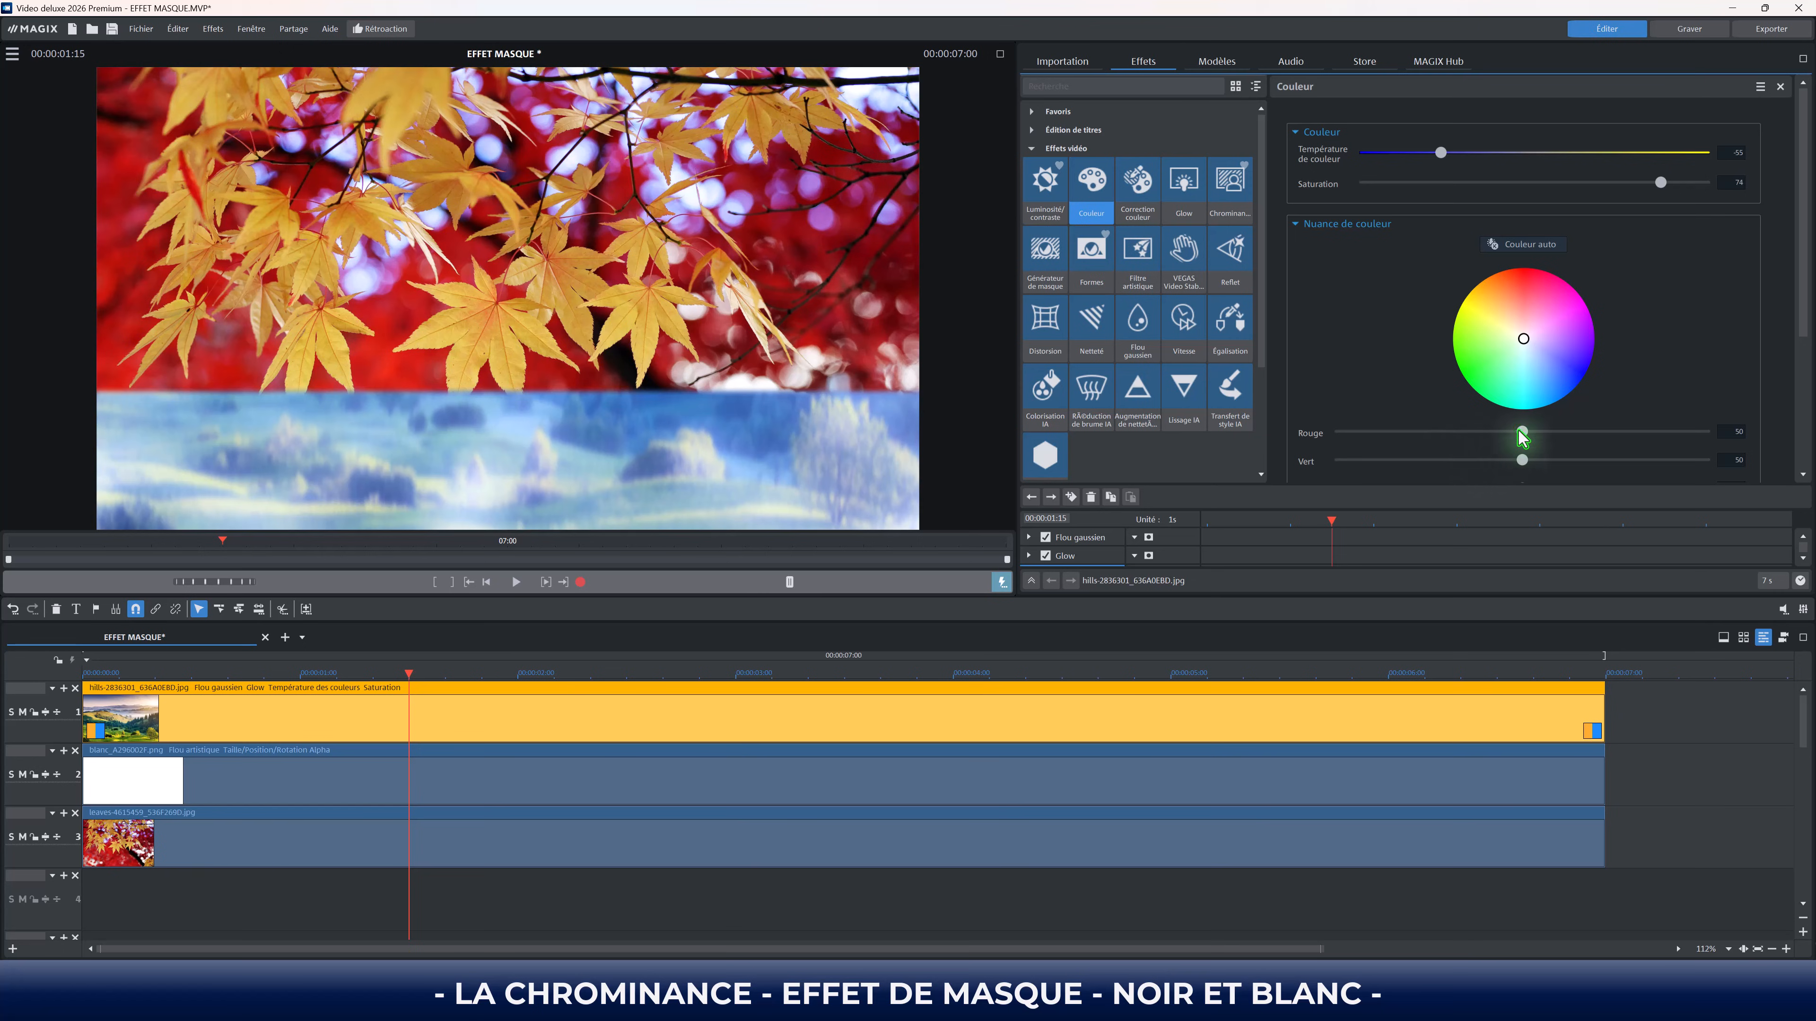
# Step: Shift the hills photo's tint towards blue on the Nuance de couleur wheel
pyautogui.scroll(-1, 1803, 317)
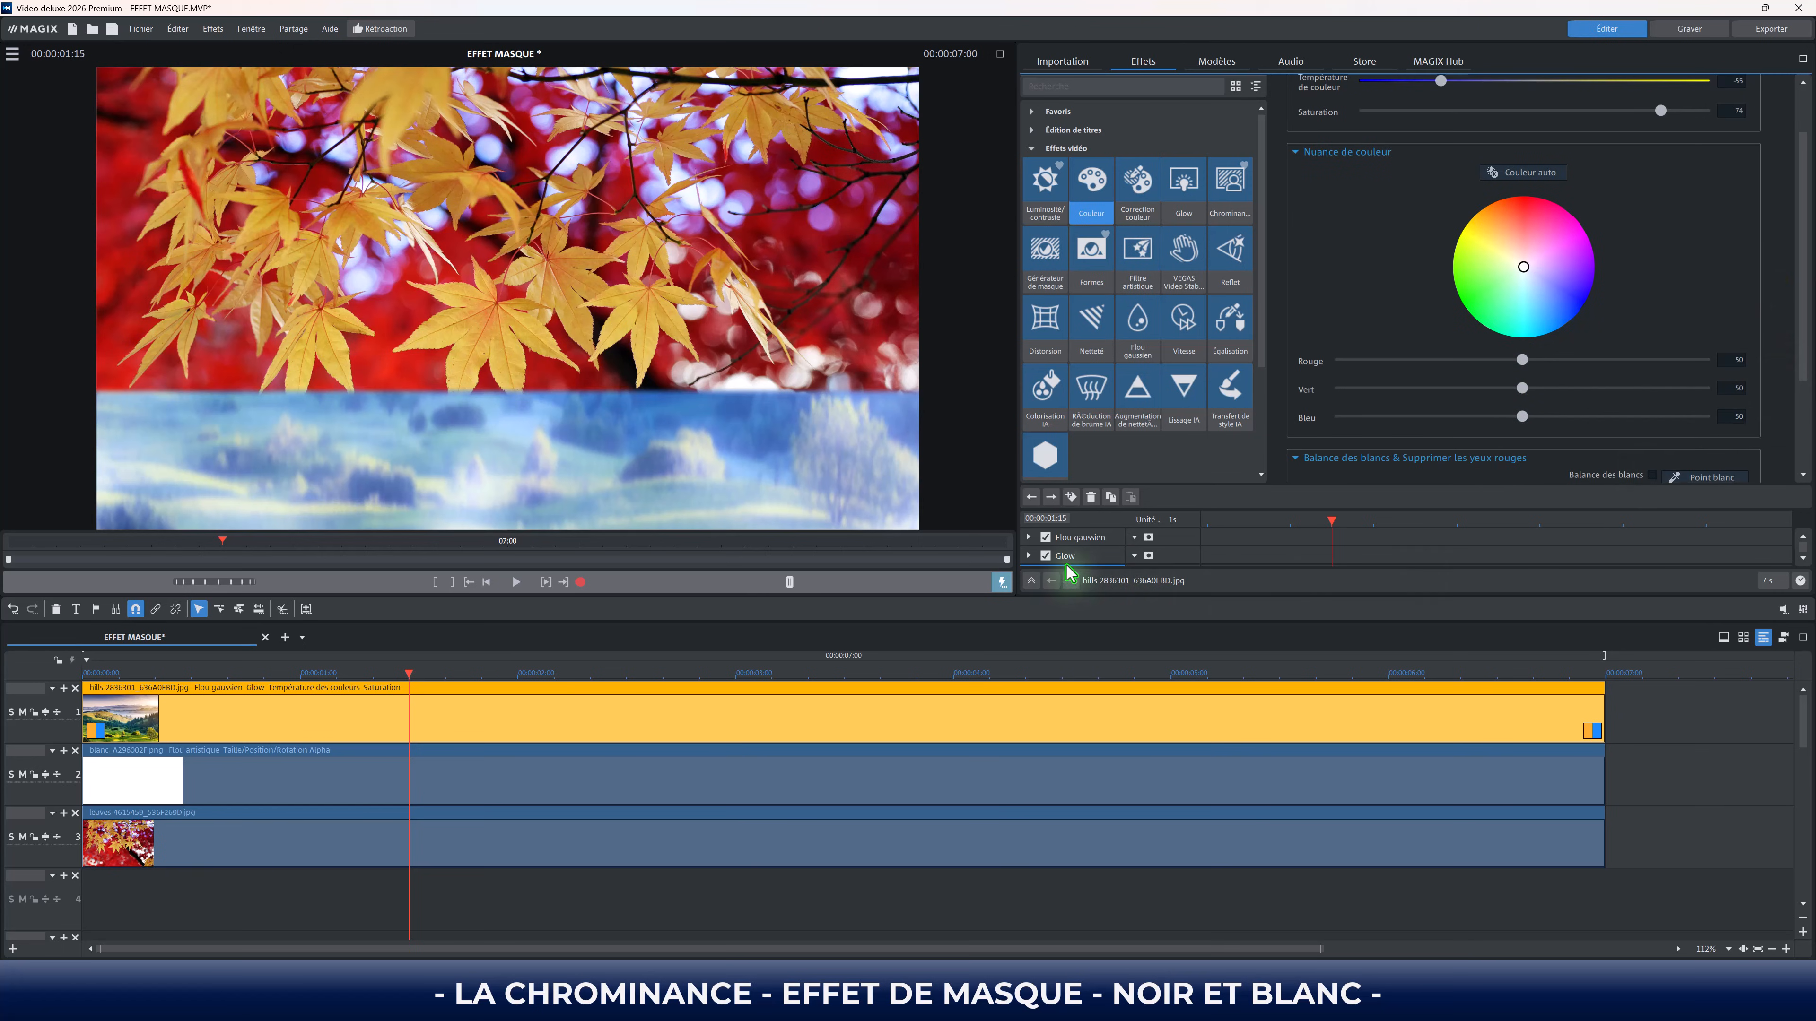
pyautogui.click(1032, 581)
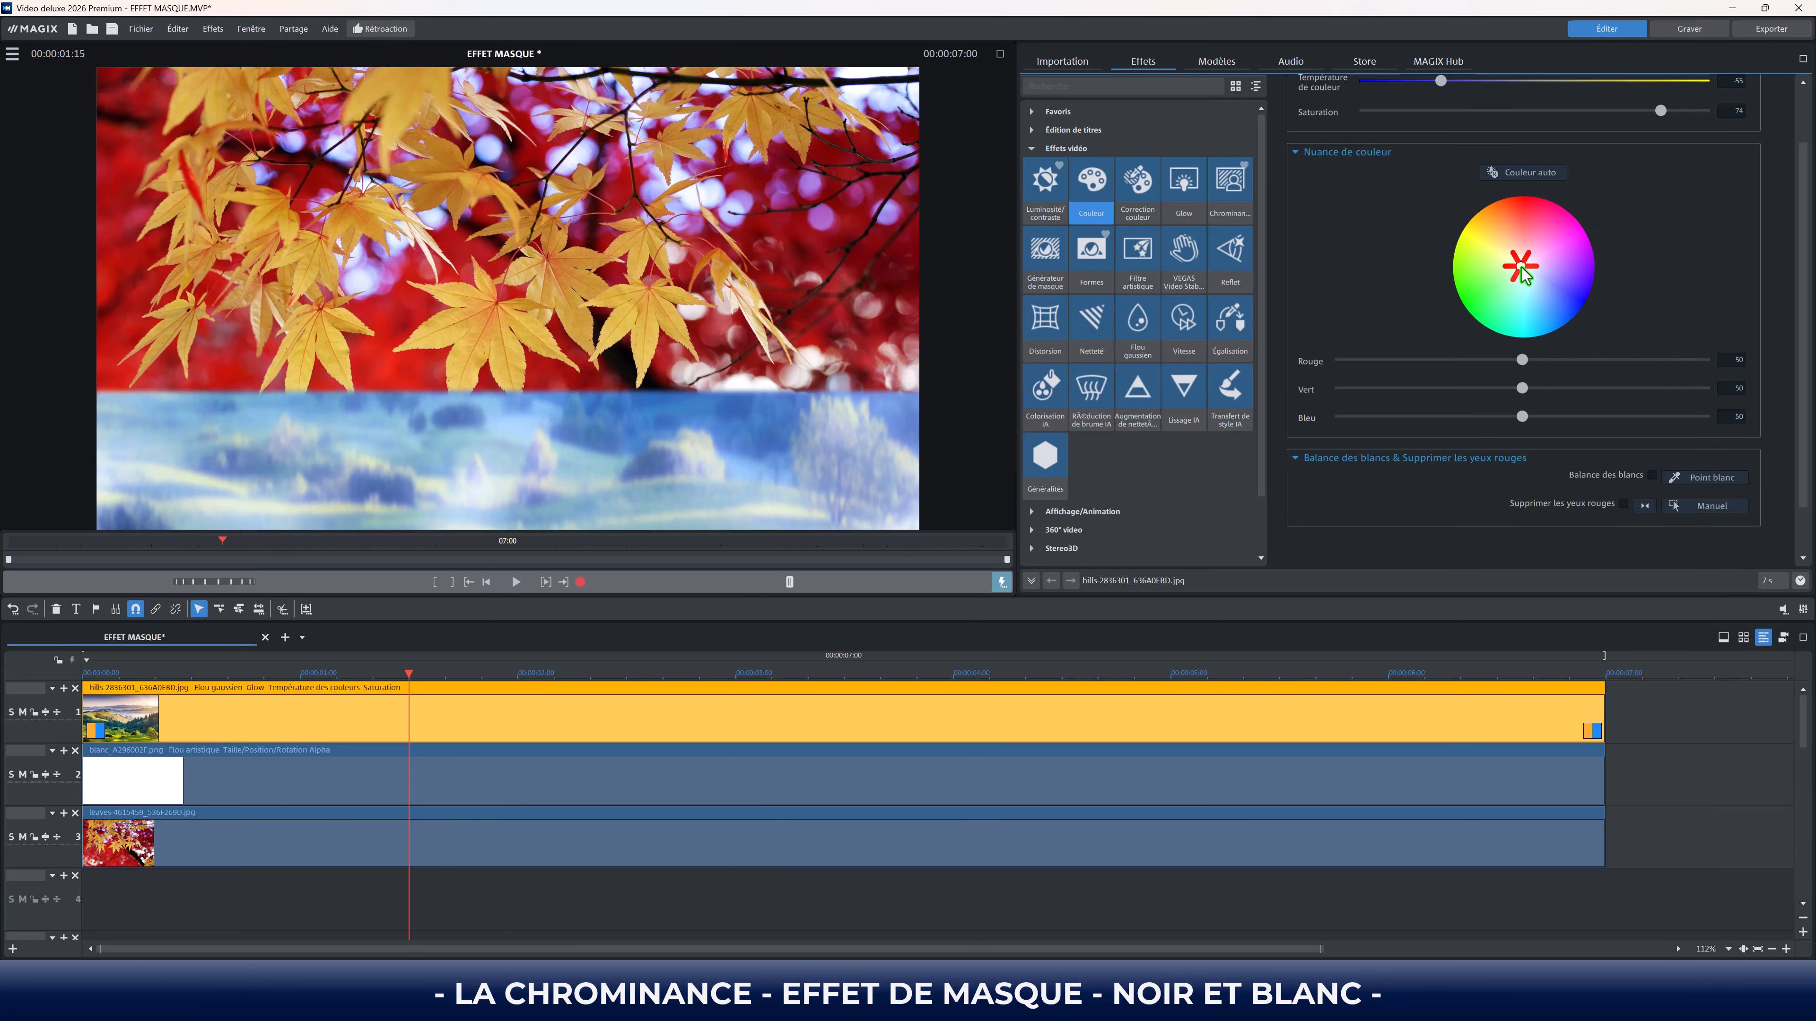
pyautogui.moveTo(1521, 269); pyautogui.dragTo(1564, 304)
pyautogui.click(329, 702)
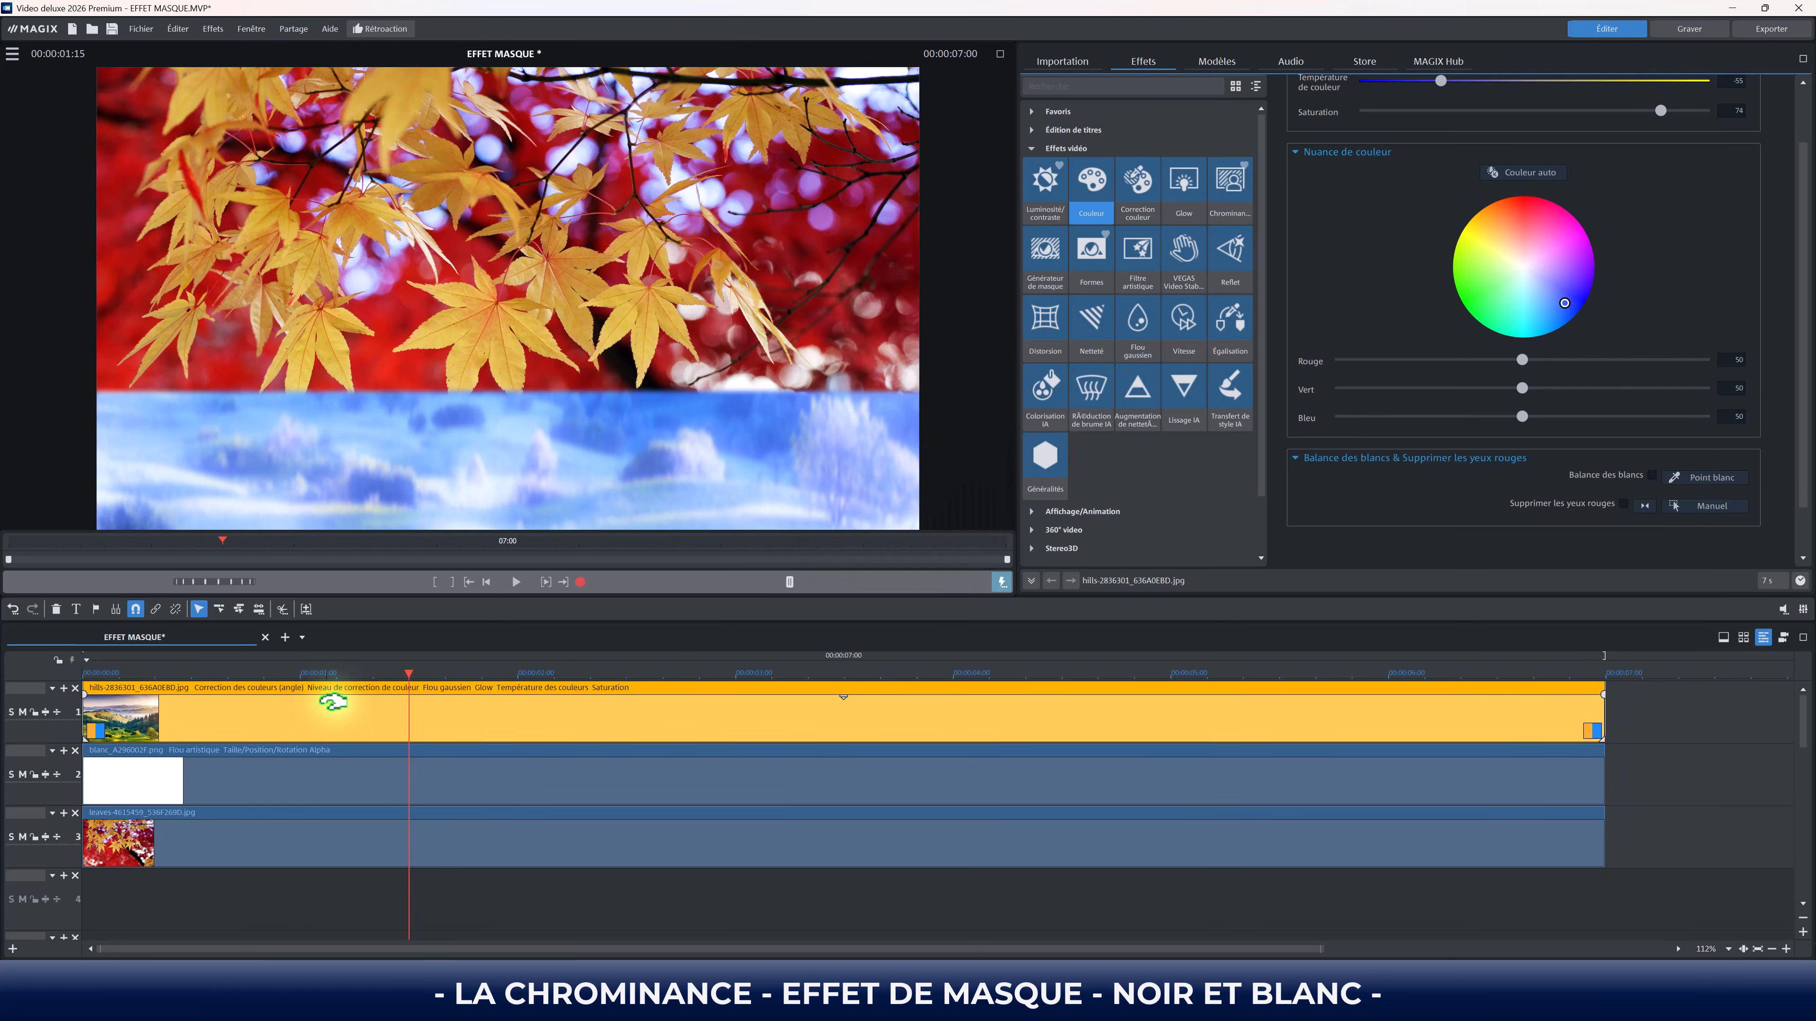
# Step: Add a new title reading "TUTORIEL" to the project
pyautogui.click(1067, 148)
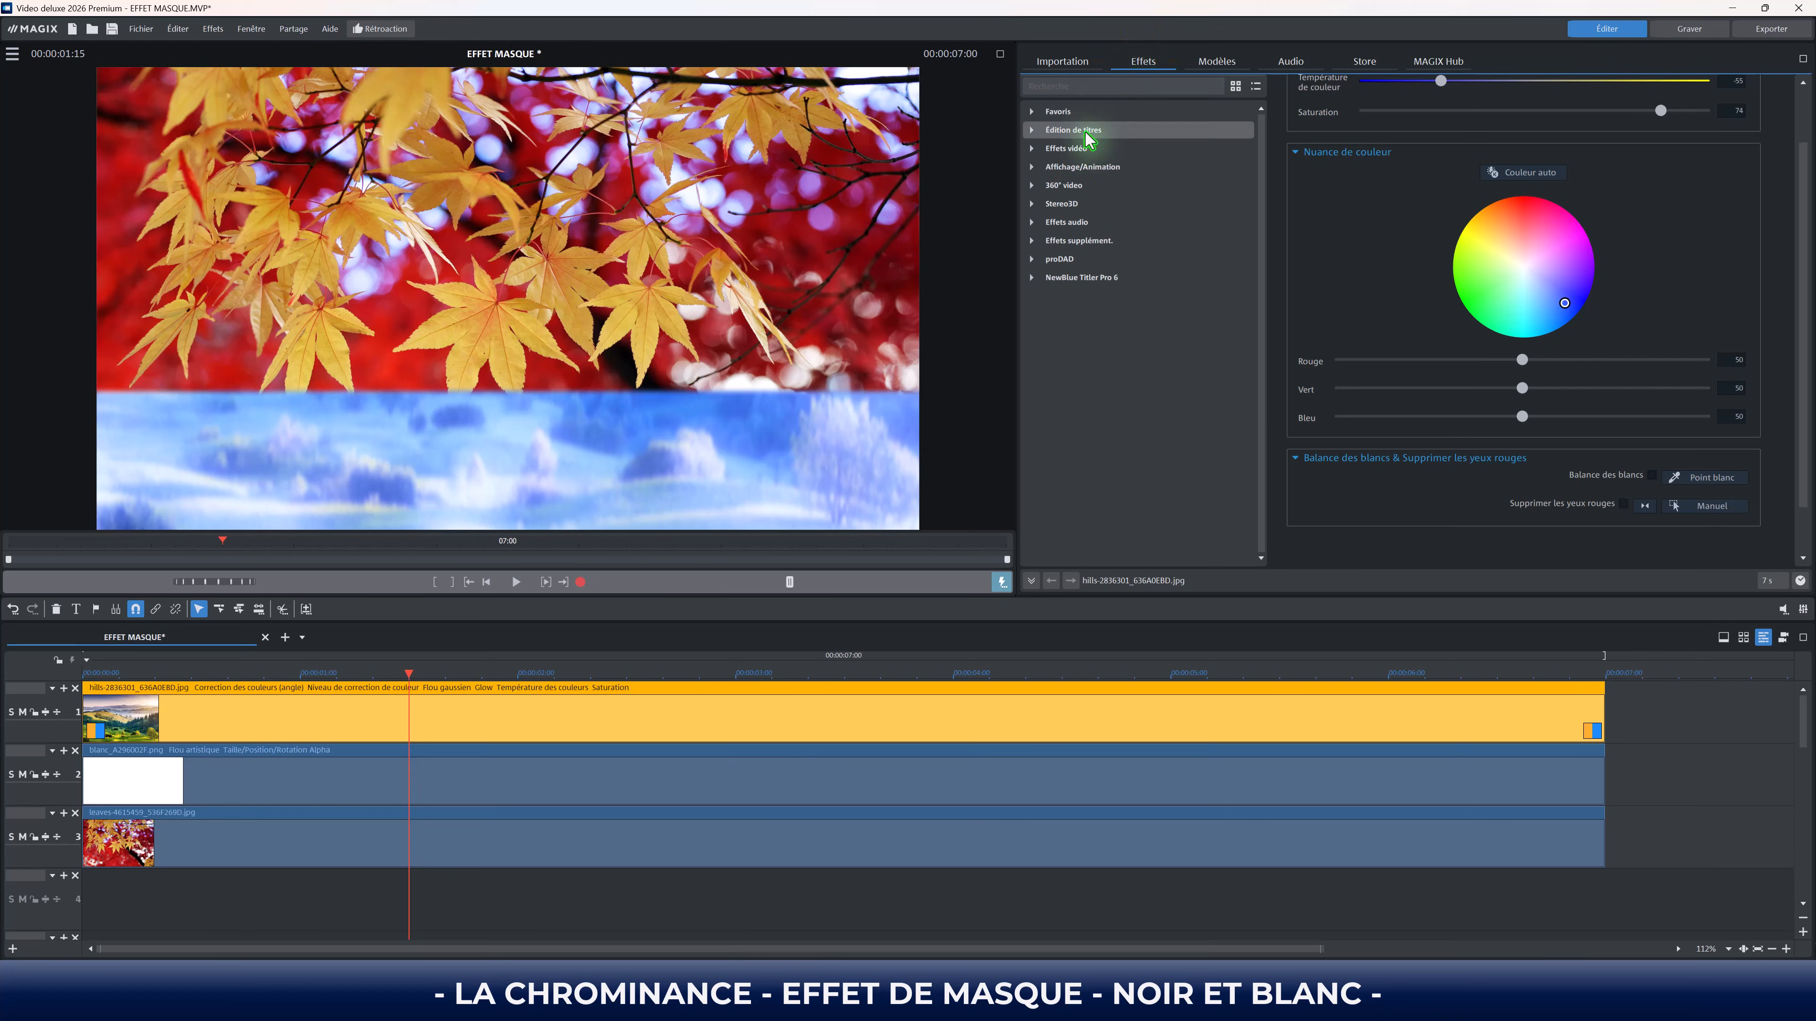
pyautogui.click(1072, 130)
pyautogui.click(1045, 165)
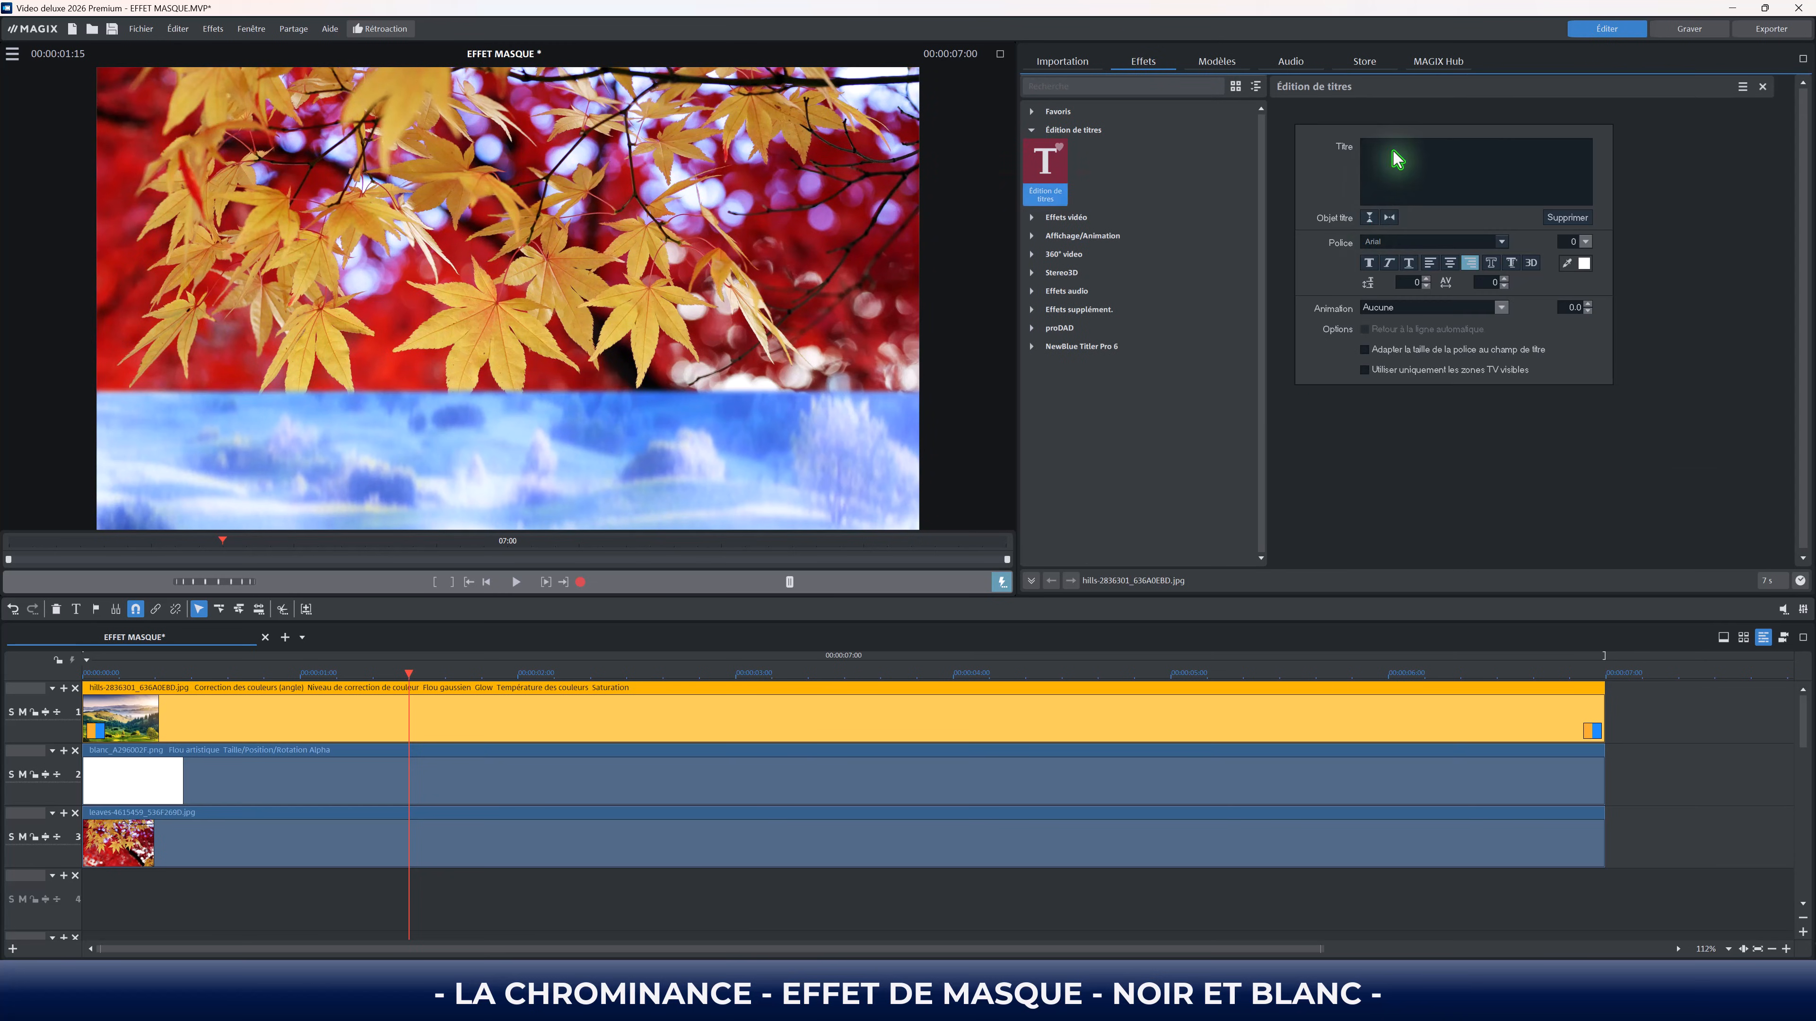
pyautogui.write('TUTORIEL')
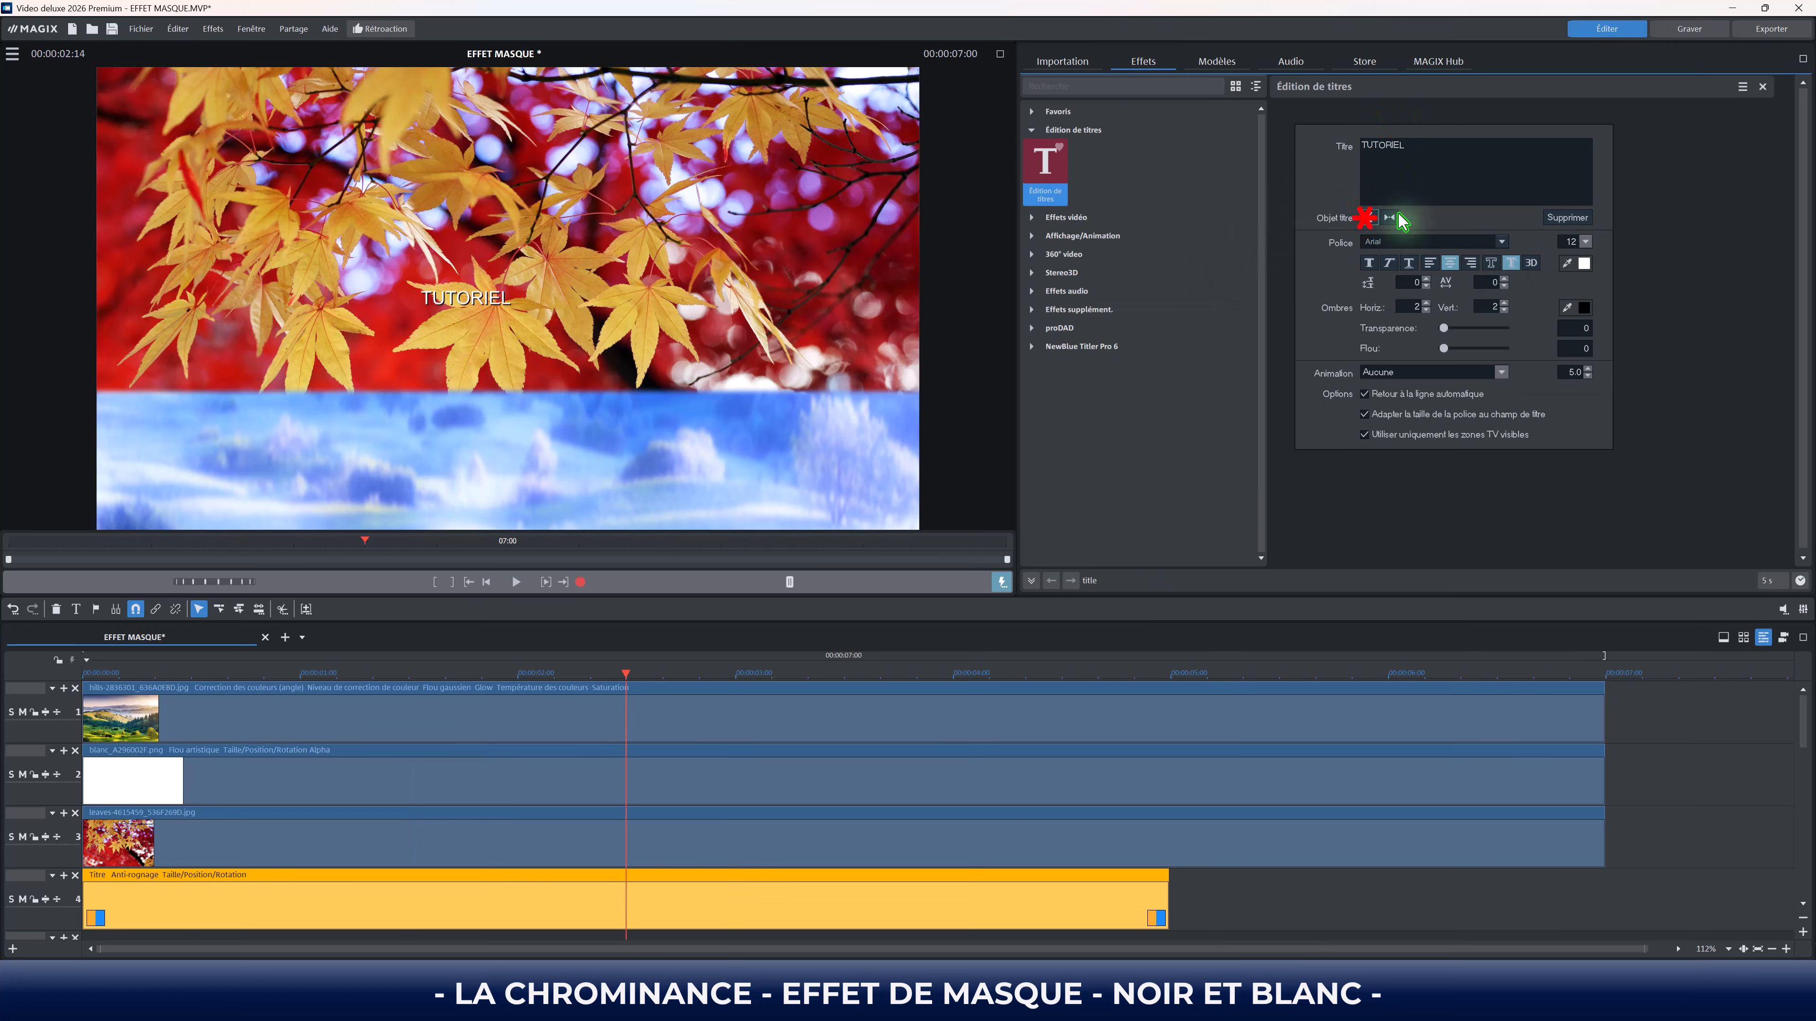
# Step: Give the TUTORIEL title a decorative snow-capped font and enlarge it to size 143
pyautogui.click(1430, 242)
pyautogui.click(1418, 300)
pyautogui.click(1573, 246)
pyautogui.write('128')
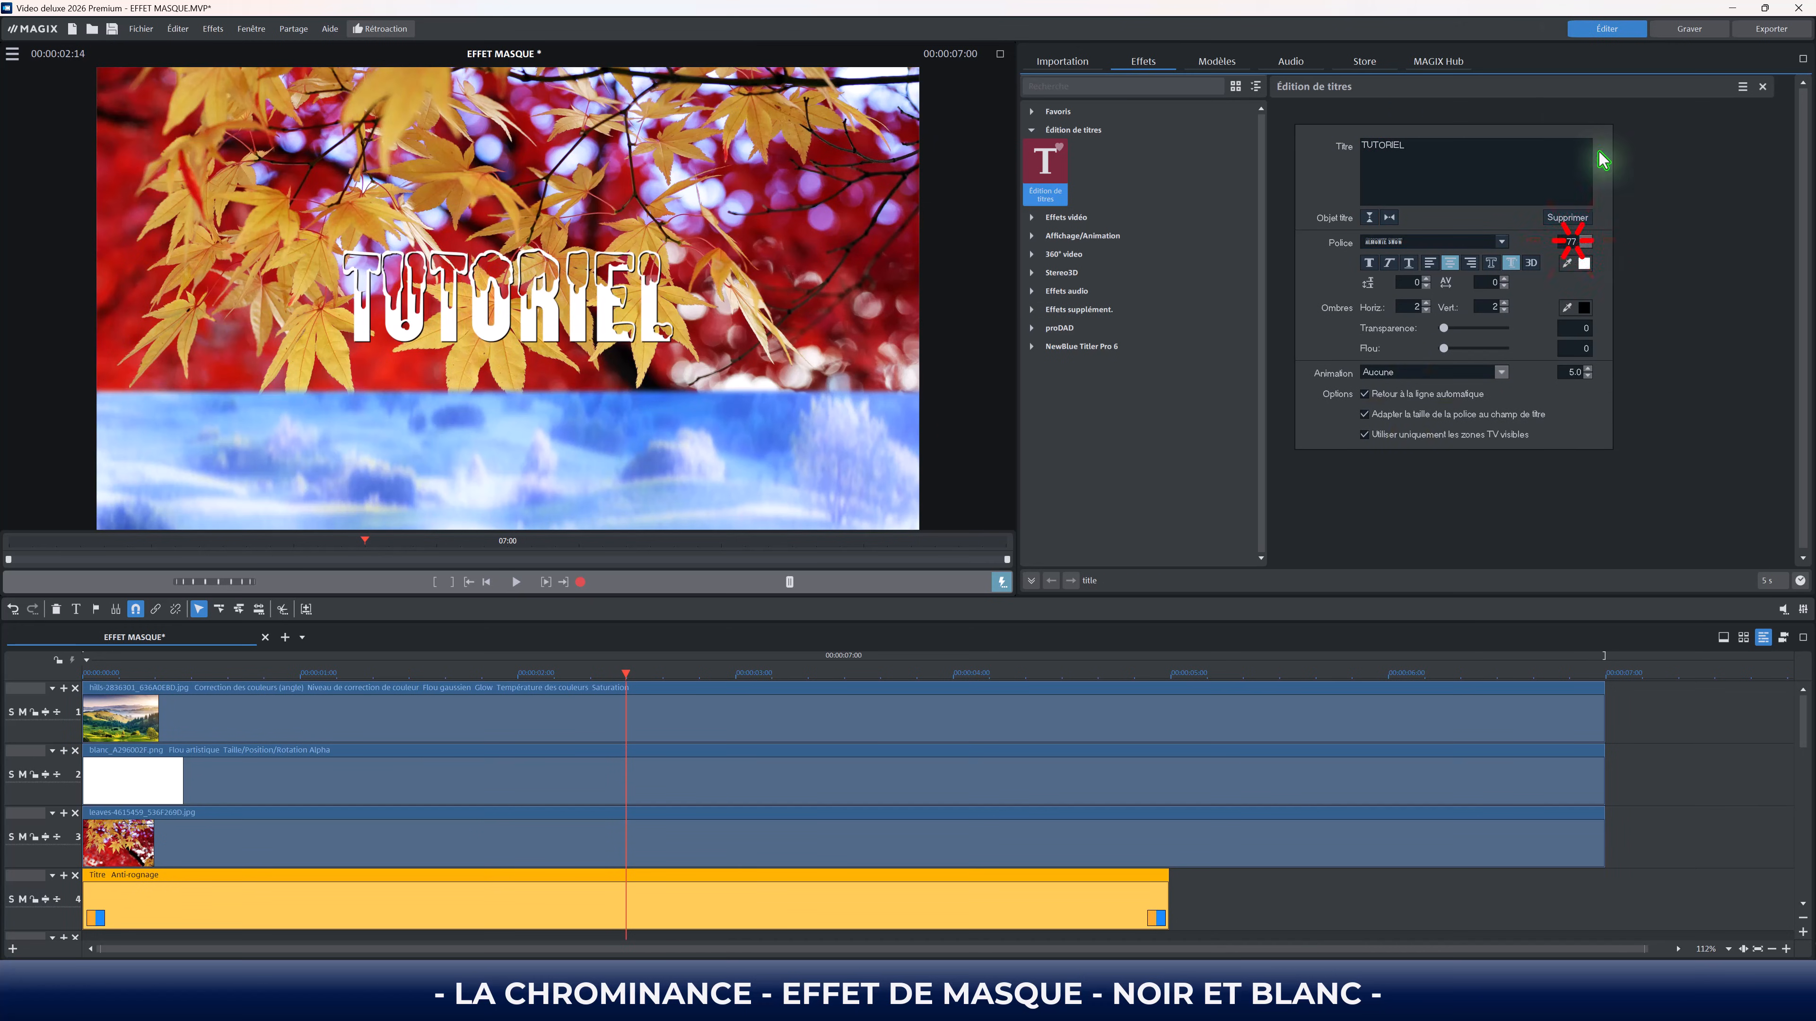
pyautogui.press('Return')
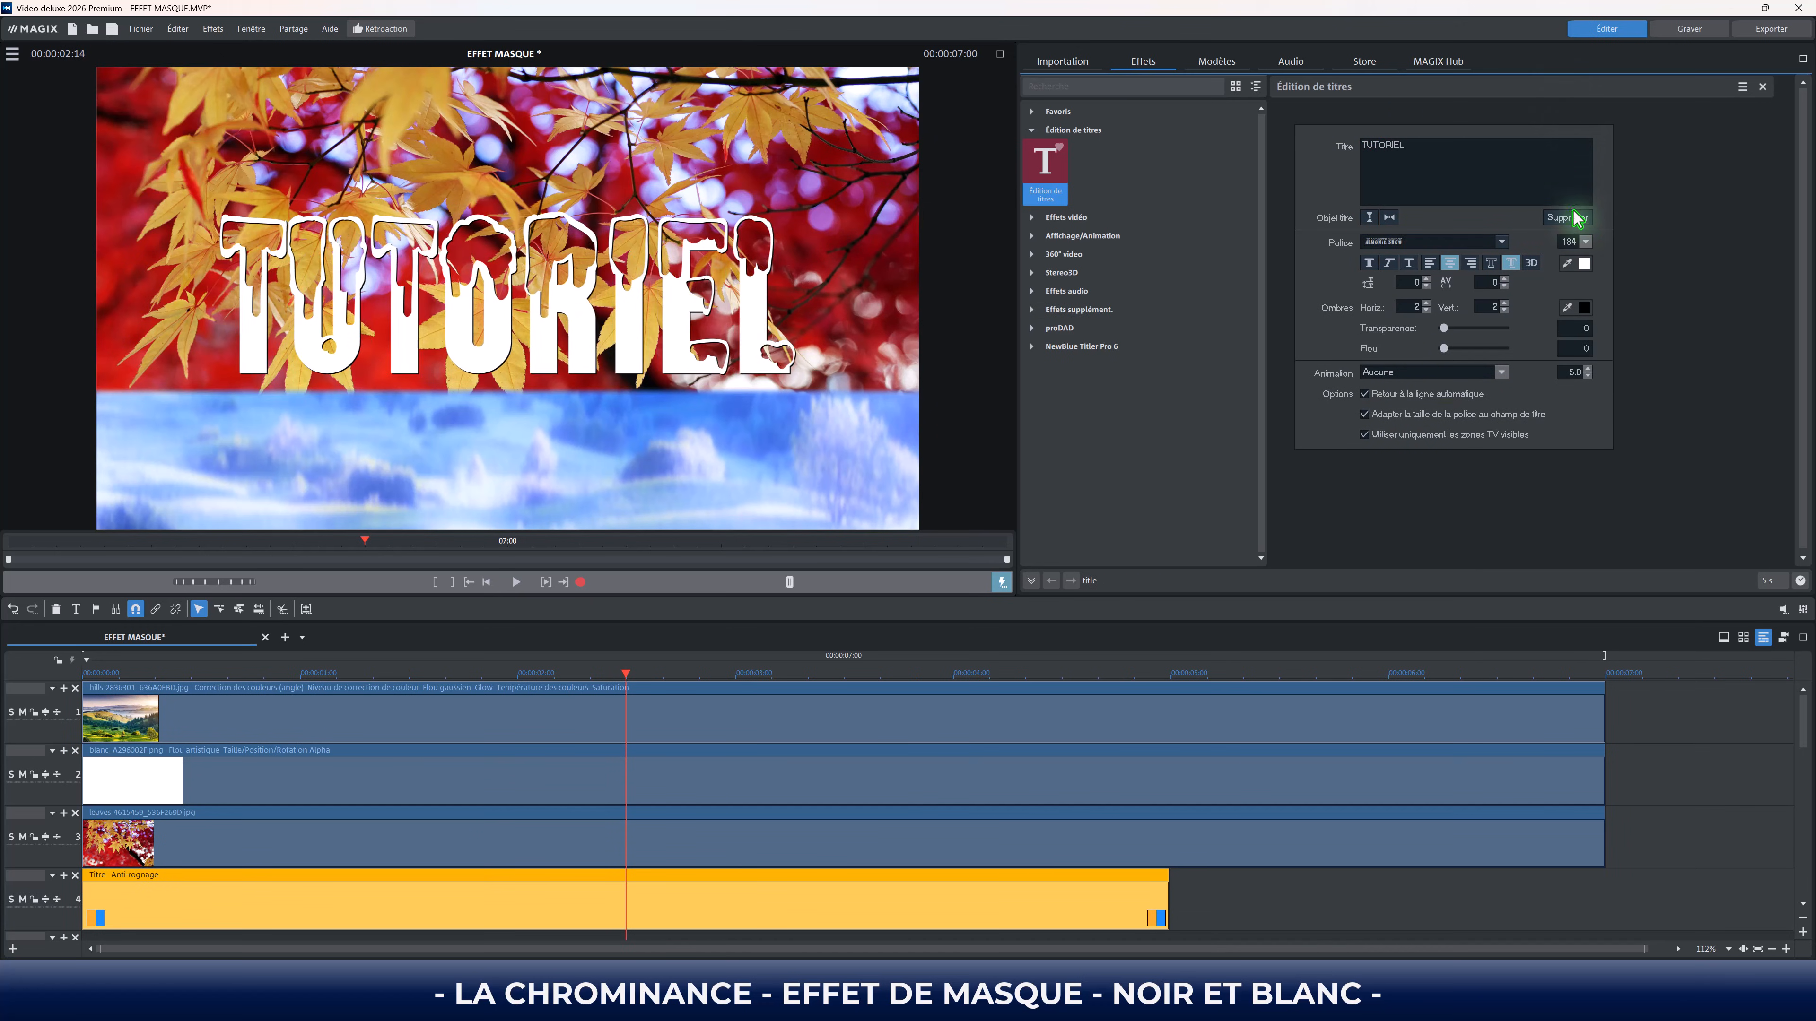
pyautogui.moveTo(1570, 246); pyautogui.dragTo(1560, 183)
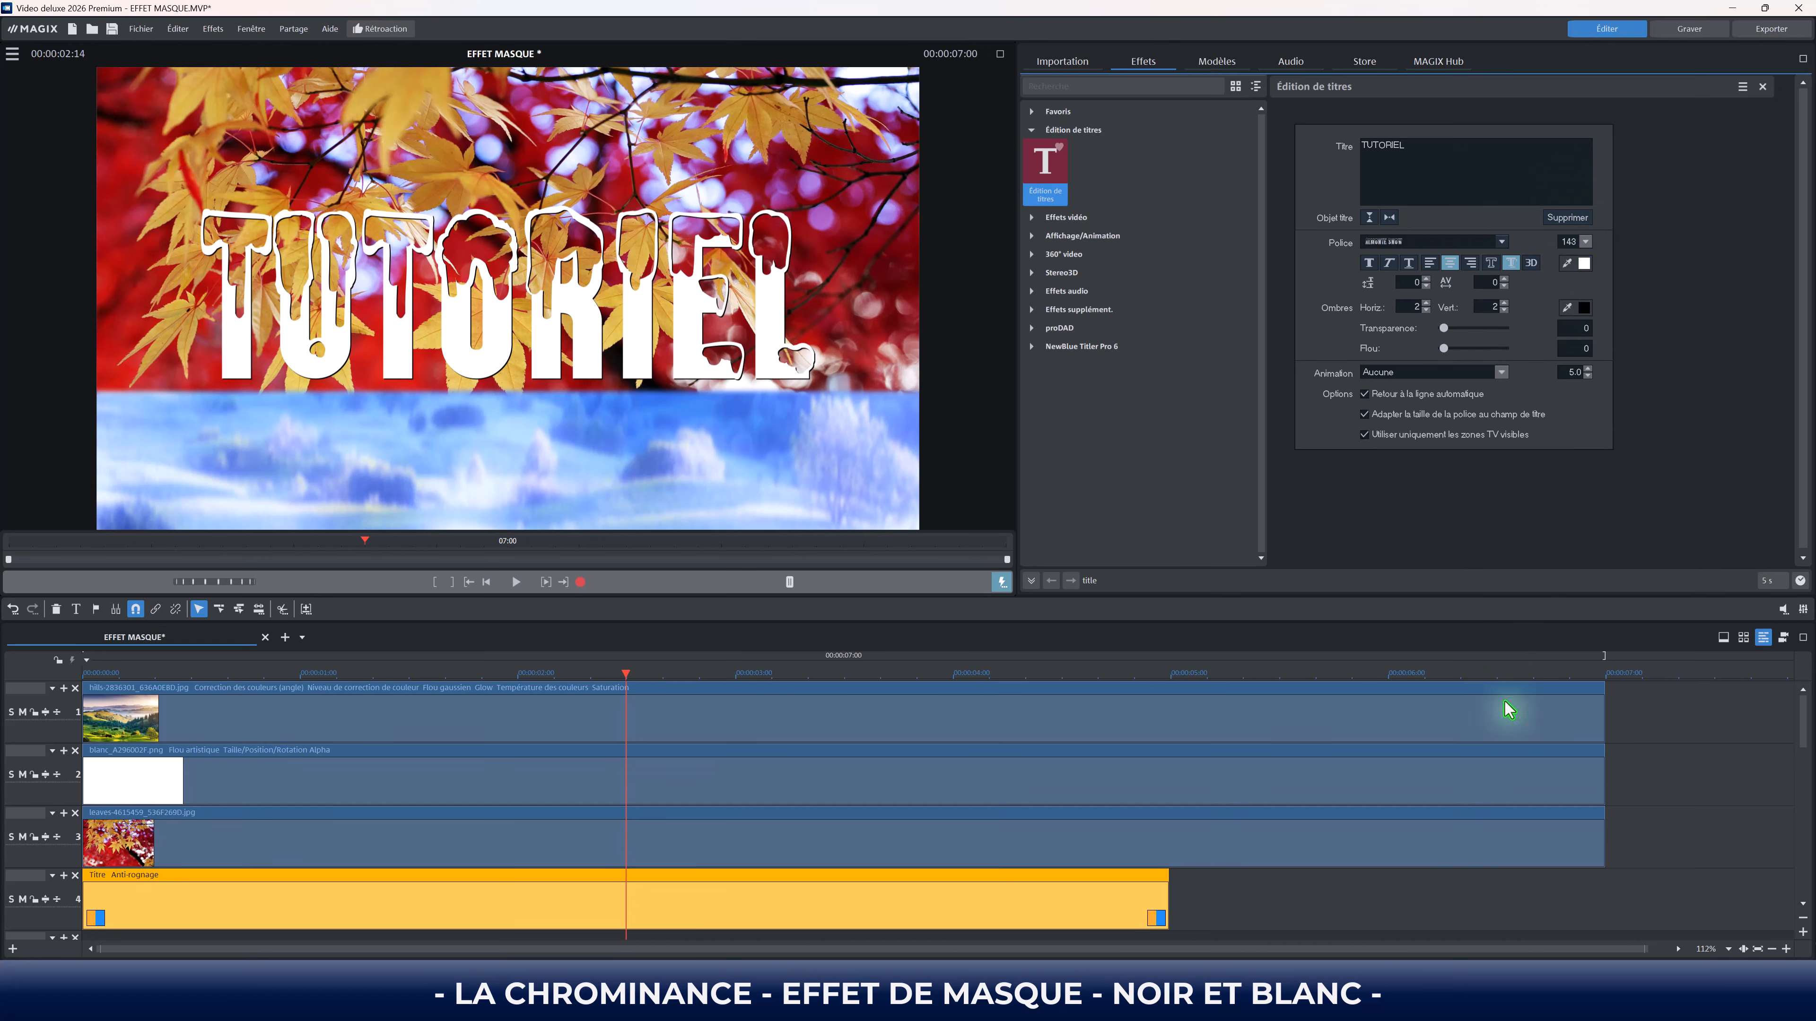
# Step: Extend the title clip on track 4 to the 7-second length of the photos and enlarge the timeline area
pyautogui.moveTo(1166, 917); pyautogui.dragTo(1600, 919)
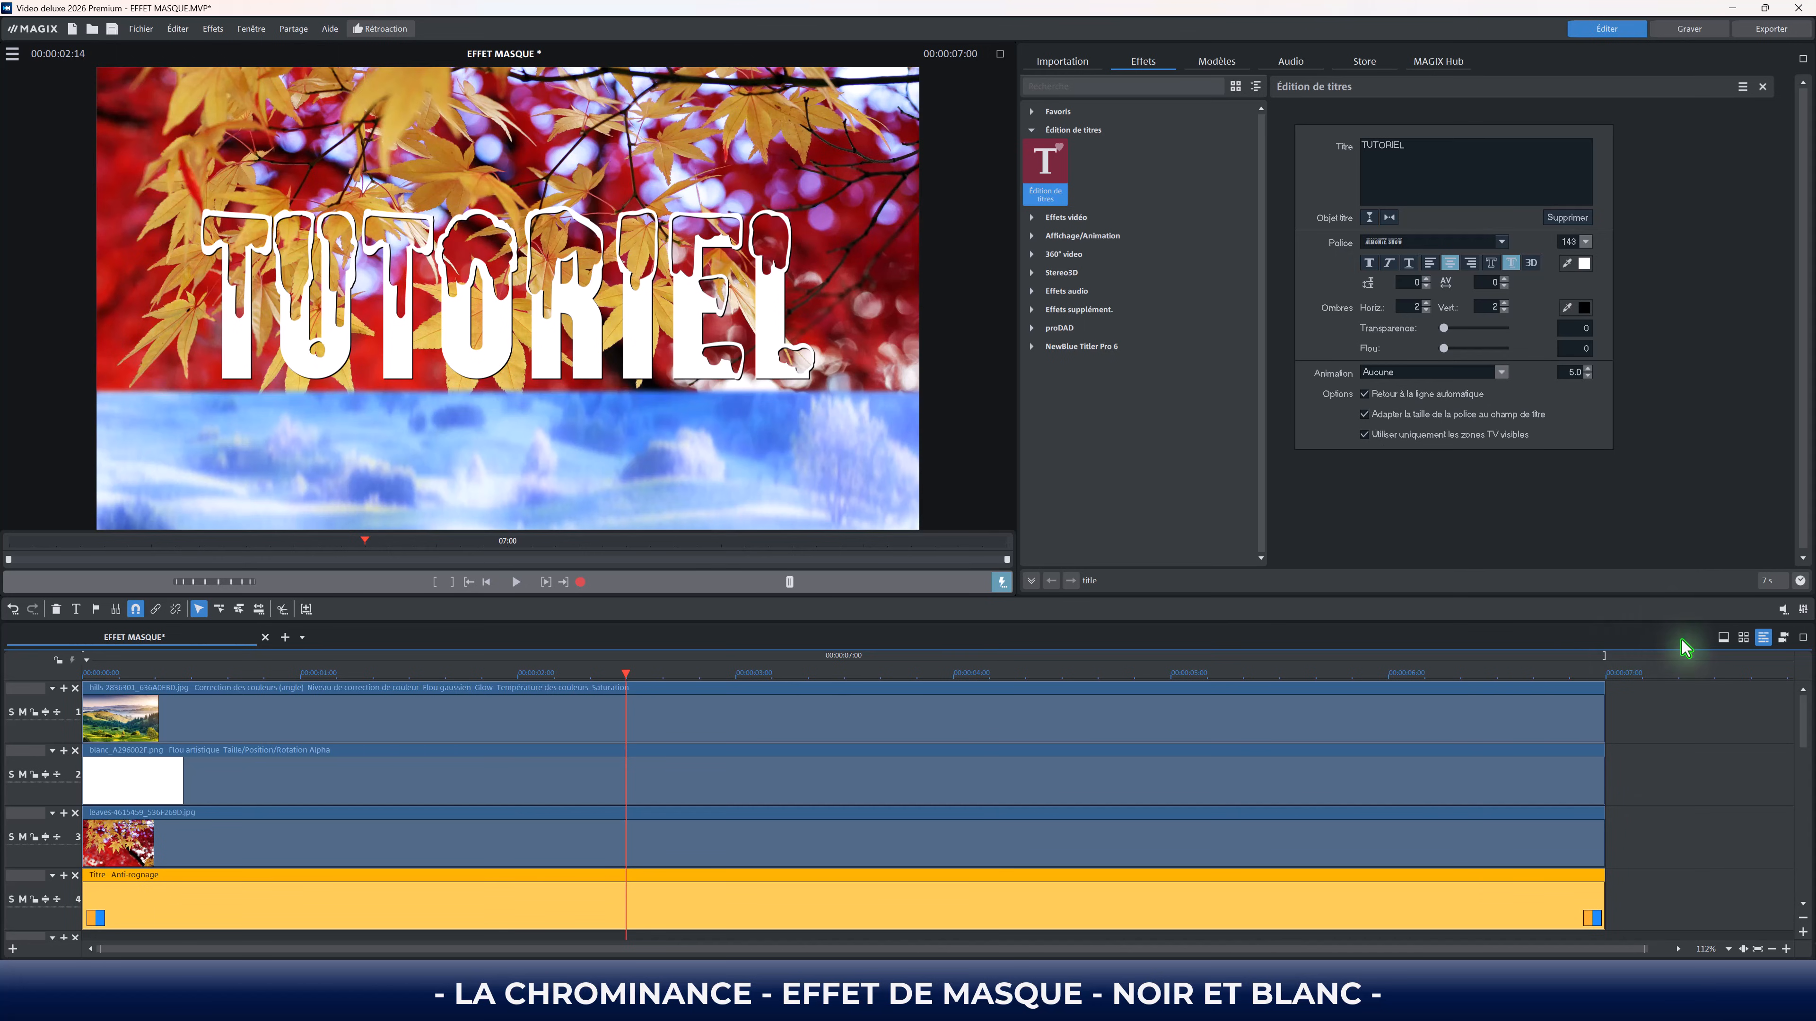
pyautogui.moveTo(1684, 596); pyautogui.dragTo(1688, 533)
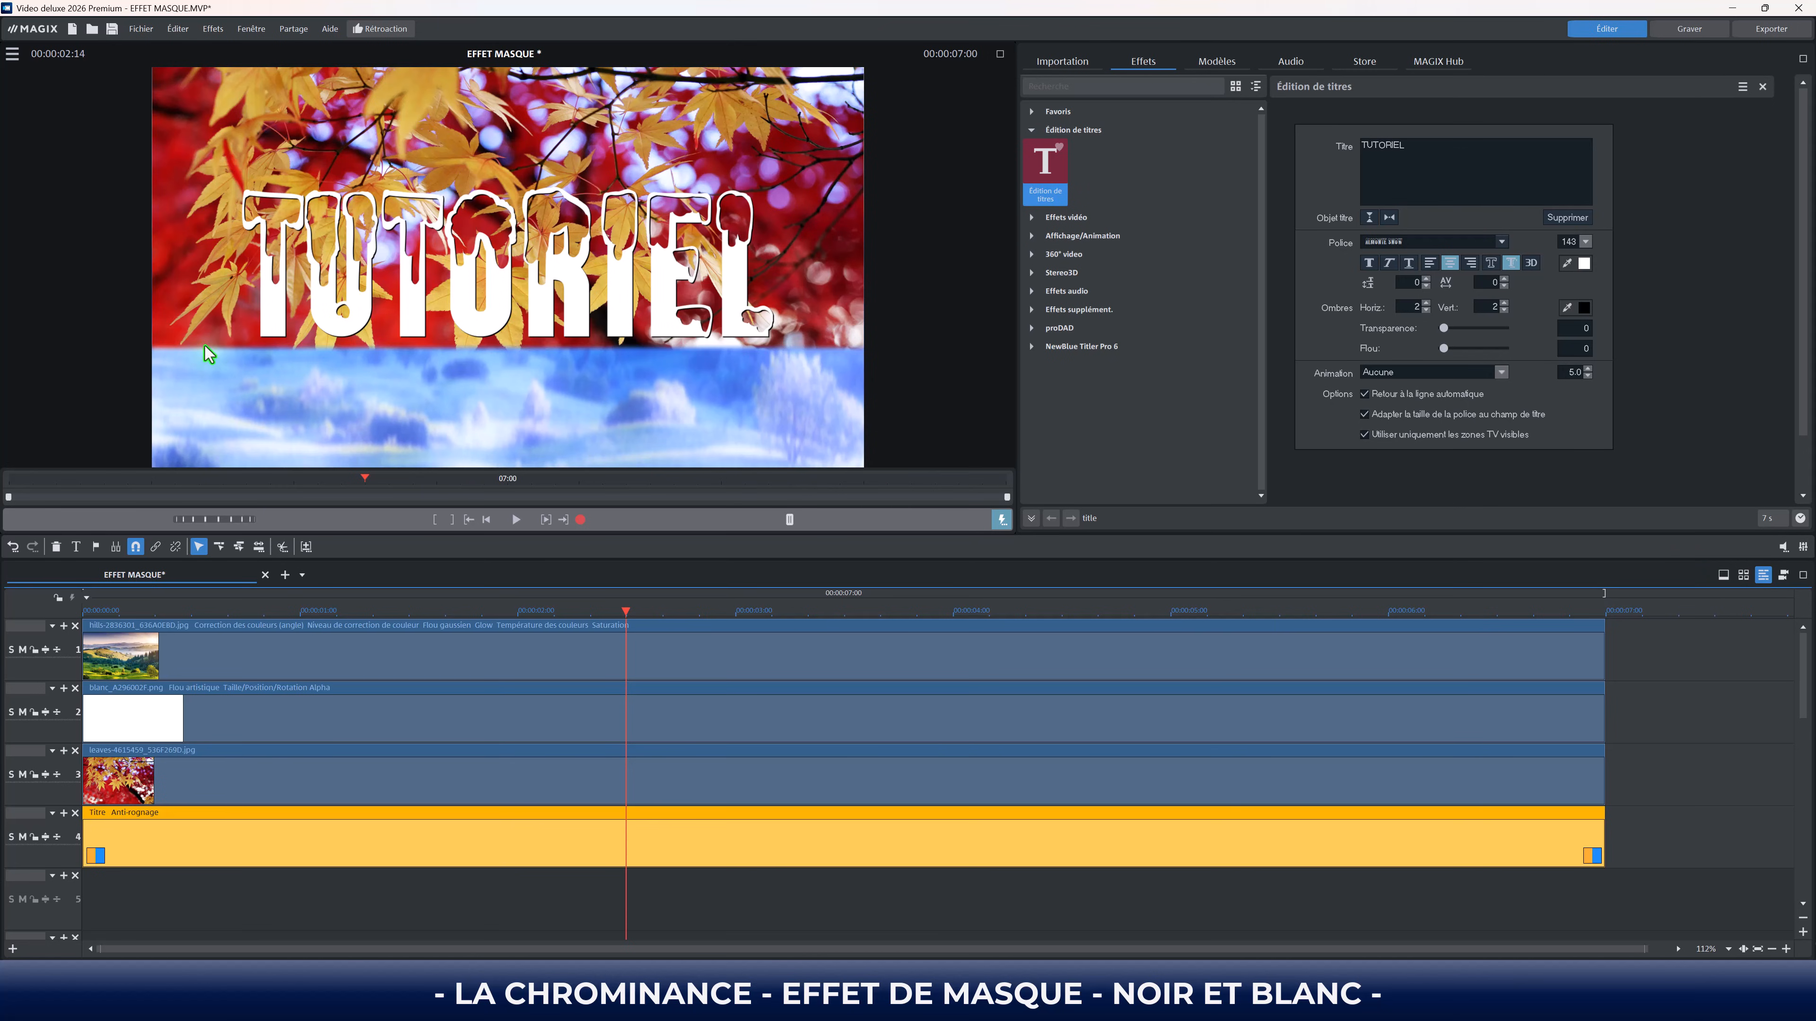
# Step: Fill the title with orange and give it a 3D effect and a thin dark red outline sampled from the leaves photo
pyautogui.click(1584, 264)
pyautogui.click(1658, 384)
pyautogui.click(1491, 263)
pyautogui.click(1585, 372)
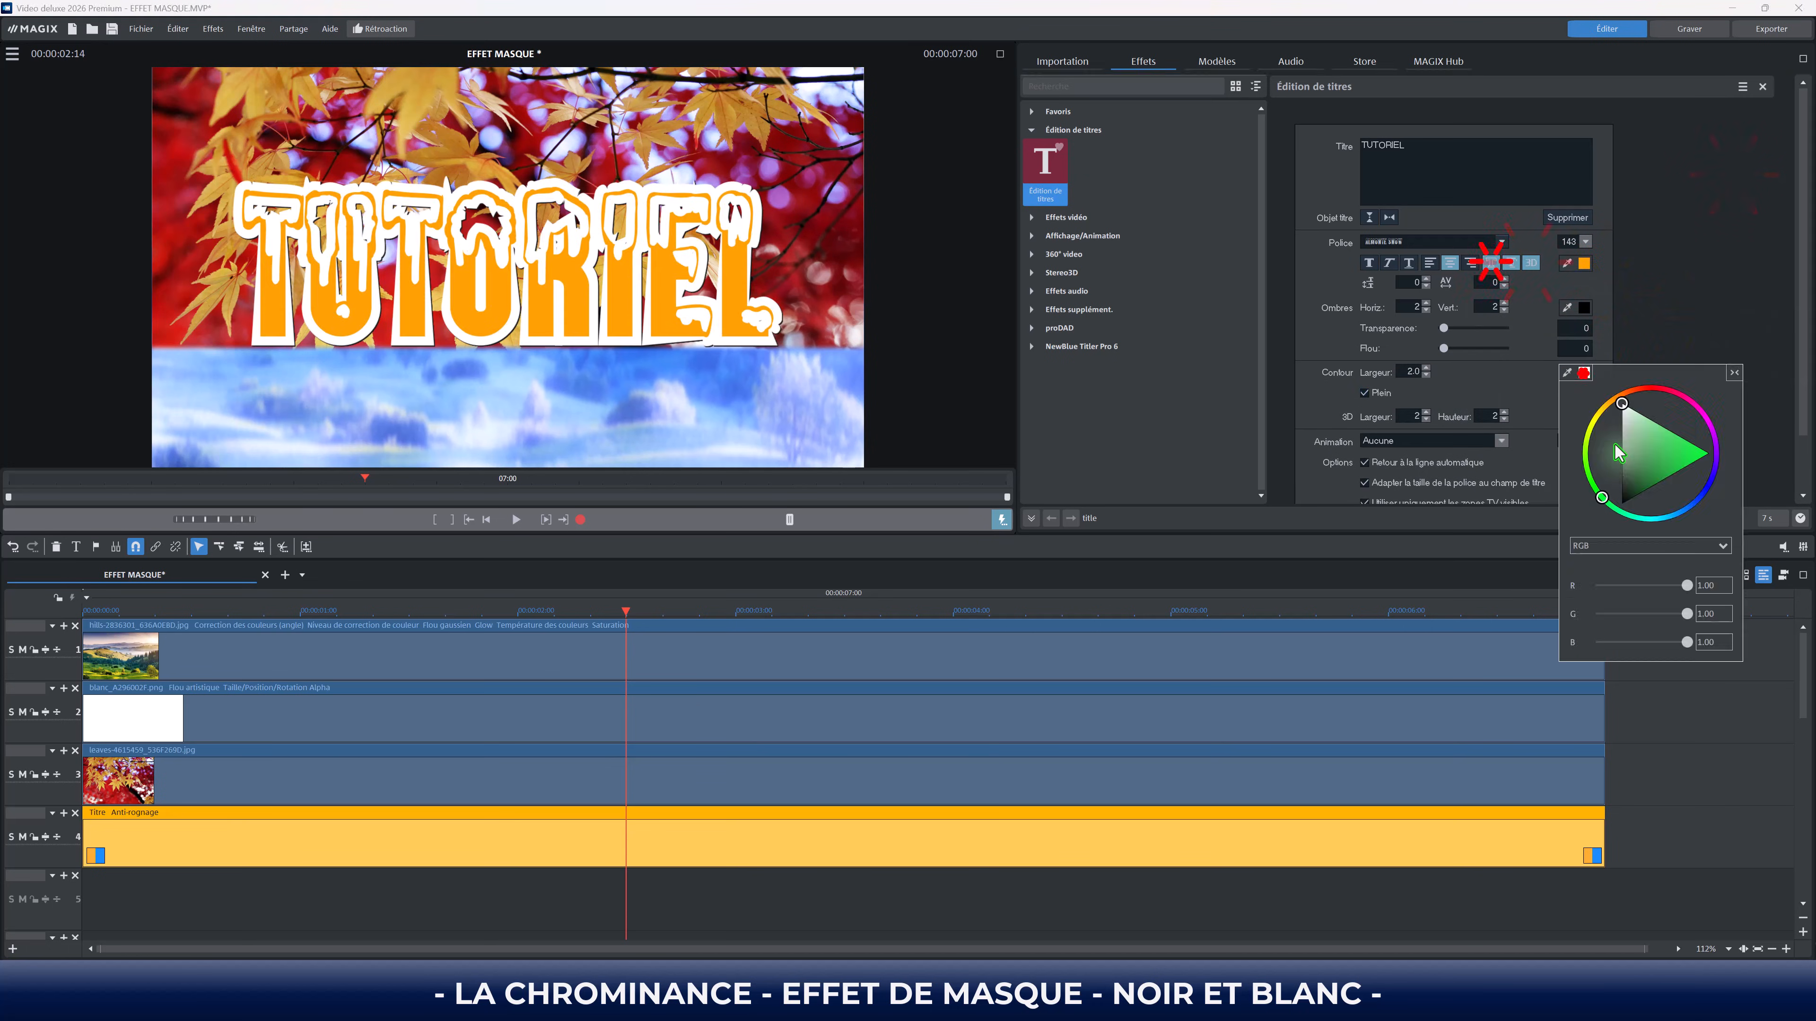
pyautogui.click(1567, 372)
pyautogui.click(829, 326)
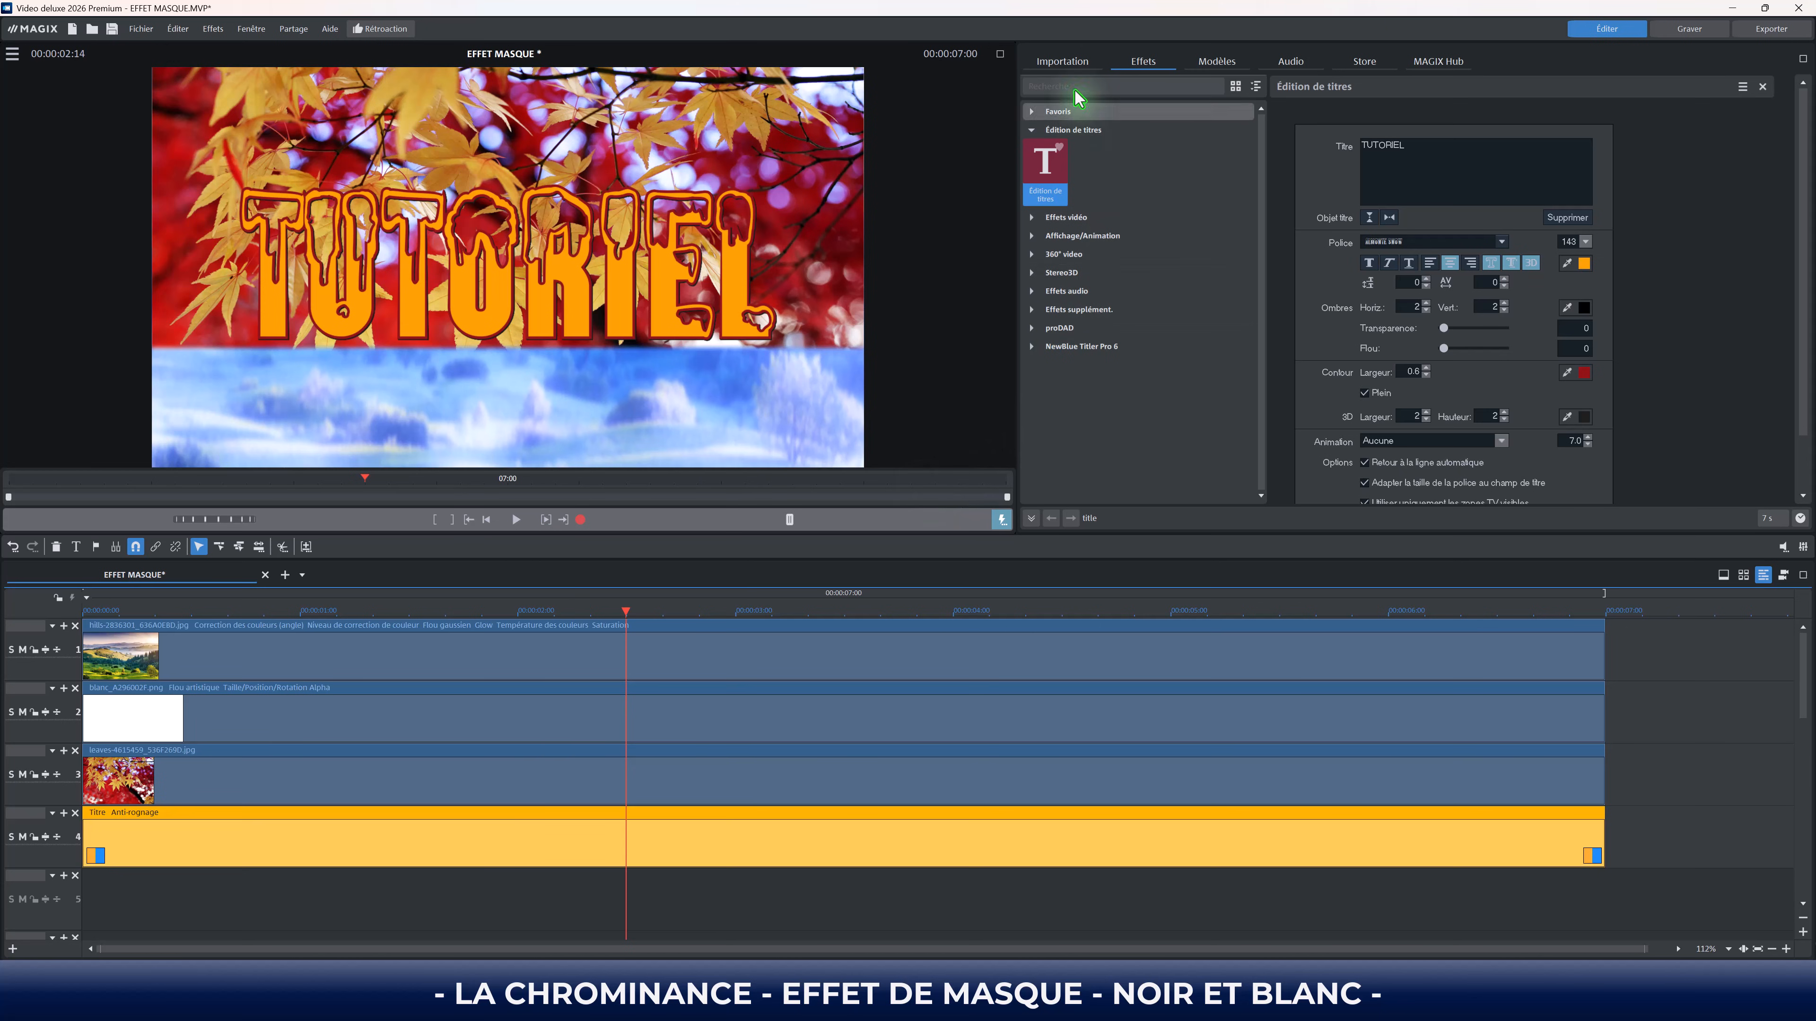
# Step: Place blanc.png from the Fonds couleurs folder on track 5, below the title clip
pyautogui.click(1061, 64)
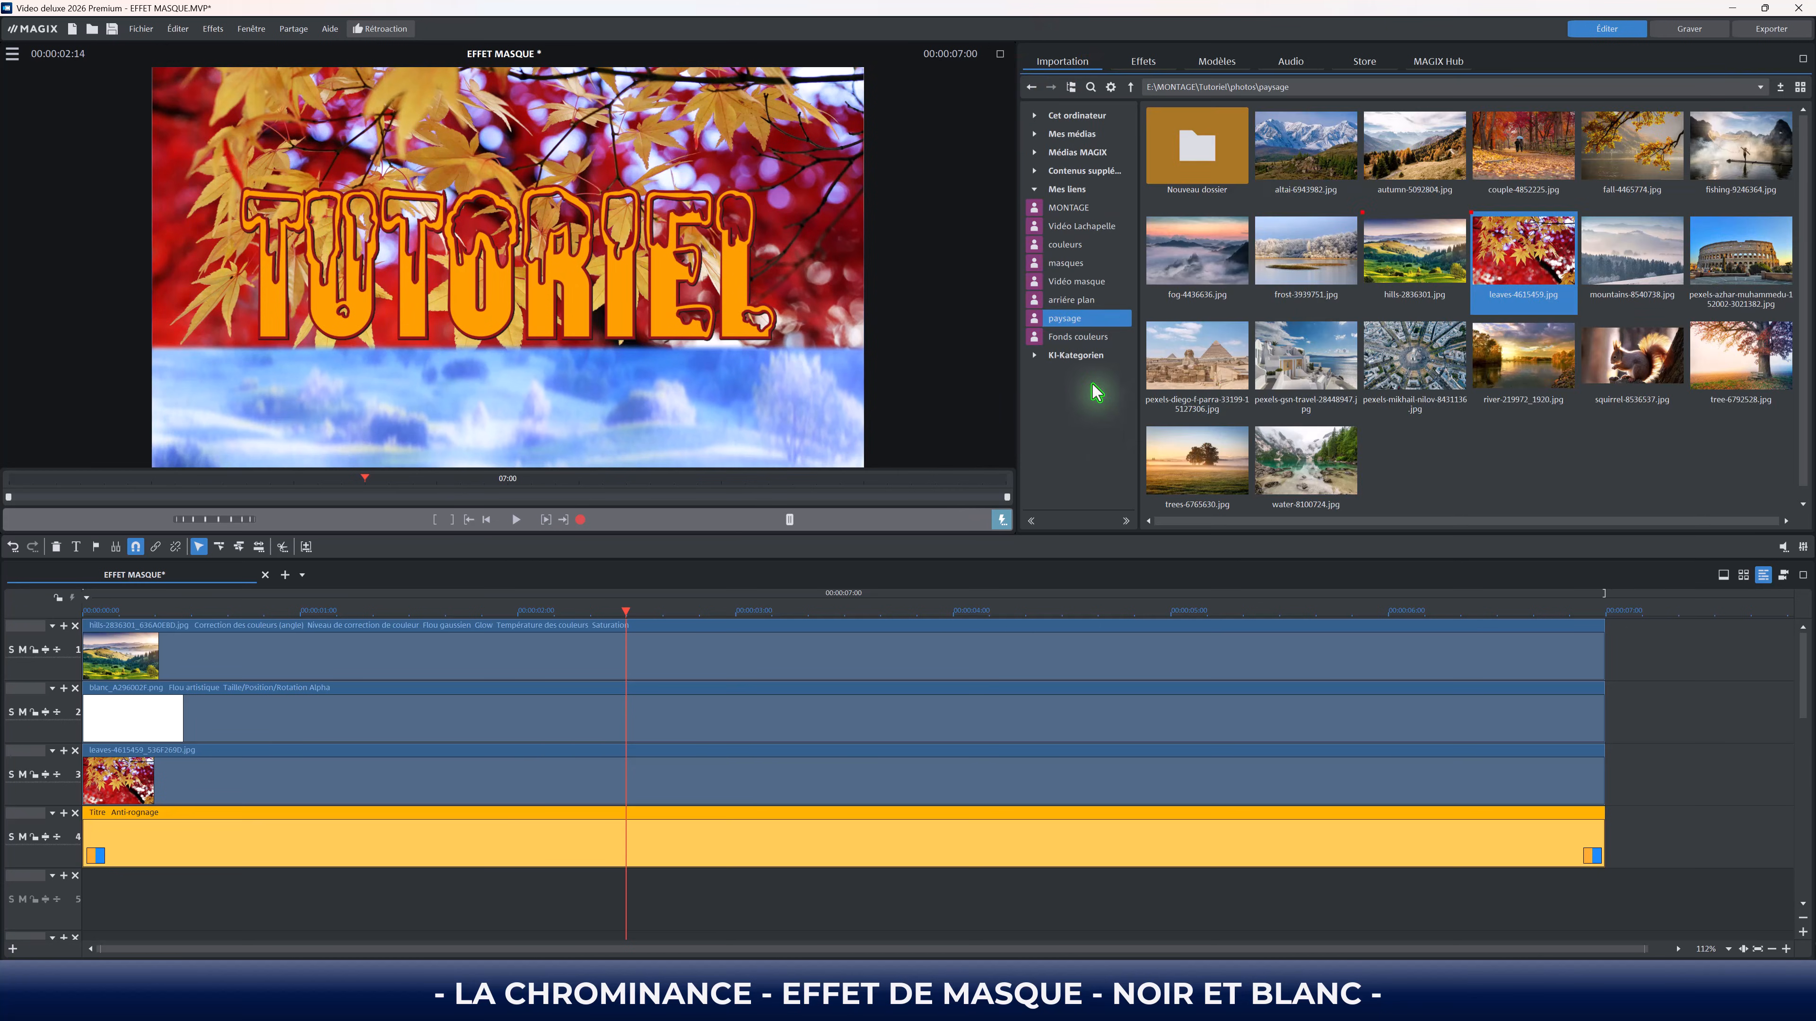
pyautogui.click(1069, 334)
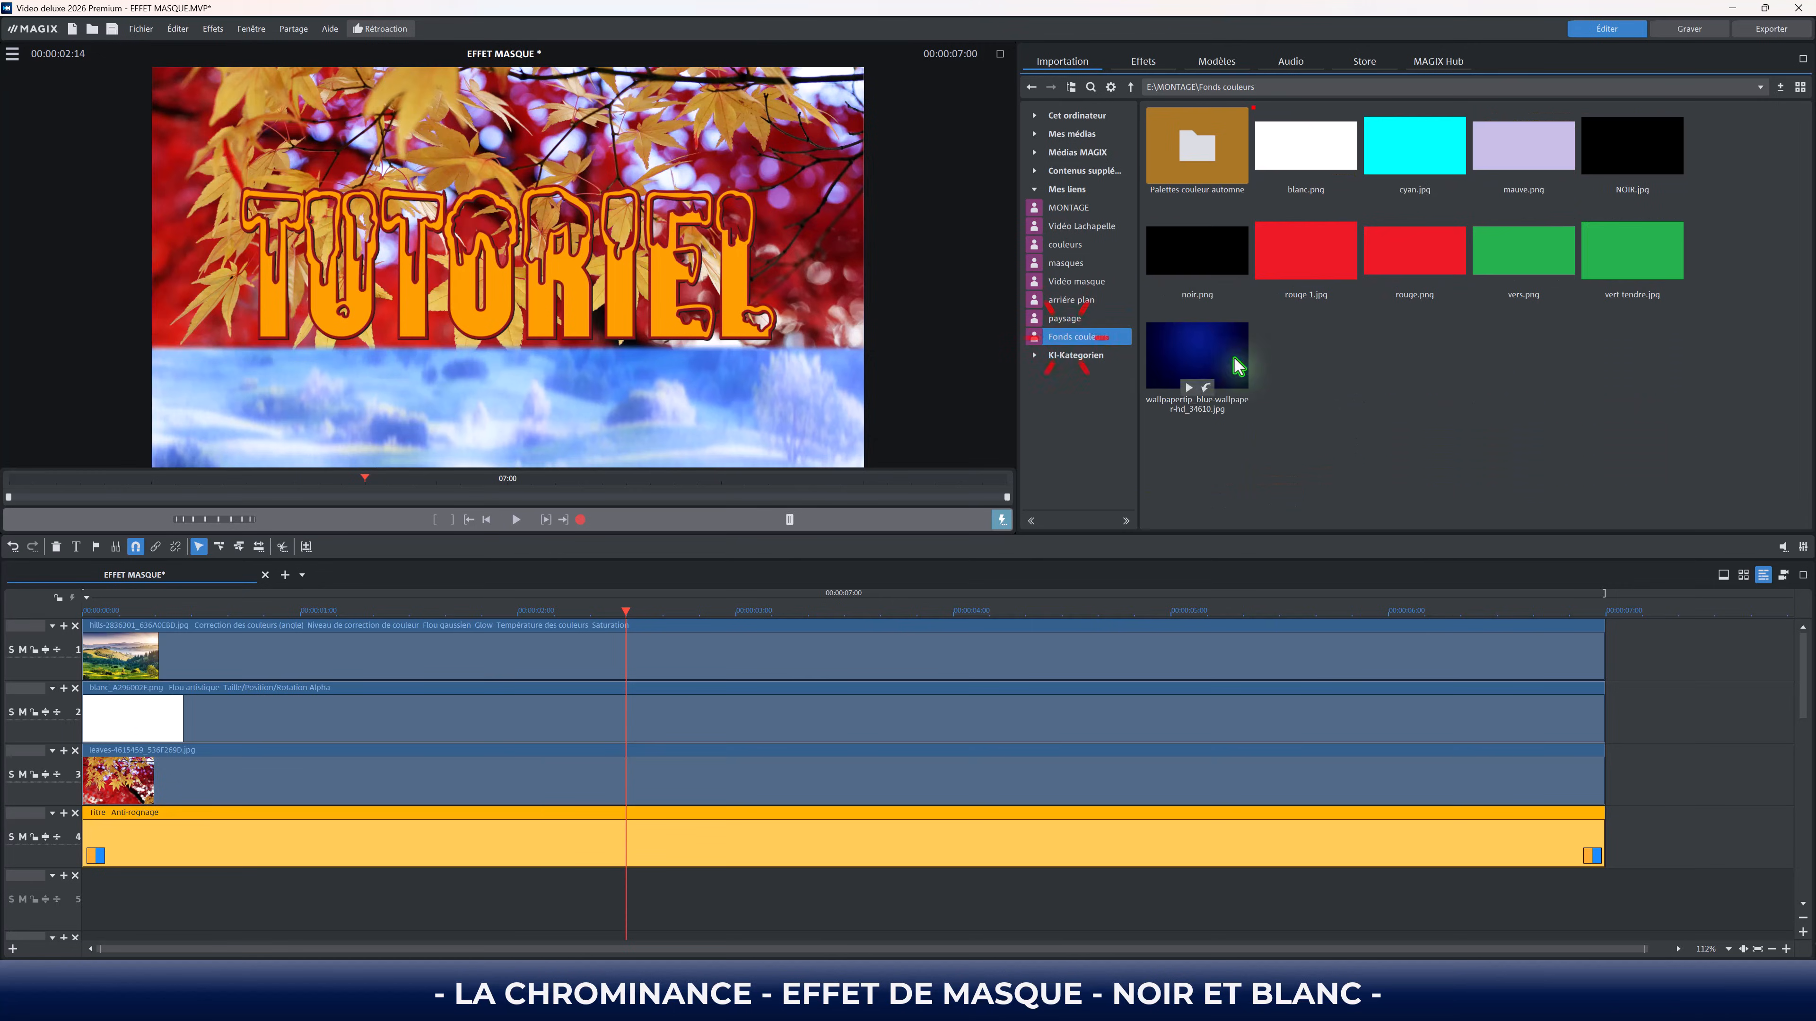
pyautogui.click(1307, 134)
pyautogui.moveTo(1307, 140); pyautogui.dragTo(184, 898)
# Step: Apply Taille/Position/Rotation to the white clip on track 5 and set its vertical position to -1342.7 px
pyautogui.click(1143, 61)
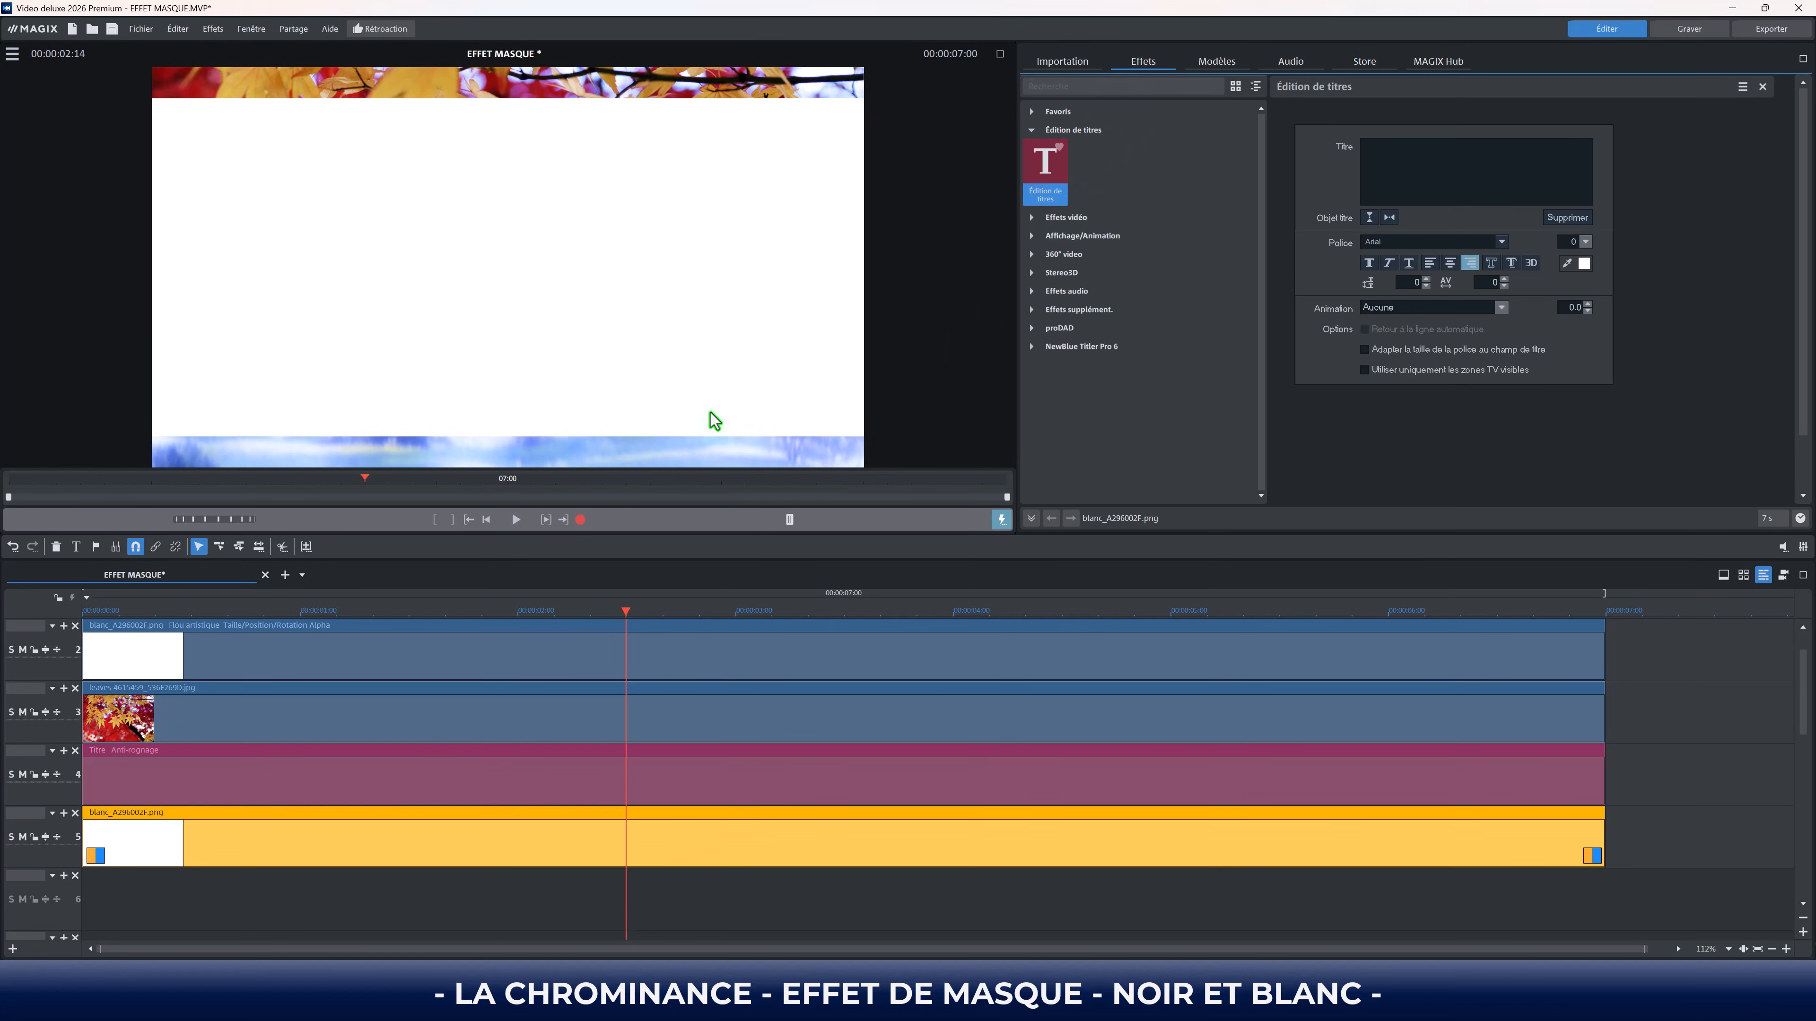
pyautogui.click(1031, 236)
pyautogui.click(1045, 272)
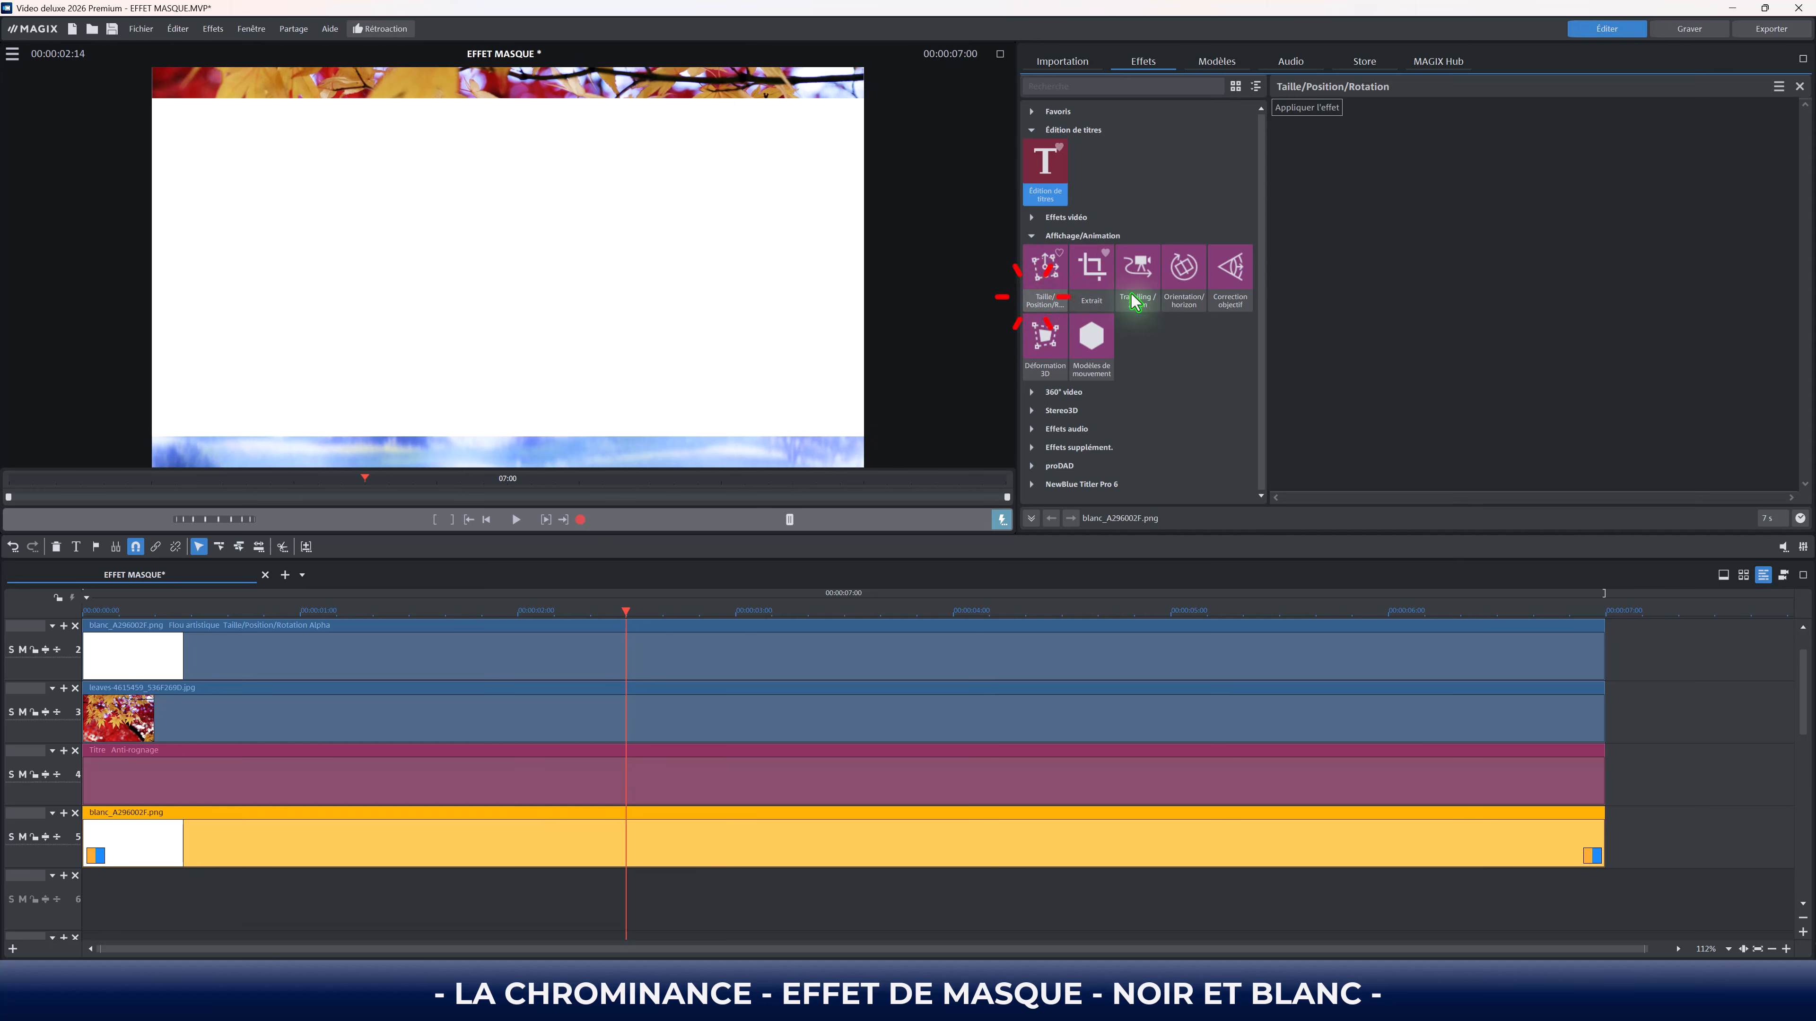
pyautogui.click(1292, 109)
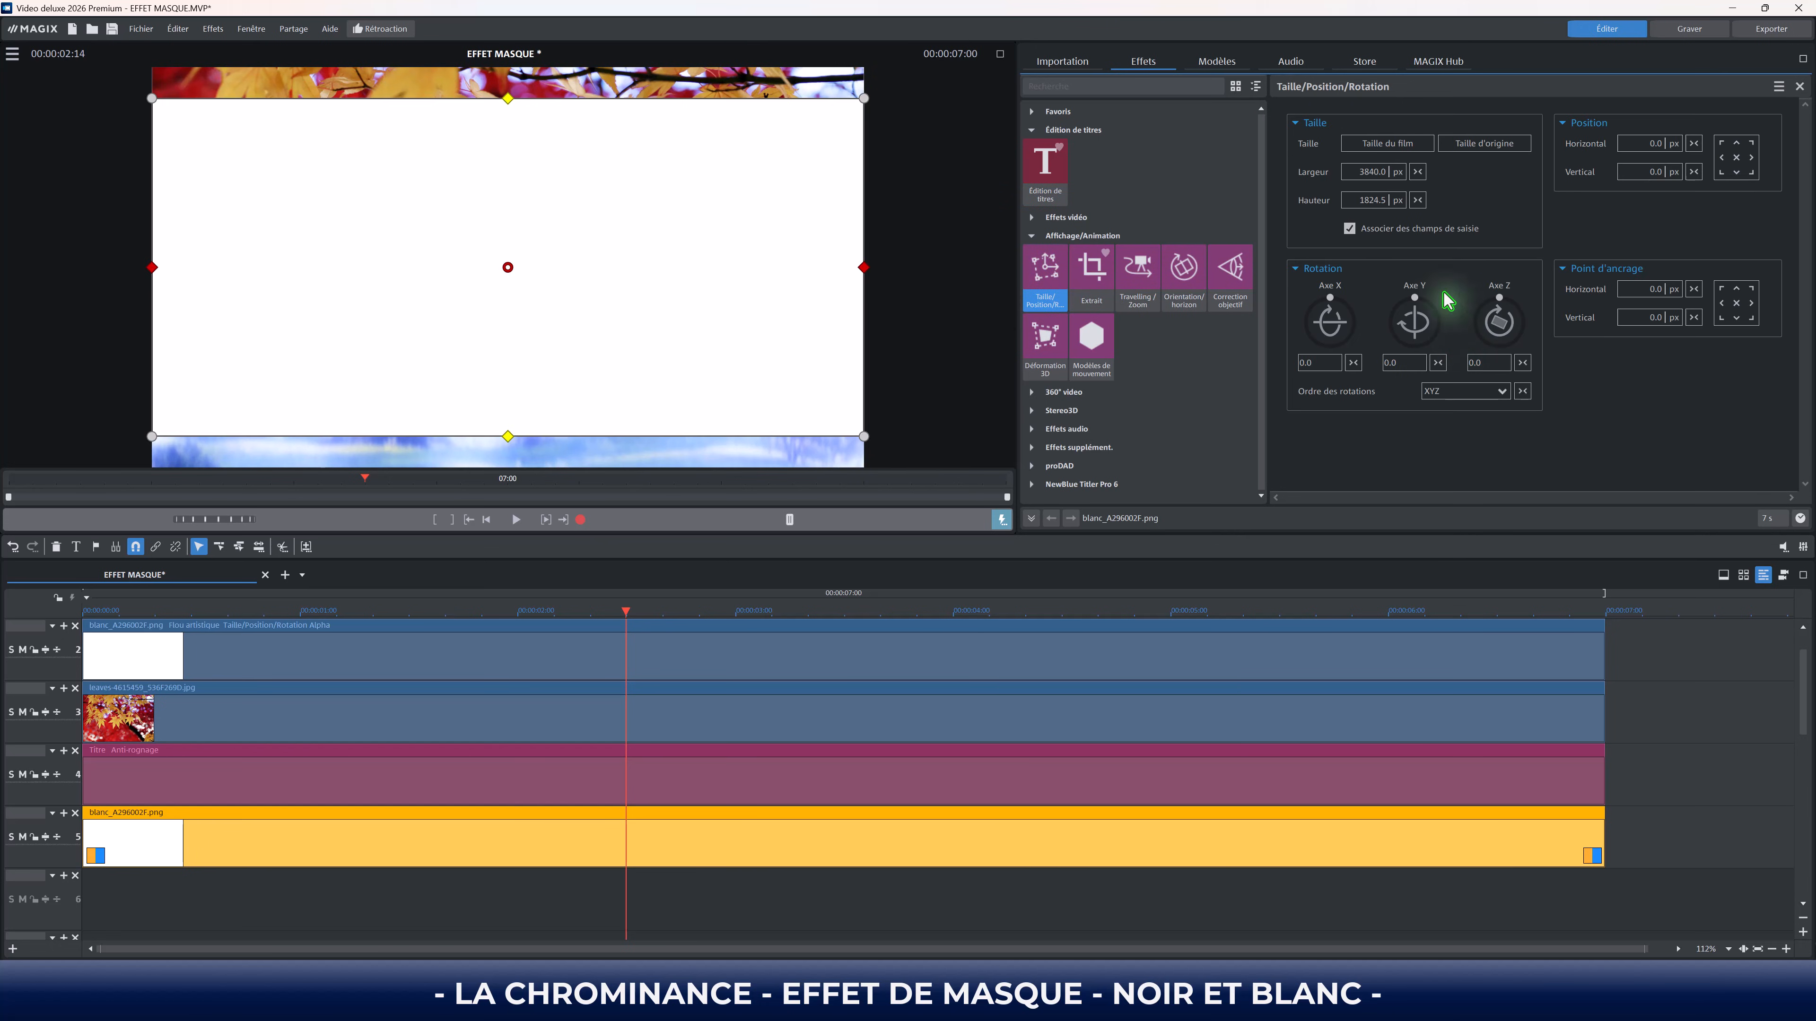
pyautogui.moveTo(1637, 174); pyautogui.dragTo(1650, 815)
pyautogui.moveTo(1631, 183); pyautogui.dragTo(1623, 529)
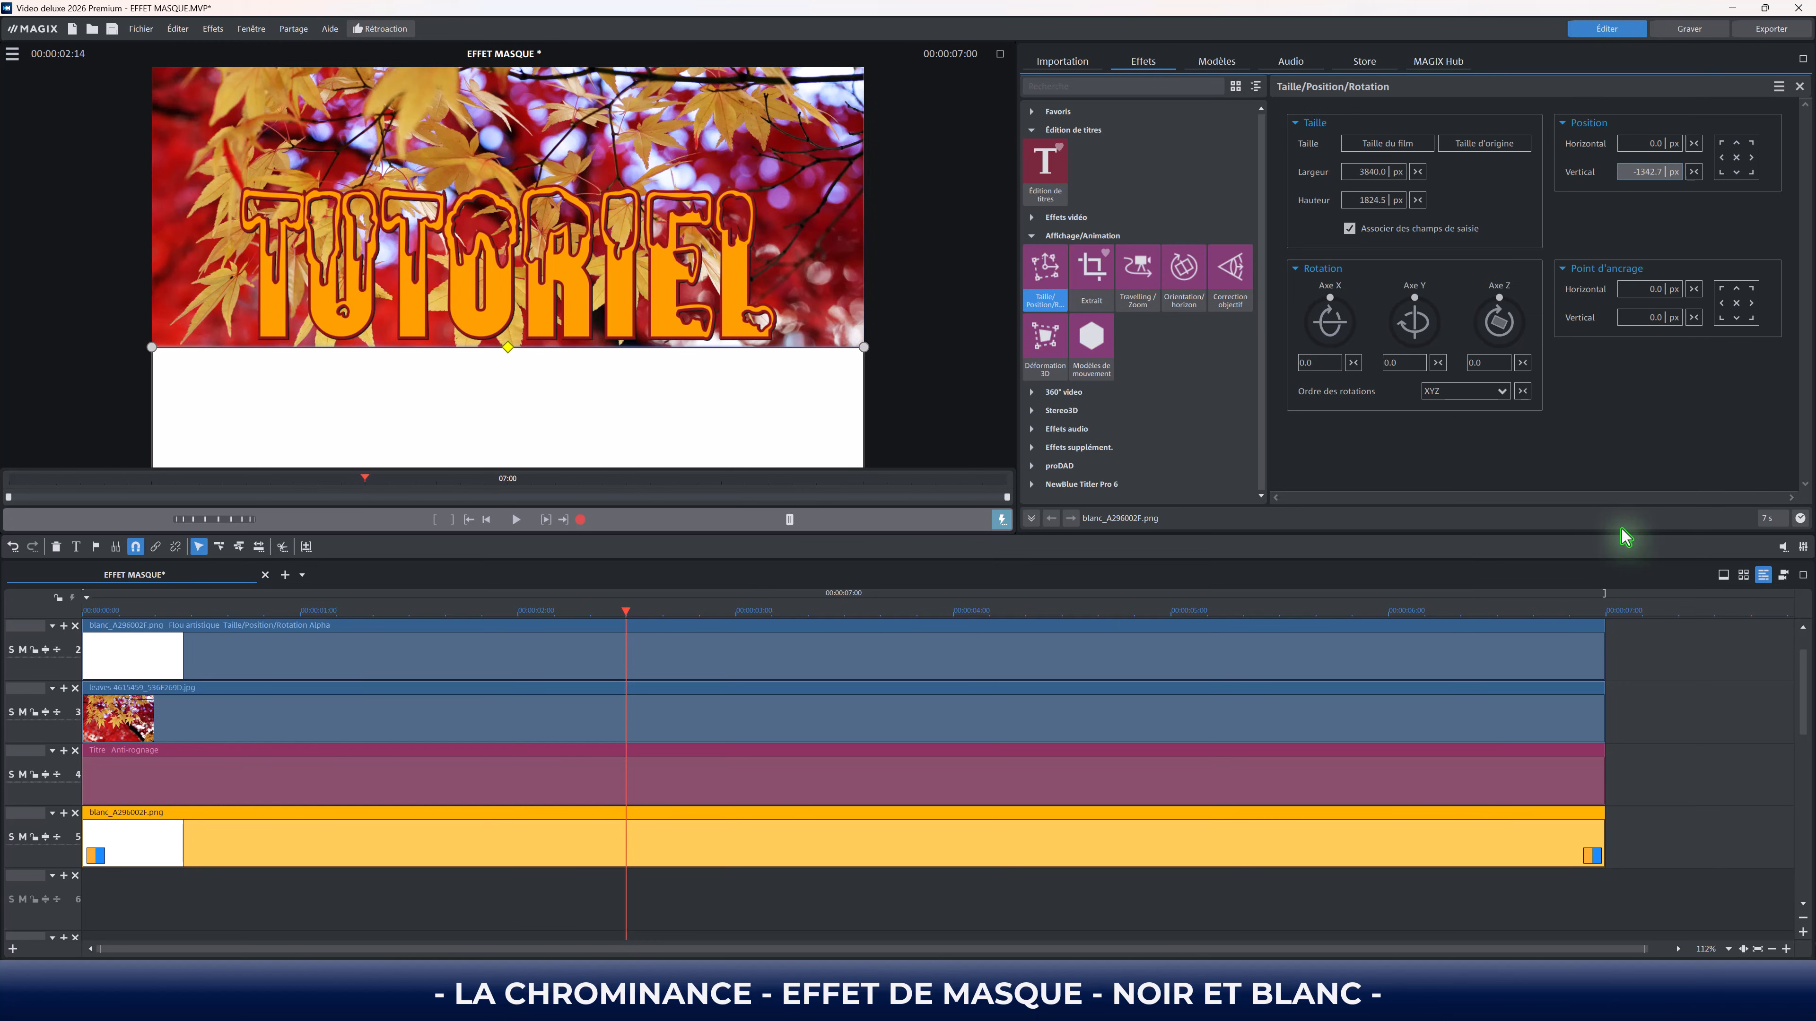
pyautogui.moveTo(1623, 529); pyautogui.dragTo(1621, 528)
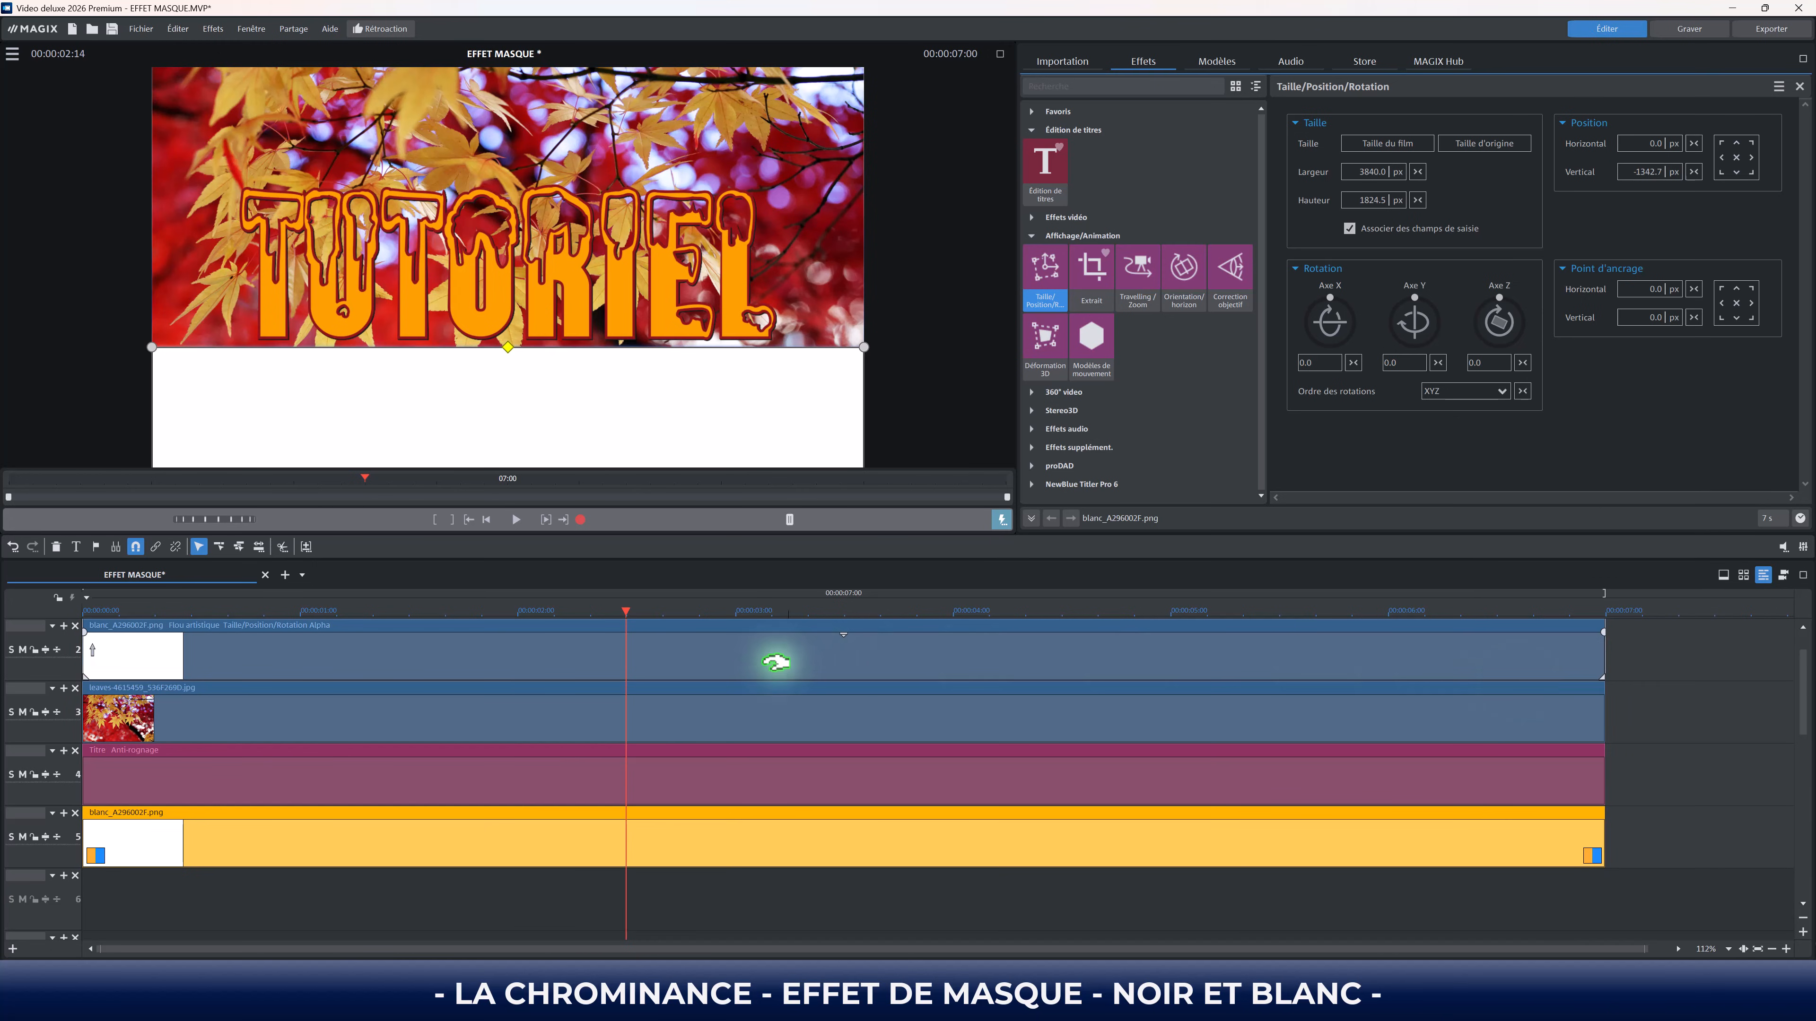
pyautogui.click(581, 857)
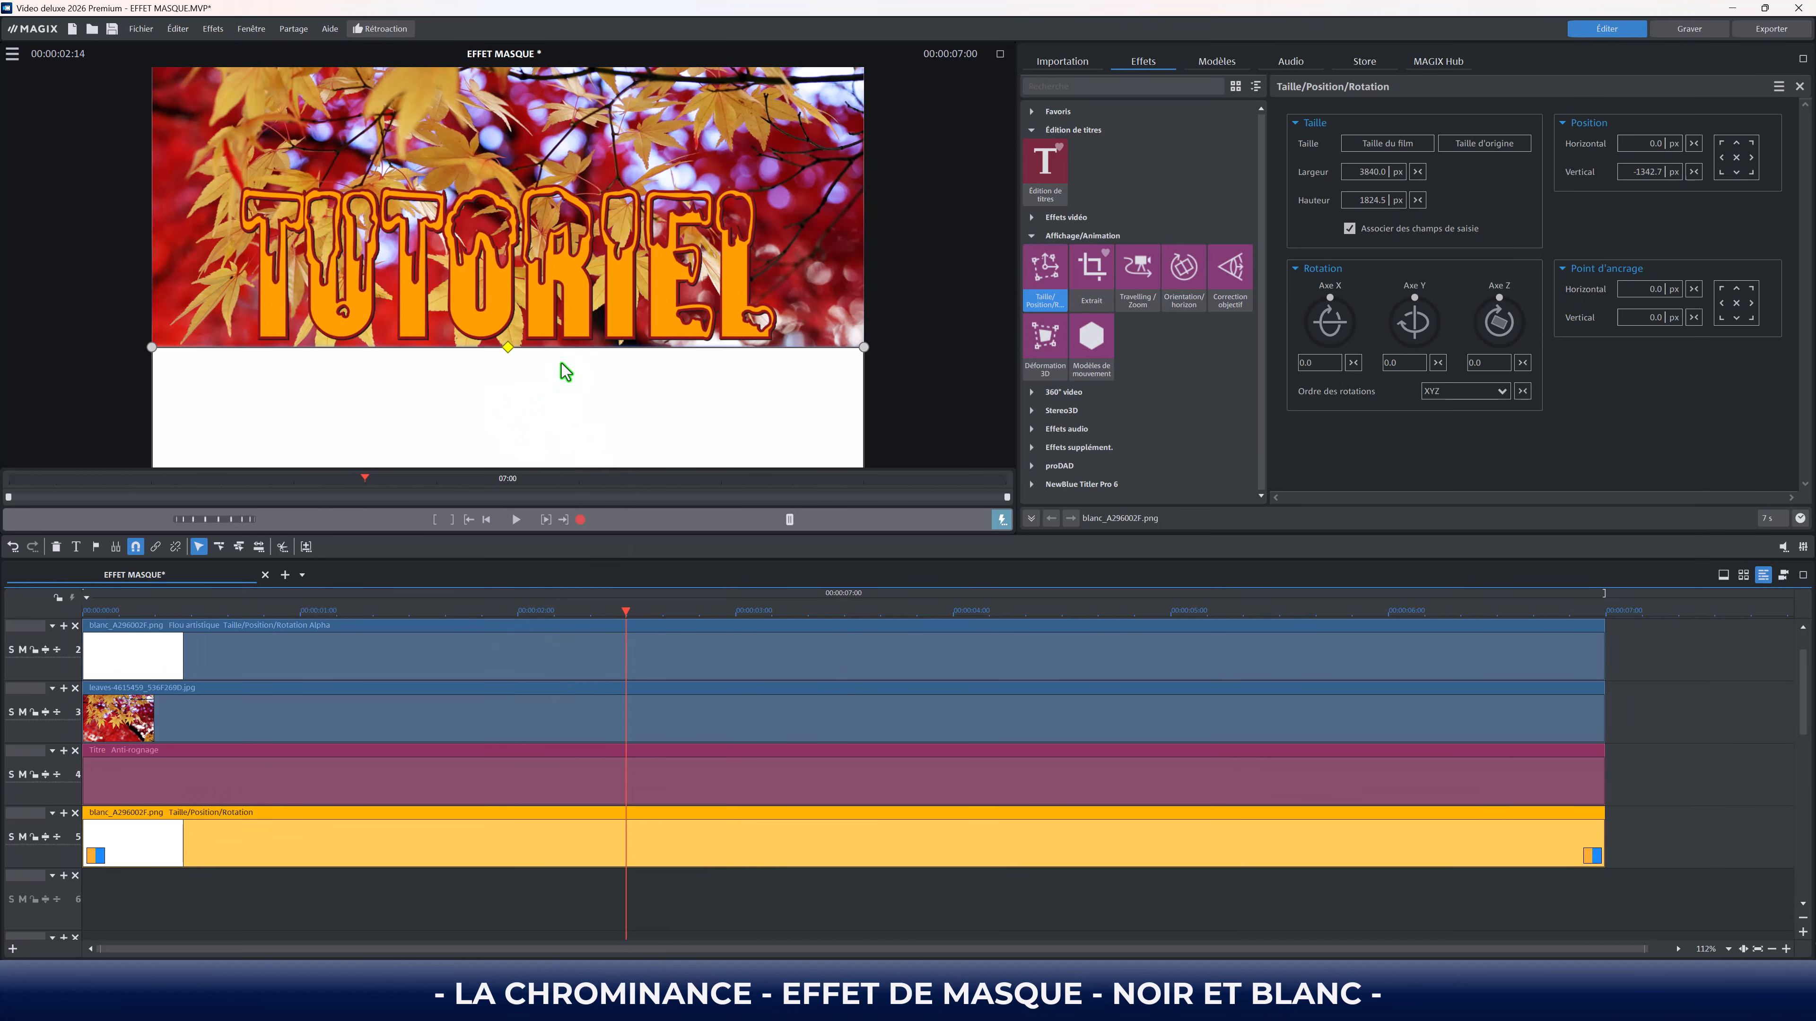
# Step: Set a Taille/Position/Rotation keyframe on the title clip at 00:00:03:01
pyautogui.click(548, 781)
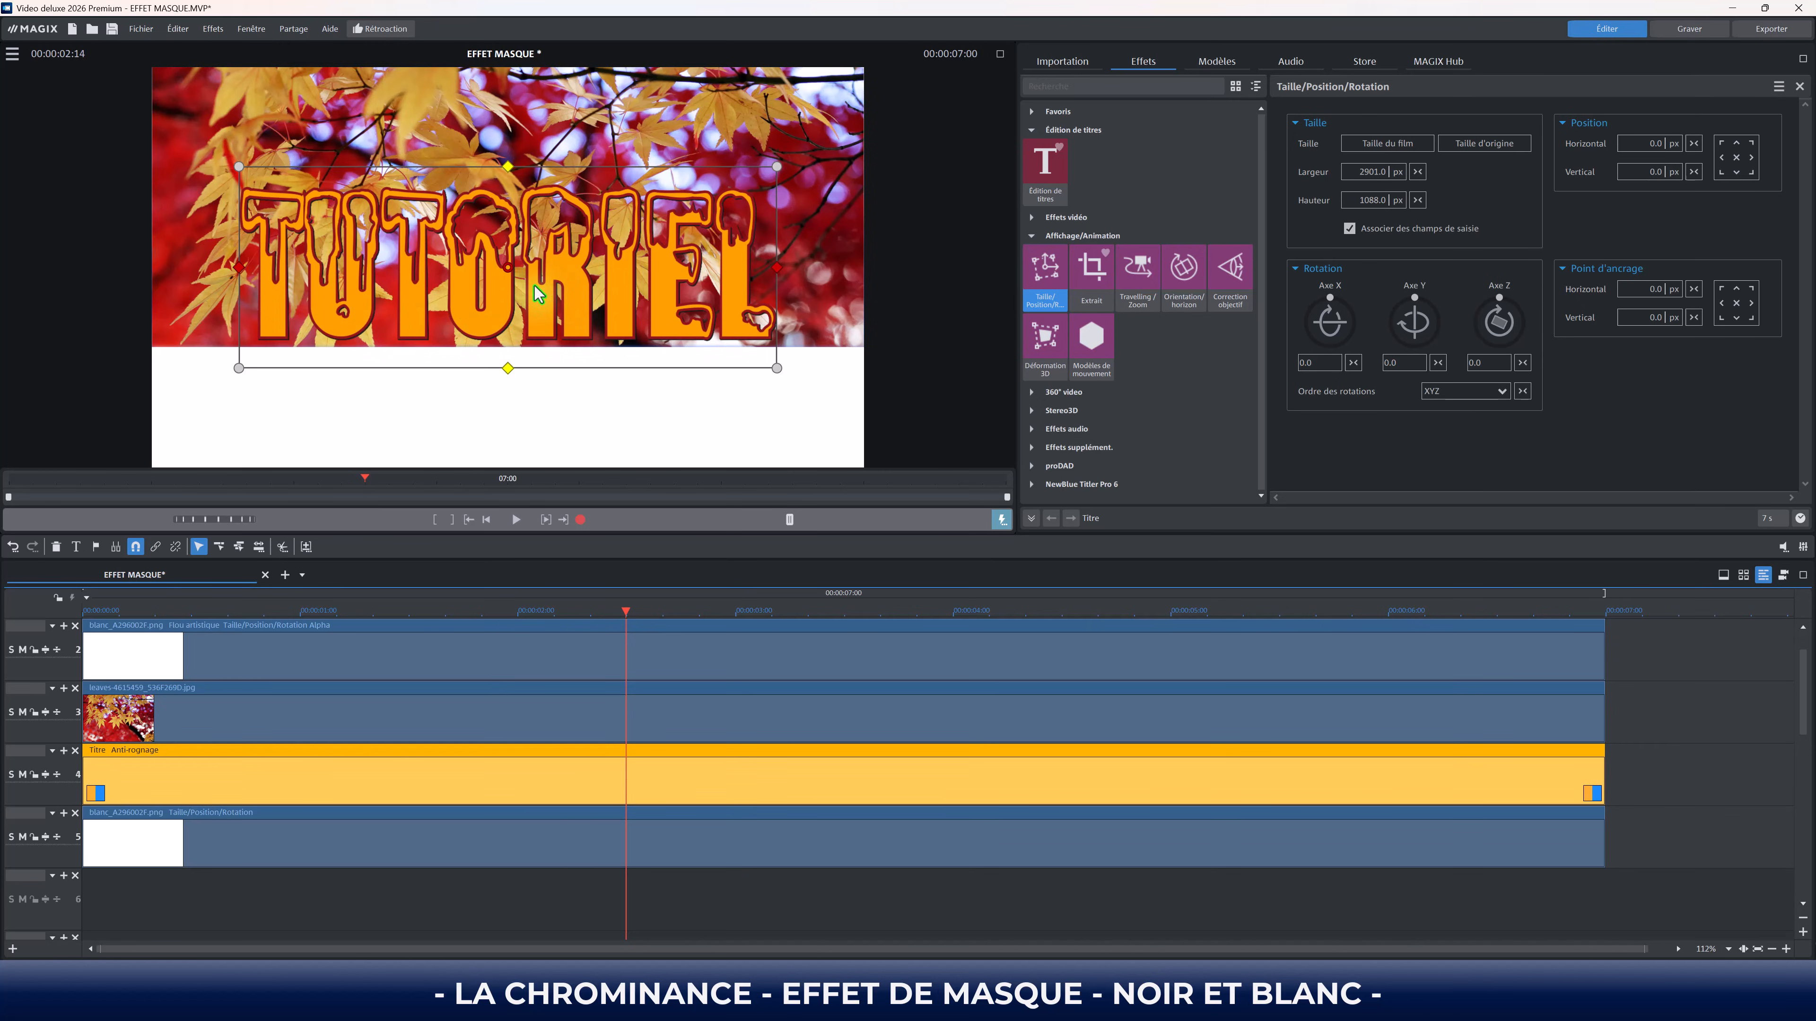
pyautogui.click(1032, 235)
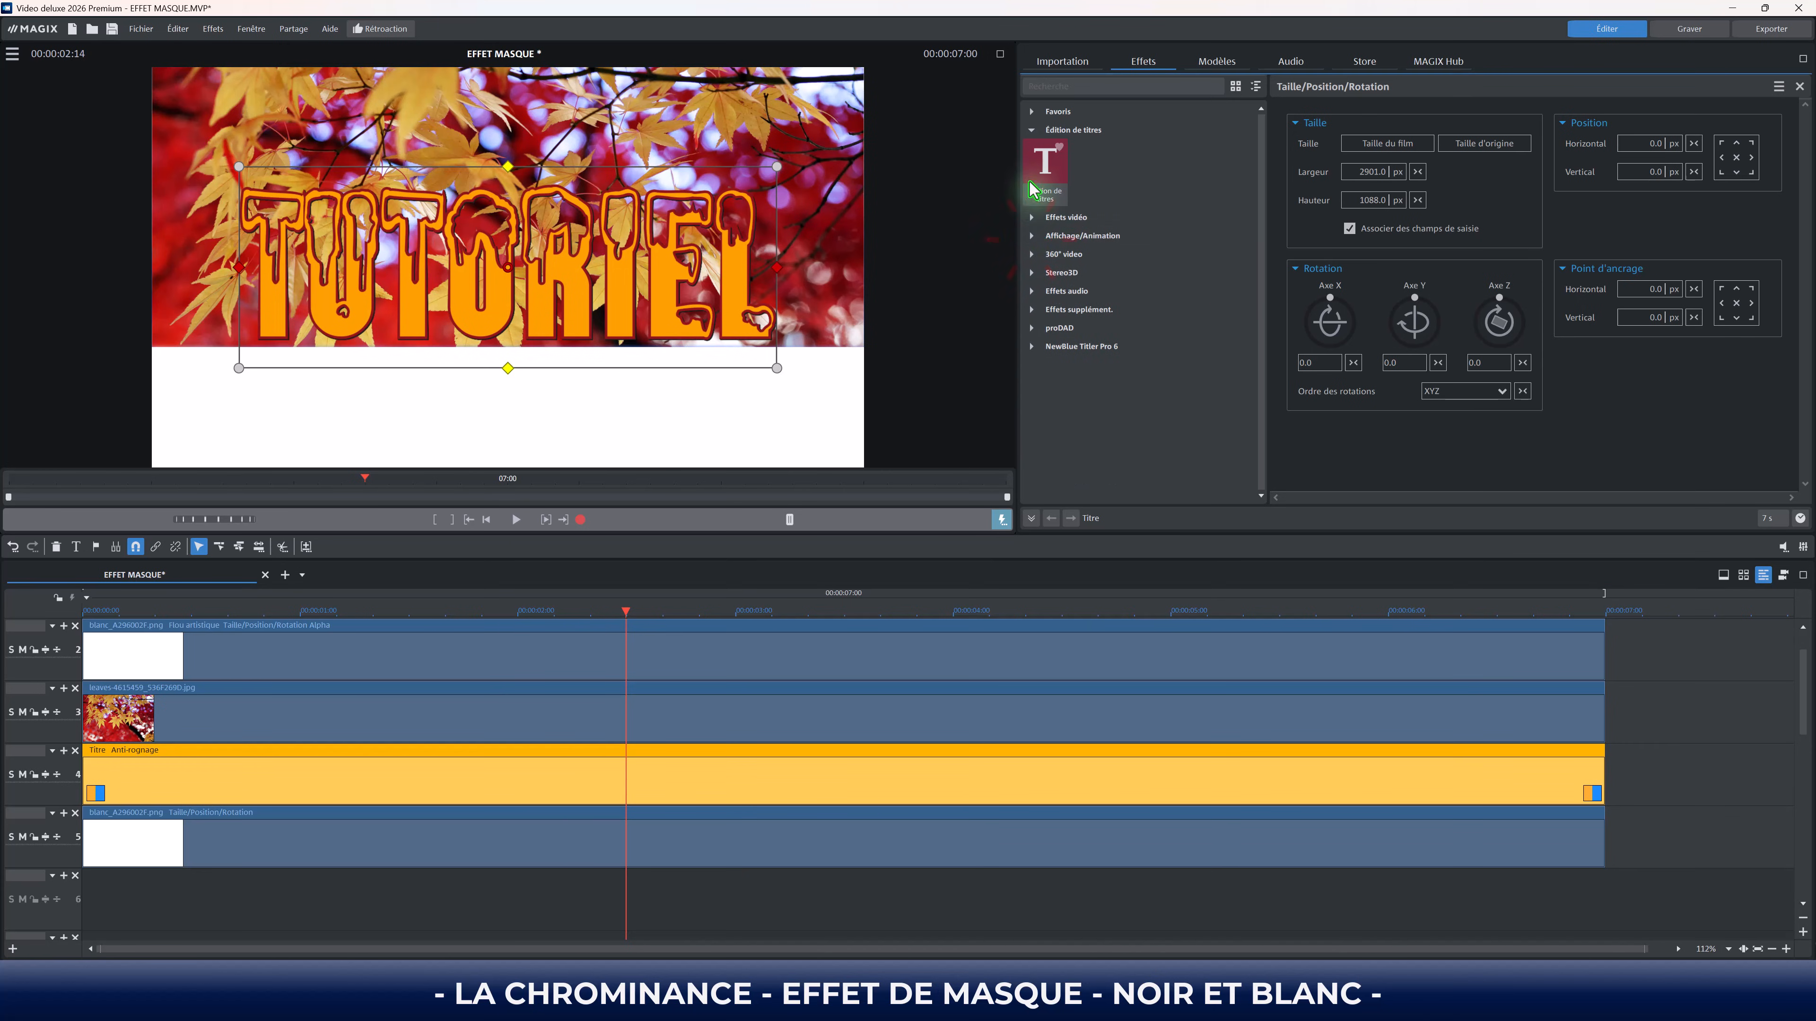
pyautogui.click(1031, 128)
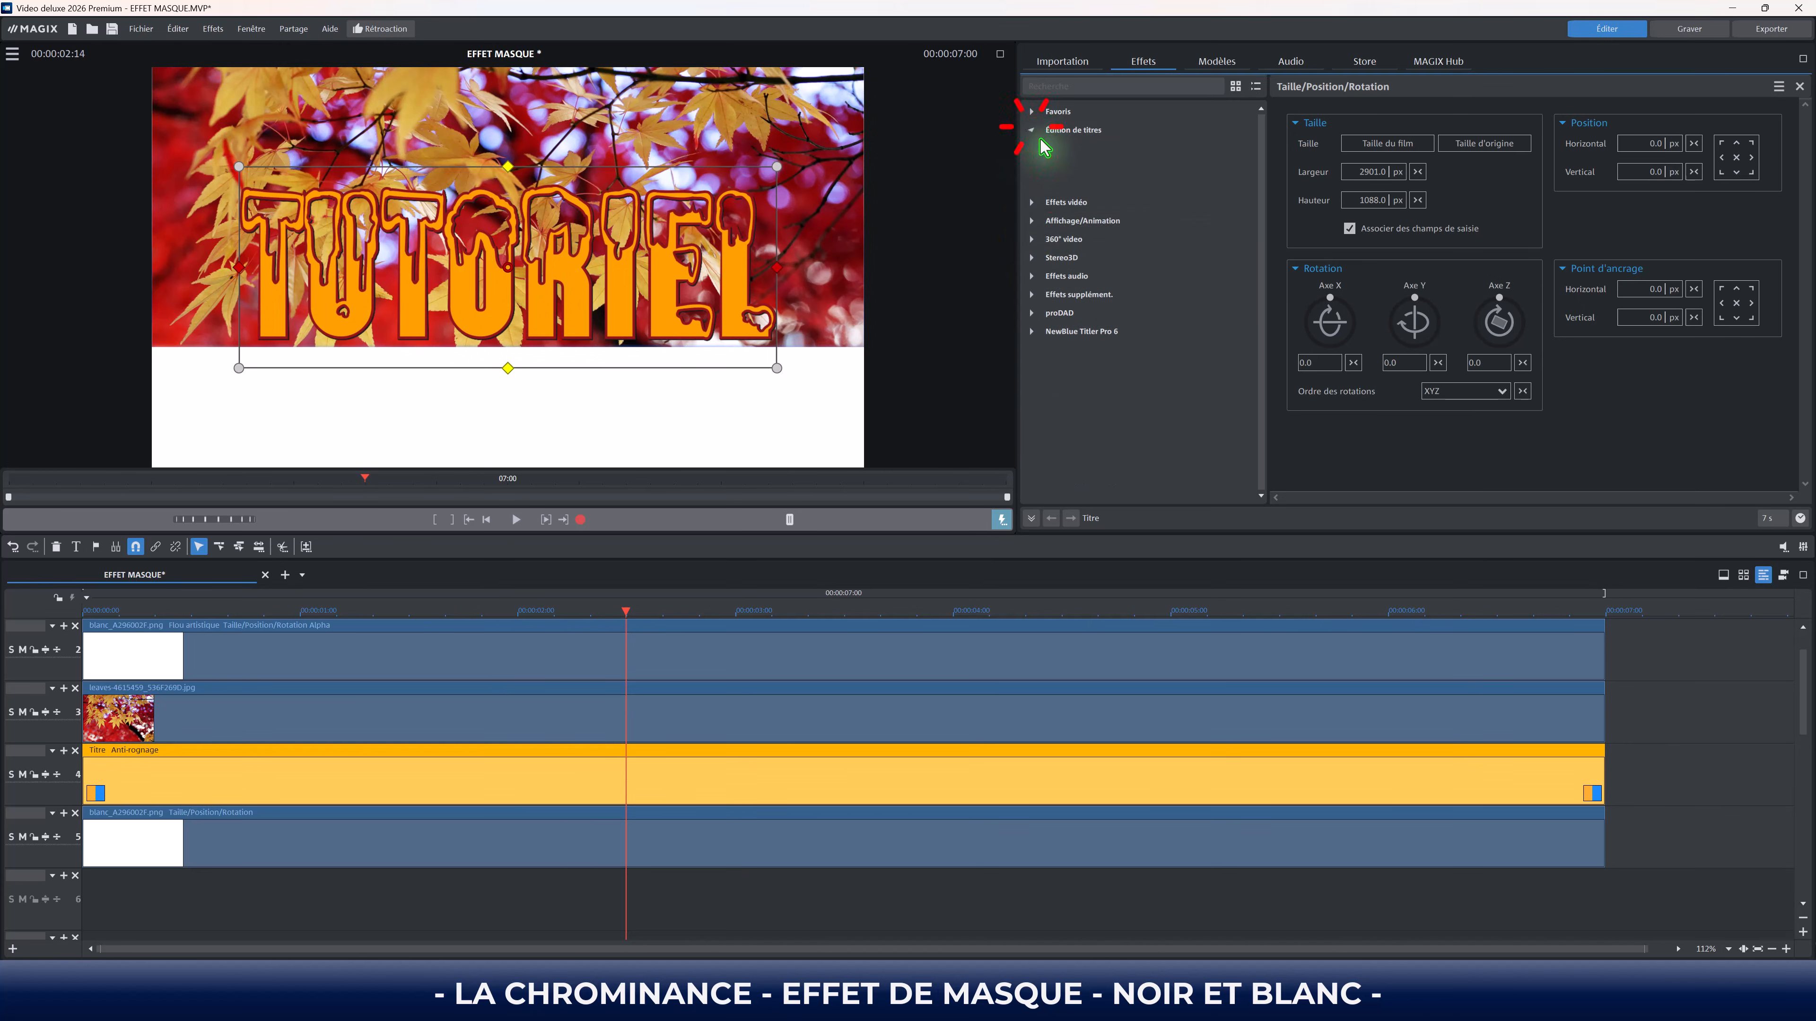
pyautogui.click(1032, 519)
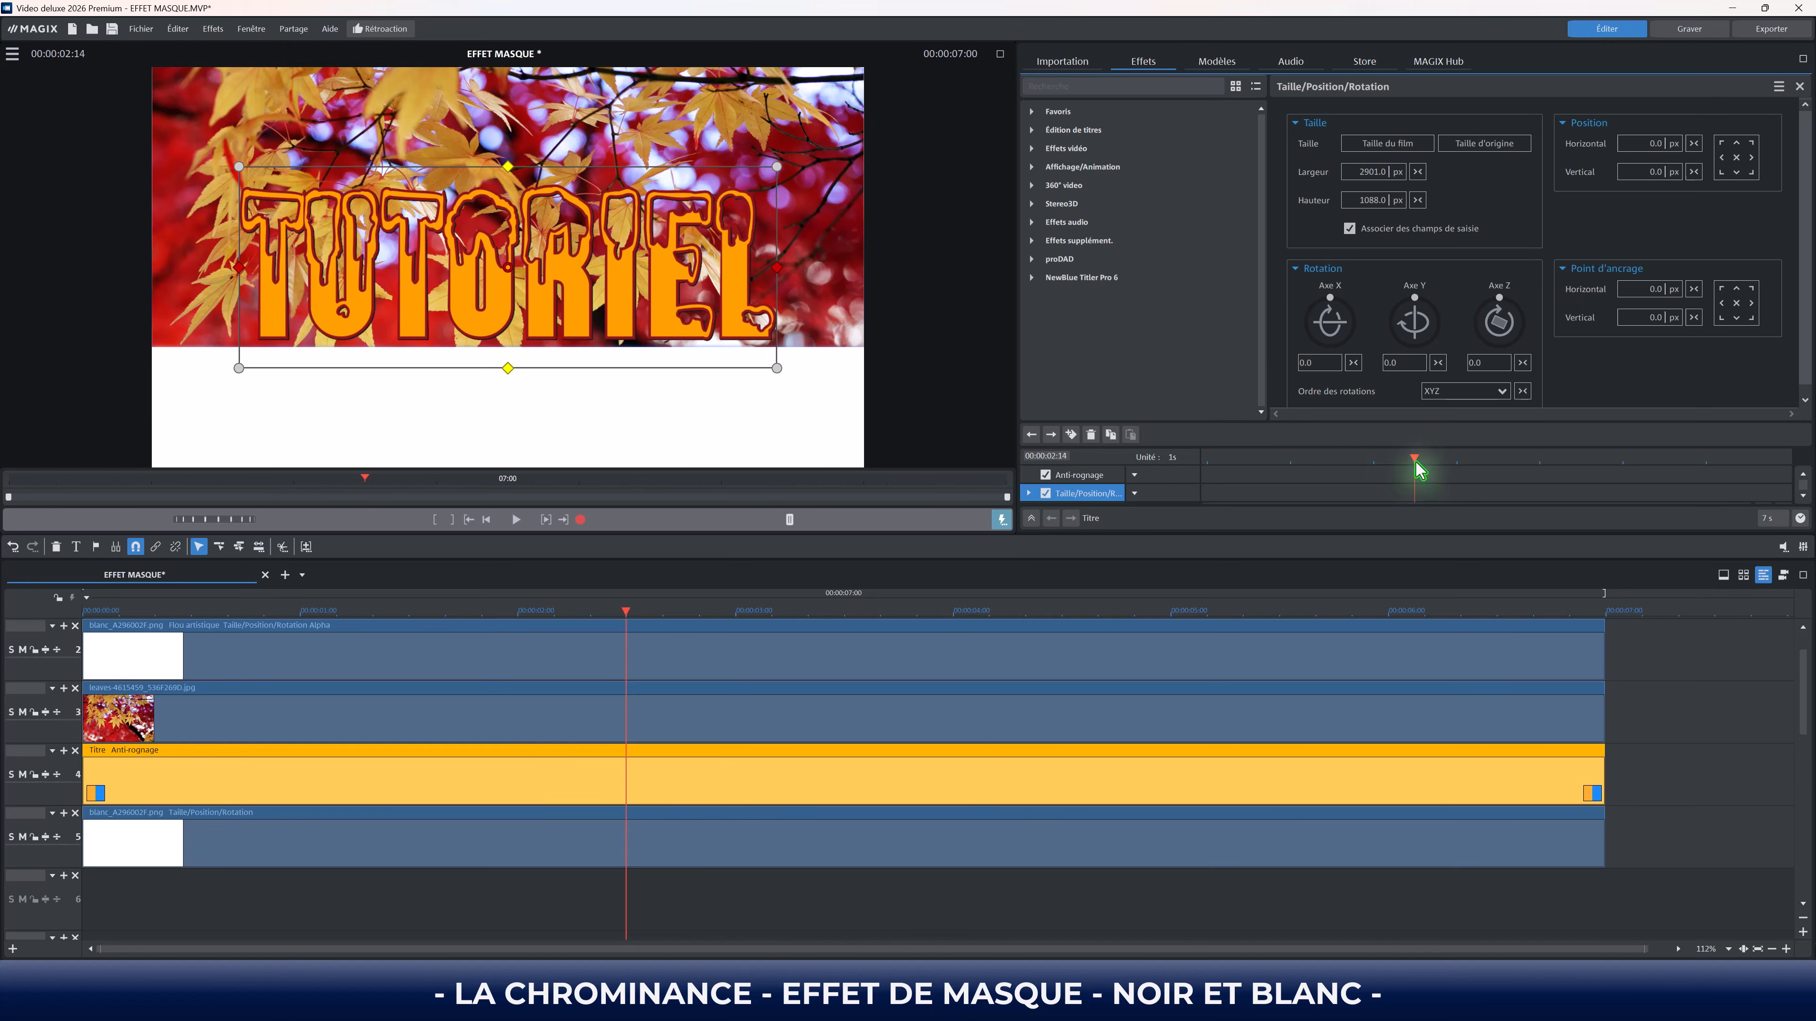
pyautogui.moveTo(1415, 459); pyautogui.dragTo(1451, 466)
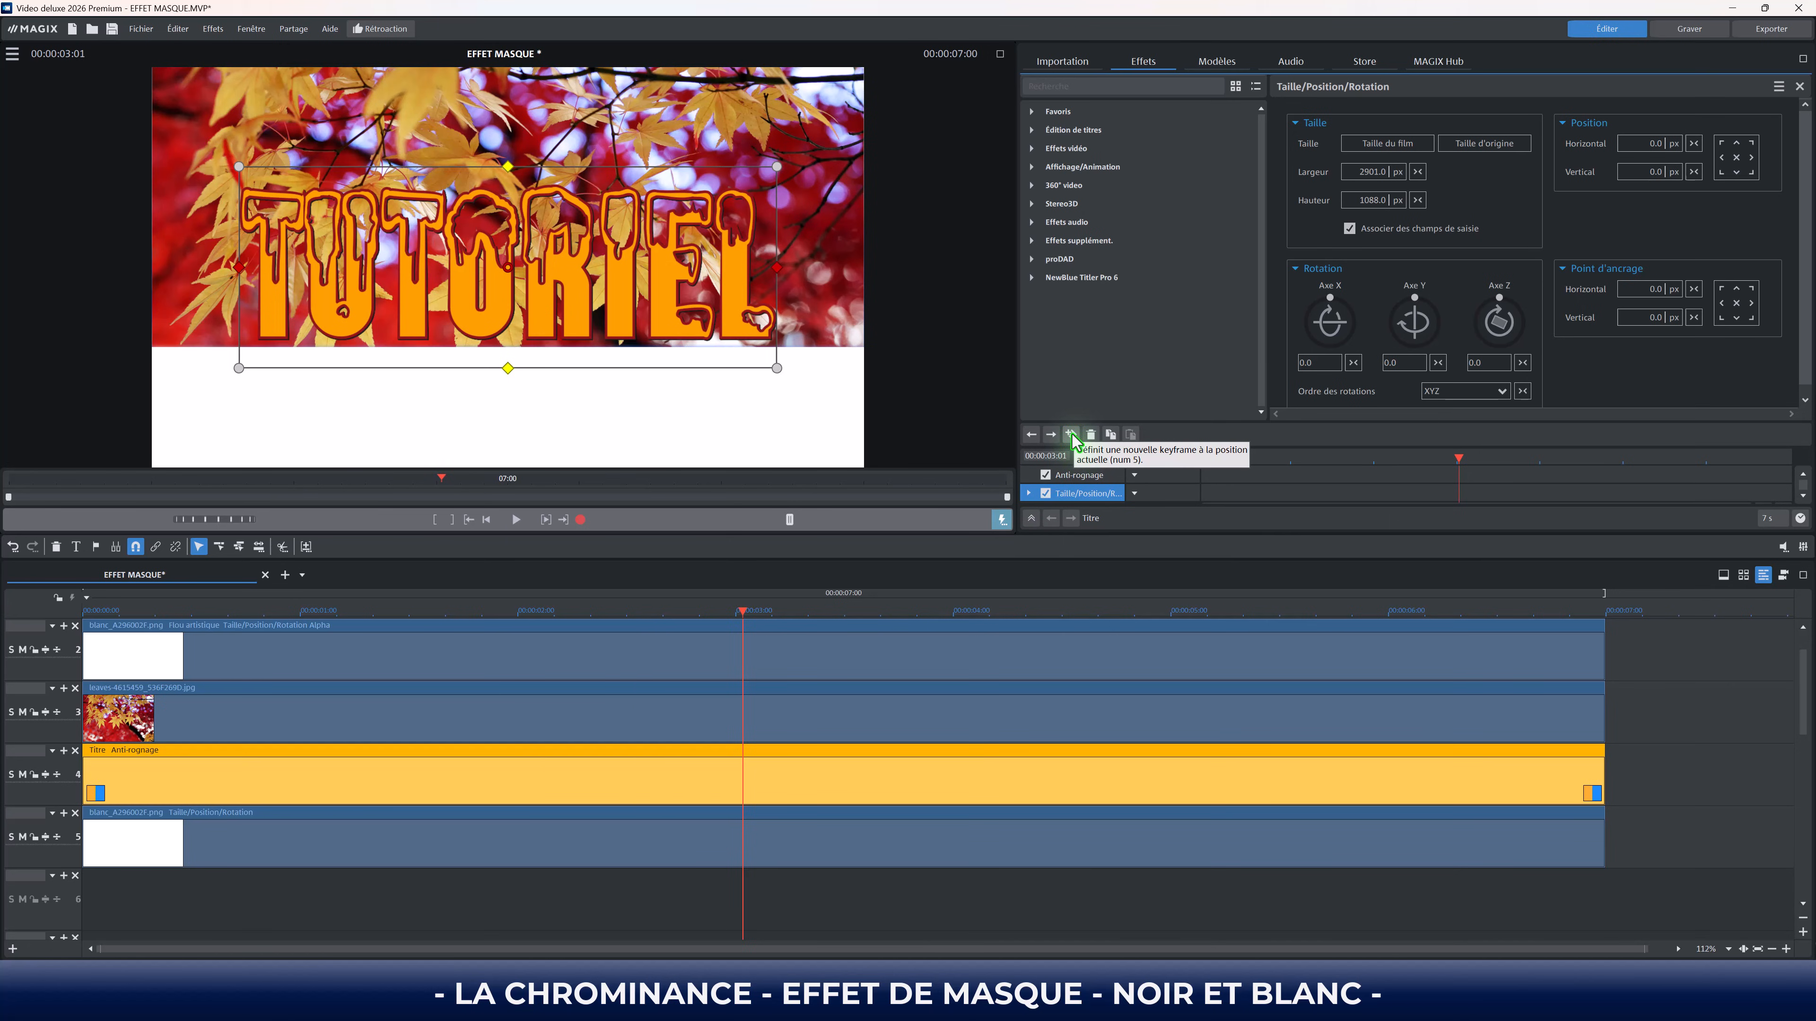
pyautogui.click(1071, 434)
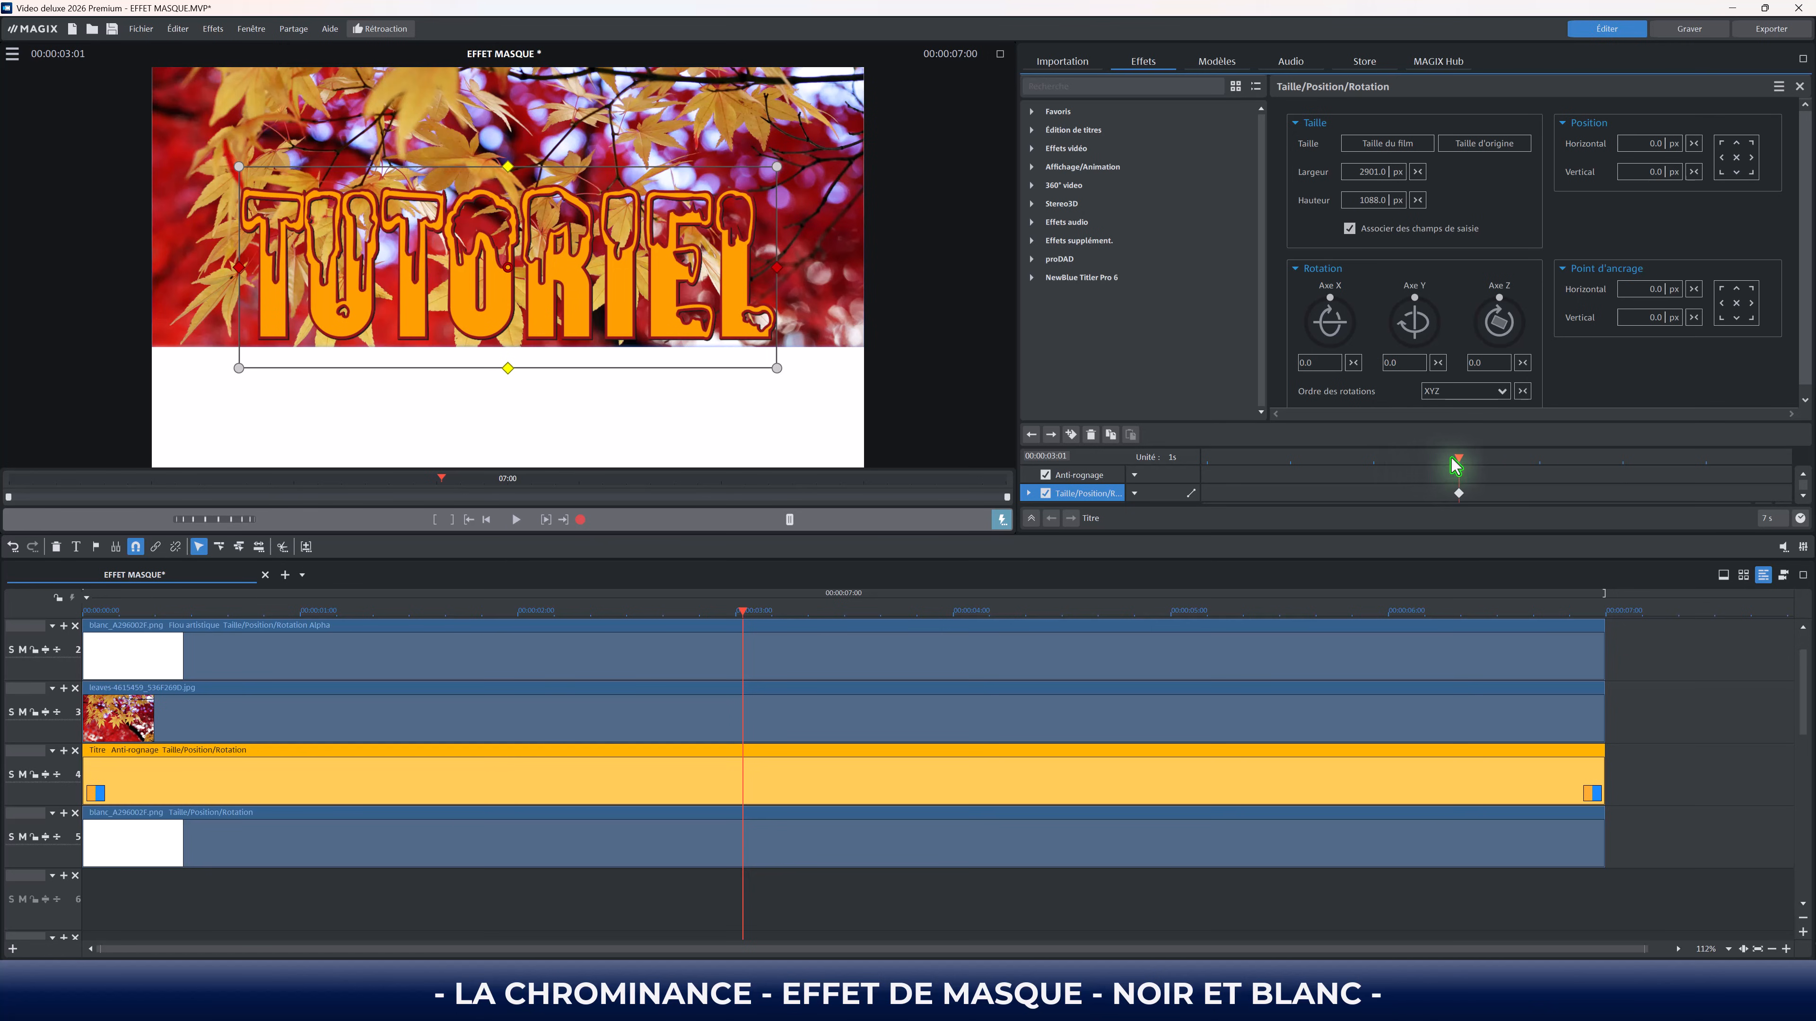
# Step: Add a Taille/Position/Rotation keyframe at the start of the title clip with a vertical position of -972 px
pyautogui.moveTo(1463, 460); pyautogui.dragTo(1135, 472)
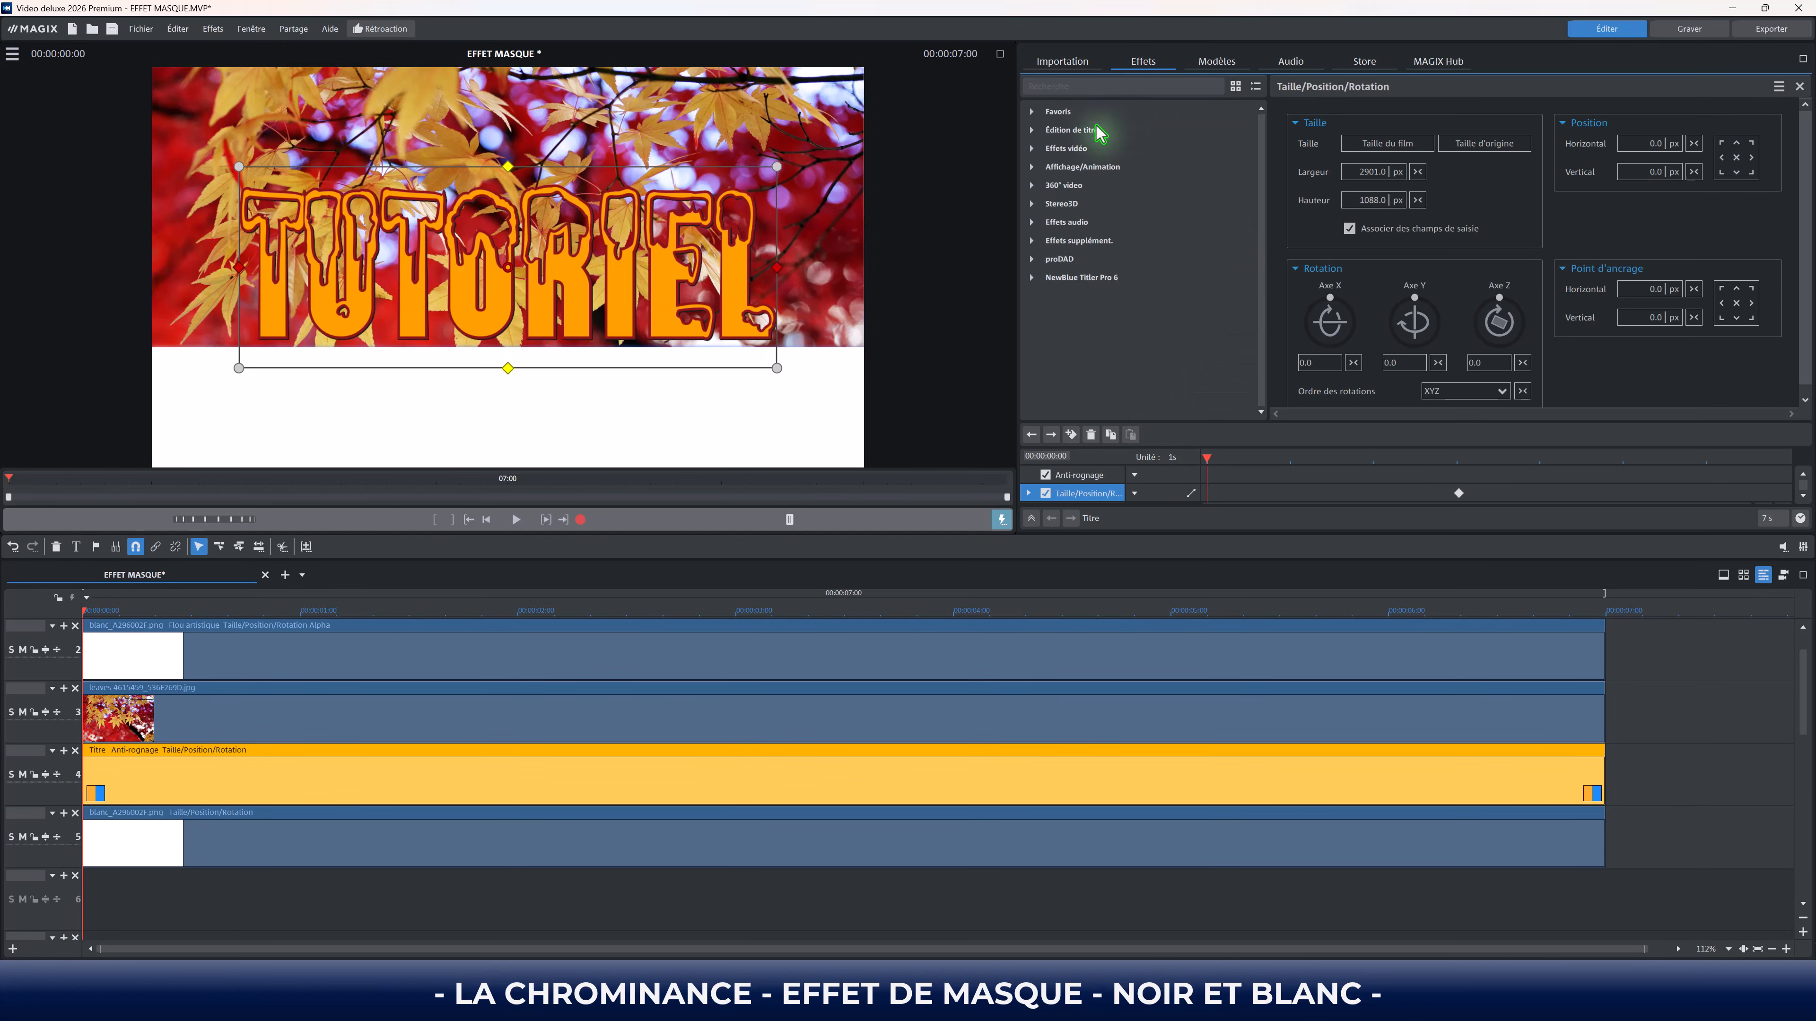
pyautogui.click(1081, 169)
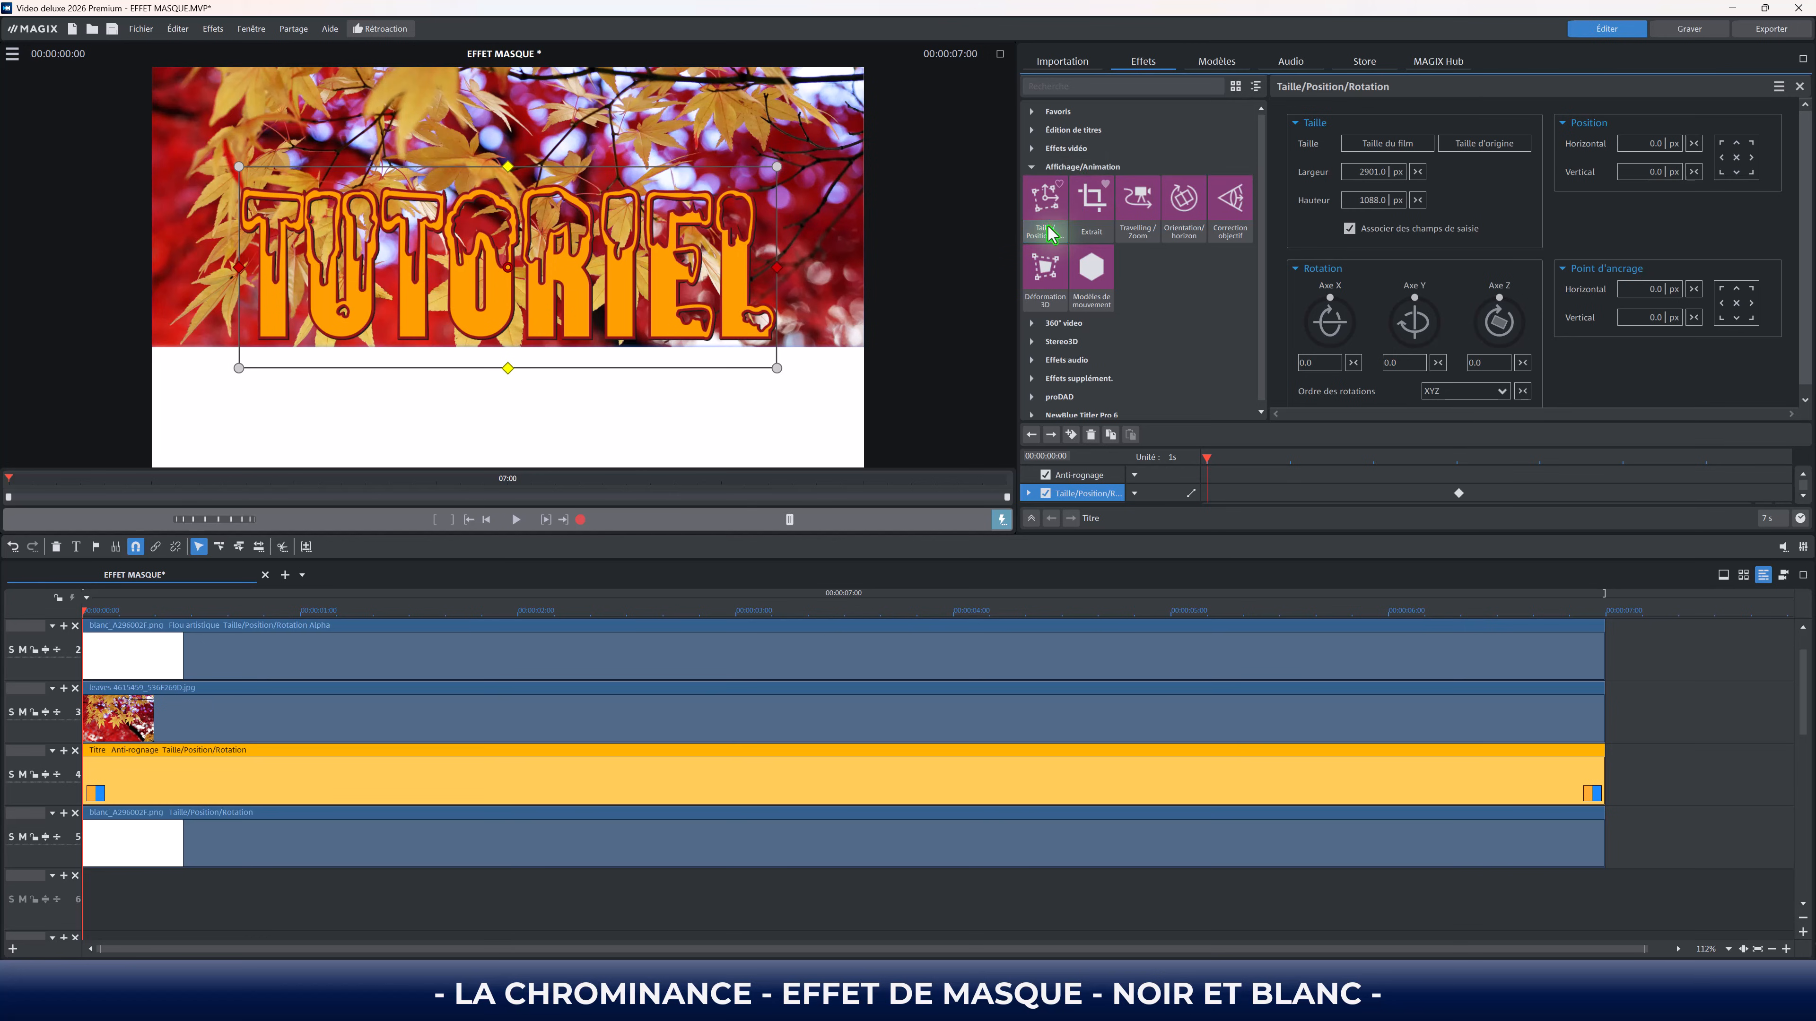
pyautogui.click(1049, 230)
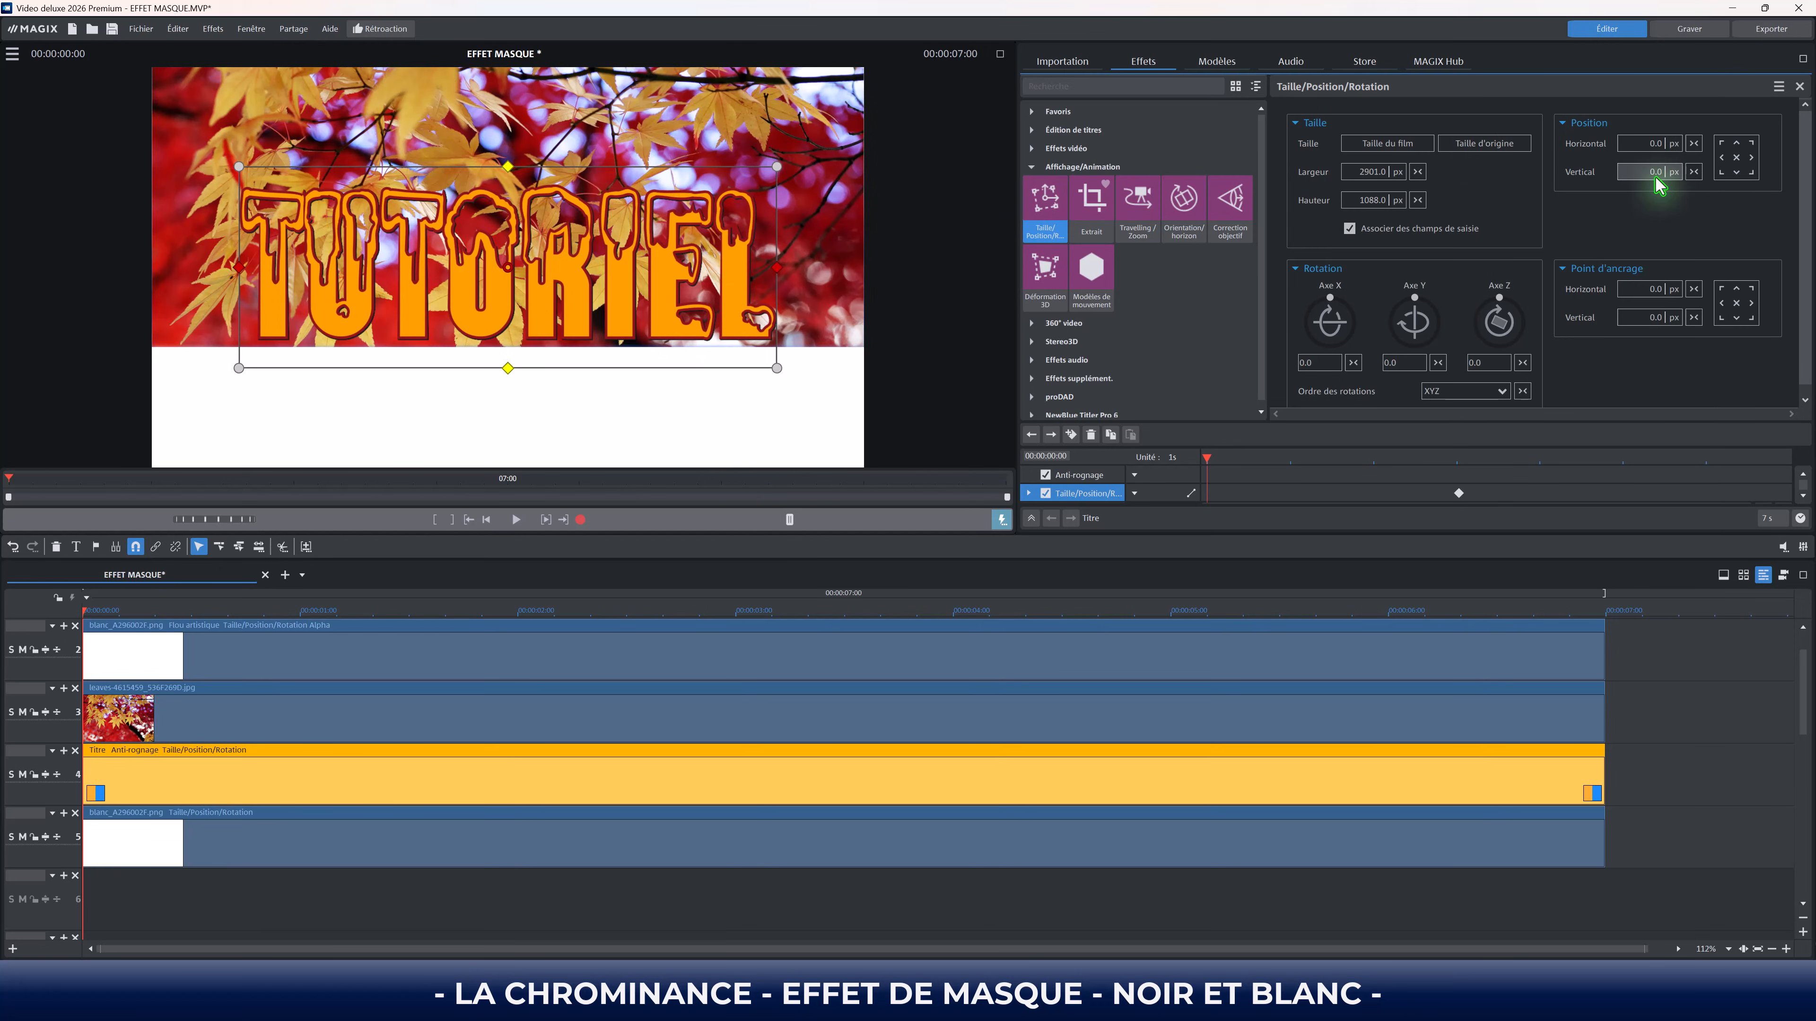
pyautogui.moveTo(1659, 186); pyautogui.dragTo(1639, 885)
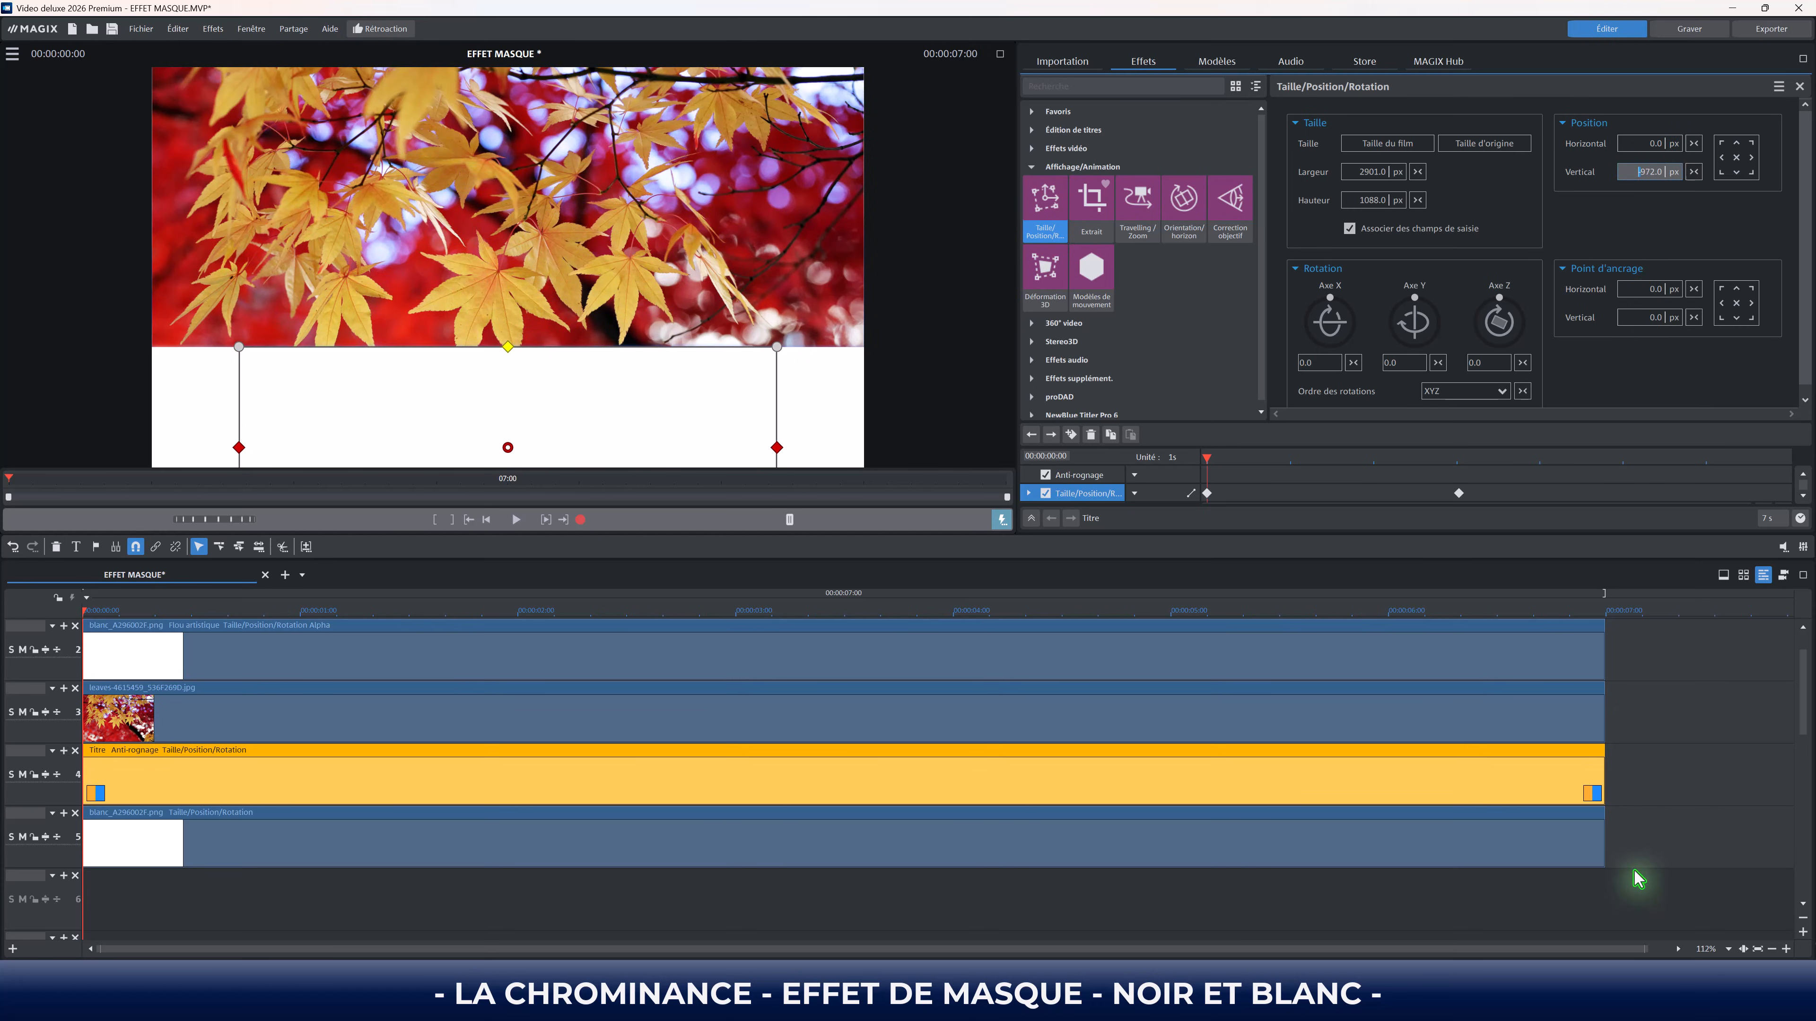
pyautogui.click(1721, 839)
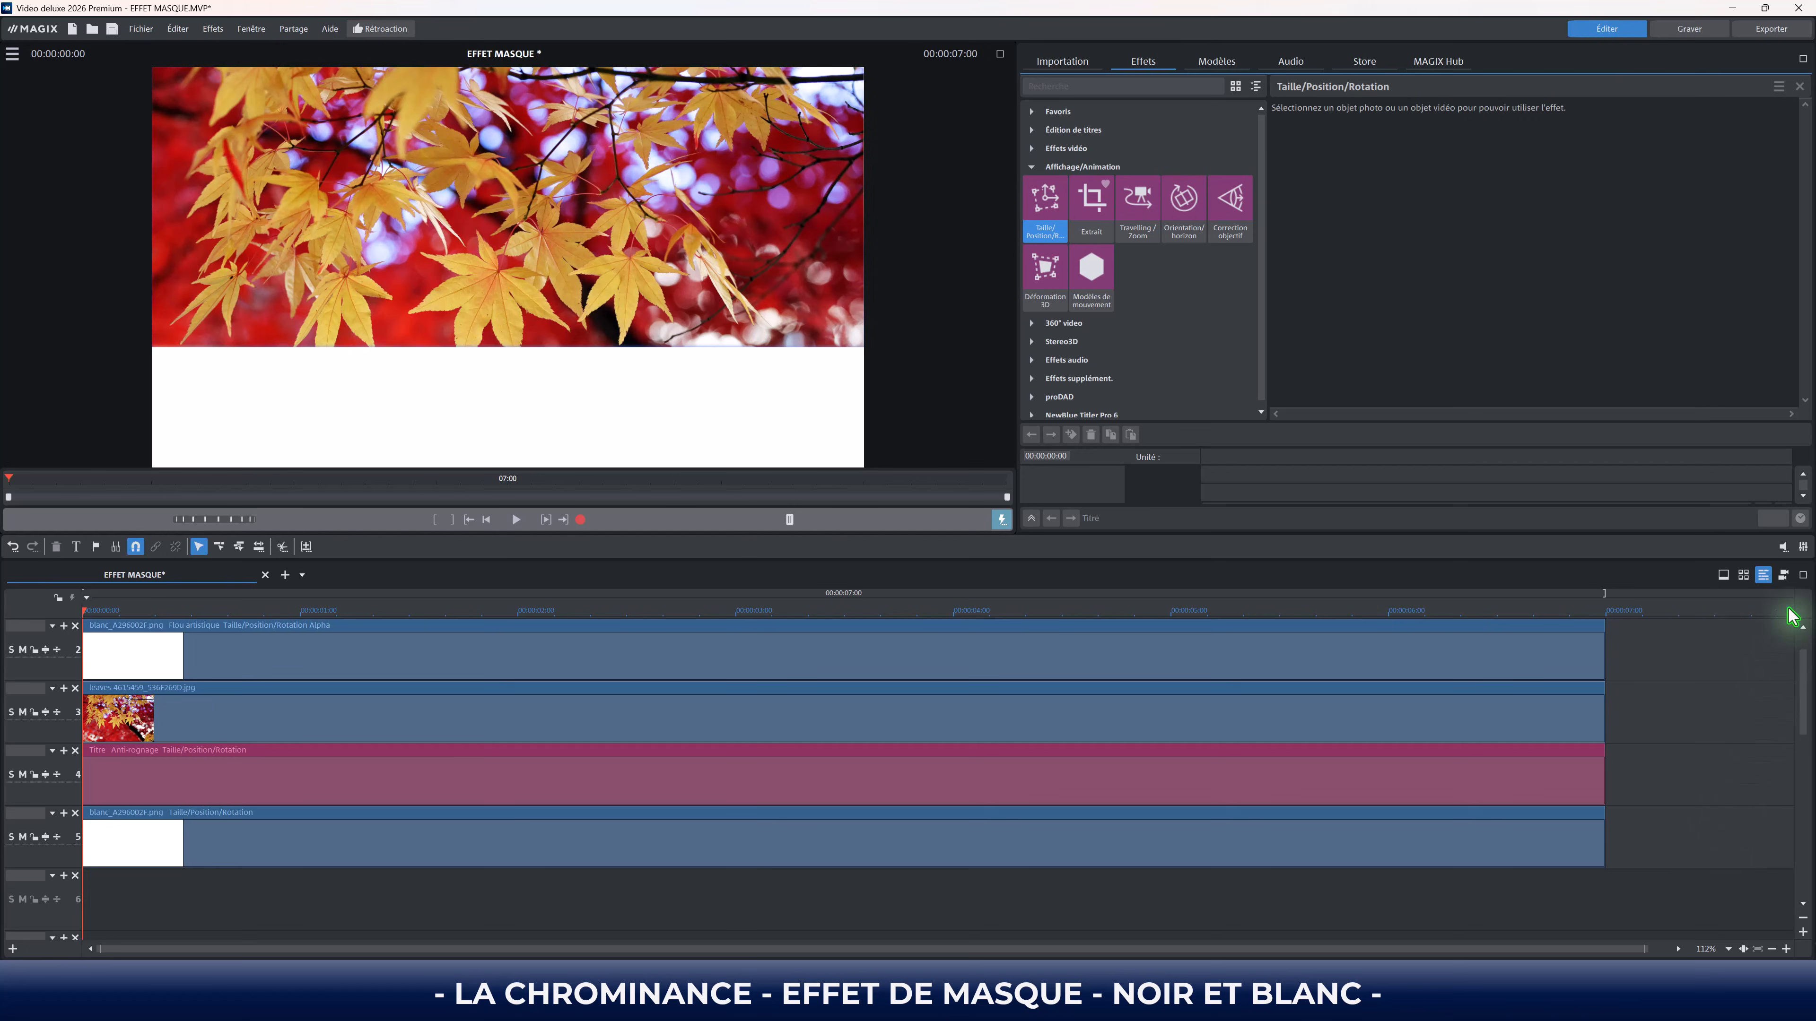
# Step: Switch the title clip's Taille/Position/Rotation keyframes to smooth curve interpolation and play back the animation
pyautogui.click(1804, 920)
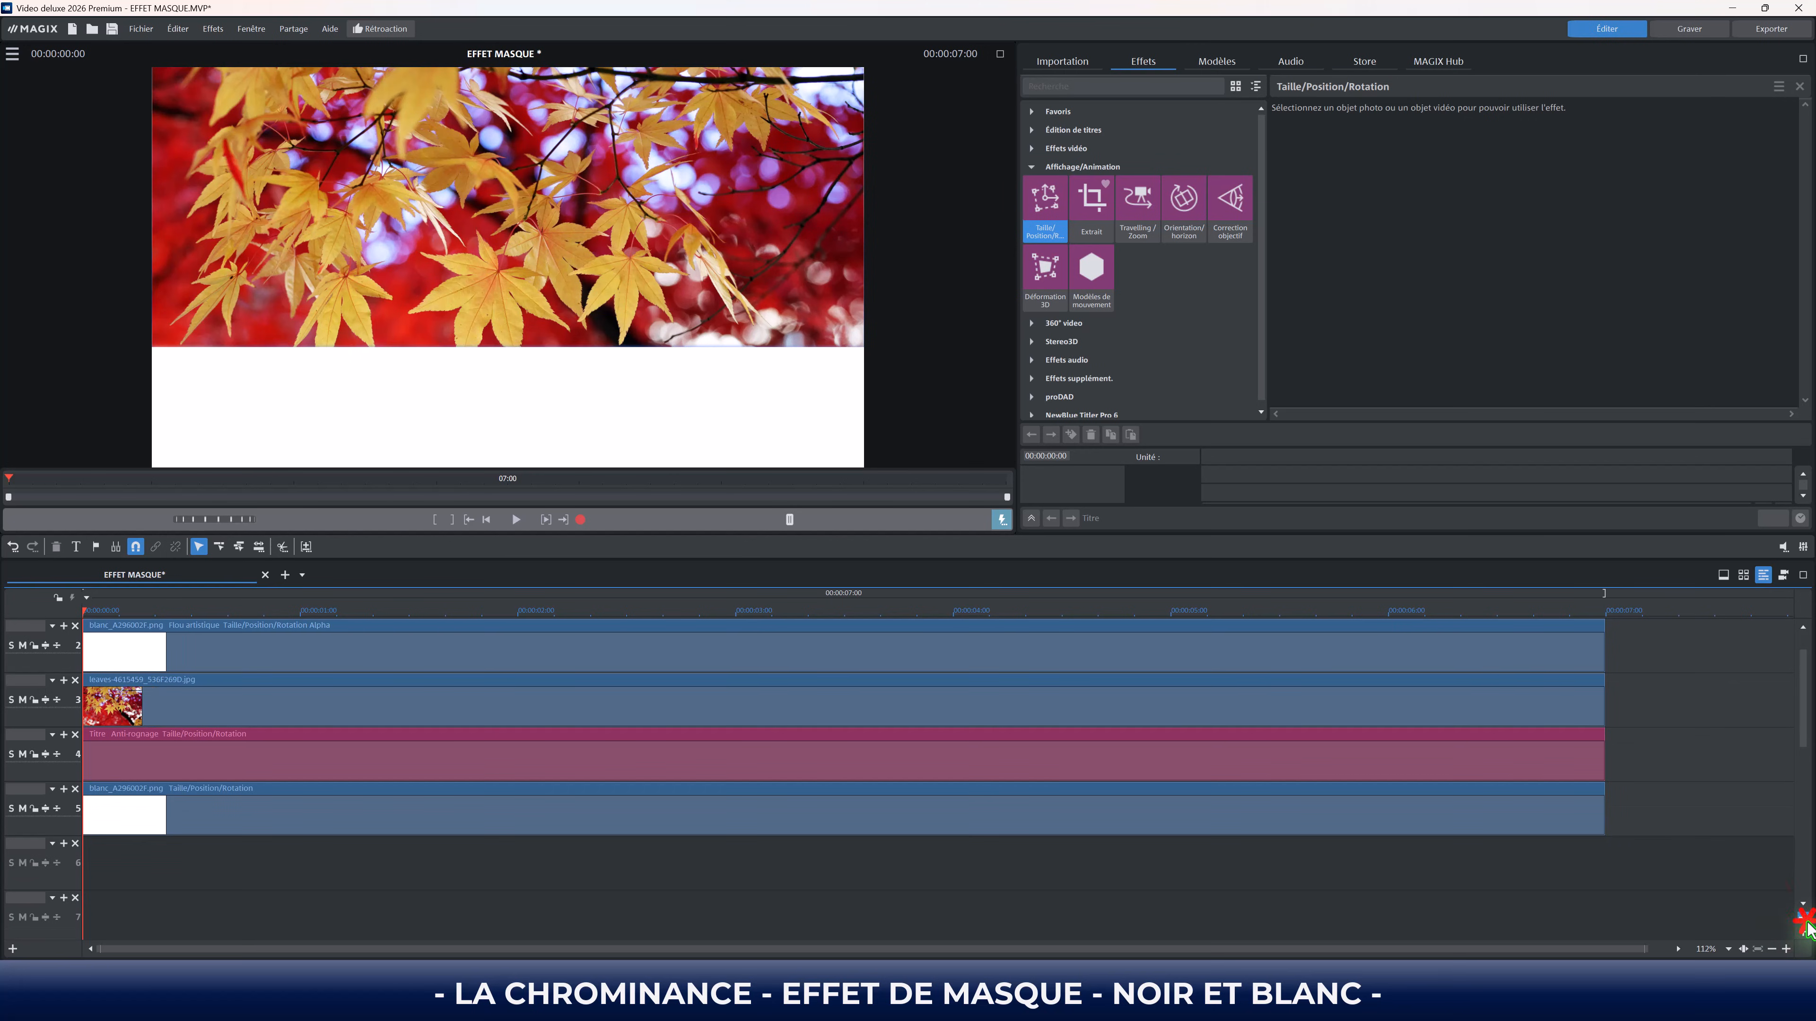
pyautogui.click(1803, 920)
pyautogui.click(1803, 919)
pyautogui.click(1805, 927)
pyautogui.click(1805, 924)
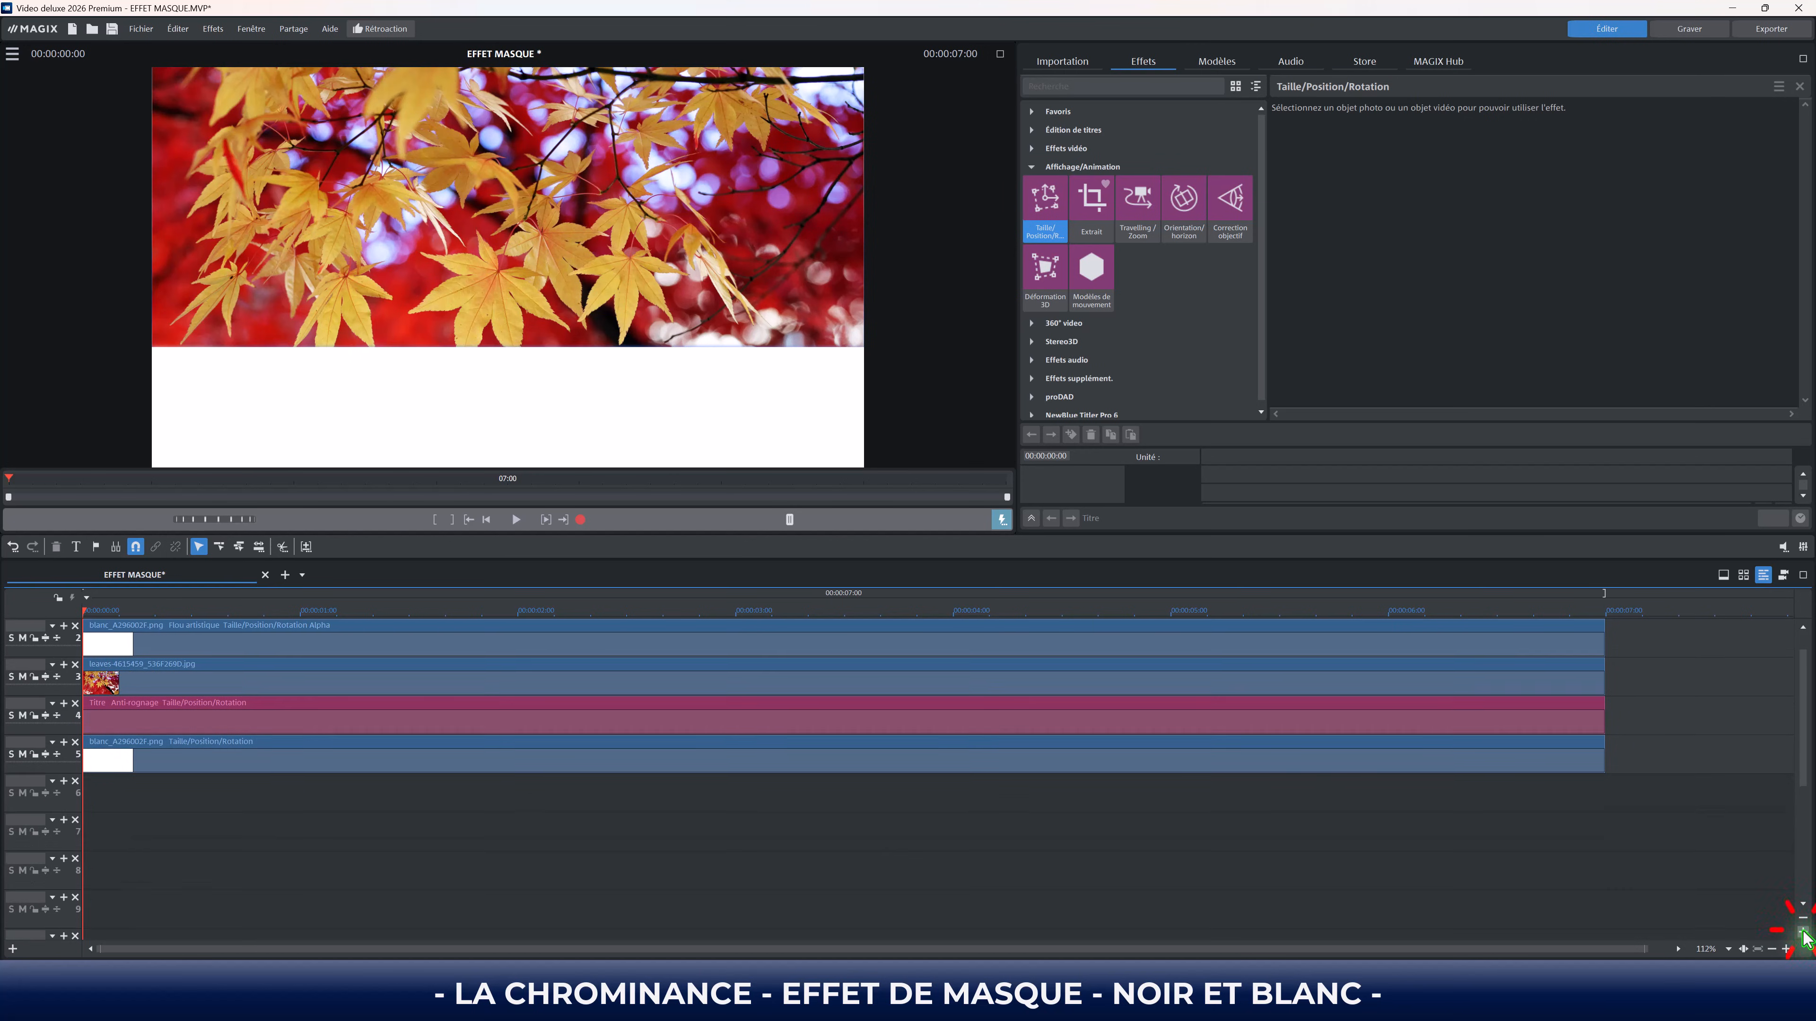
pyautogui.click(1805, 921)
pyautogui.click(1804, 923)
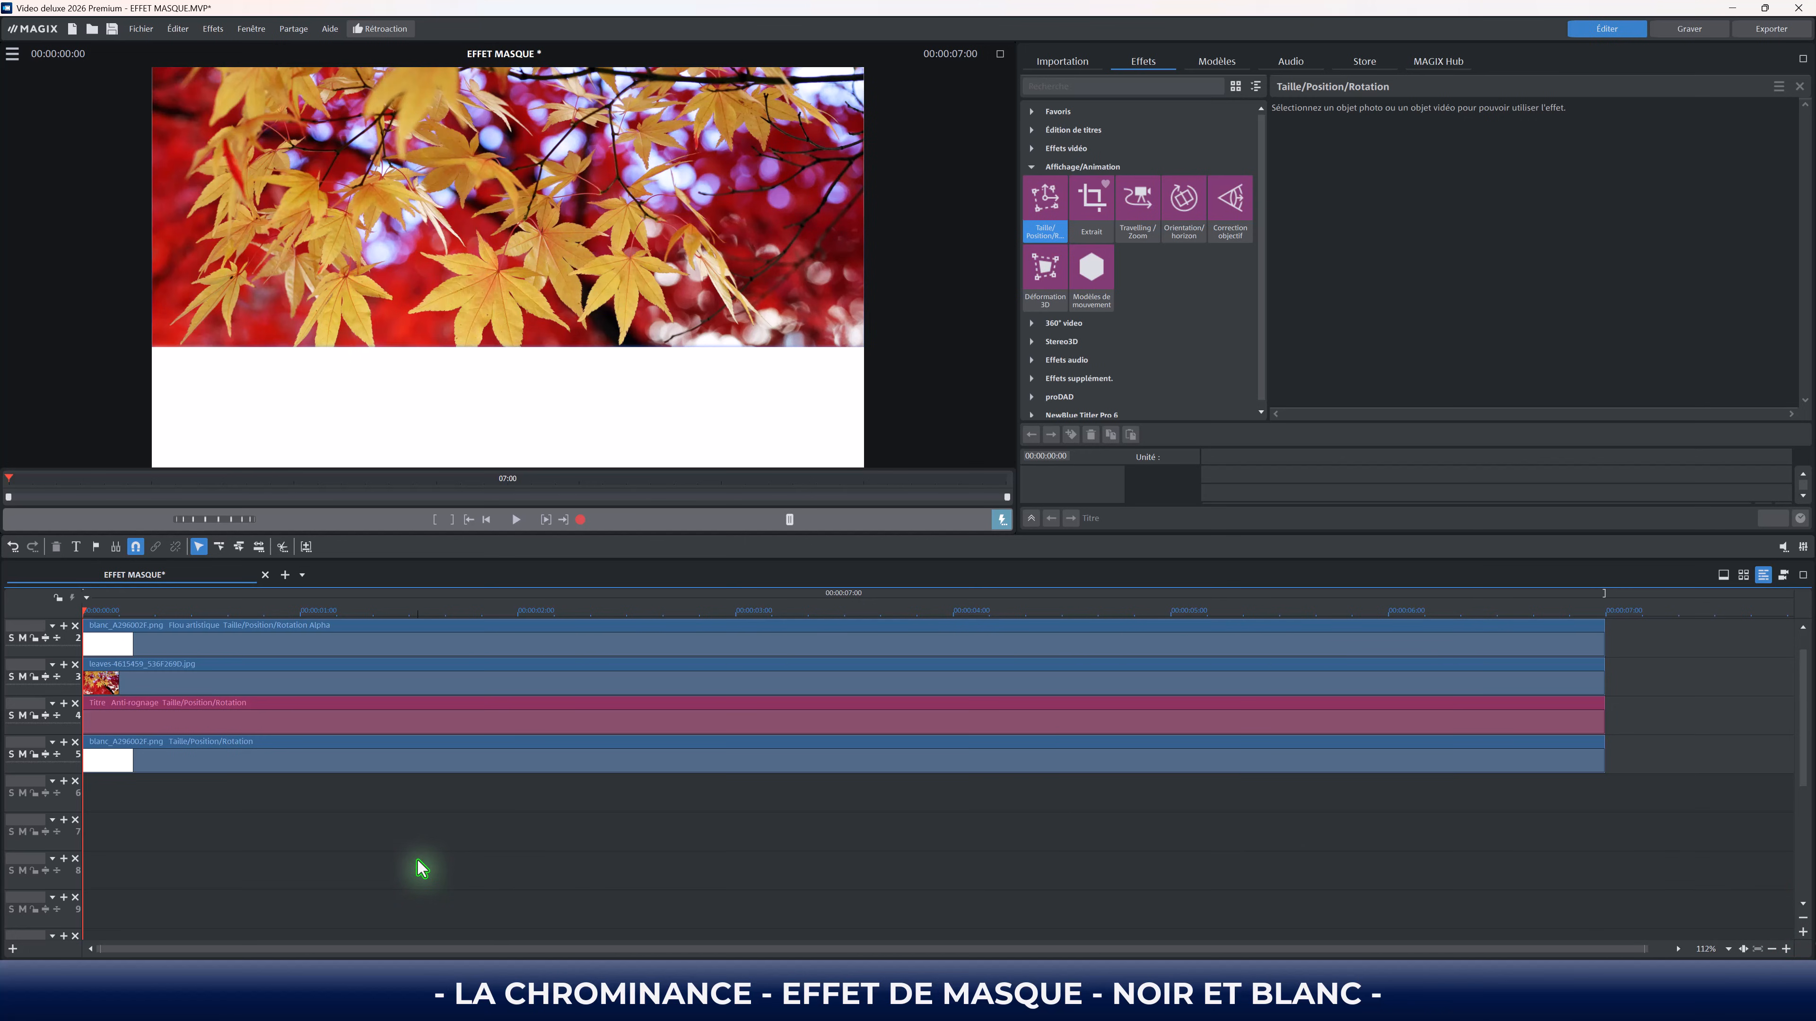
pyautogui.click(354, 713)
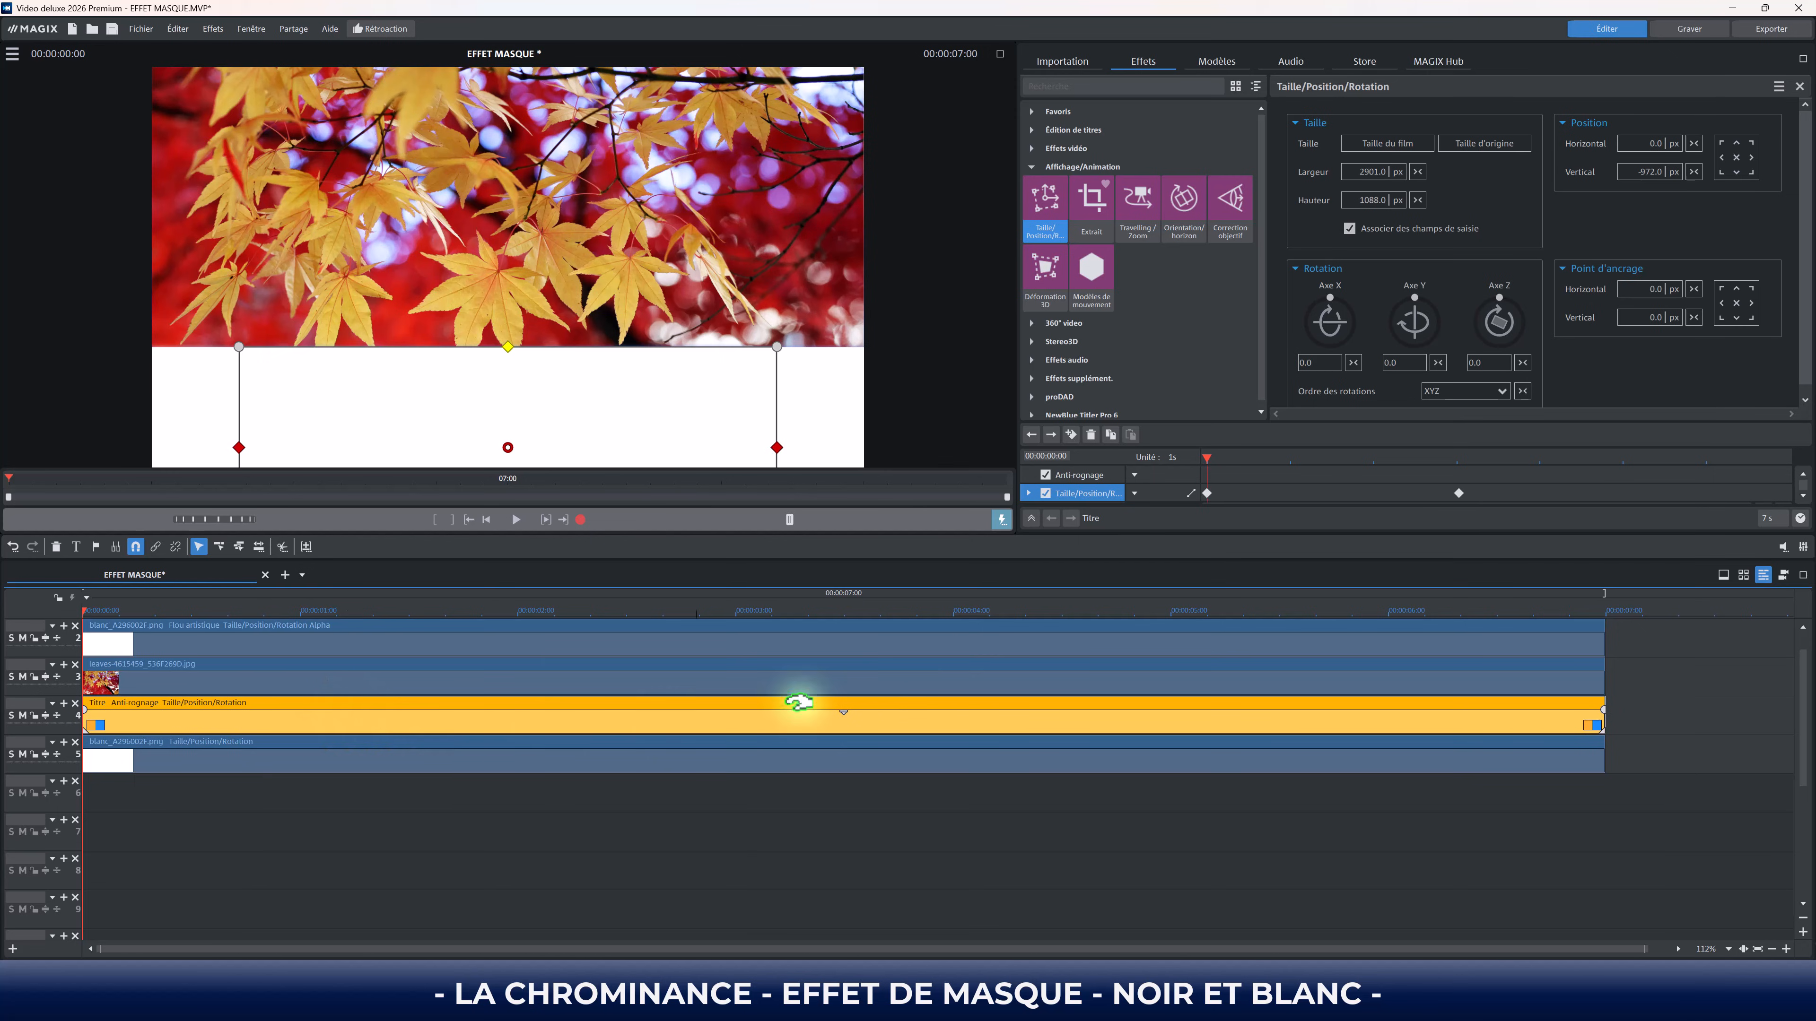
pyautogui.click(1191, 494)
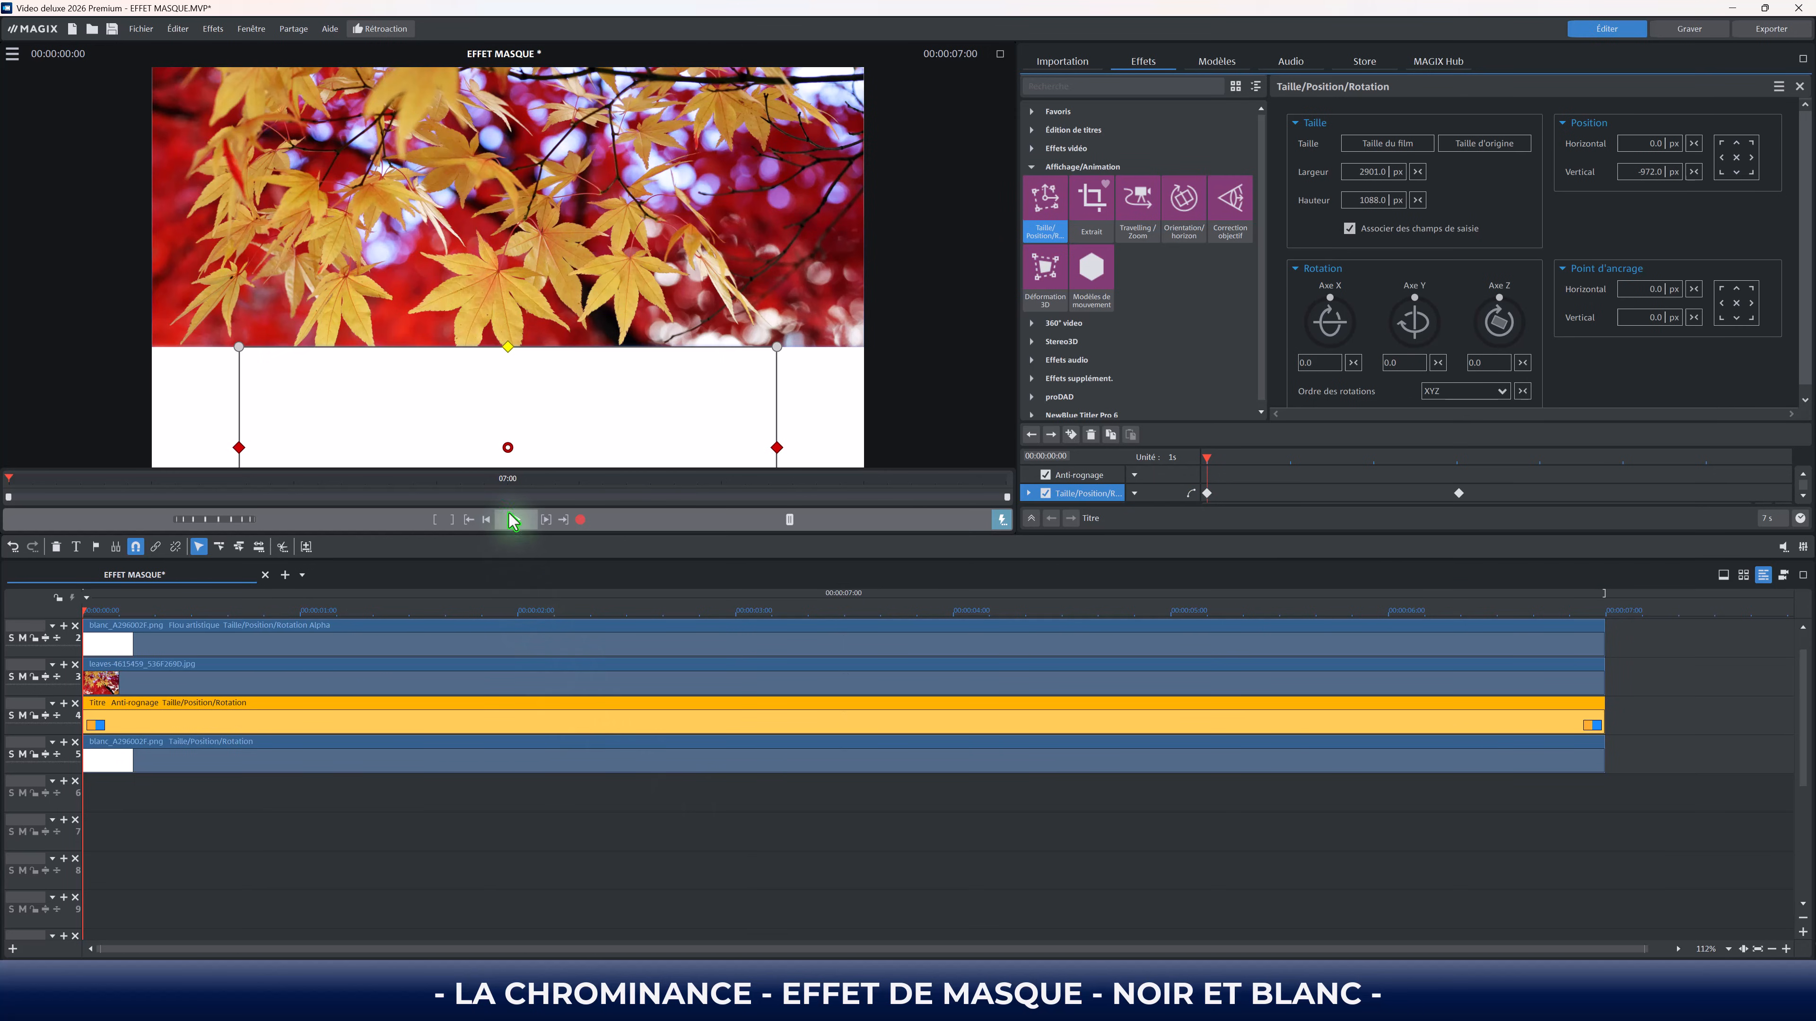
pyautogui.click(516, 520)
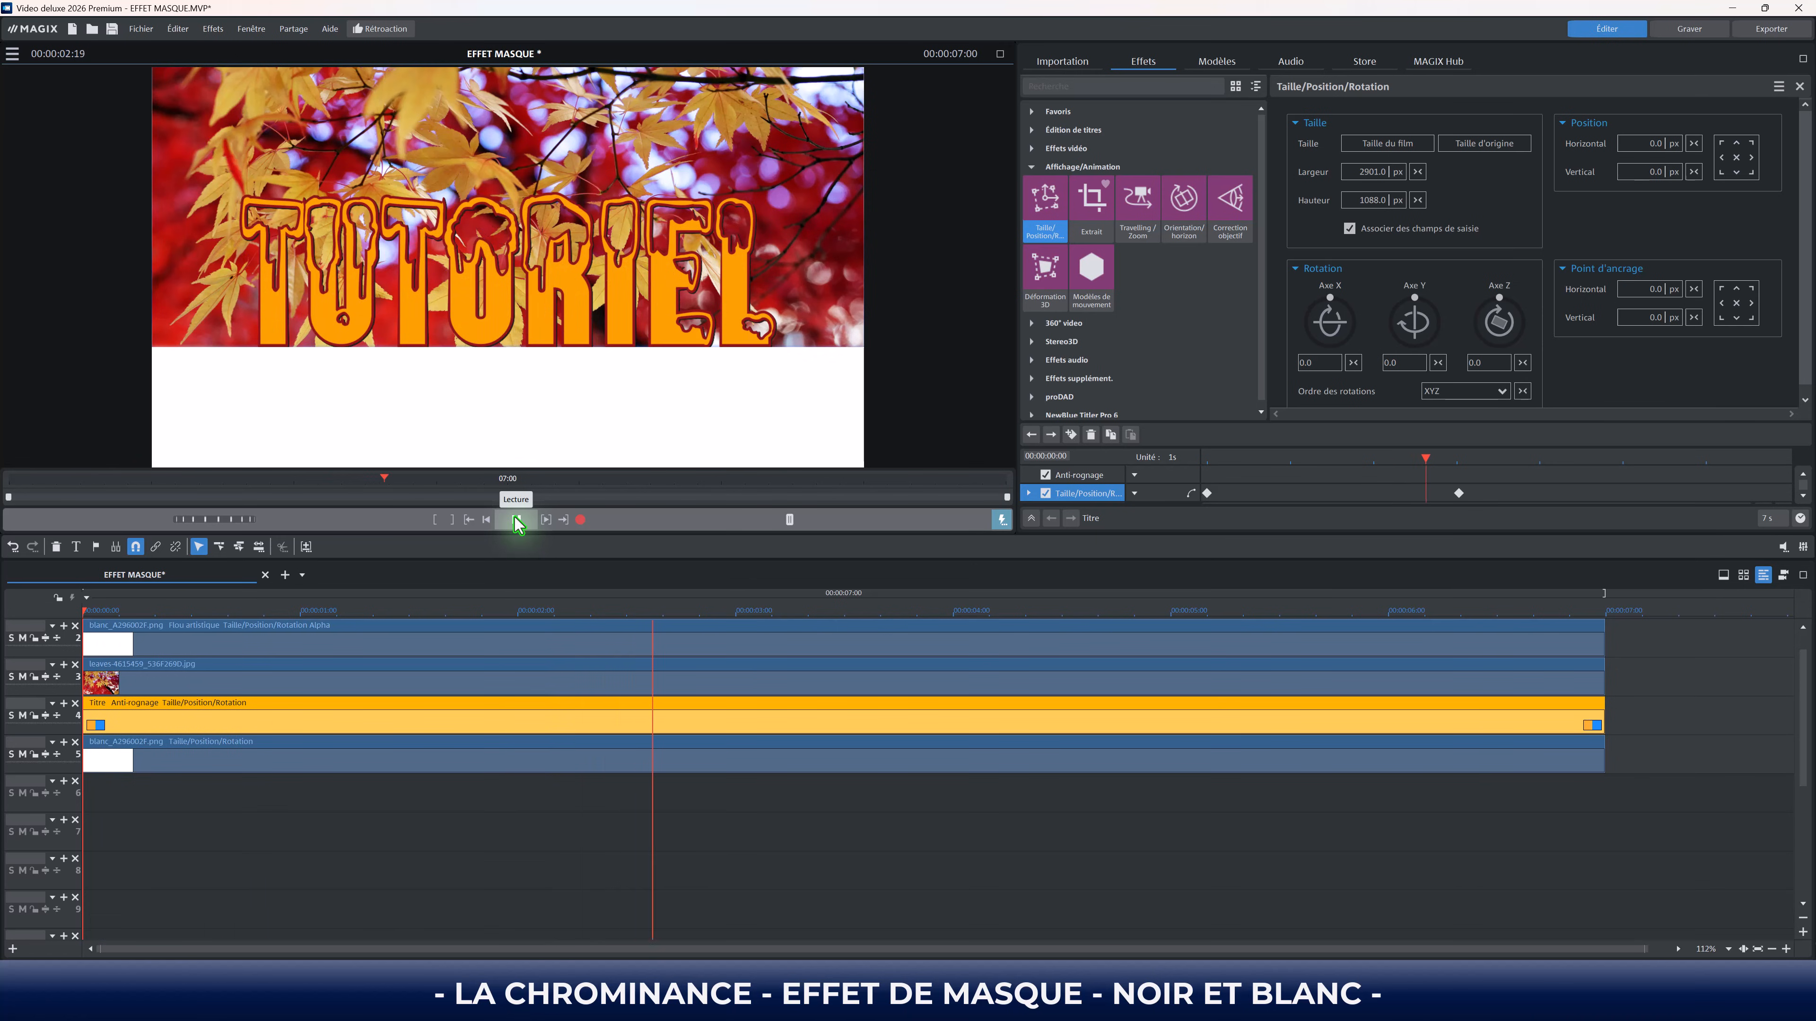
pyautogui.click(517, 520)
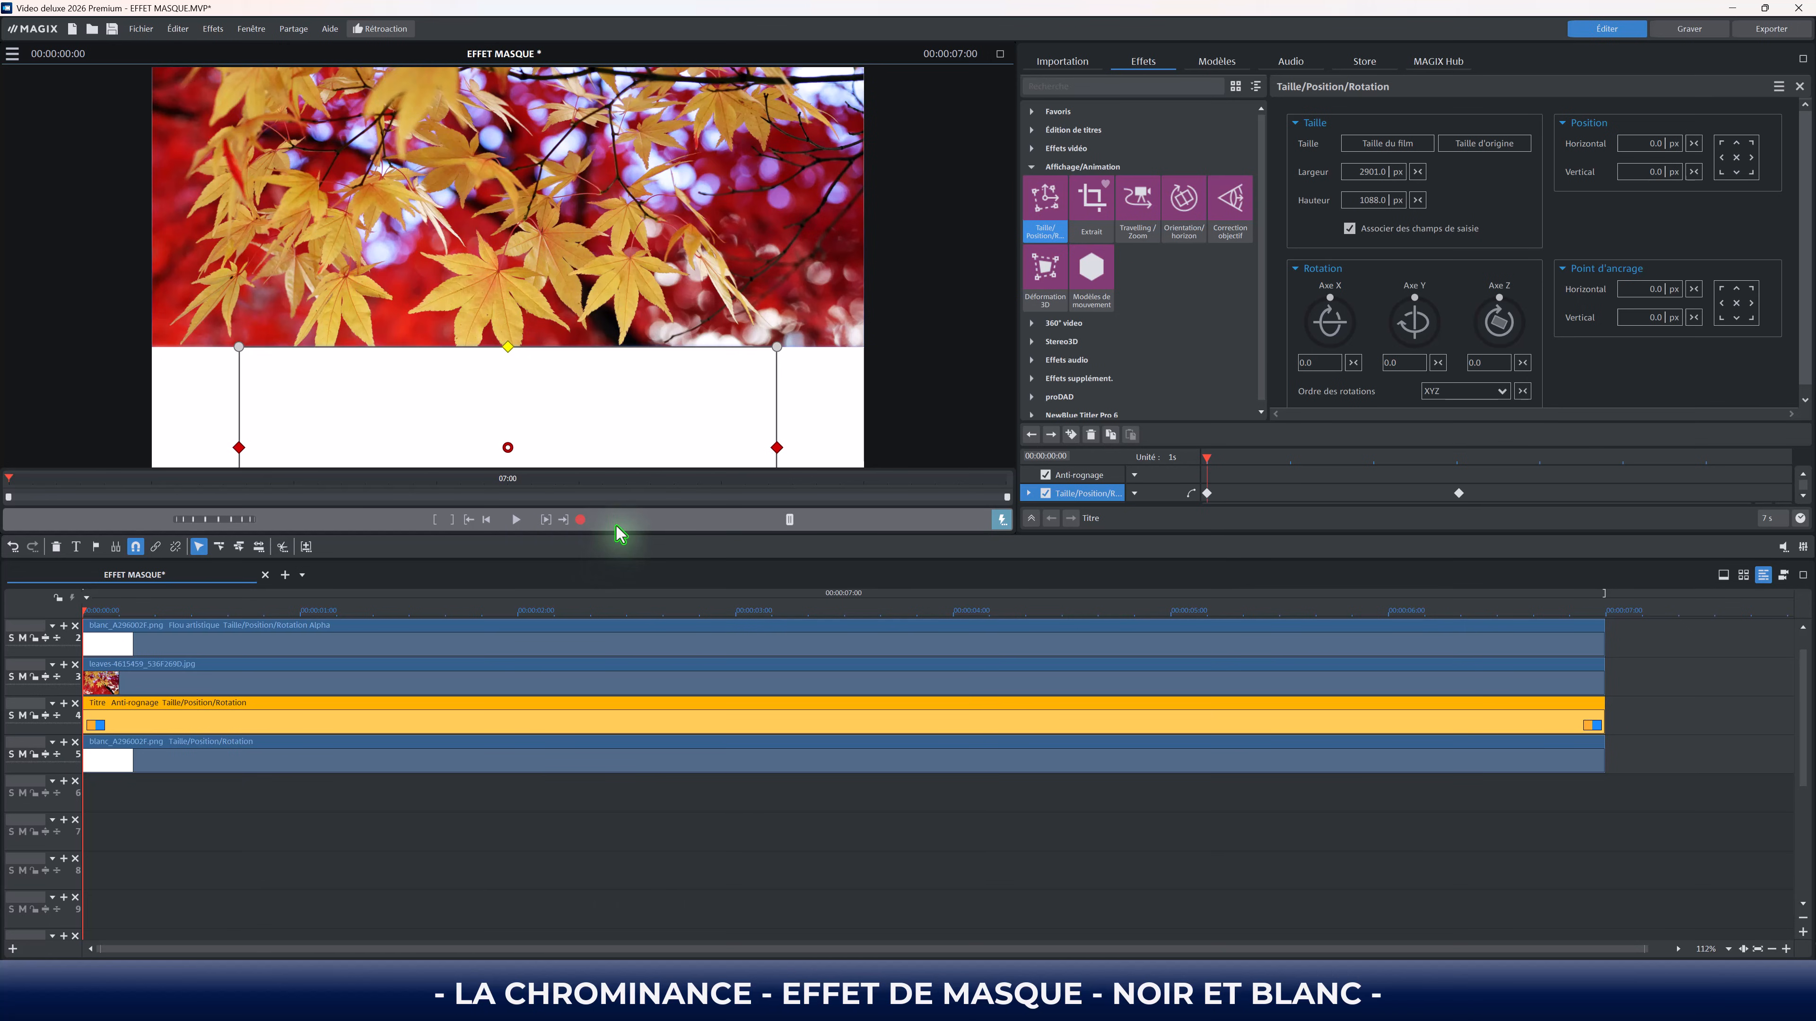
# Step: Set the vertical position of the title's first Taille/Position/Rotation keyframe to -1074 px
pyautogui.click(354, 716)
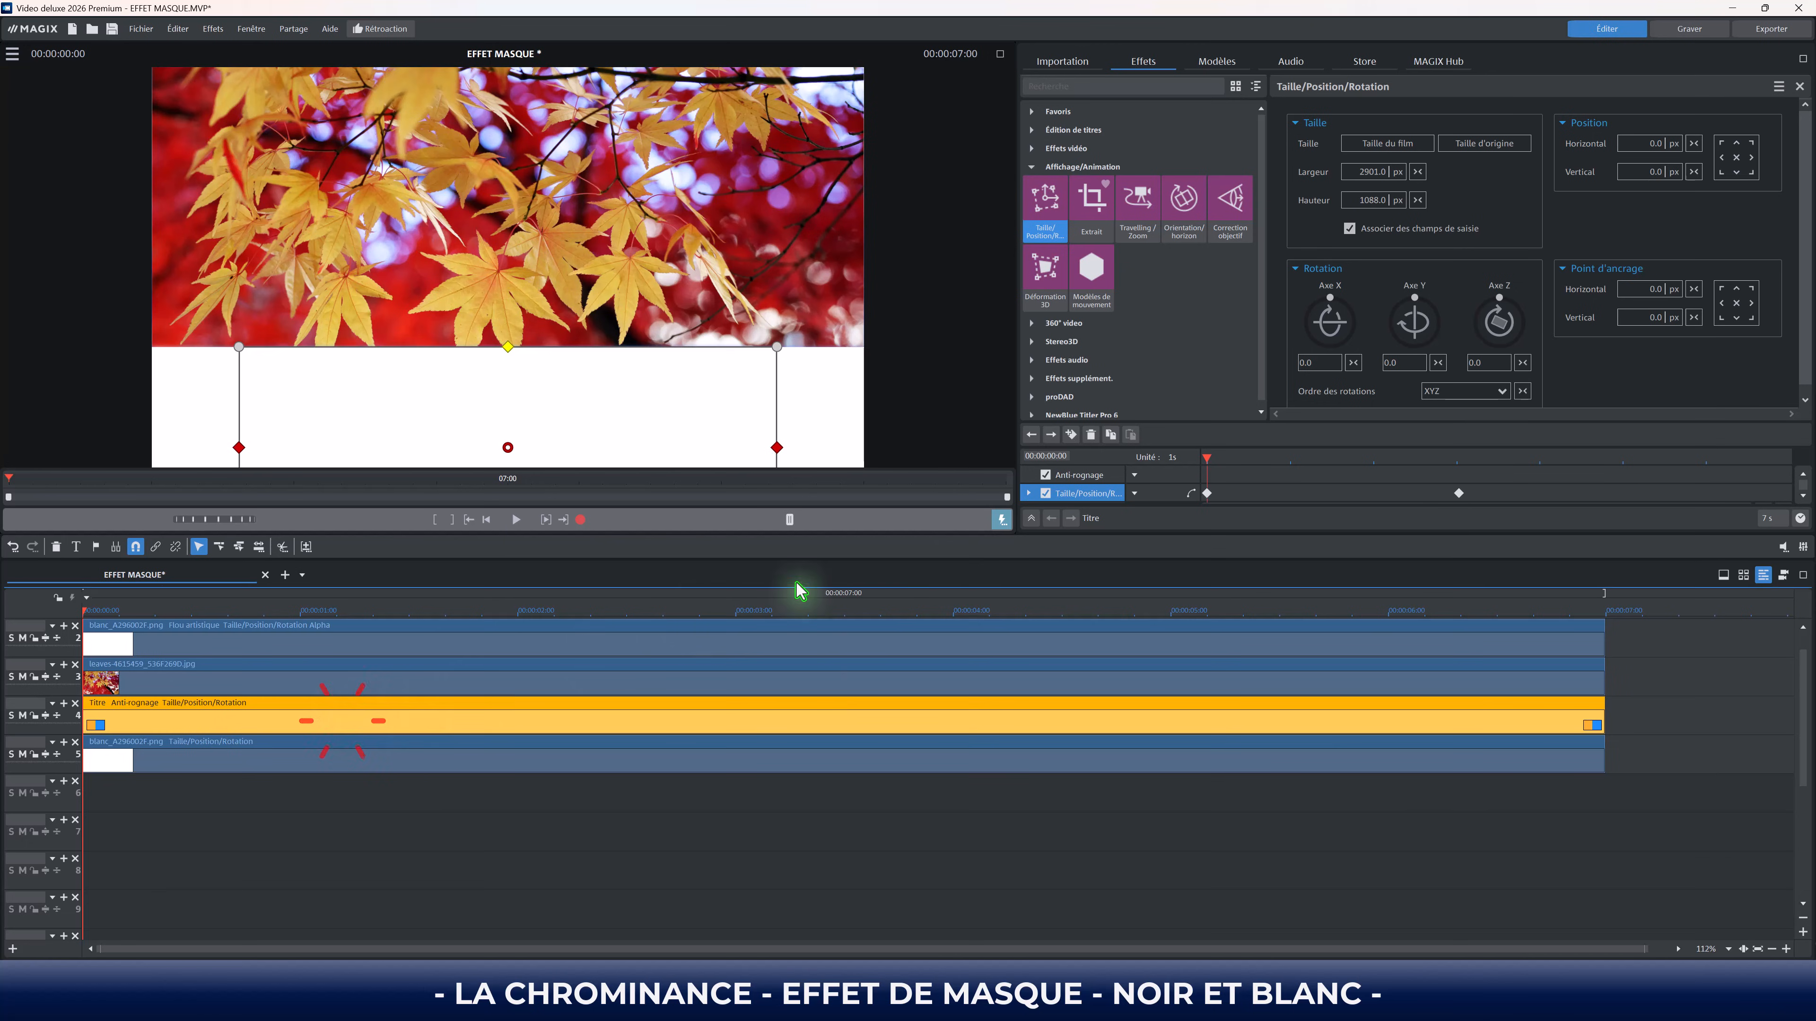
pyautogui.click(1207, 494)
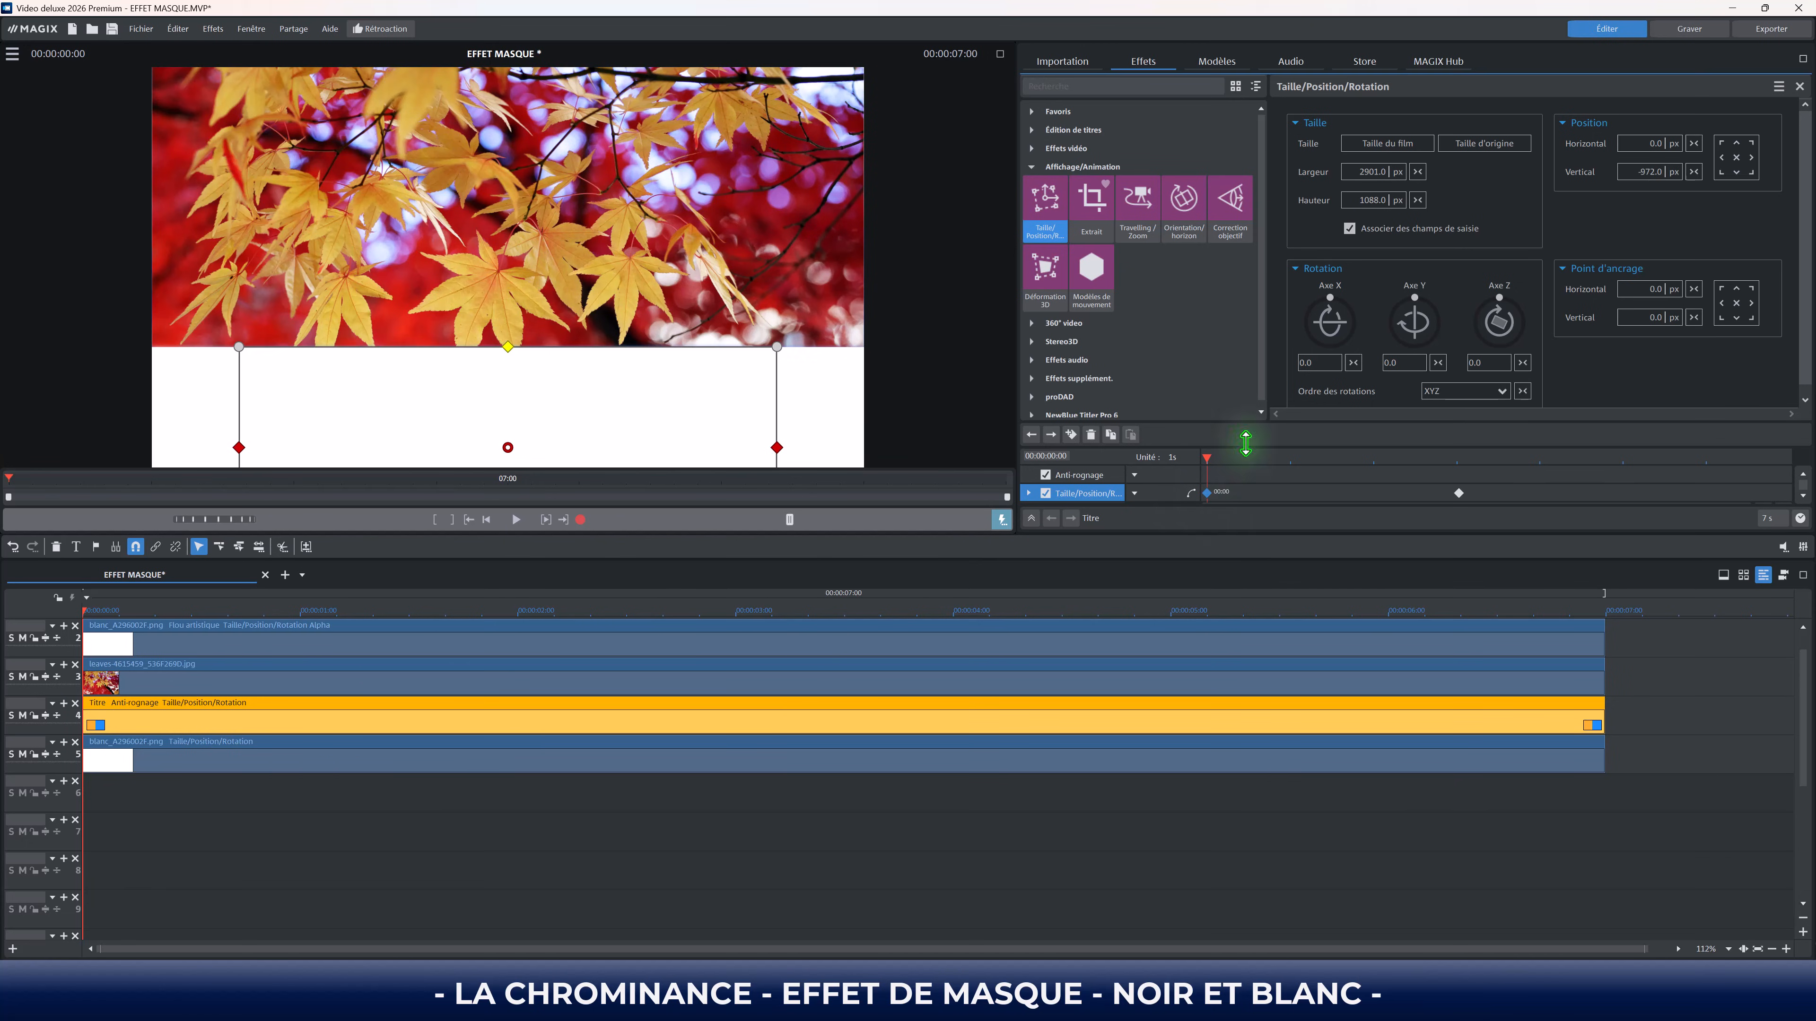
pyautogui.moveTo(1624, 175)
pyautogui.moveTo(1624, 174); pyautogui.dragTo(1612, 270)
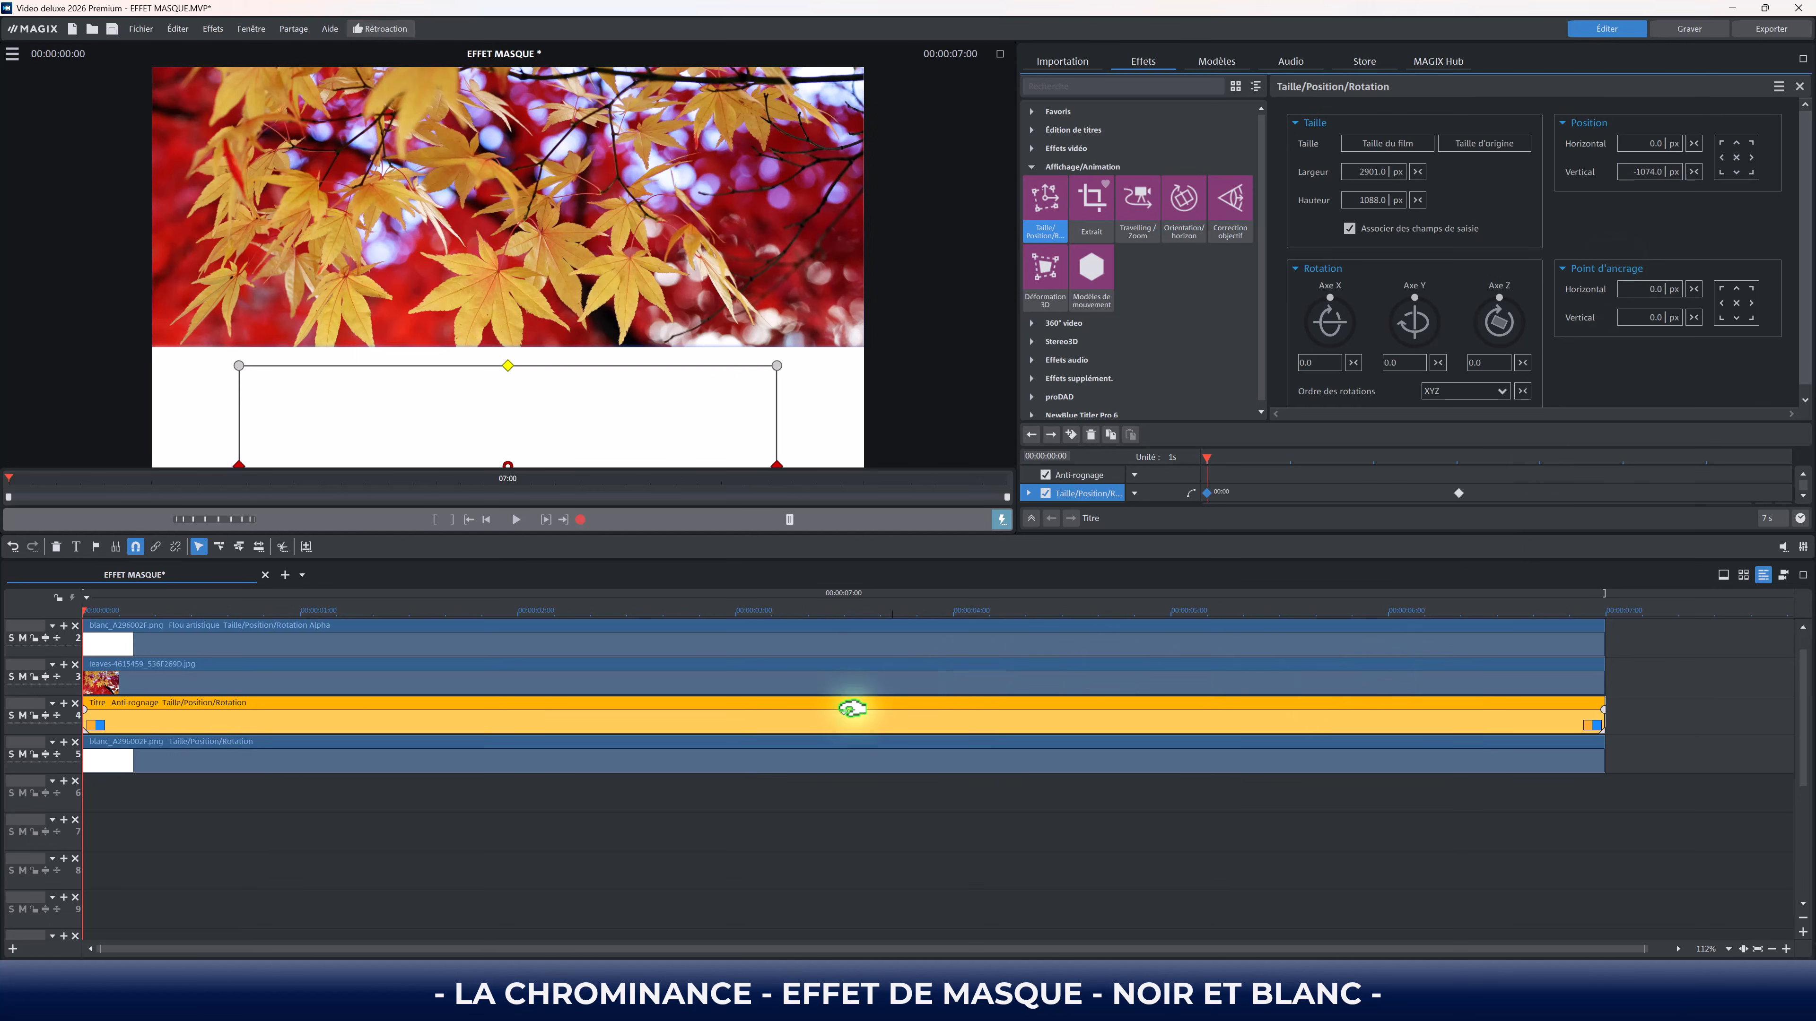
# Step: Duplicate the hills photo with its effects from track 1 onto track 6, below the white clip
pyautogui.click(596, 743)
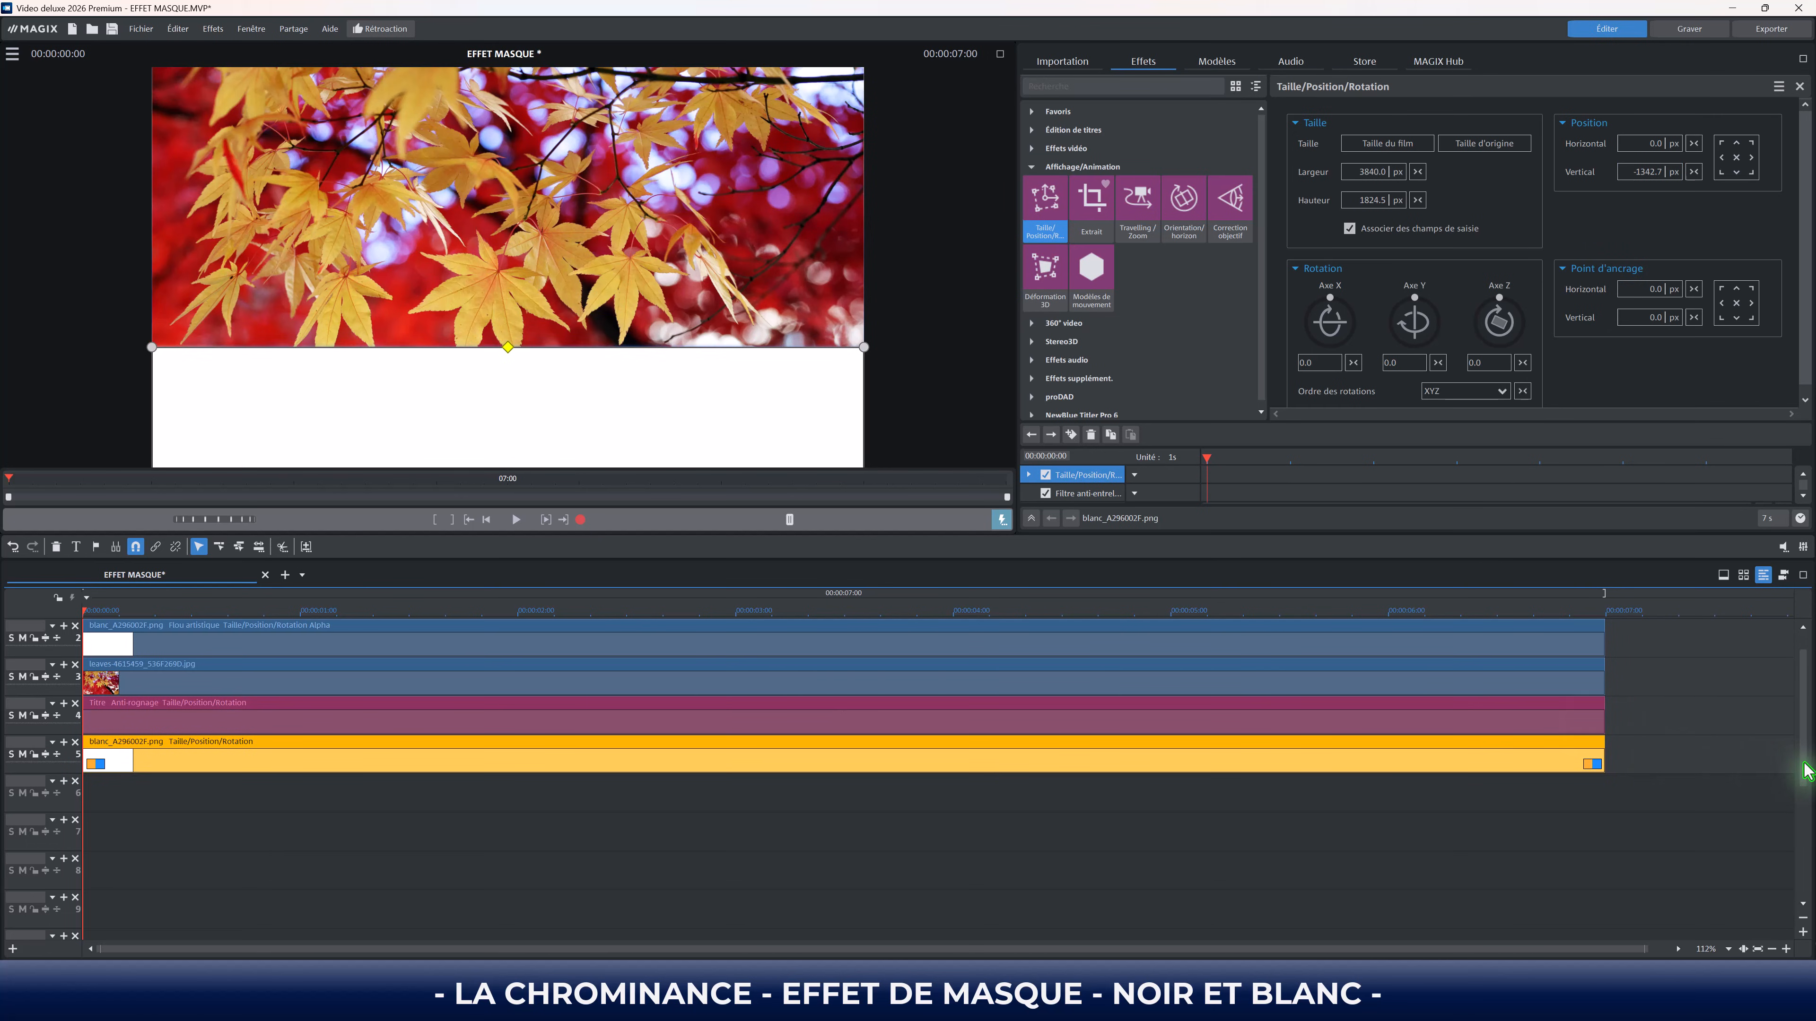
pyautogui.scroll(1, 1808, 771)
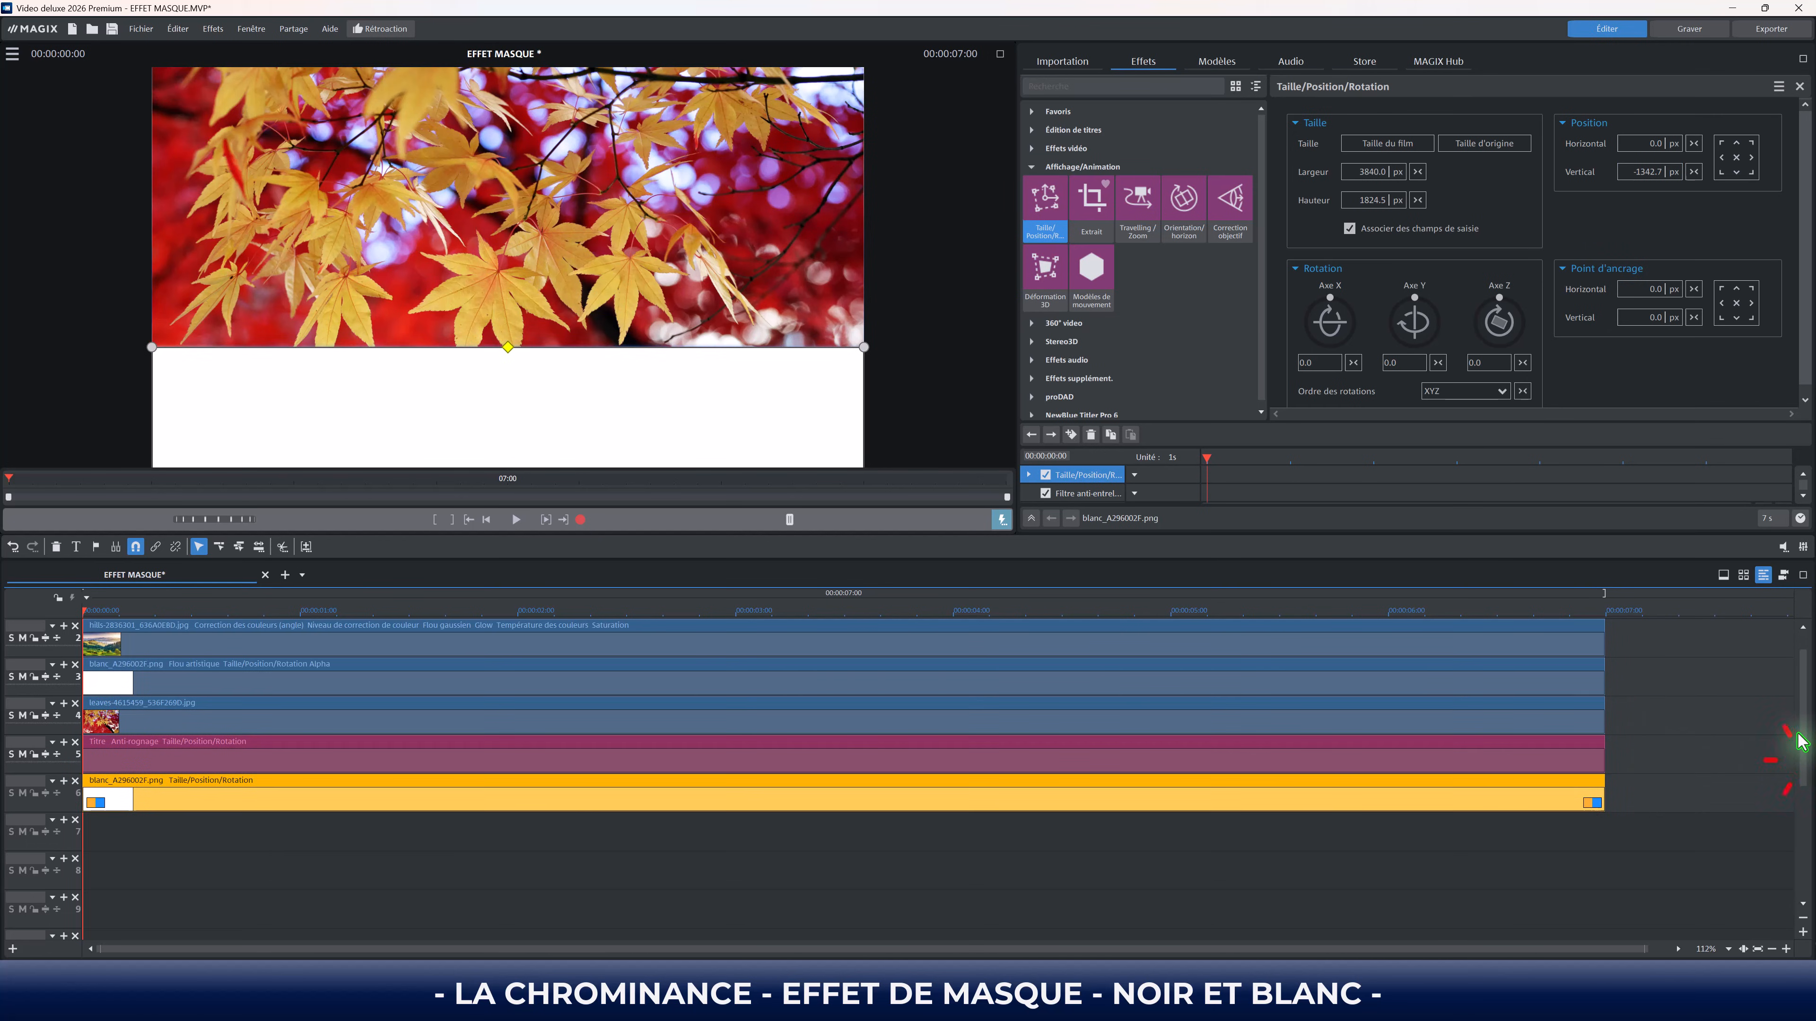
pyautogui.click(1323, 639)
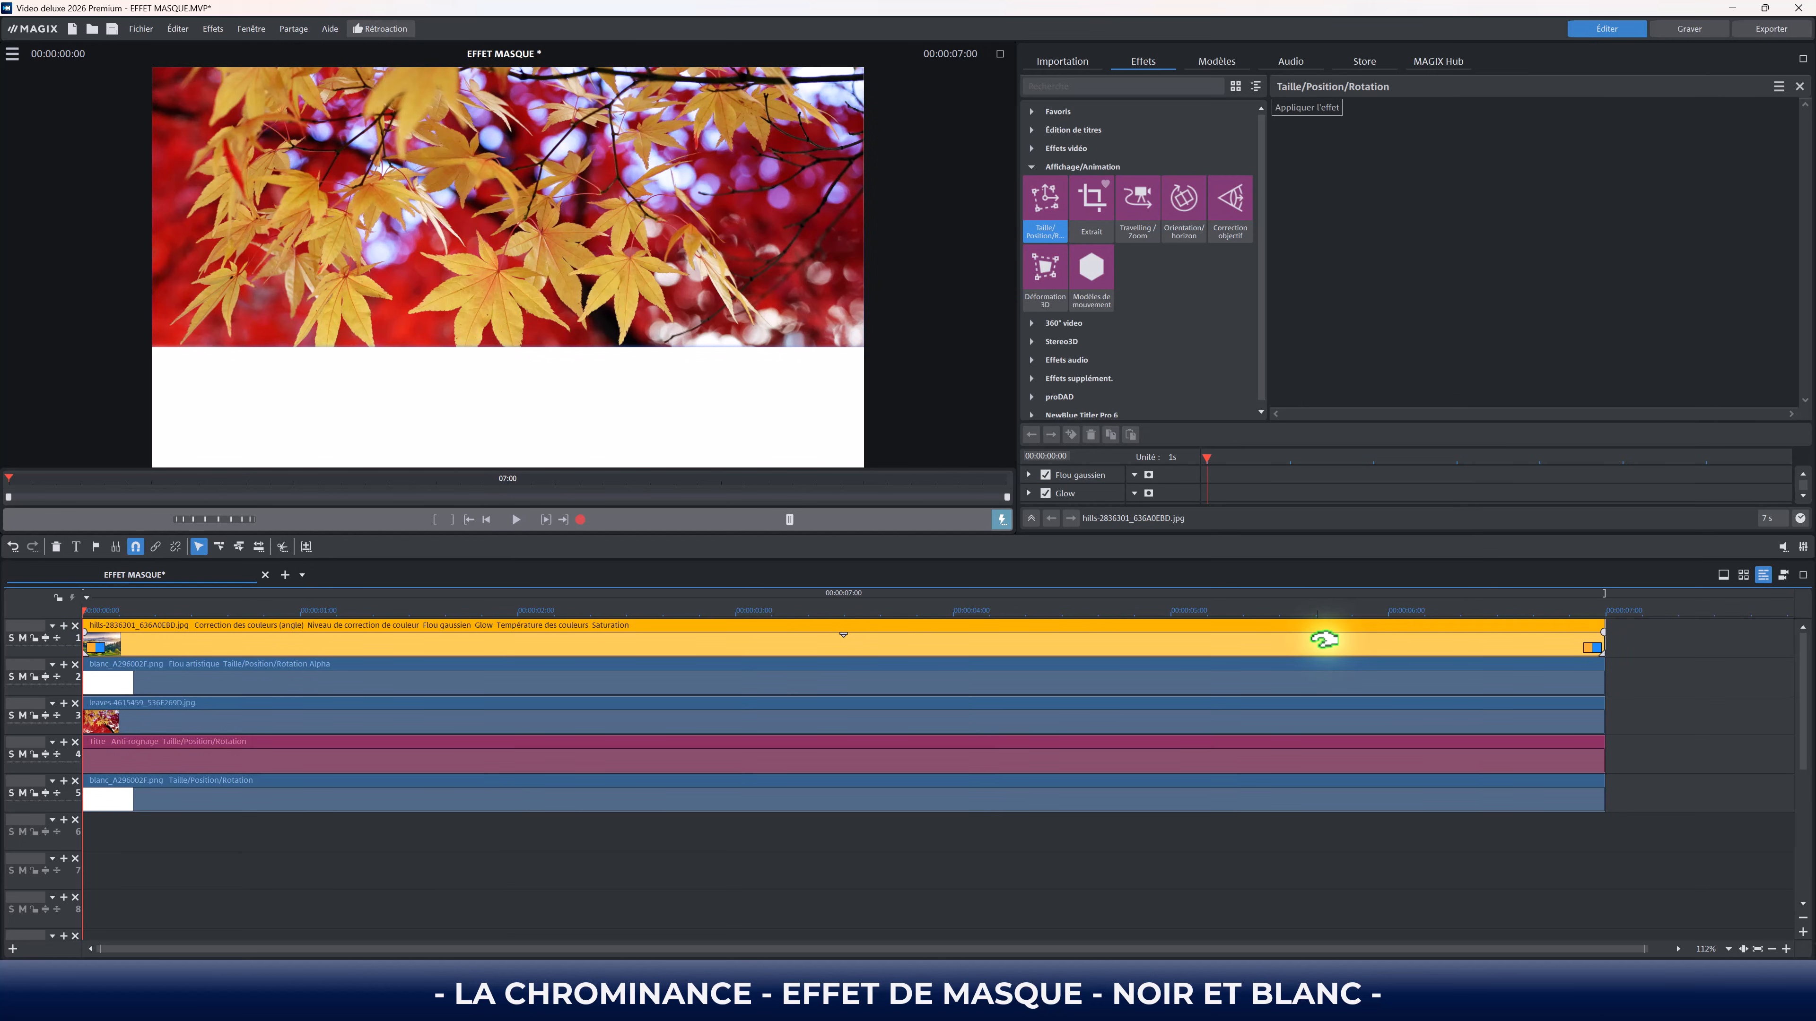
pyautogui.rightClick(1317, 646)
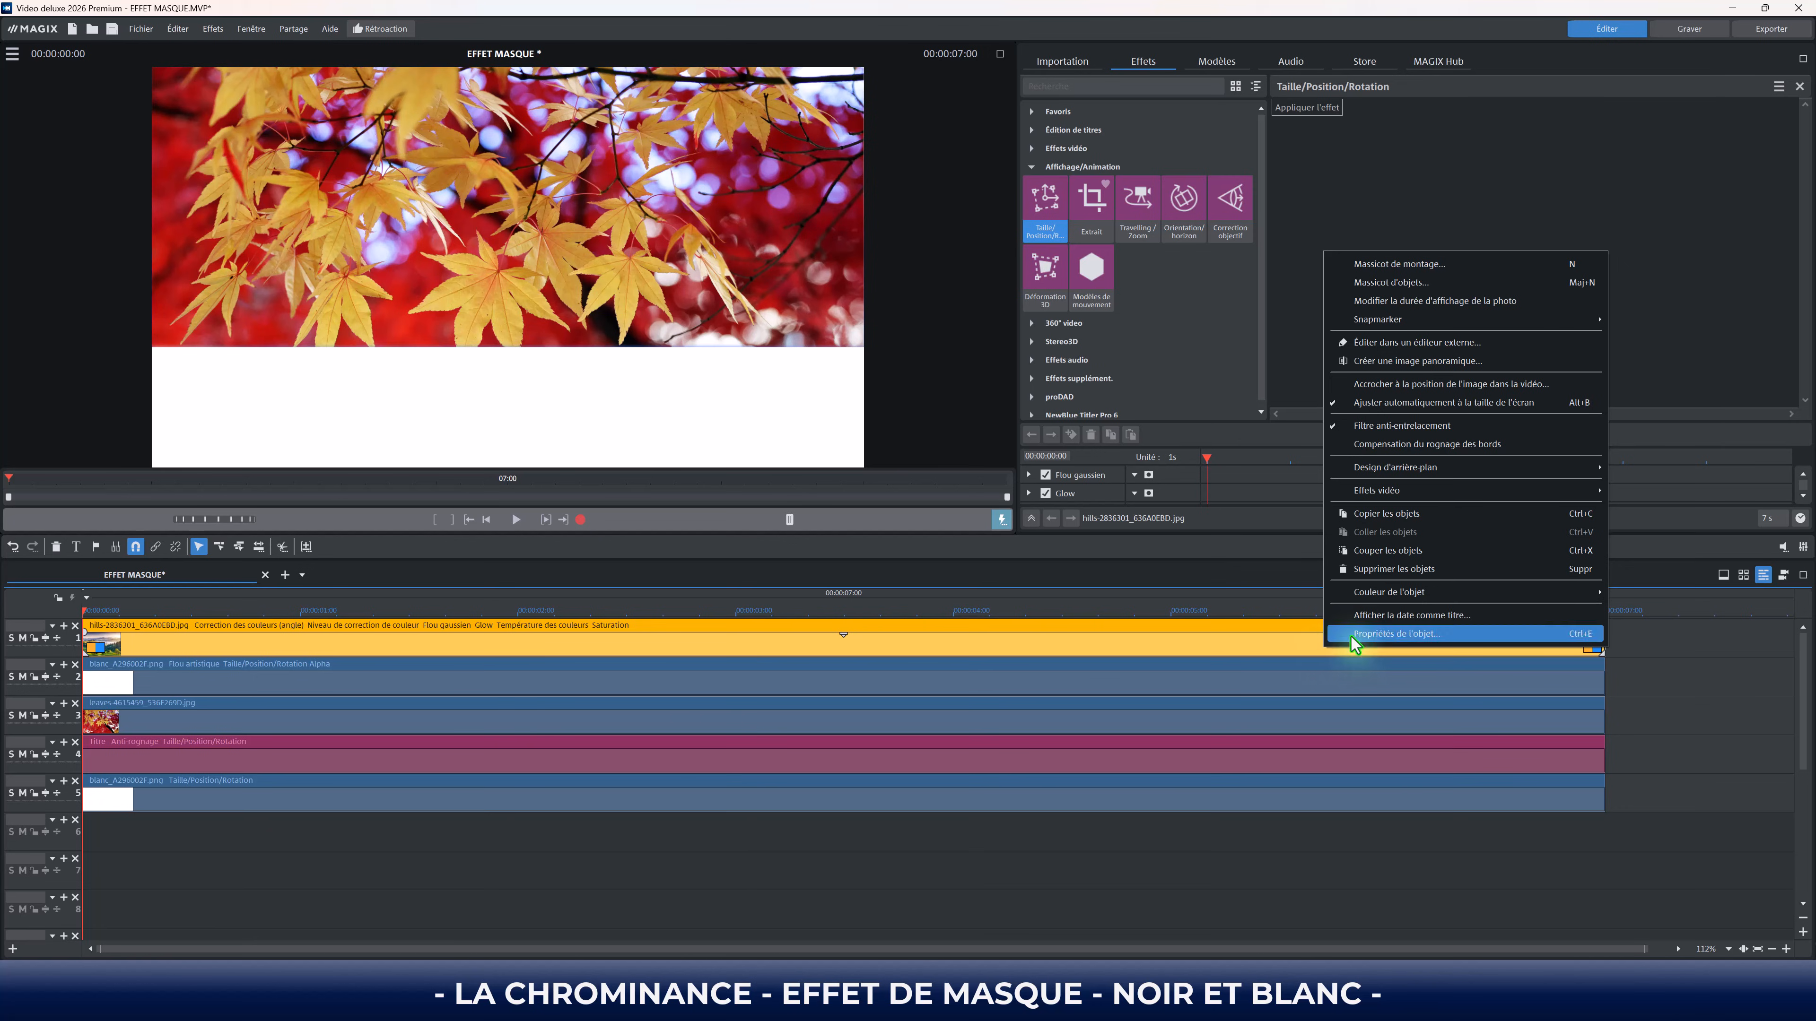
pyautogui.click(1123, 657)
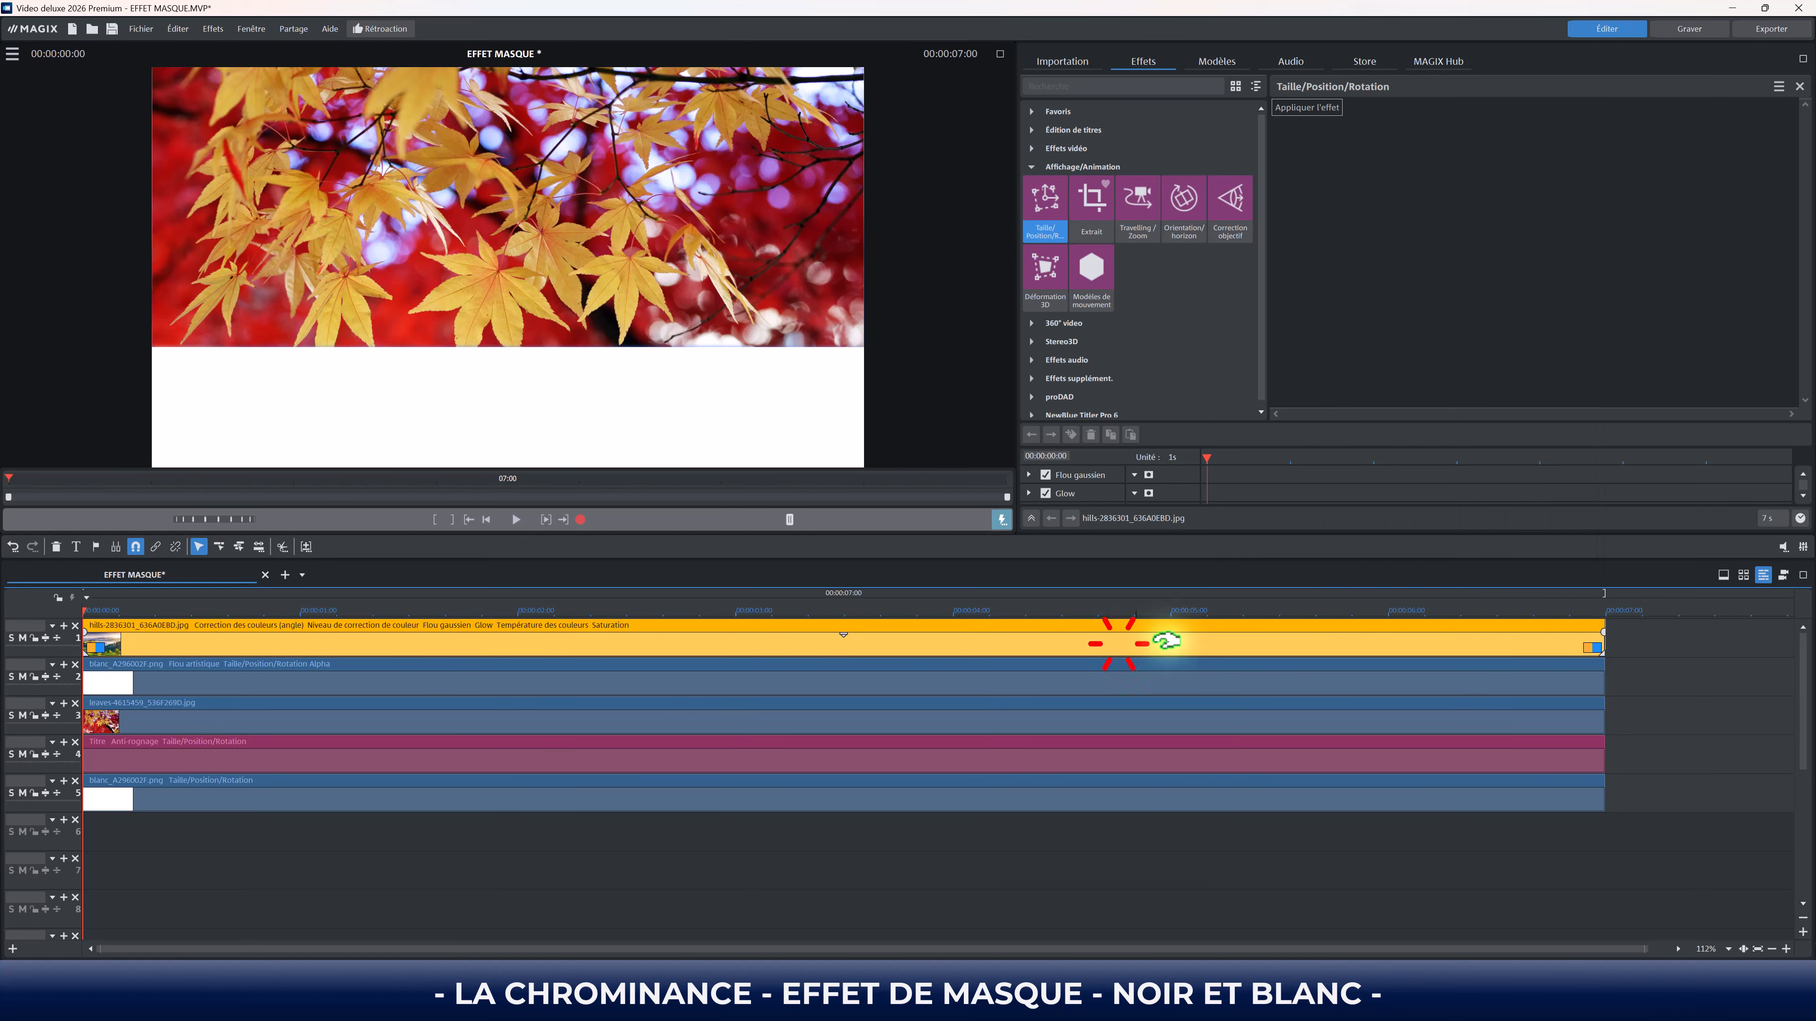
pyautogui.moveTo(1231, 646); pyautogui.dragTo(861, 870)
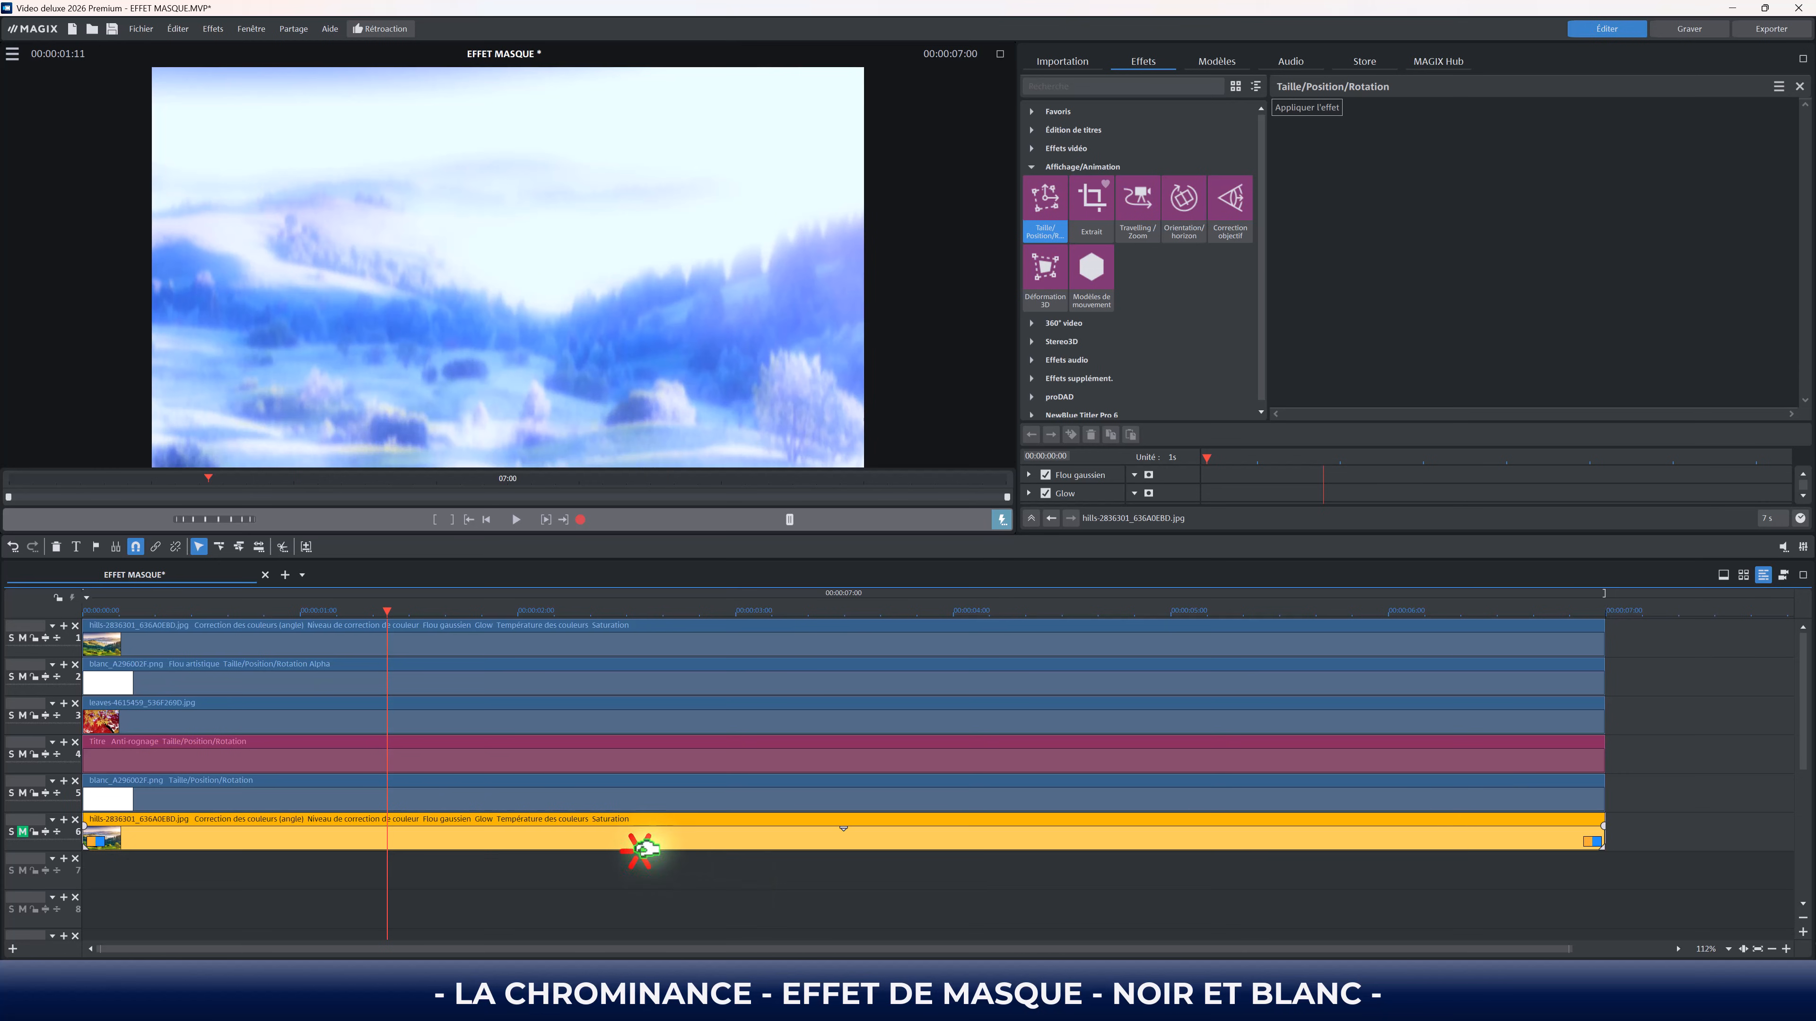
# Step: Apply the Chrominance effect to the white clip on track 5 in the "Activer le masque noir et blanc" mode
pyautogui.click(163, 800)
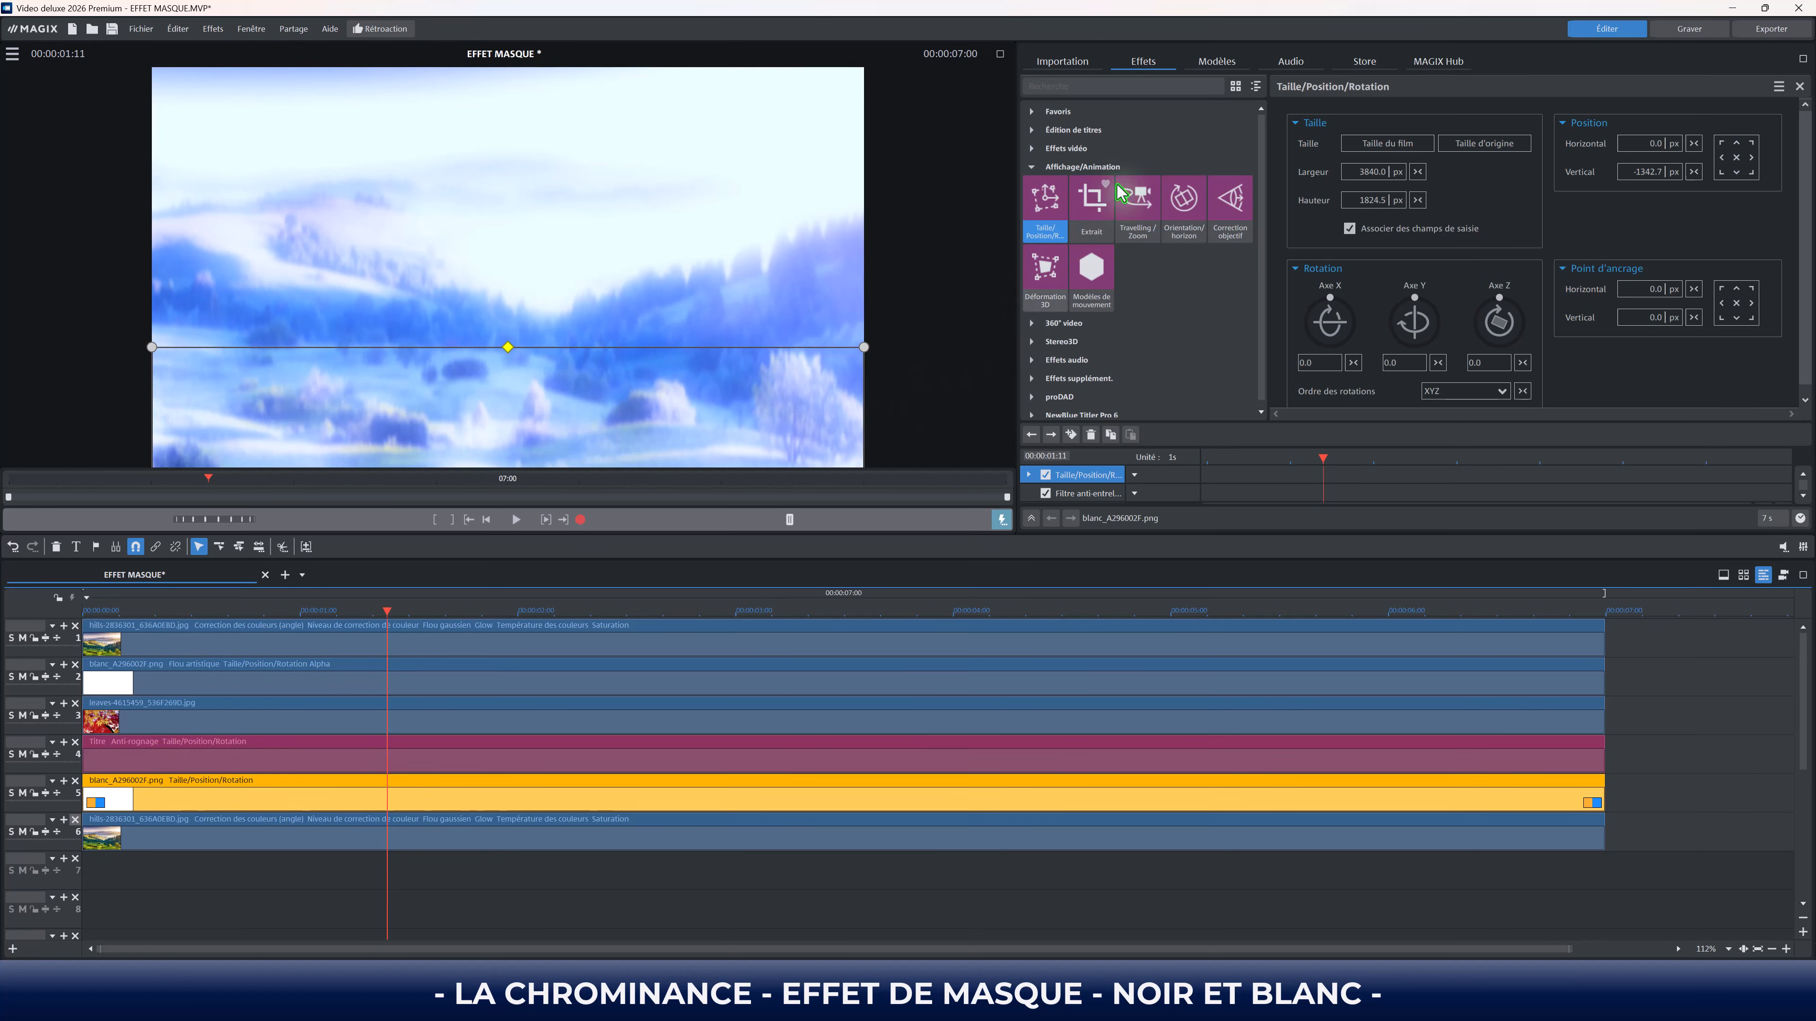
pyautogui.click(1081, 167)
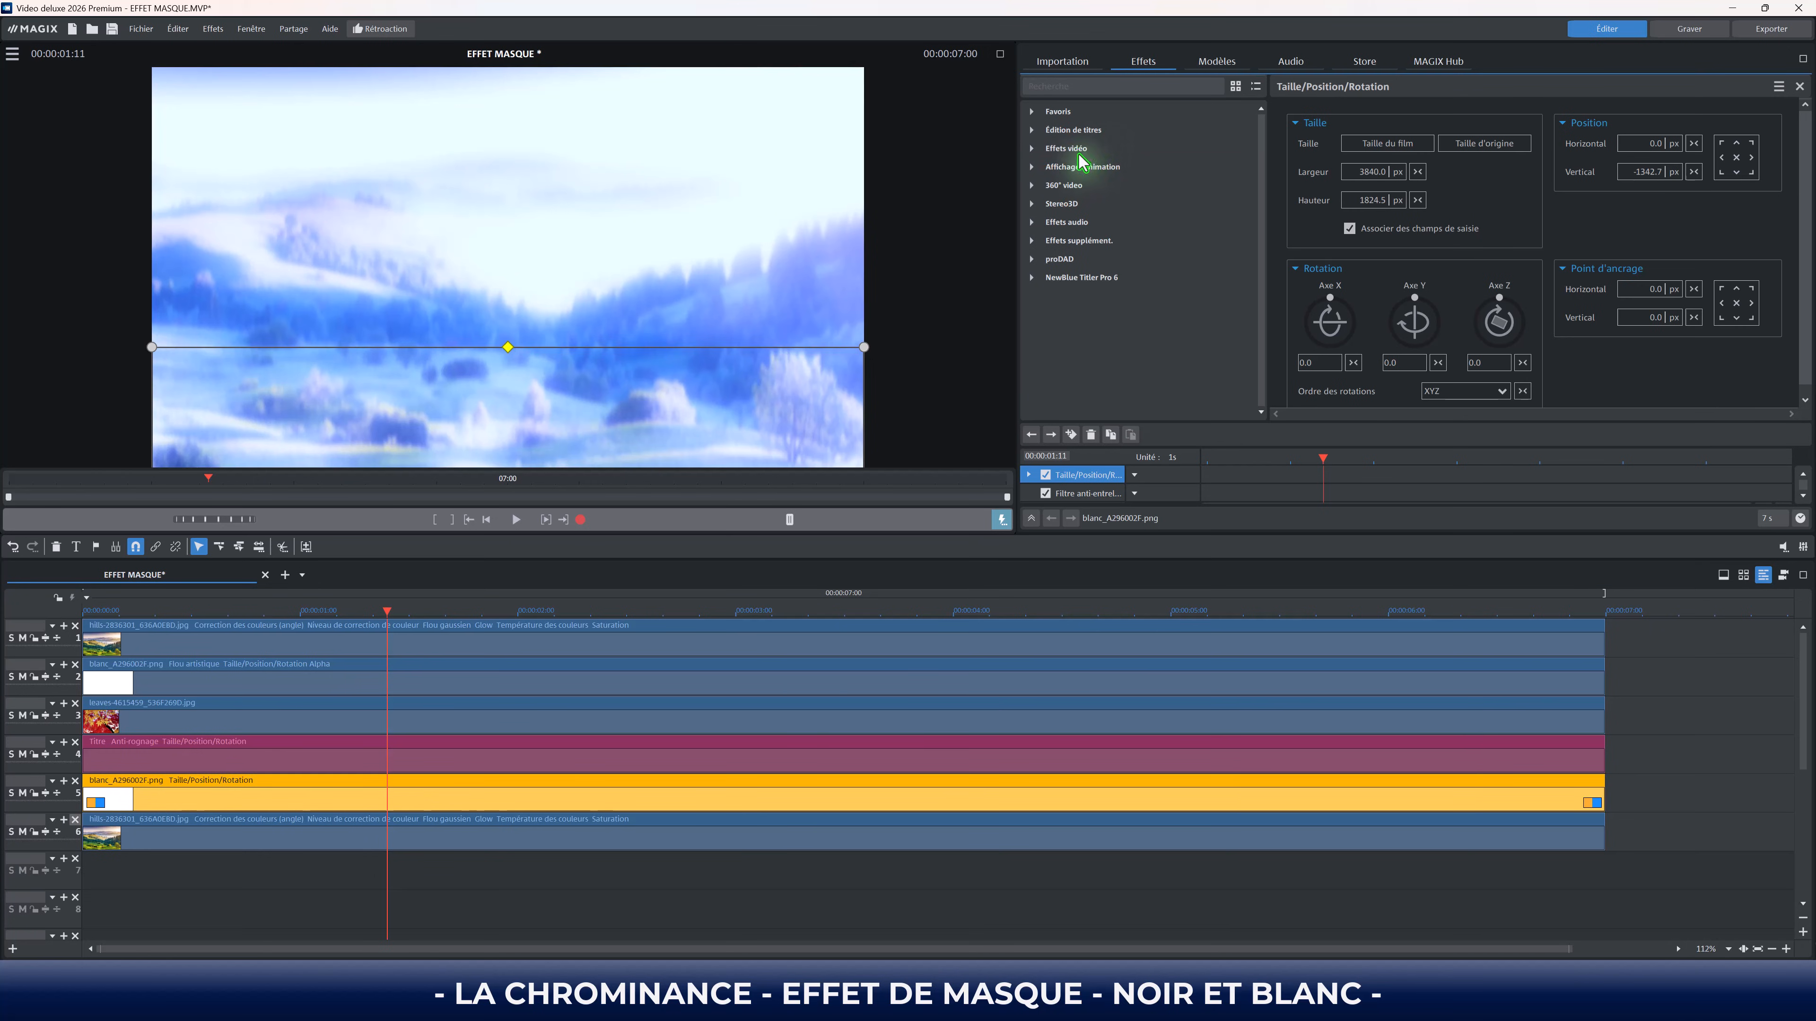
pyautogui.click(1080, 152)
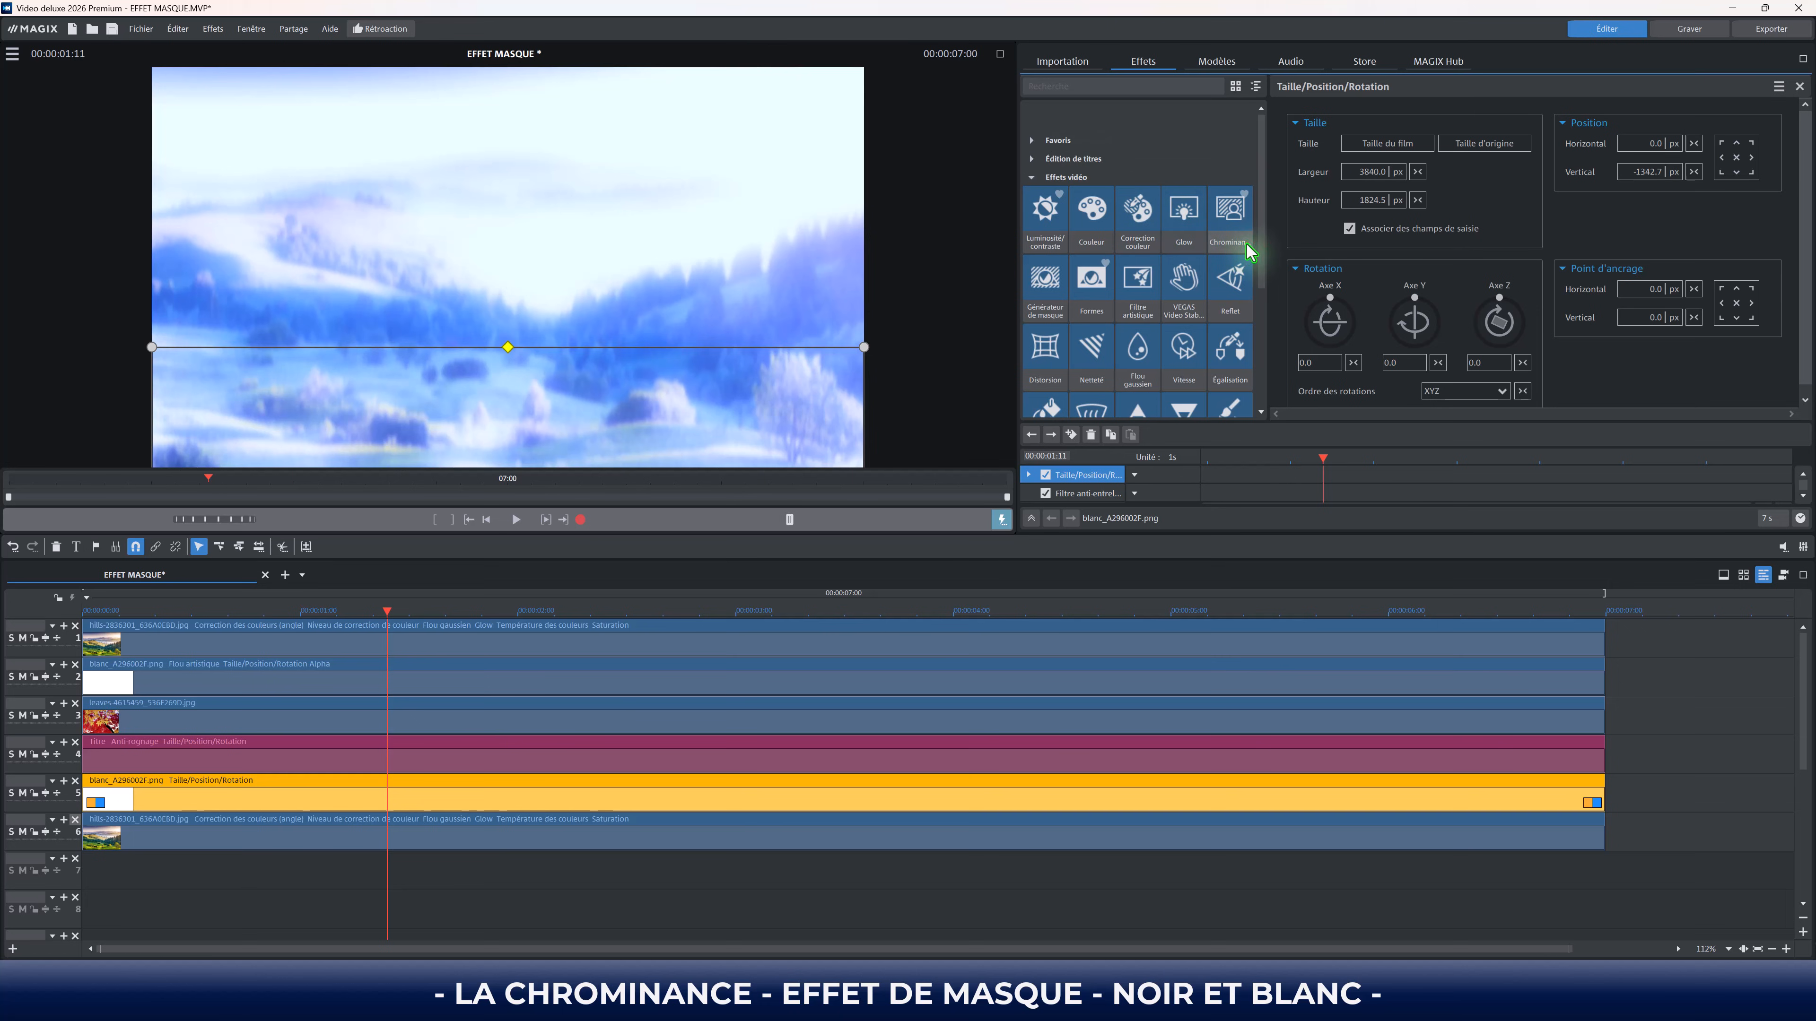
pyautogui.click(1231, 236)
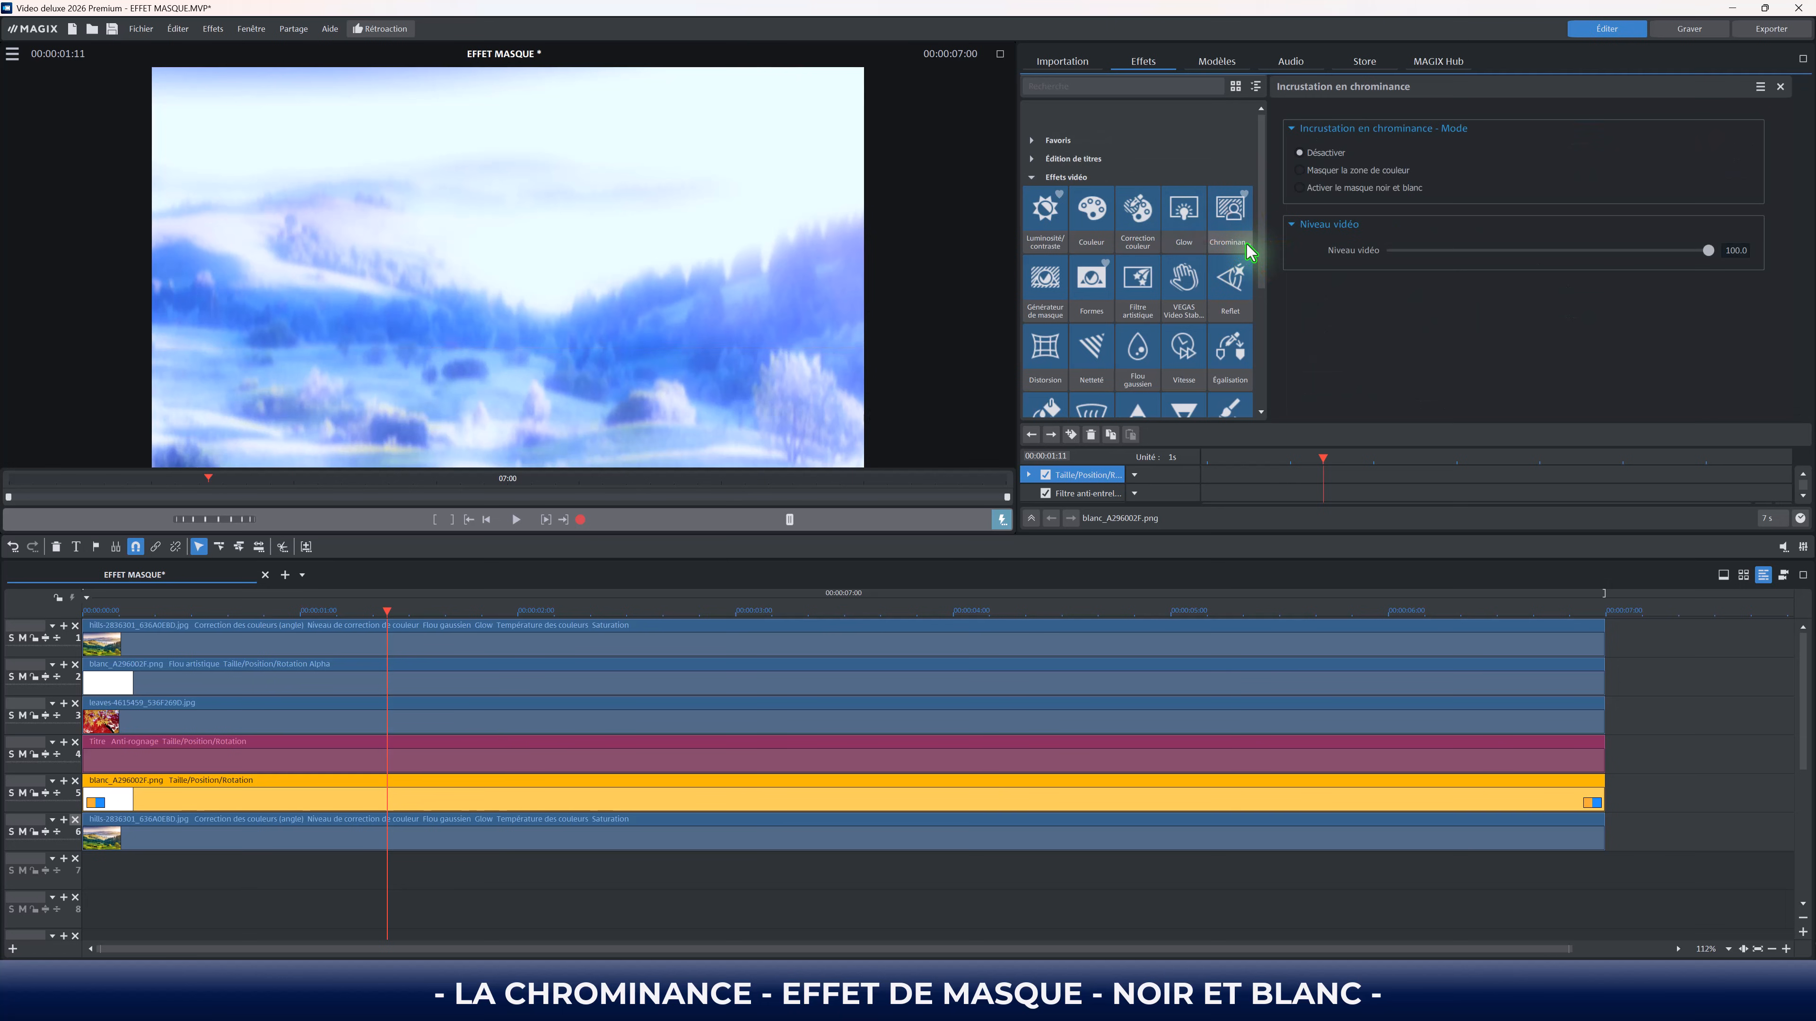
pyautogui.click(1301, 188)
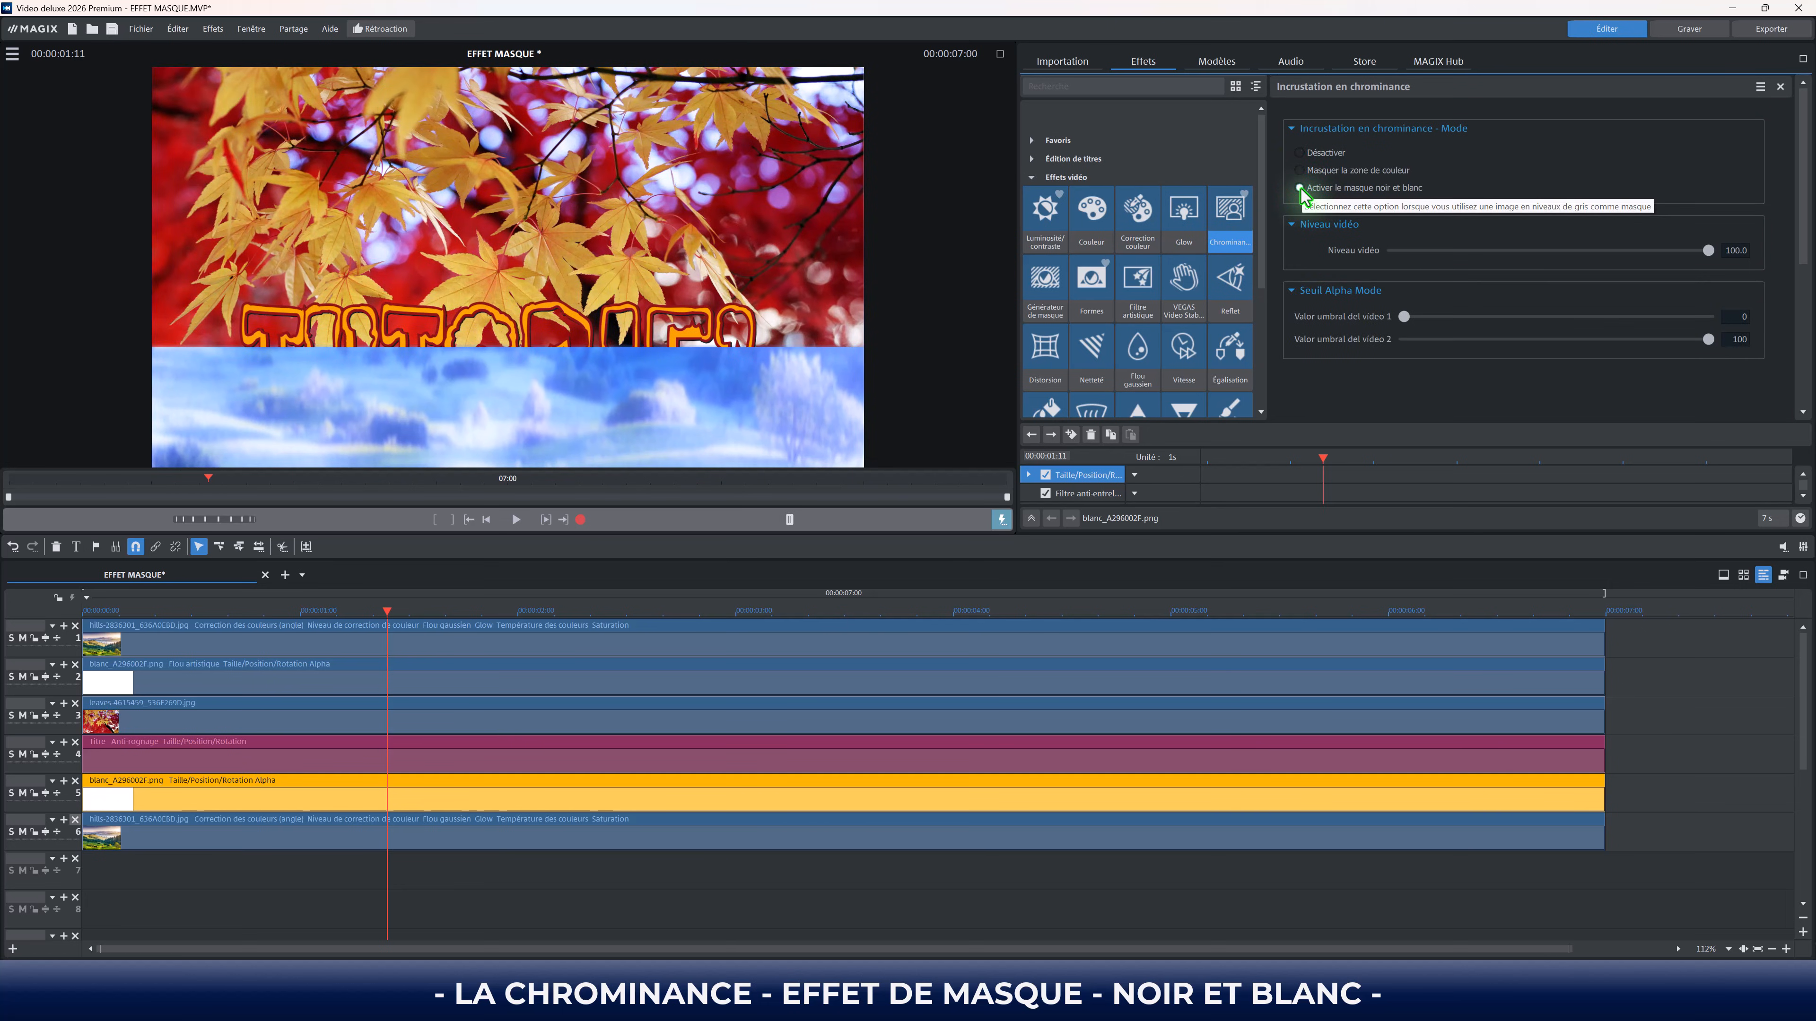
# Step: Soften the edge of the white mask clip on track 5 by setting its Flou artistique to 12
pyautogui.click(379, 612)
pyautogui.moveTo(379, 613); pyautogui.dragTo(259, 615)
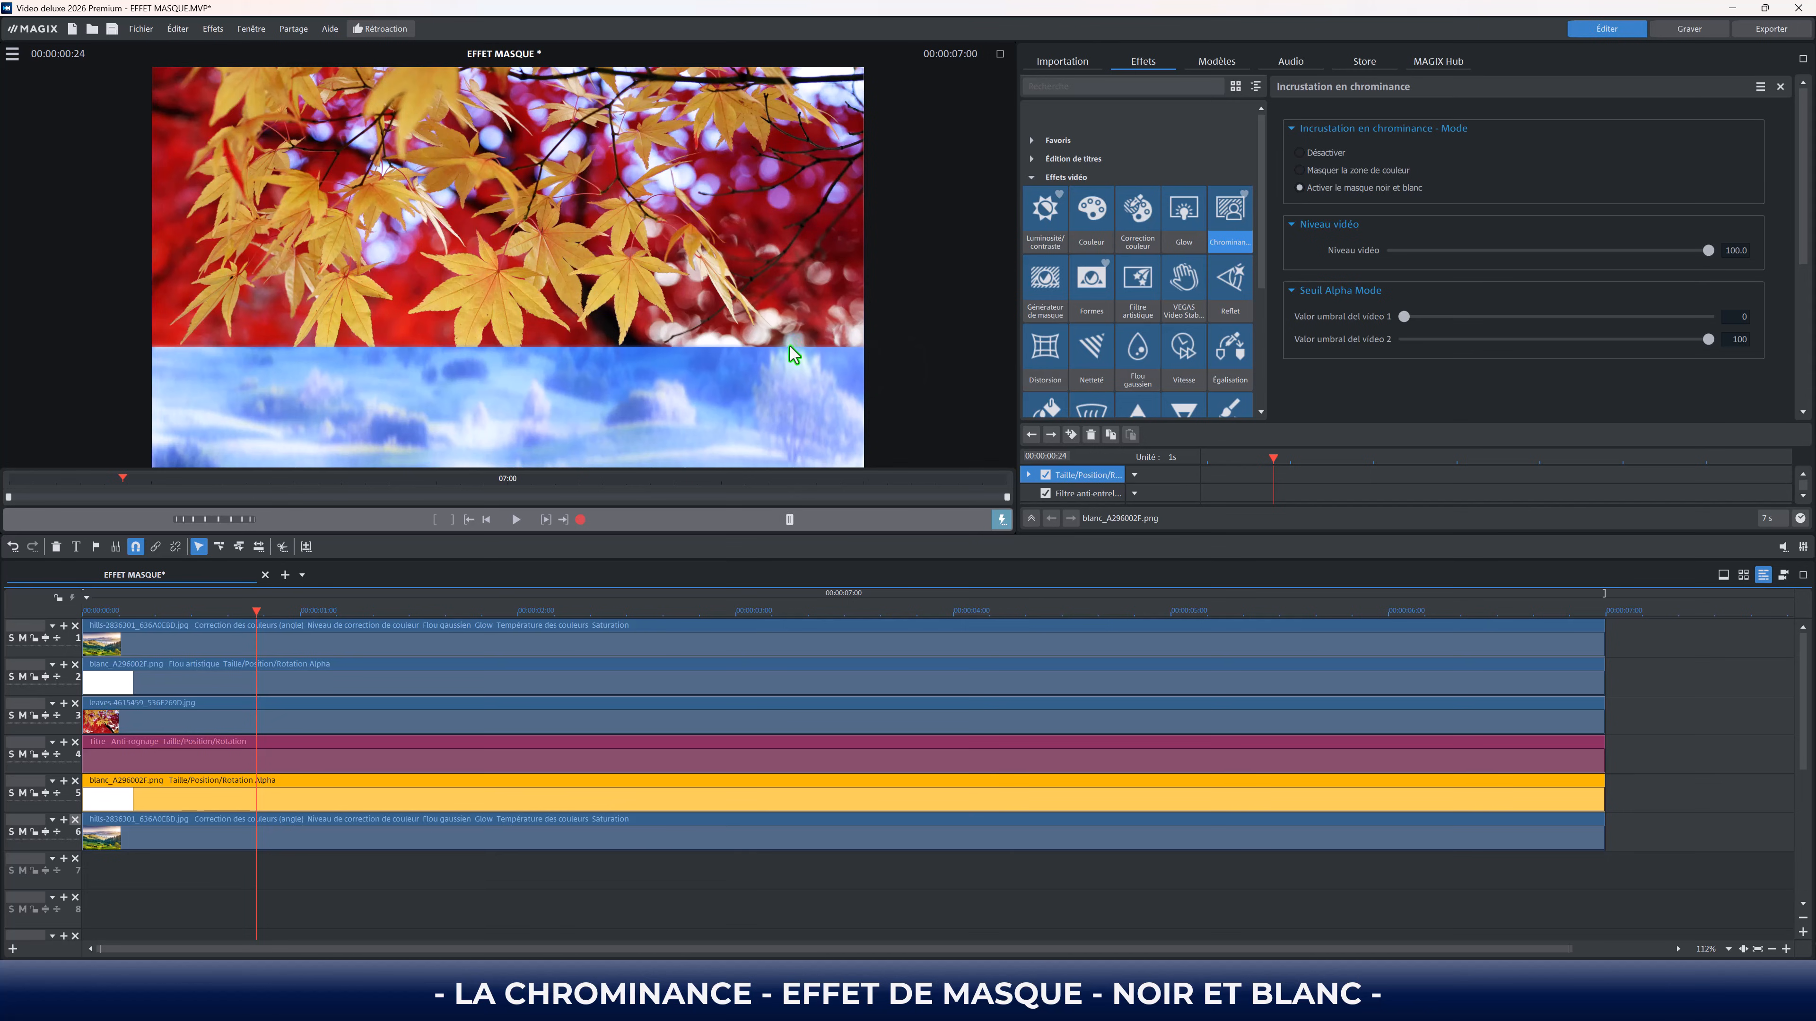
pyautogui.click(1103, 351)
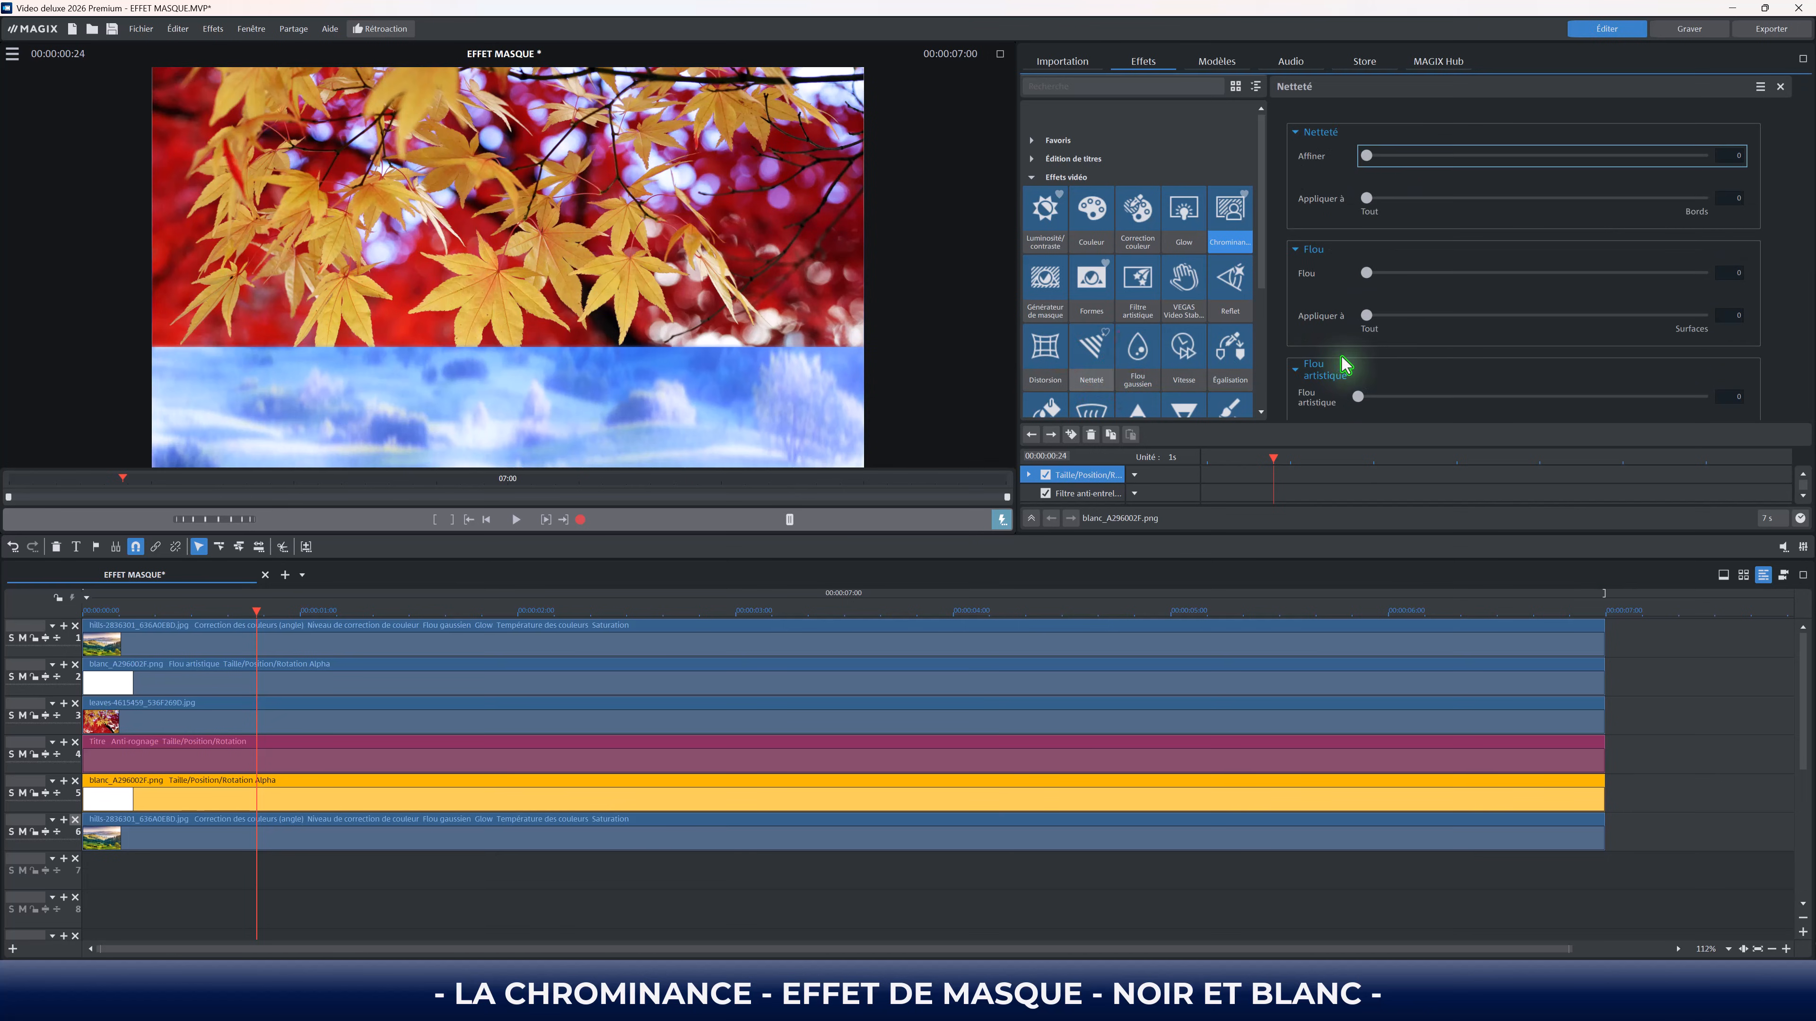
pyautogui.scroll(-2, 1805, 327)
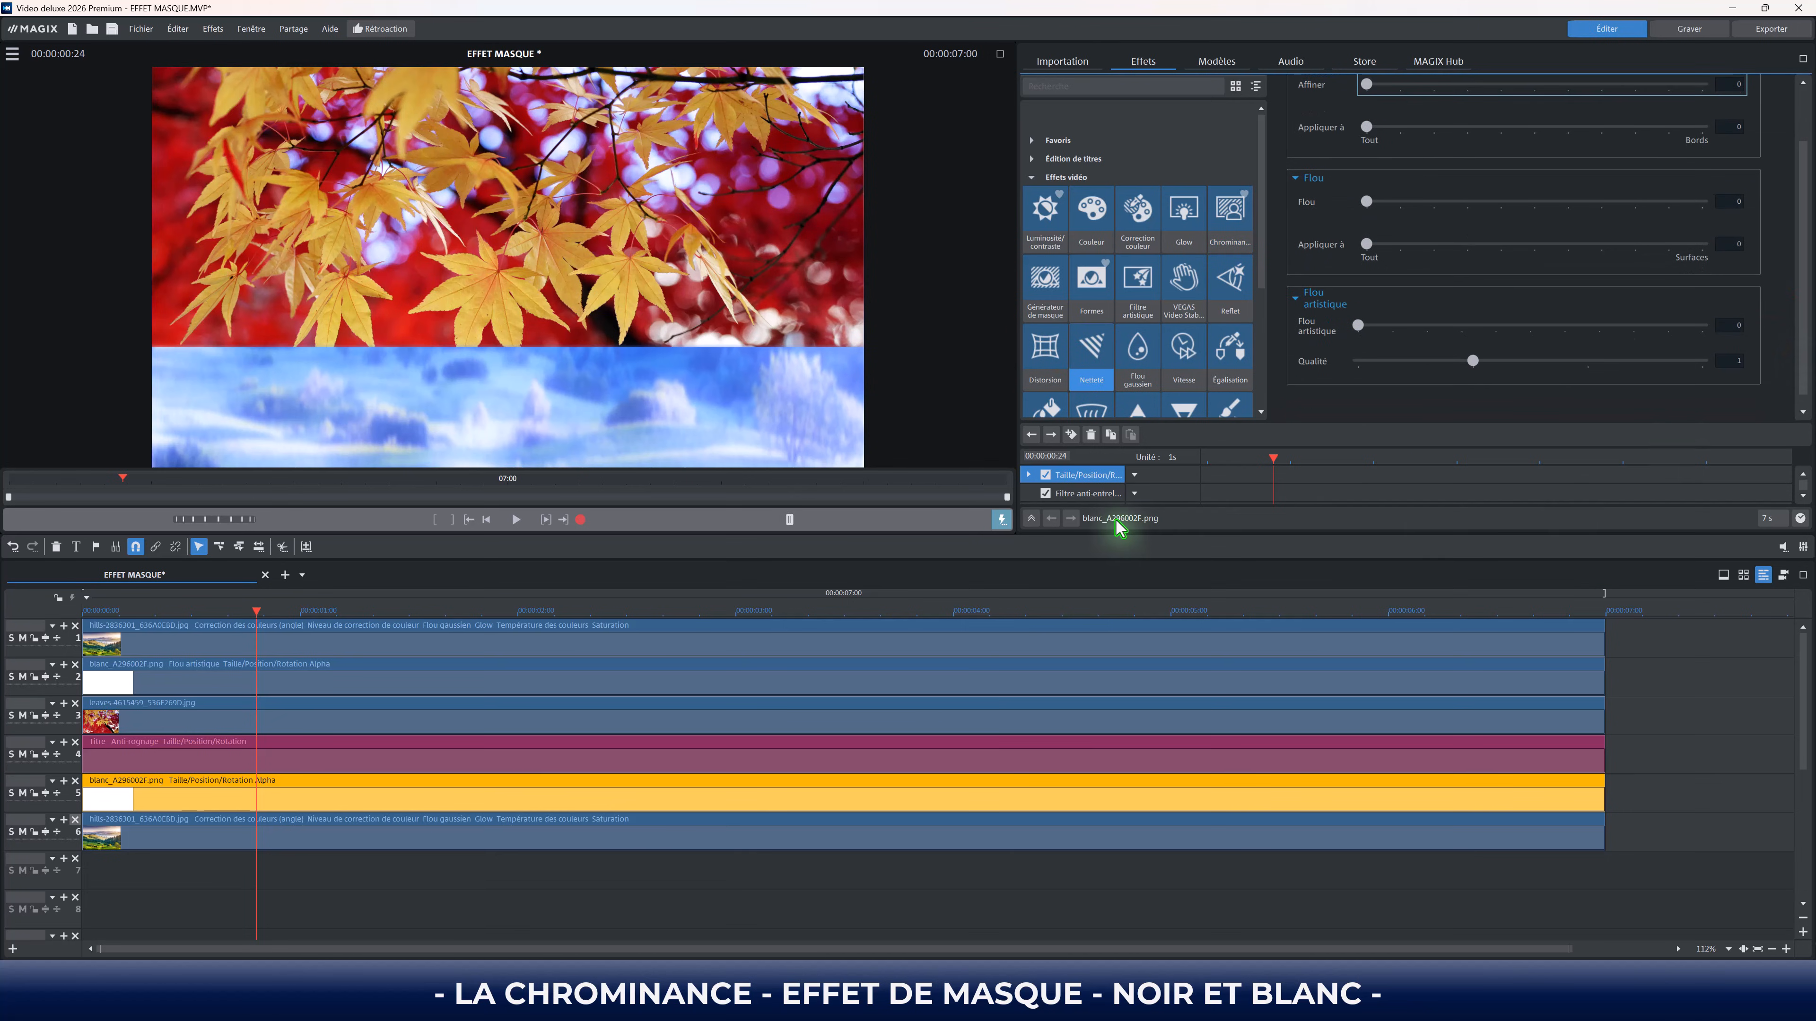
pyautogui.click(1031, 518)
pyautogui.moveTo(1358, 397); pyautogui.dragTo(1405, 417)
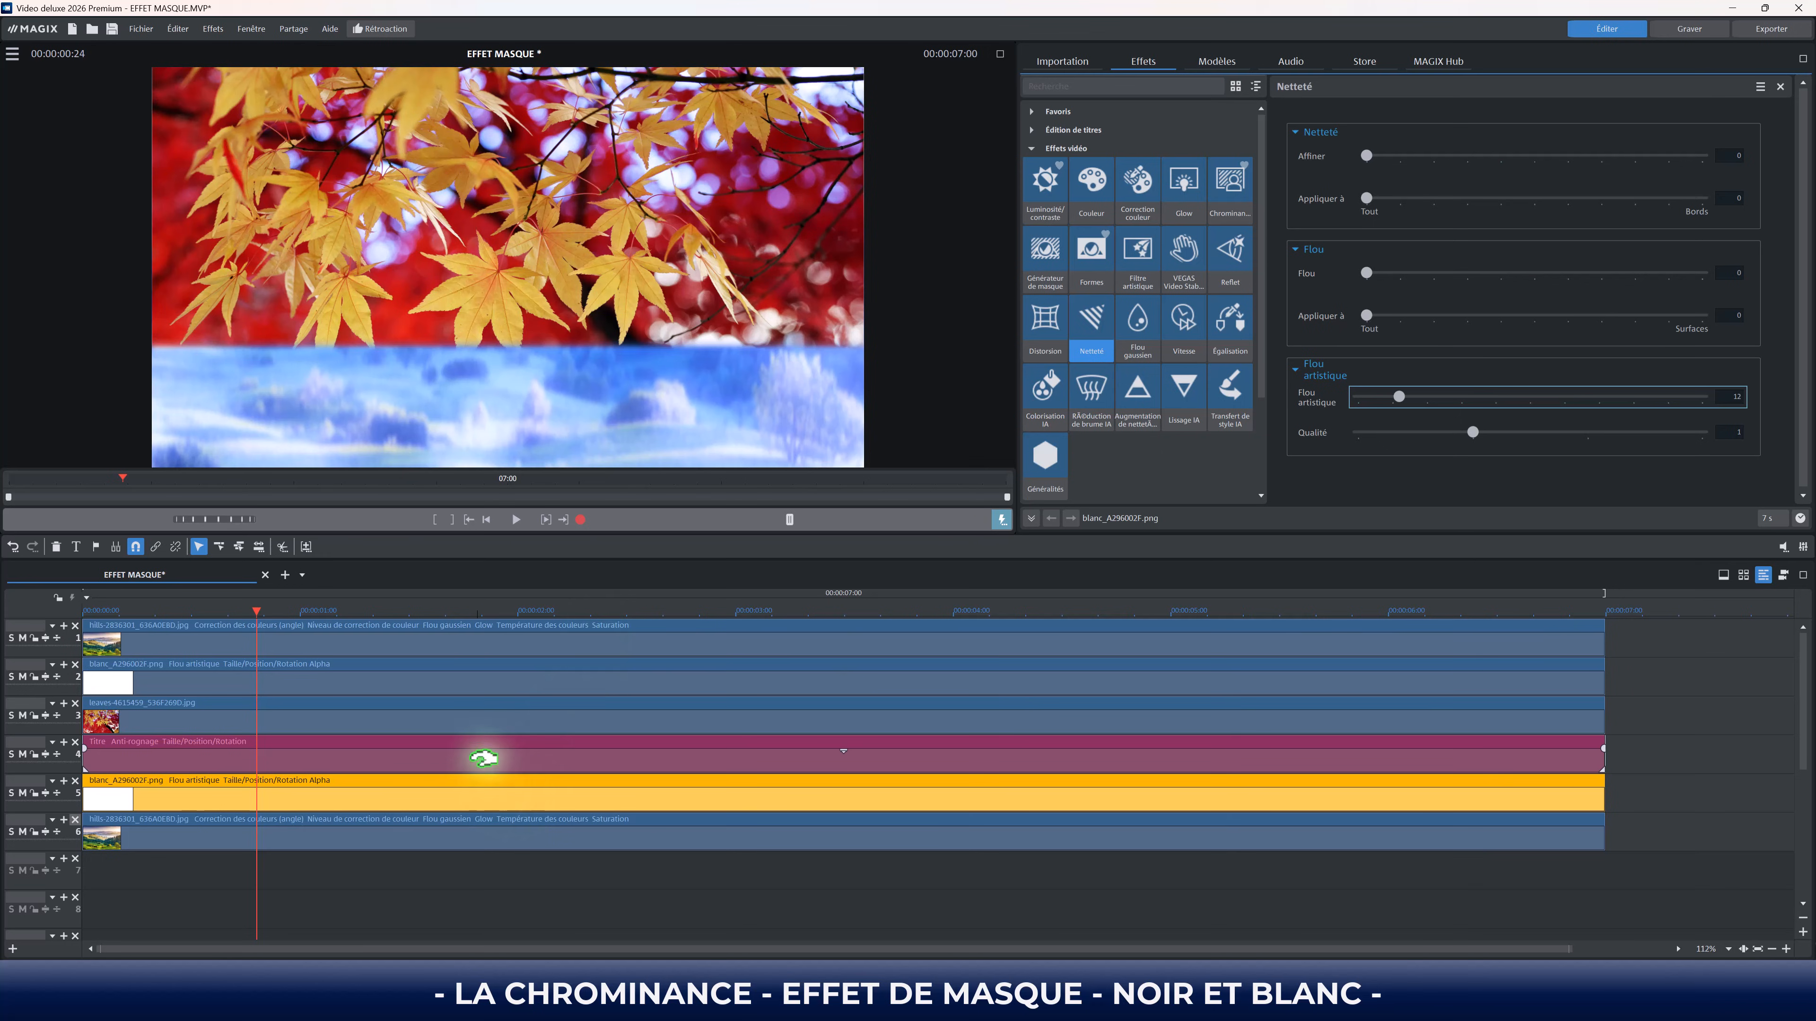
# Step: Show the title clip's Taille/Position/Rotation settings and play the masked title animation from the start
pyautogui.click(292, 755)
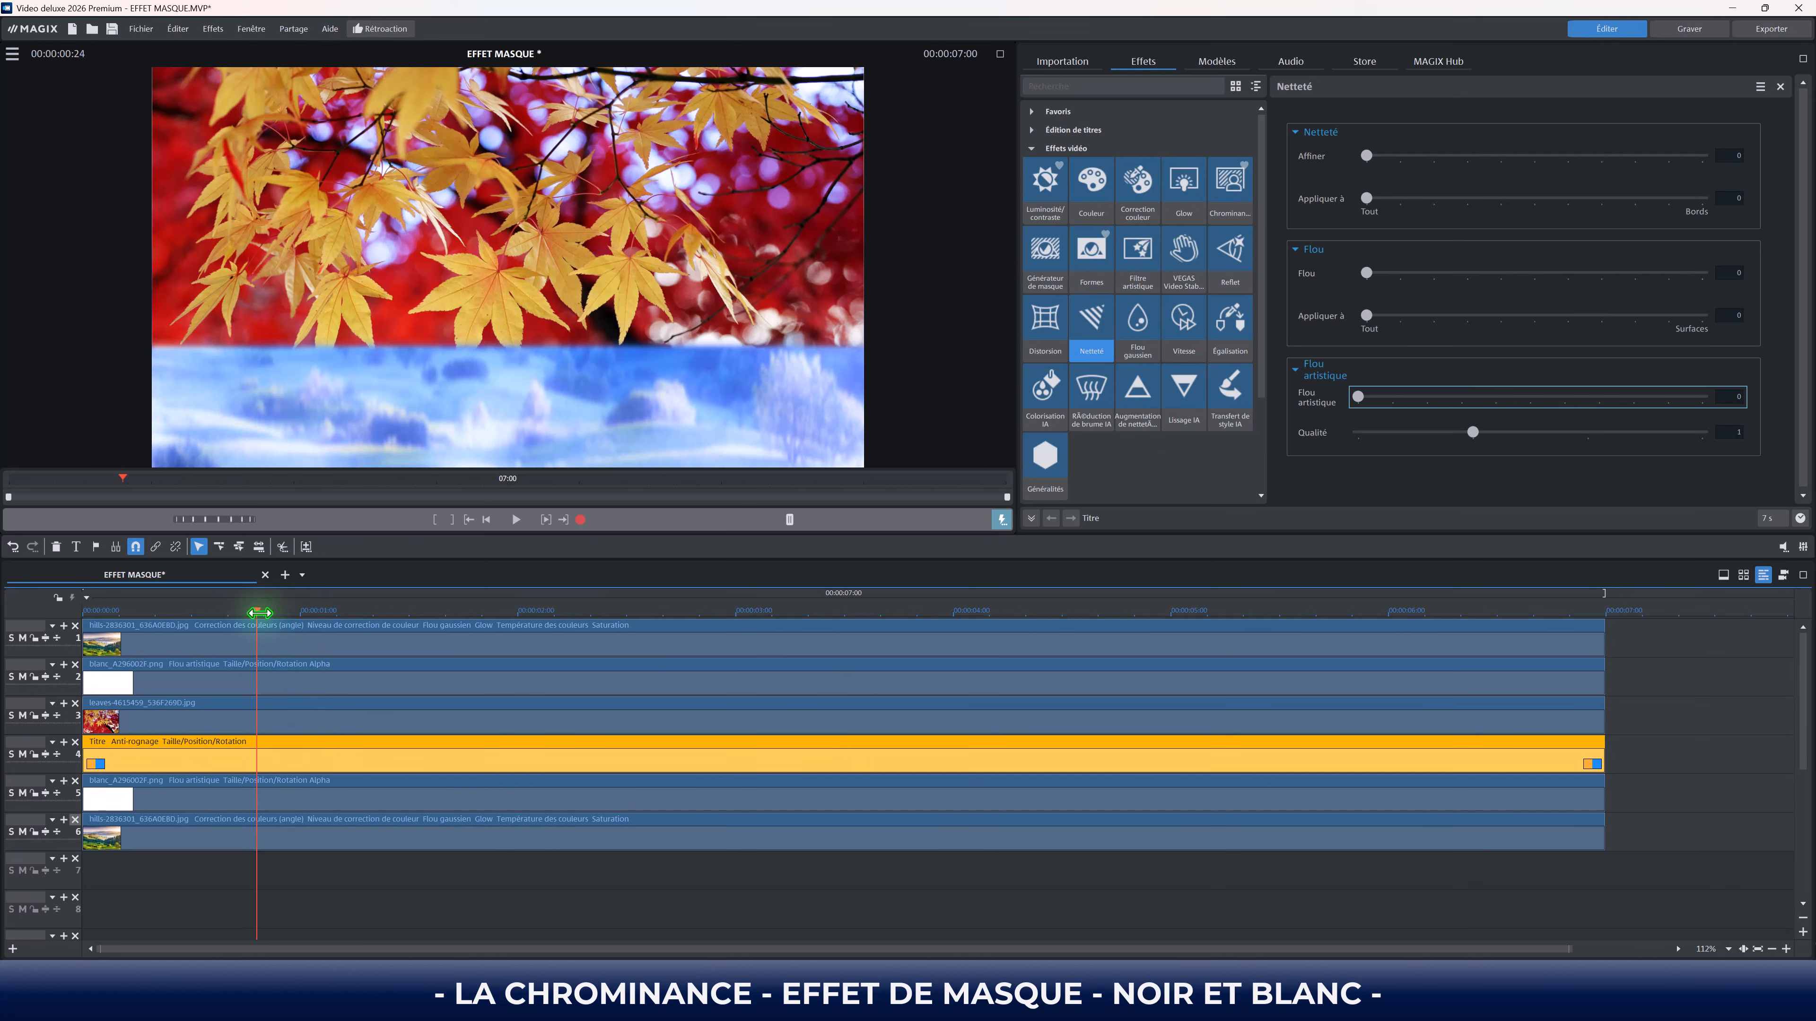
pyautogui.moveTo(257, 612); pyautogui.dragTo(154, 611)
pyautogui.click(1066, 148)
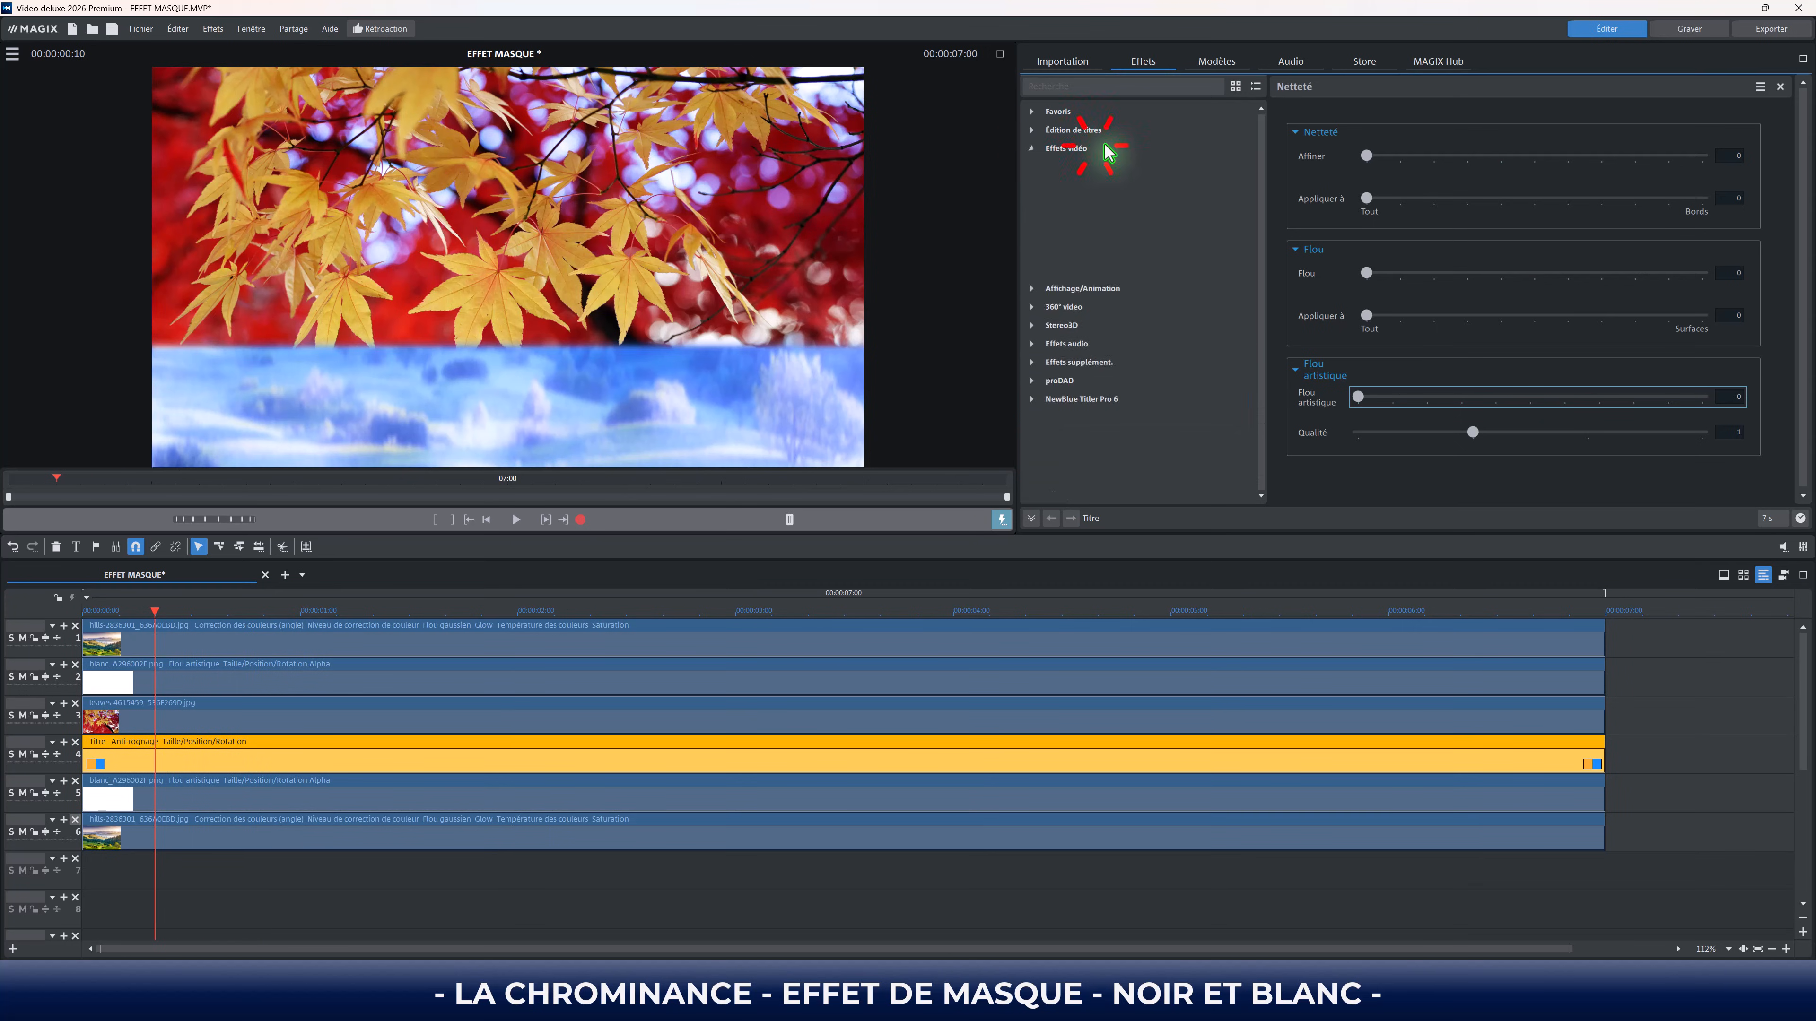
pyautogui.click(1069, 167)
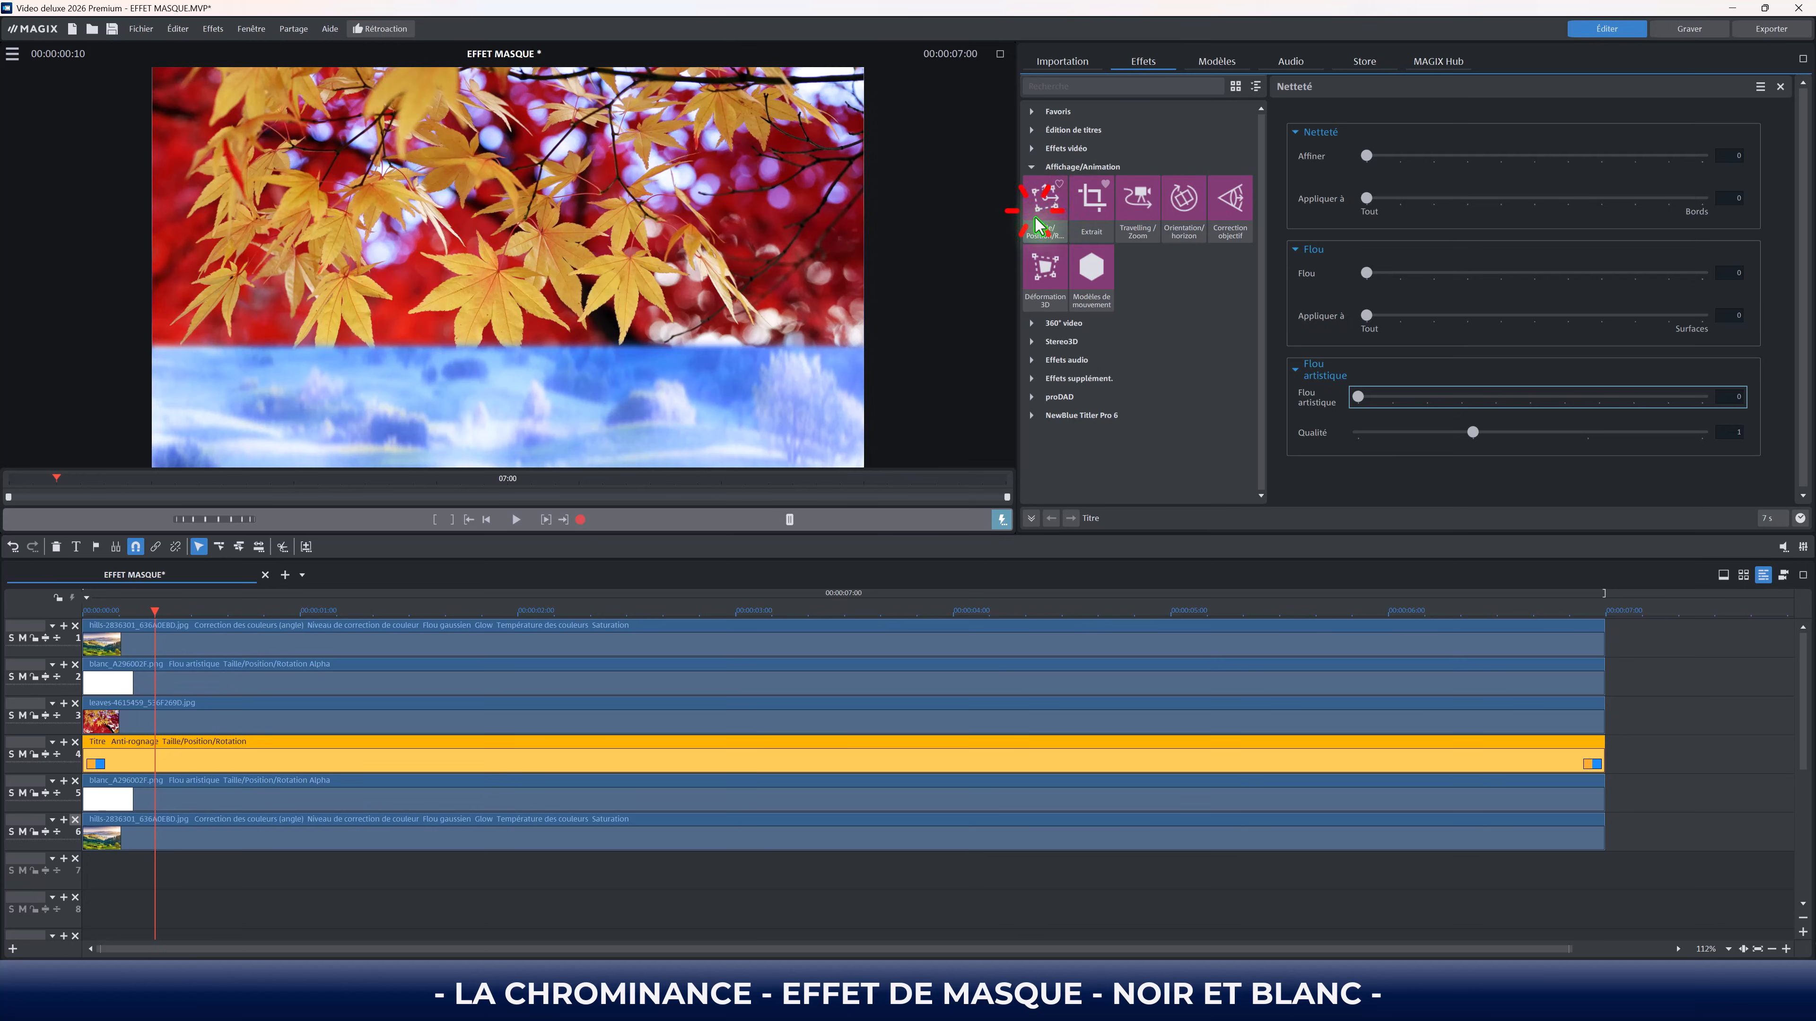
pyautogui.click(1045, 202)
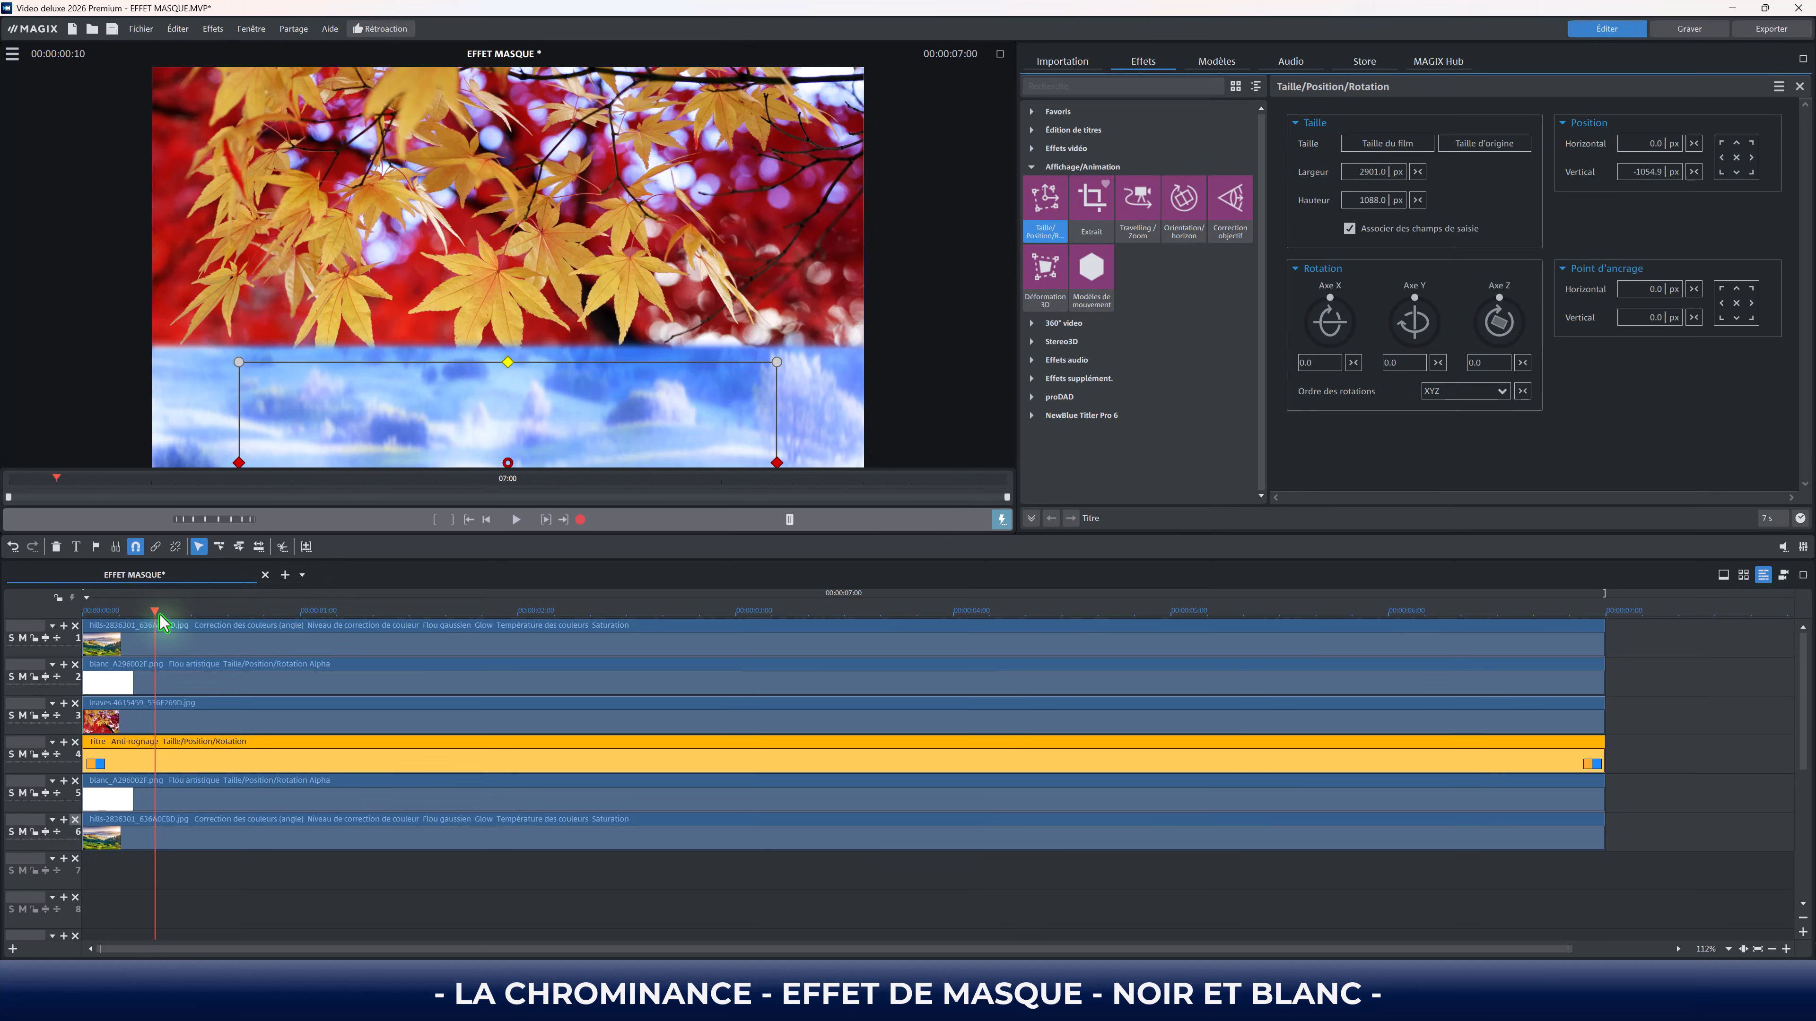
pyautogui.moveTo(156, 612); pyautogui.dragTo(5, 611)
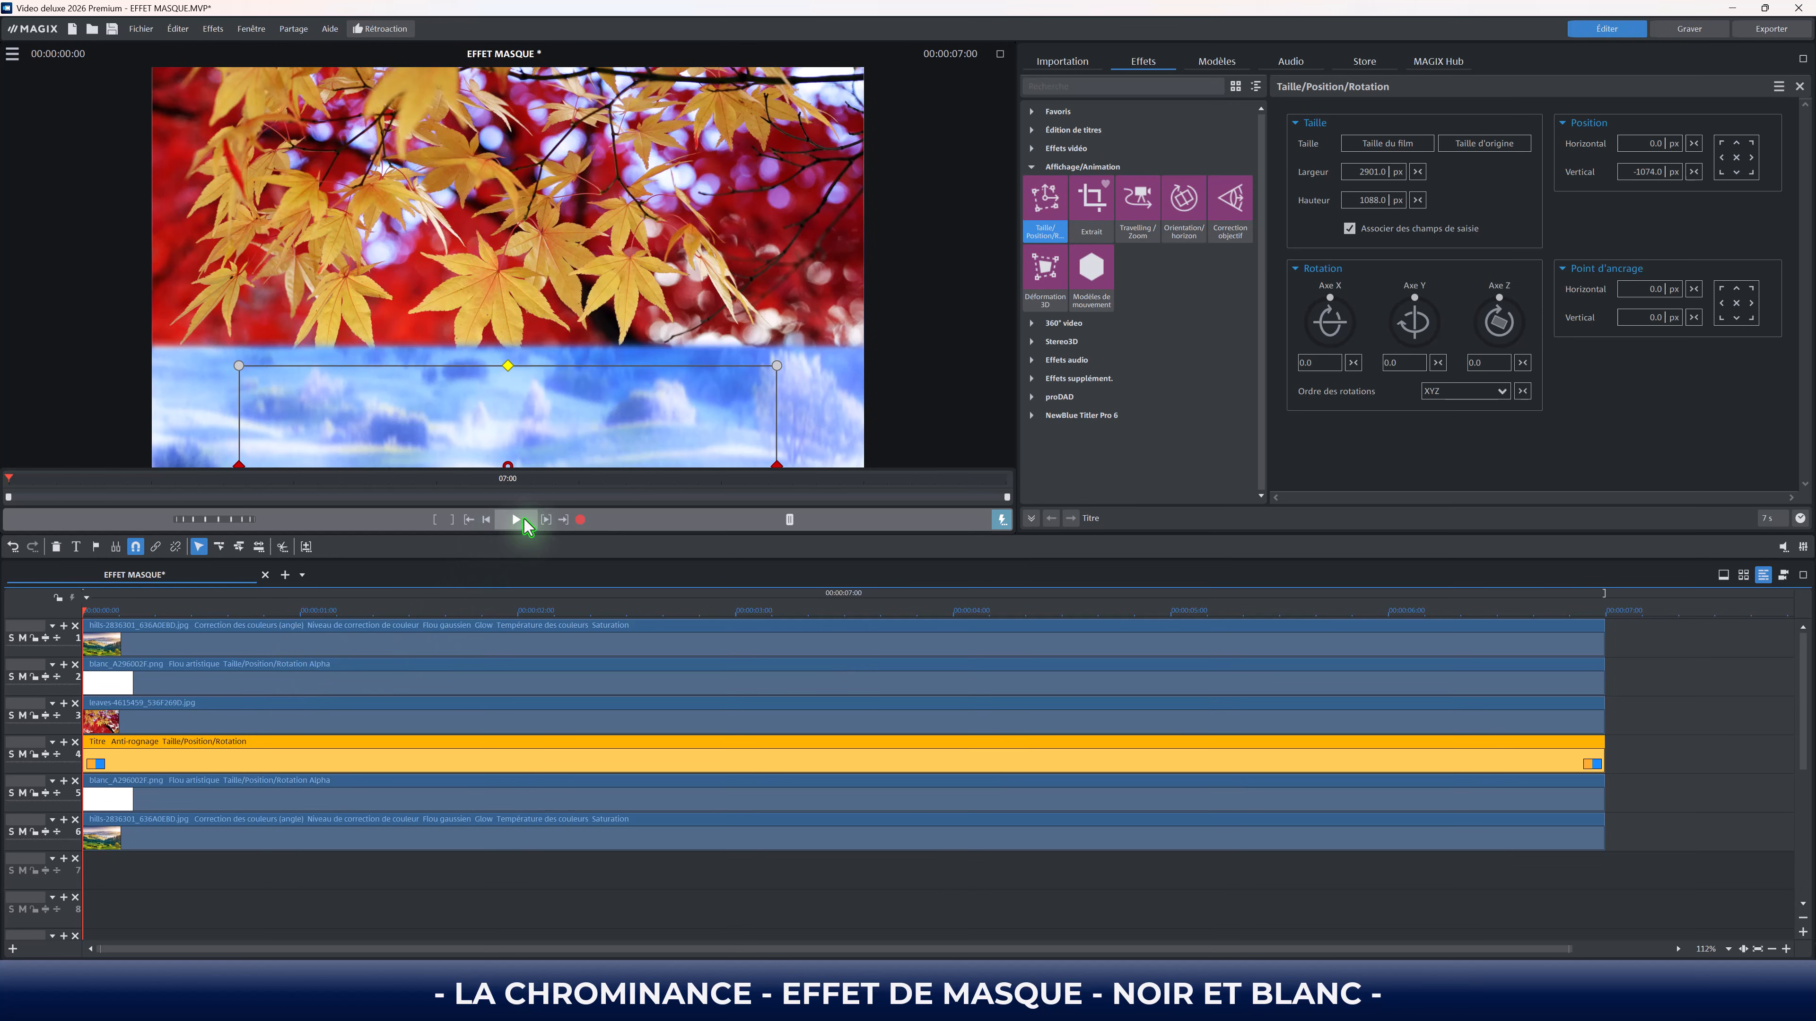
pyautogui.click(524, 520)
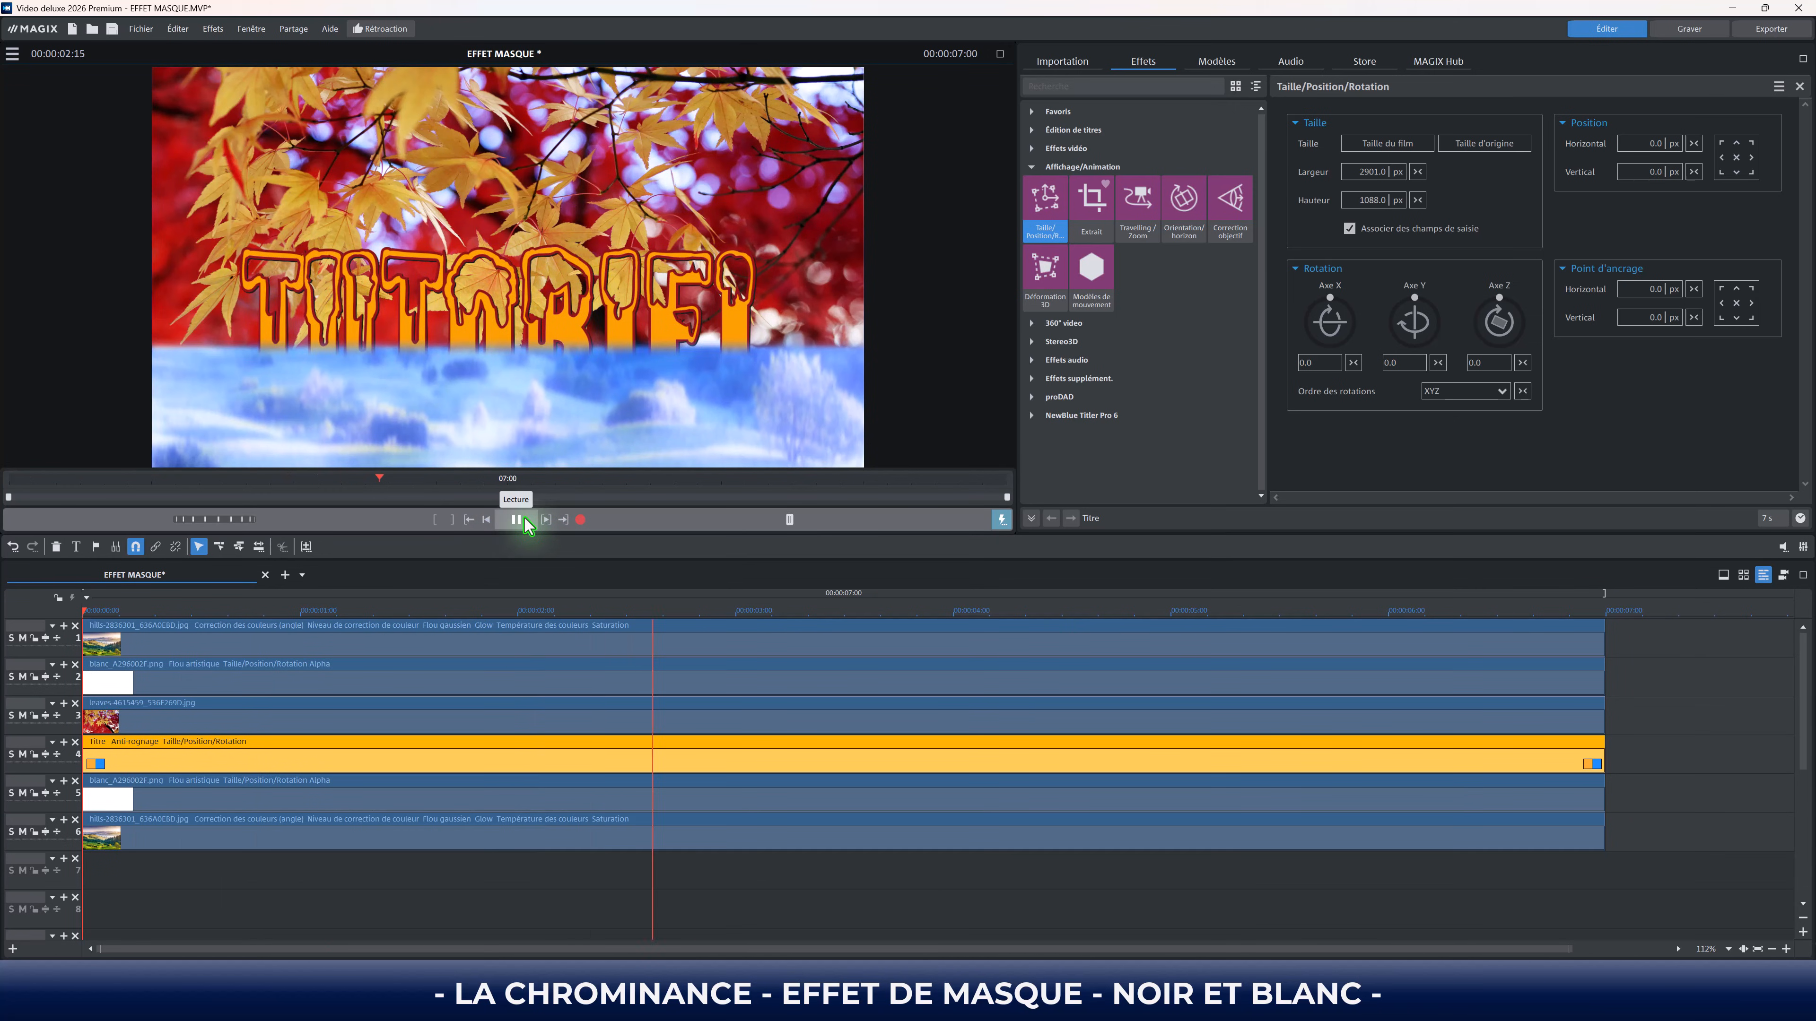
pyautogui.click(523, 521)
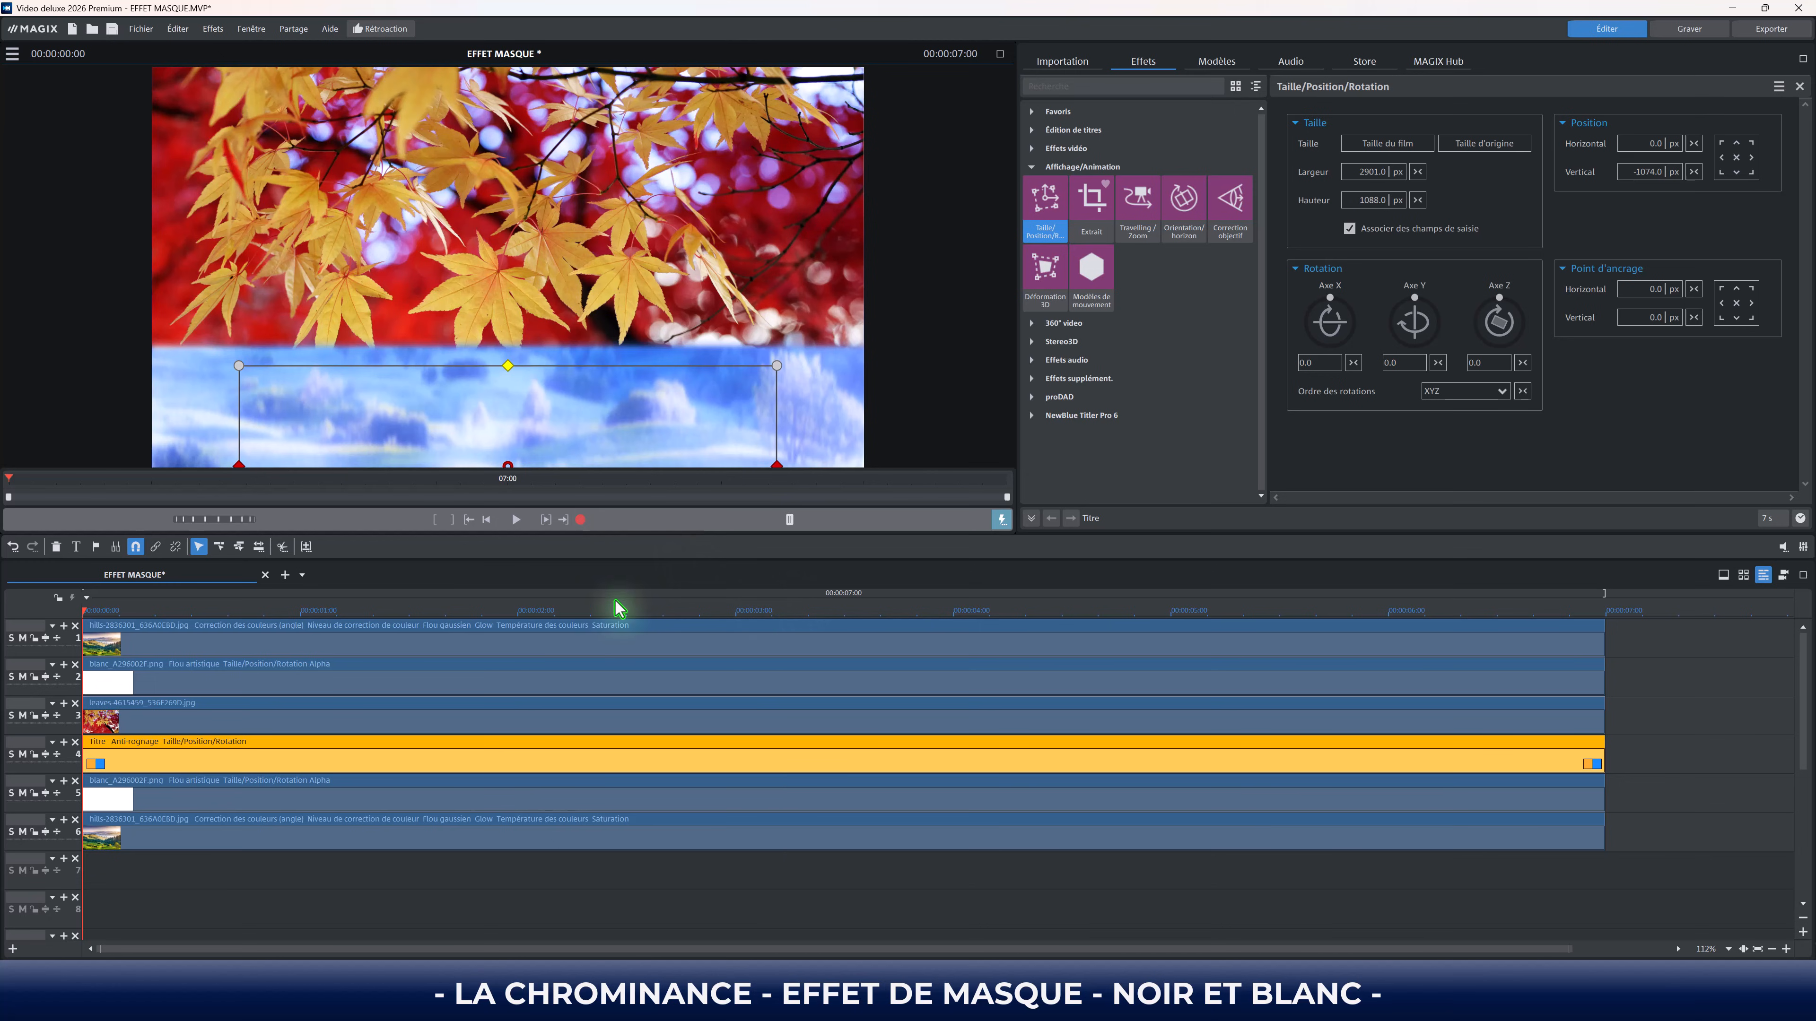
pyautogui.moveTo(84, 613); pyautogui.dragTo(507, 386)
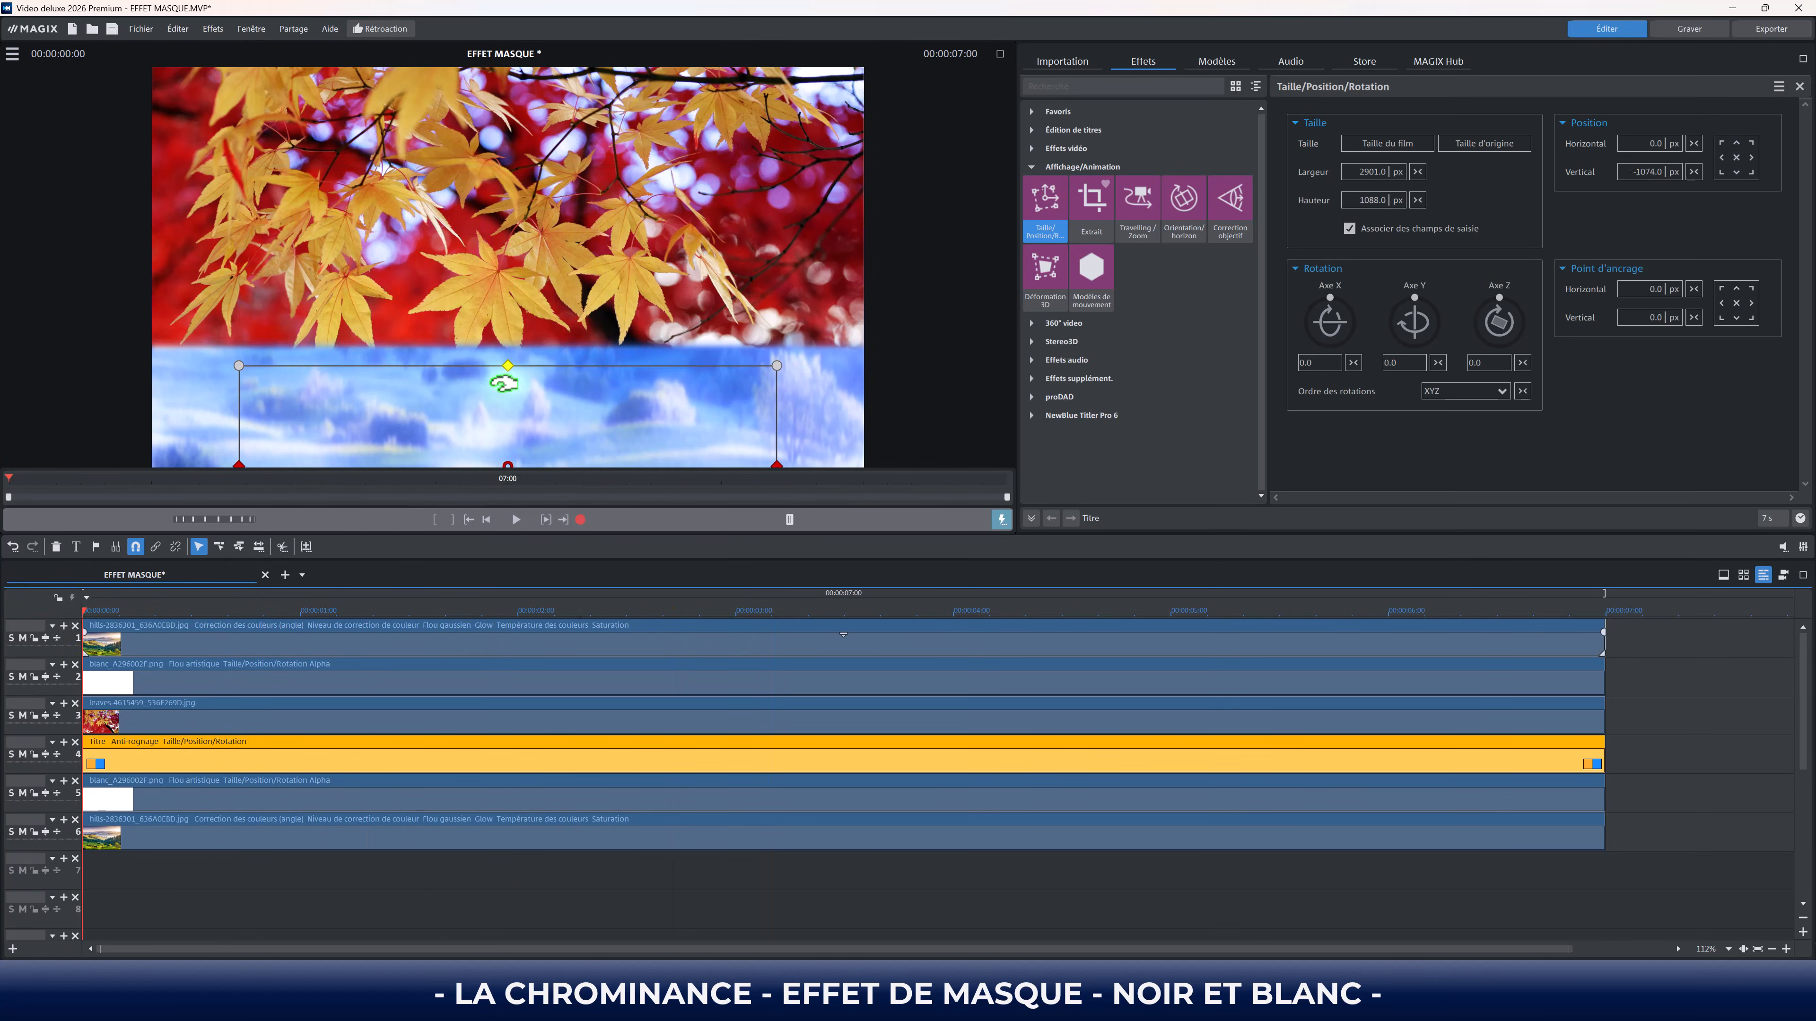